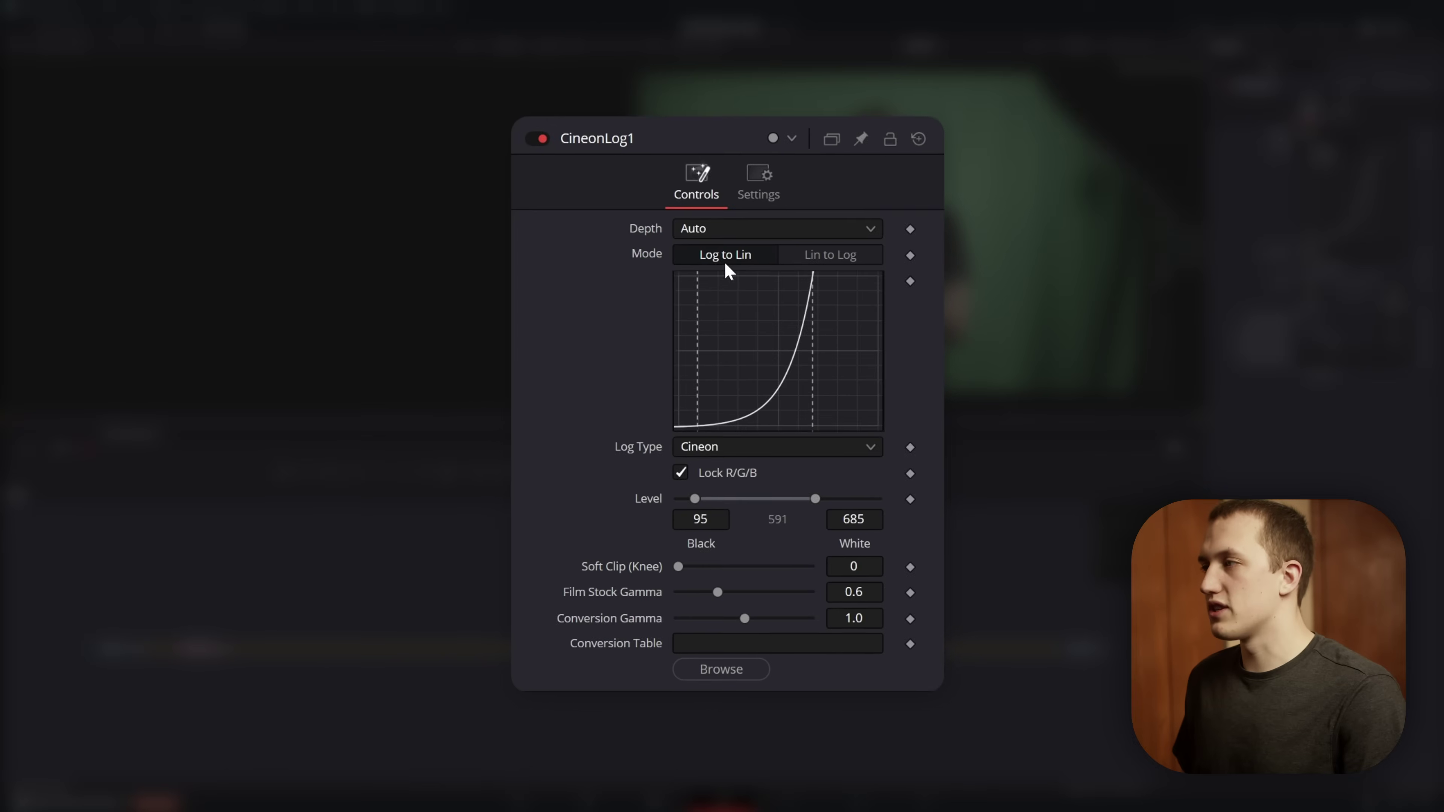
Step: Set the CineonLog1 node's log type to Sony S-Log with version S-Log3 and show it in the second viewer
left_click(692, 447)
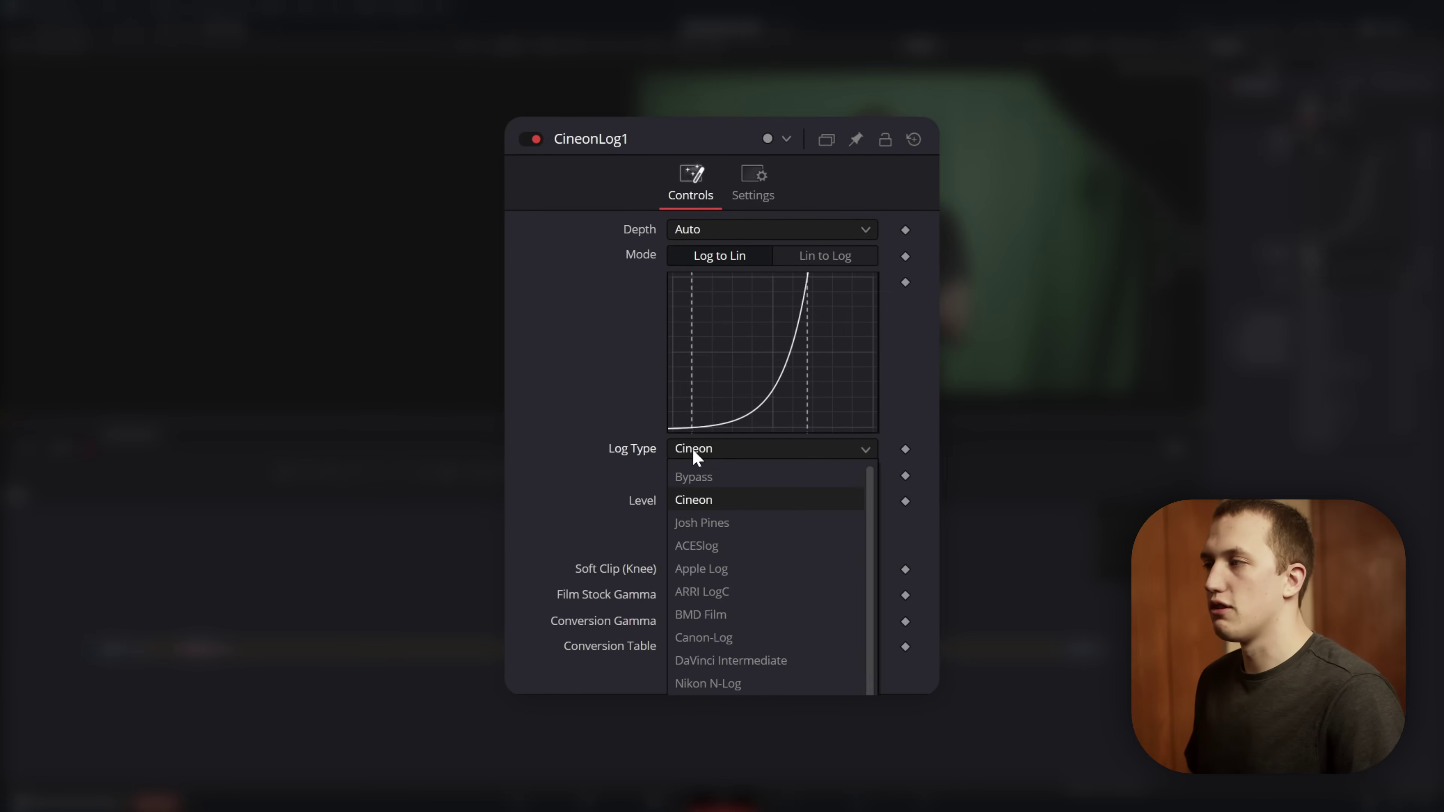
left_click(1314, 430)
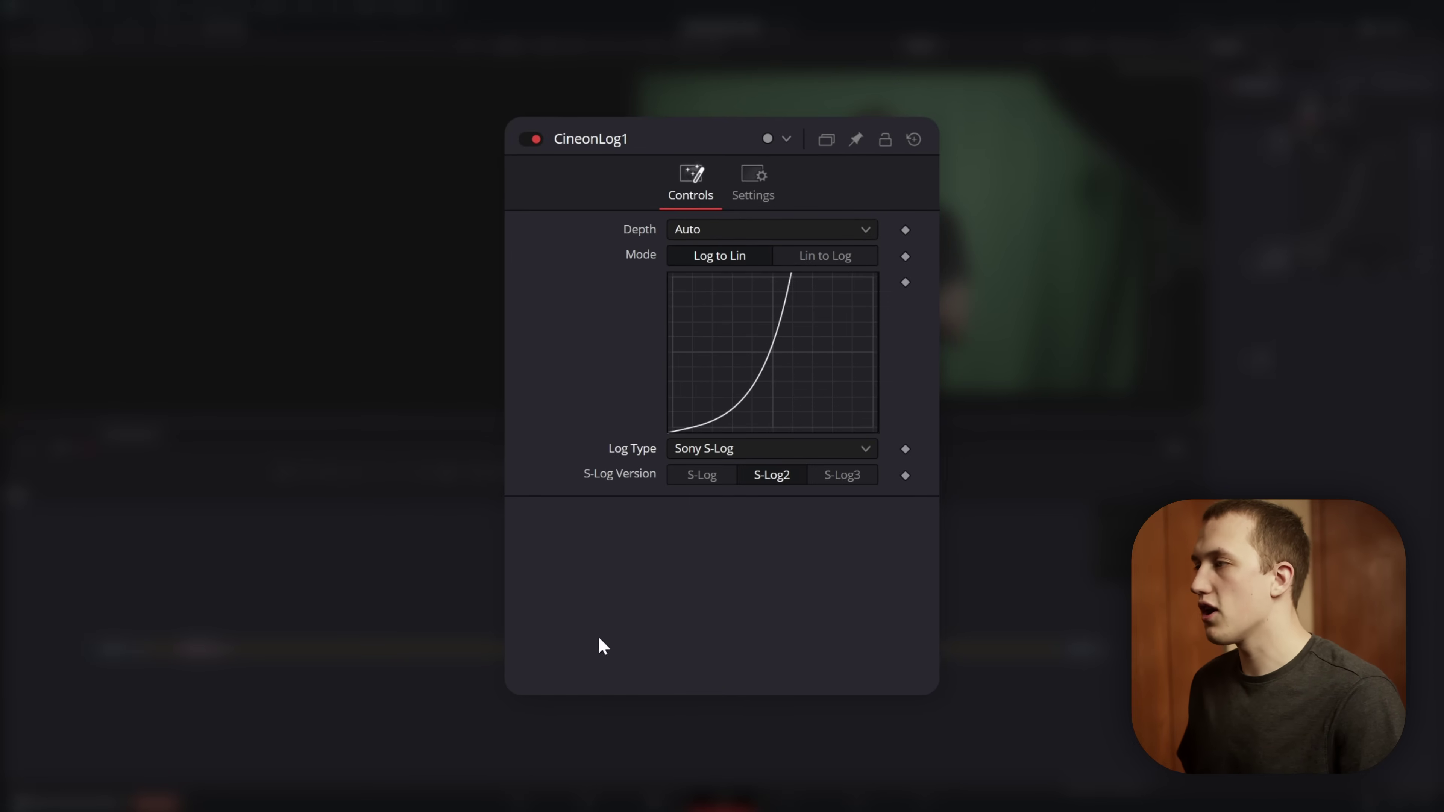
left_click(848, 474)
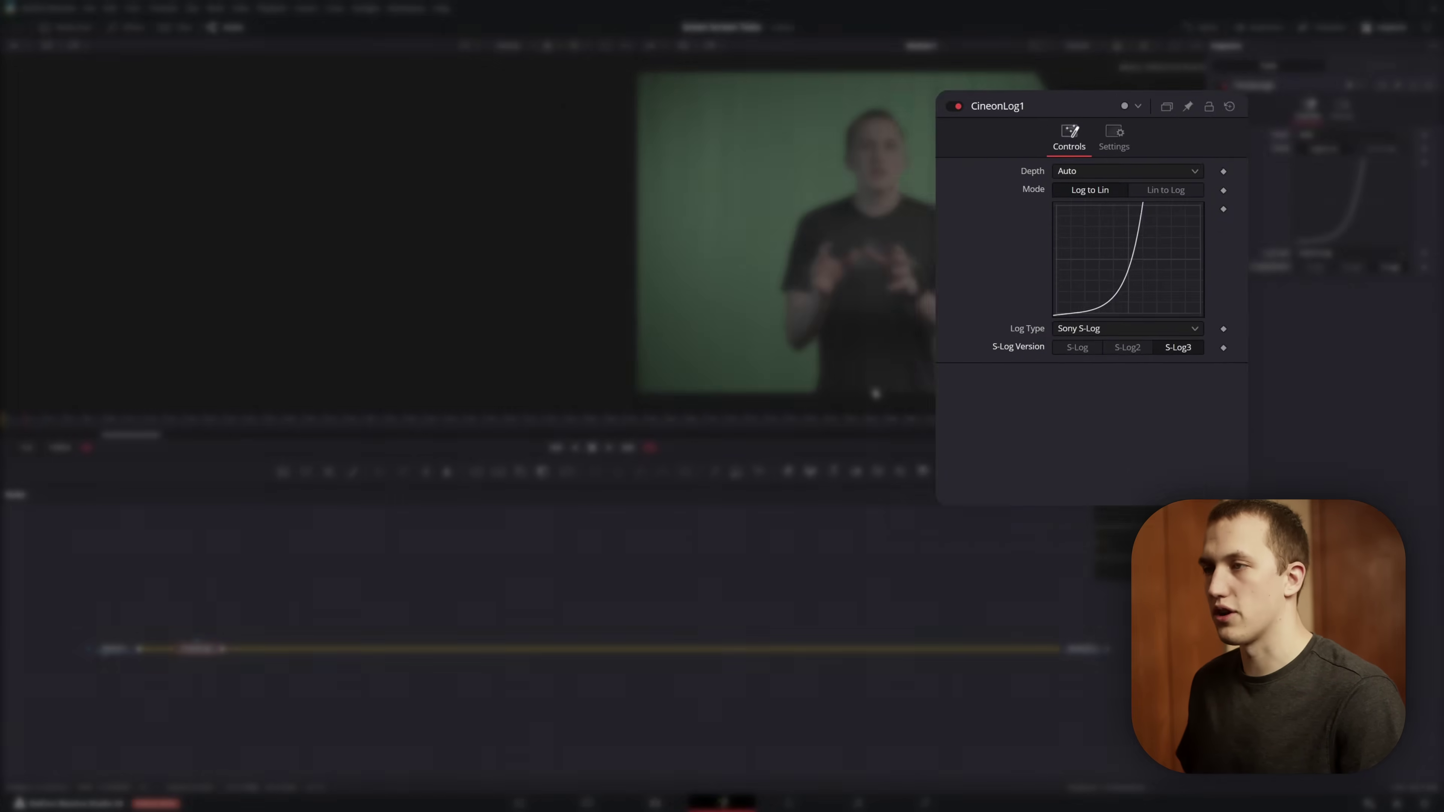
key("2")
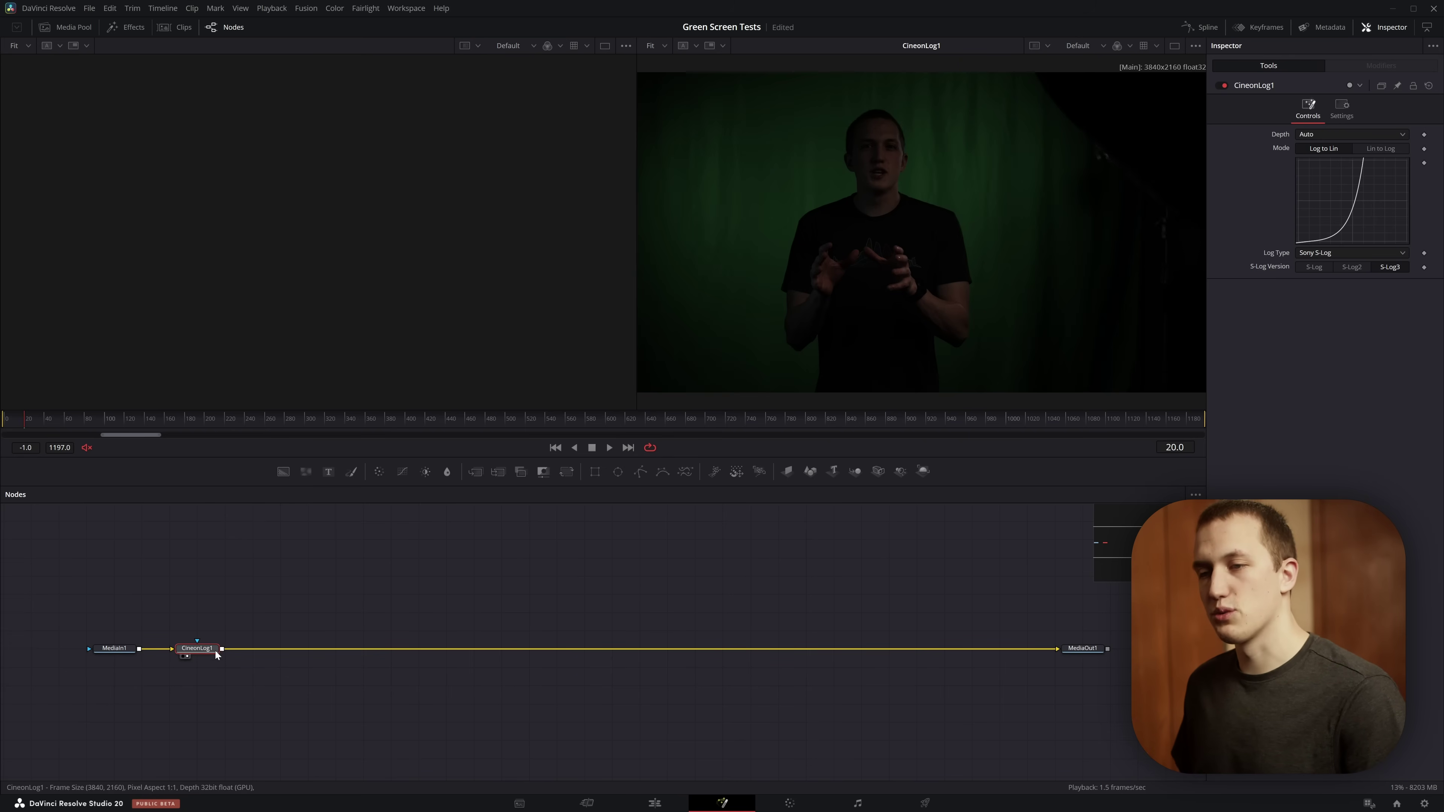
Step: Duplicate CineonLog1, insert the copy just before MediaOut1, set its mode to Lin to Log and view it
key("ctrl+c")
key("ctrl+v")
left_click_drag(281, 649, 1022, 648)
left_click(1376, 148)
key("2")
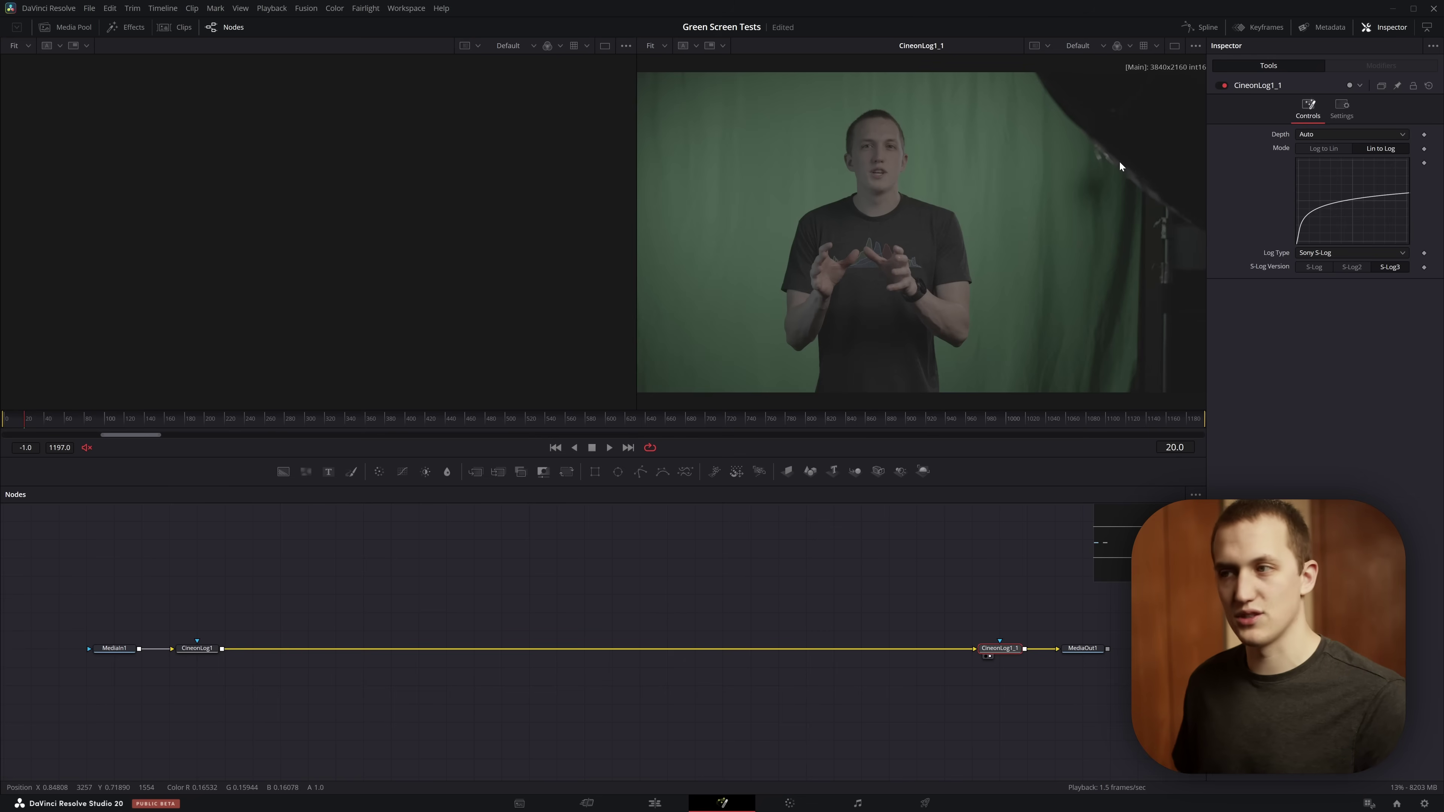
Step: View CineonLog1 in the second viewer through a Gamut View LUT with ITU-R BT.709 (scene) output space and gamma added
left_click_drag(192, 649, 808, 97)
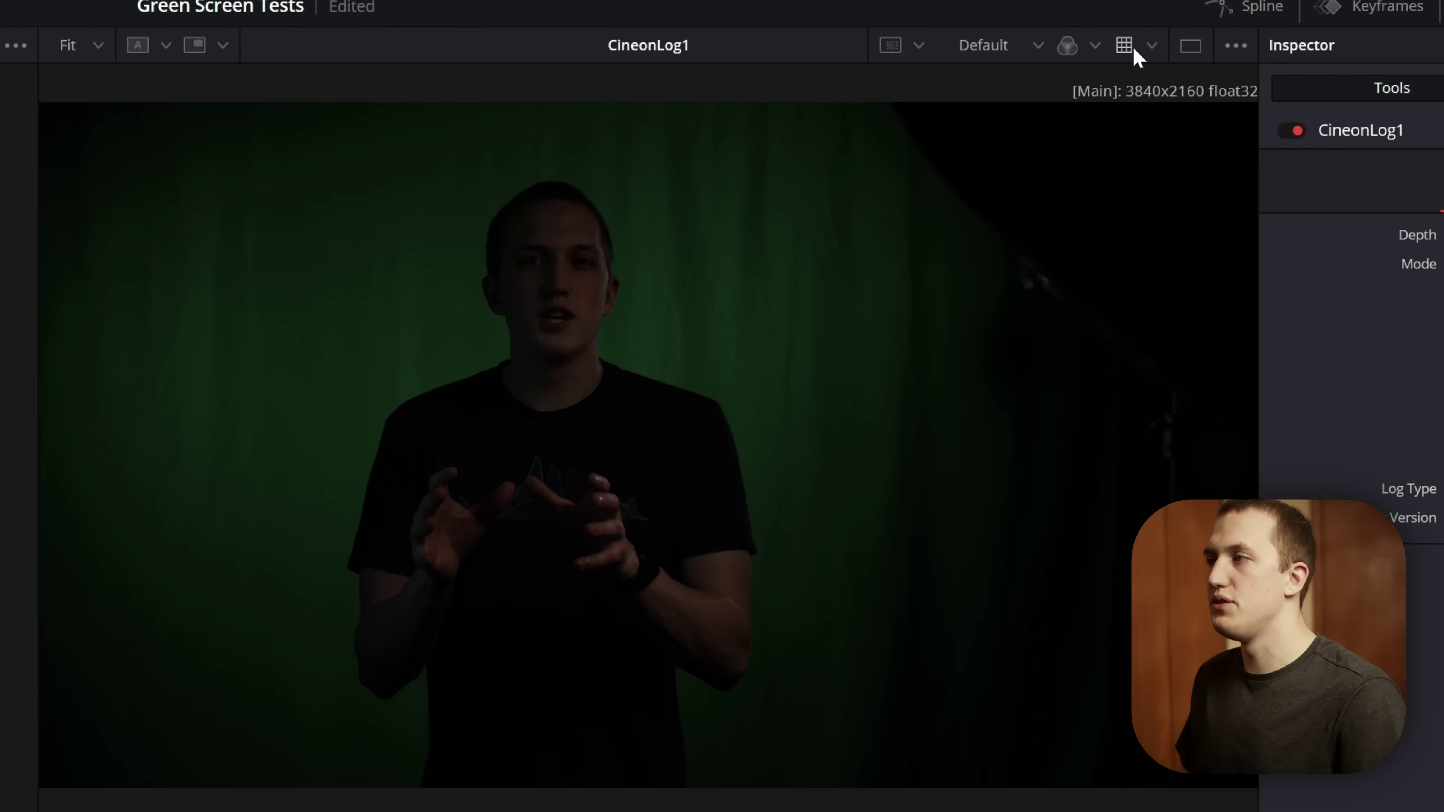
left_click(1152, 47)
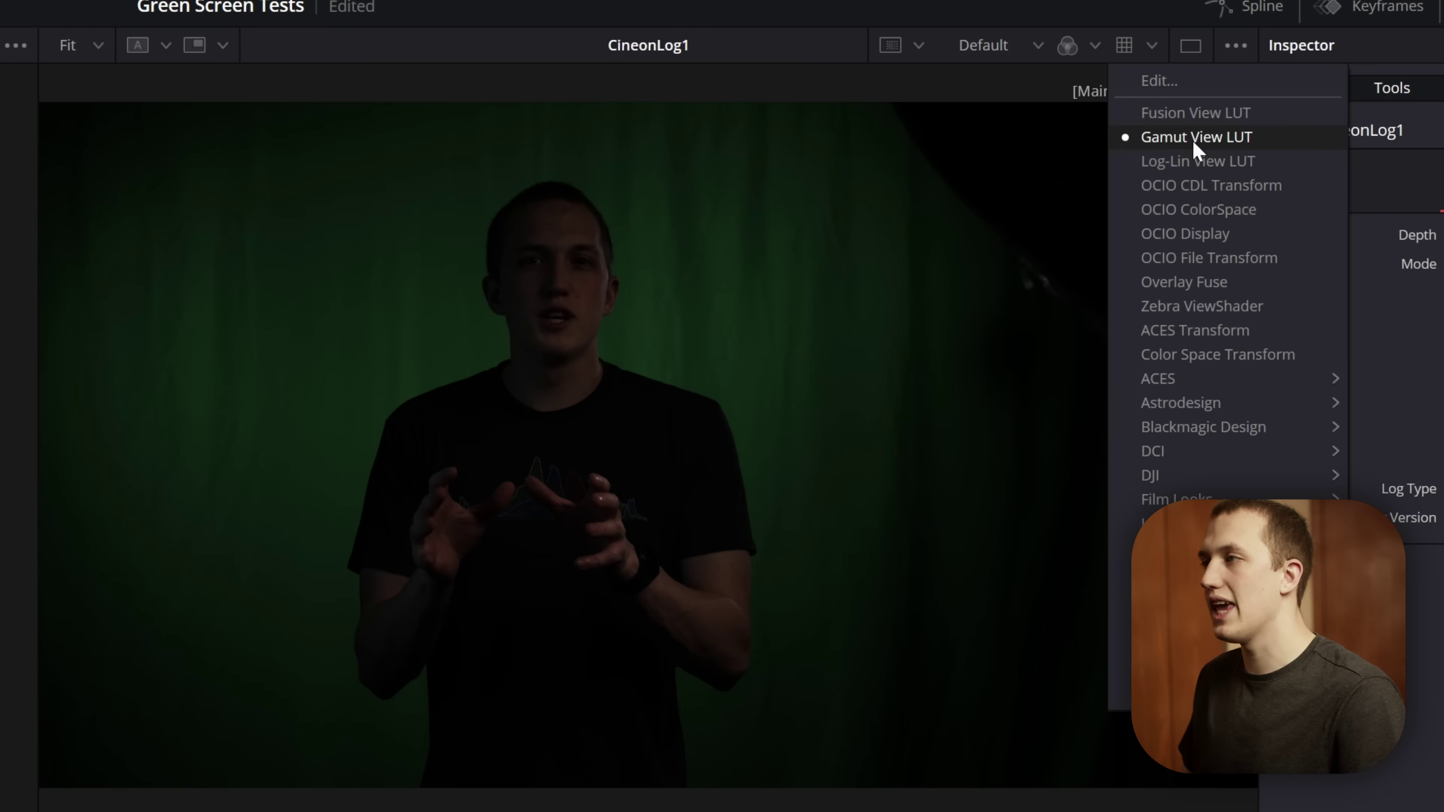
left_click(1193, 139)
left_click(1153, 46)
left_click(1161, 80)
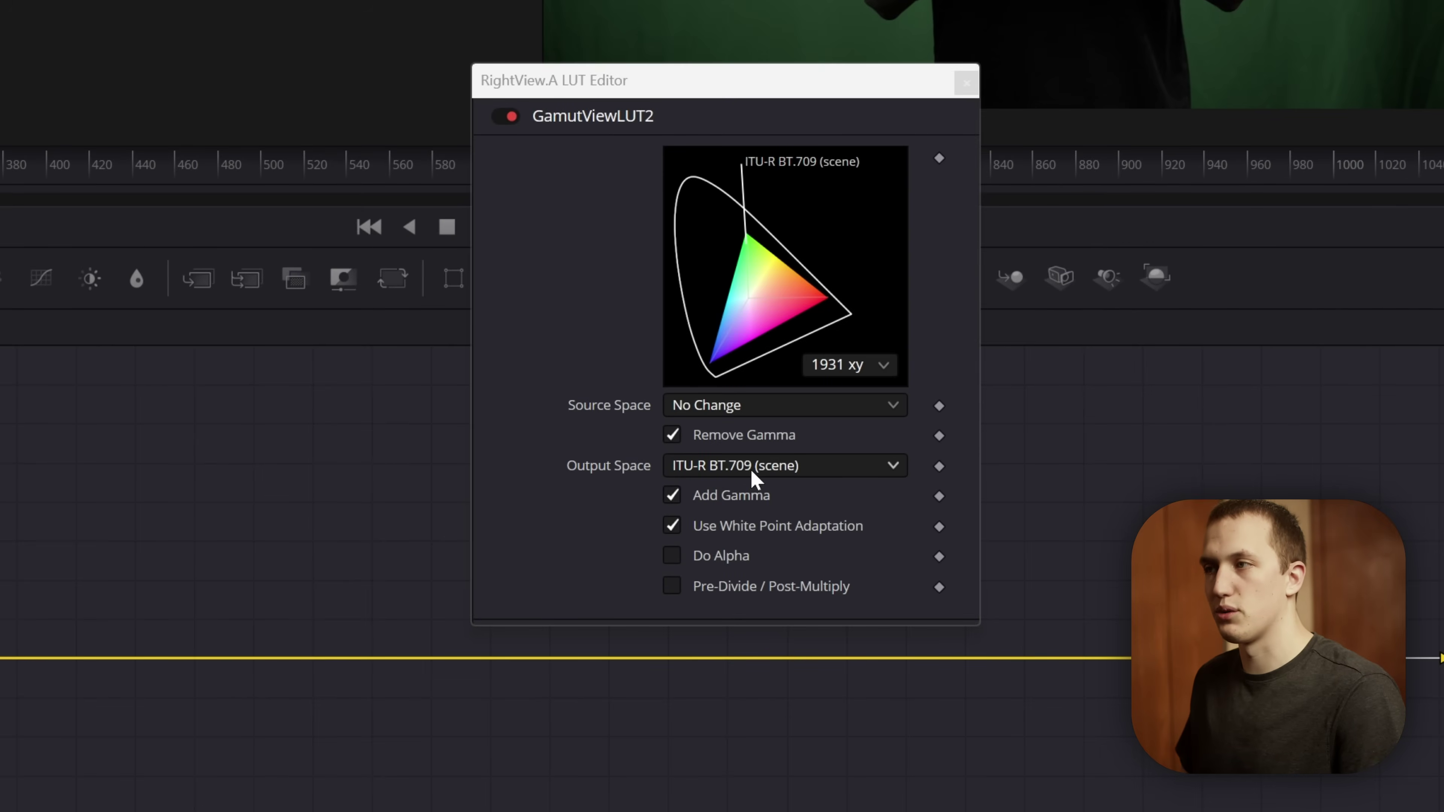
left_click(967, 83)
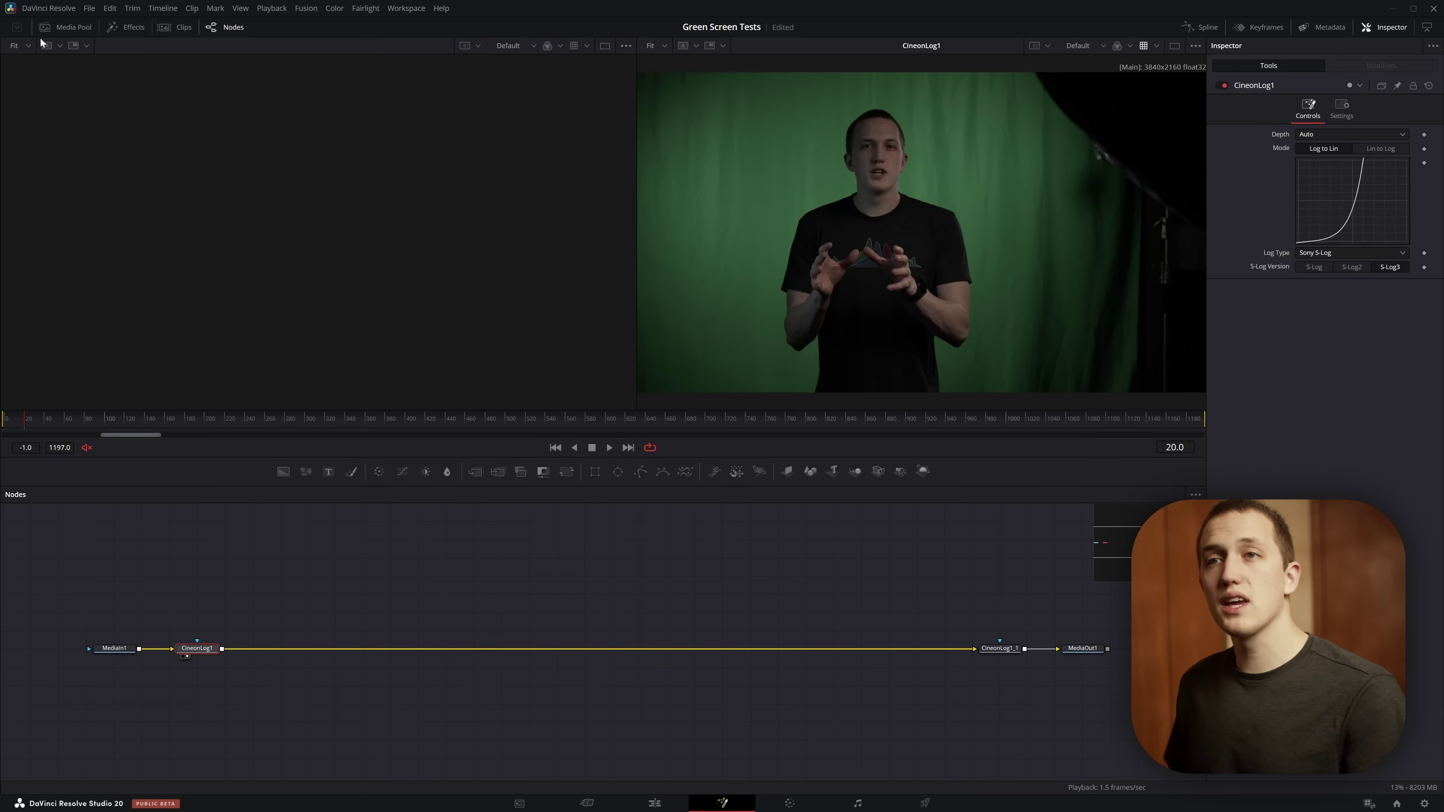
Step: Add the Green Screen Background clip from the media pool below the footage nodes and show it in the first viewer
left_click(47, 27)
left_click_drag(242, 80, 226, 704)
key("1")
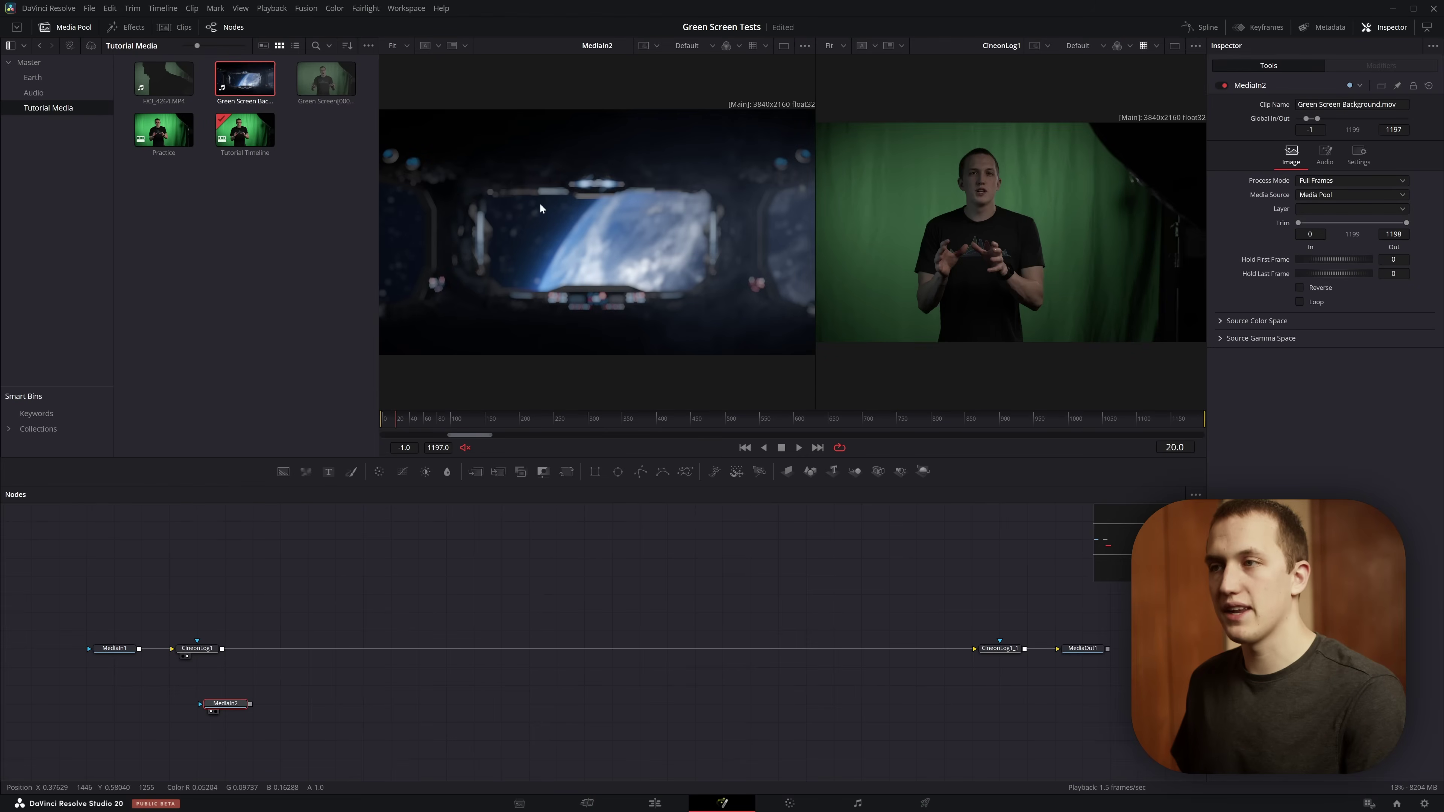
left_click(74, 27)
Step: Add a Gamut node after MediaIn2 with ITU-R BT.709 (scene) source space, and apply the Gamut View LUT to its viewer
key("shift+space")
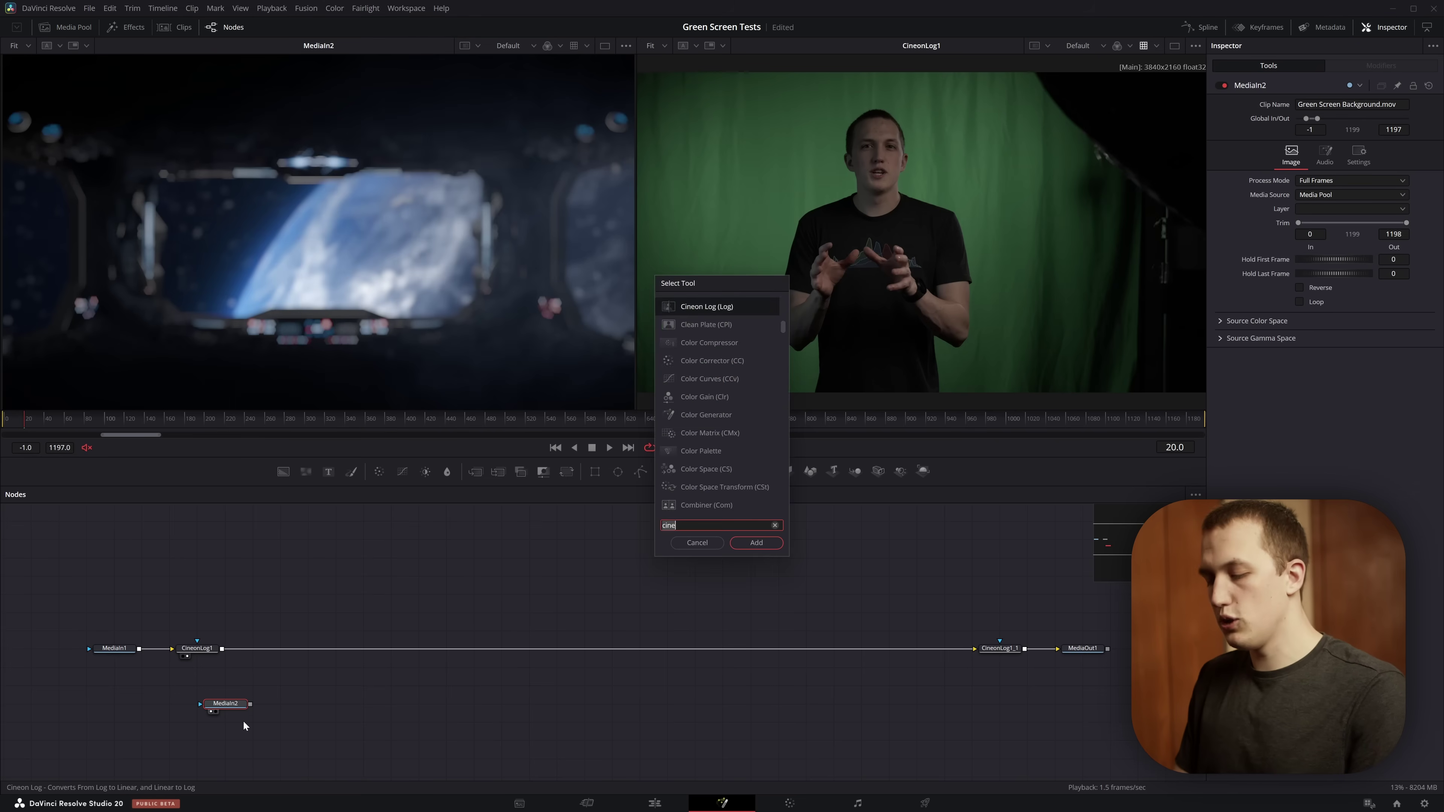
type("gamut")
key("Return")
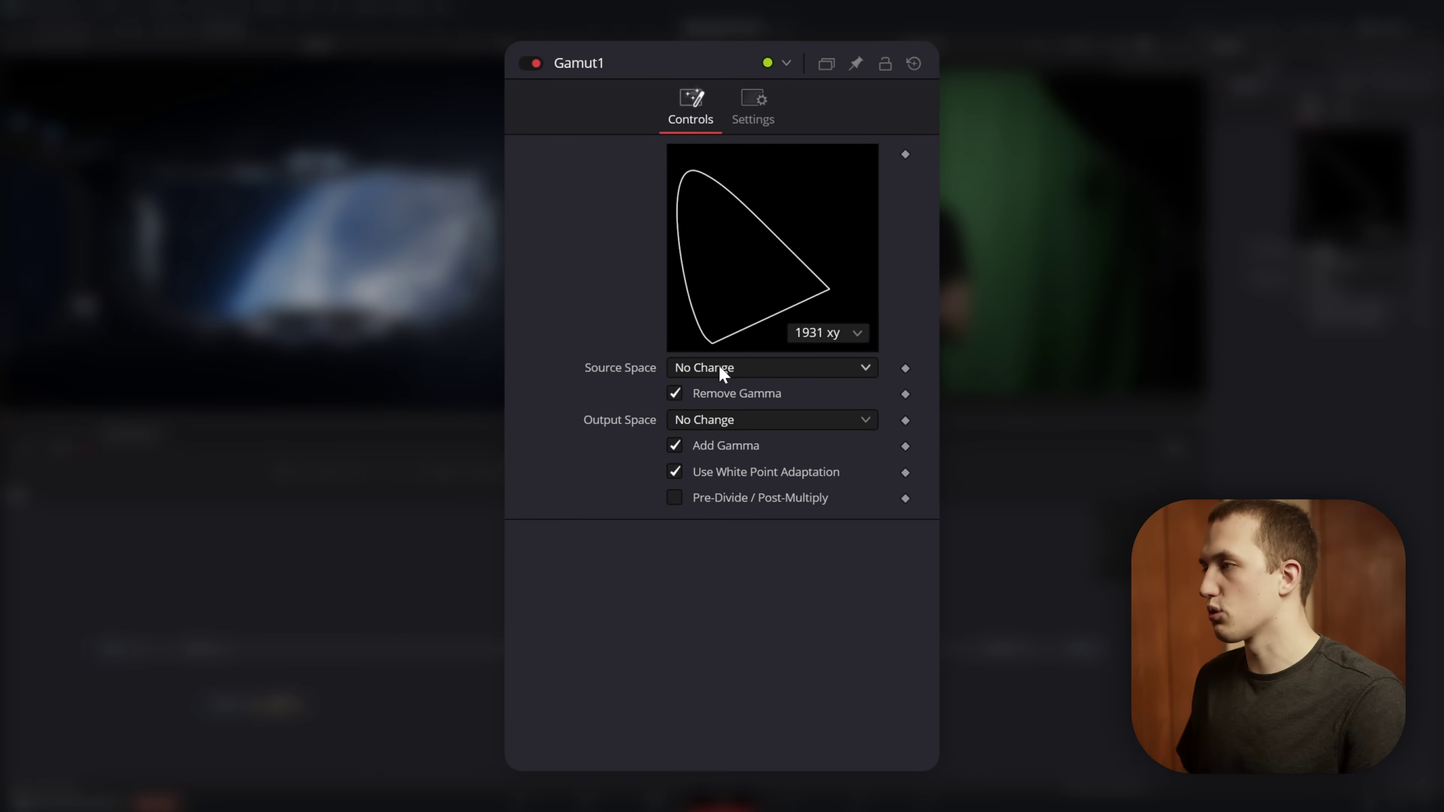
left_click(718, 367)
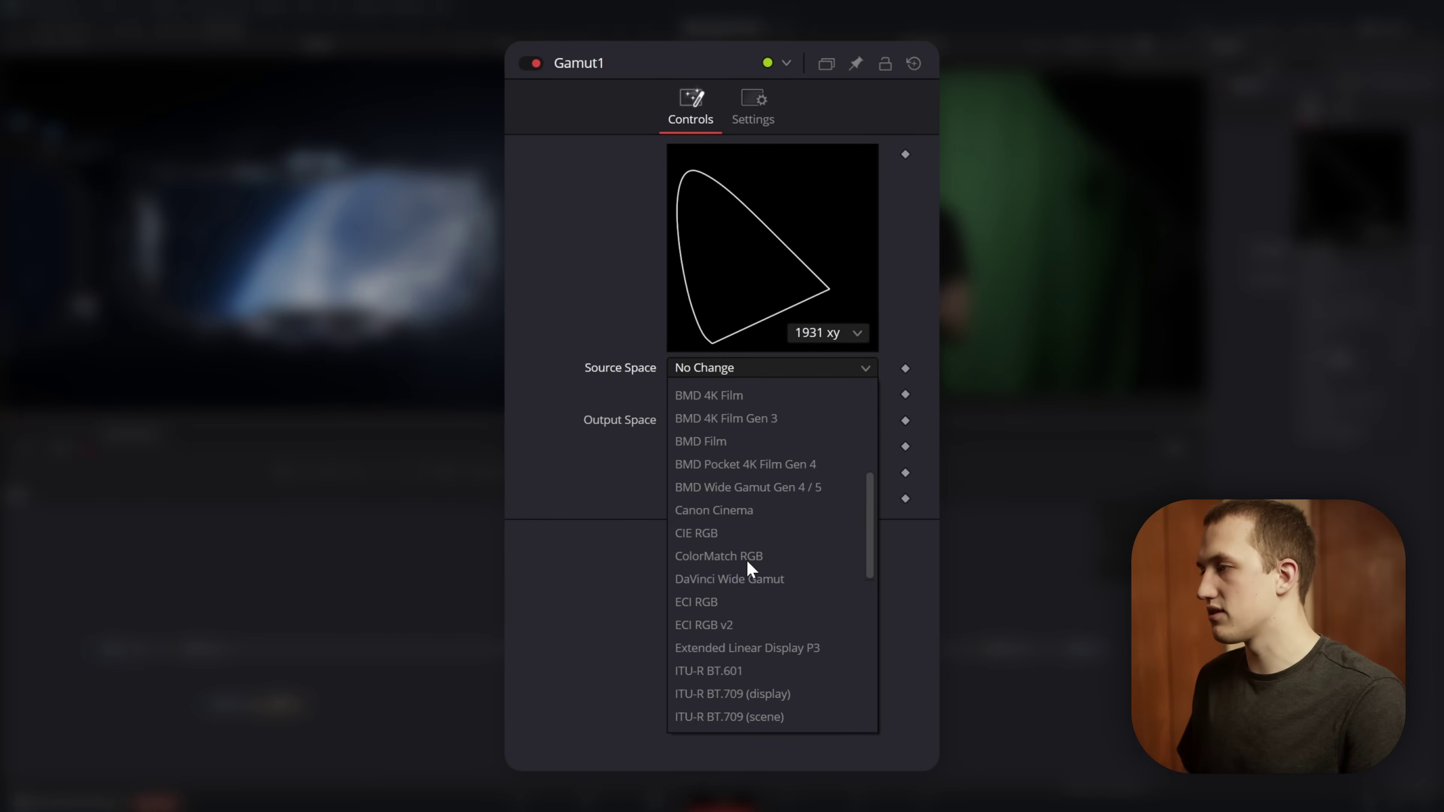
left_click(767, 711)
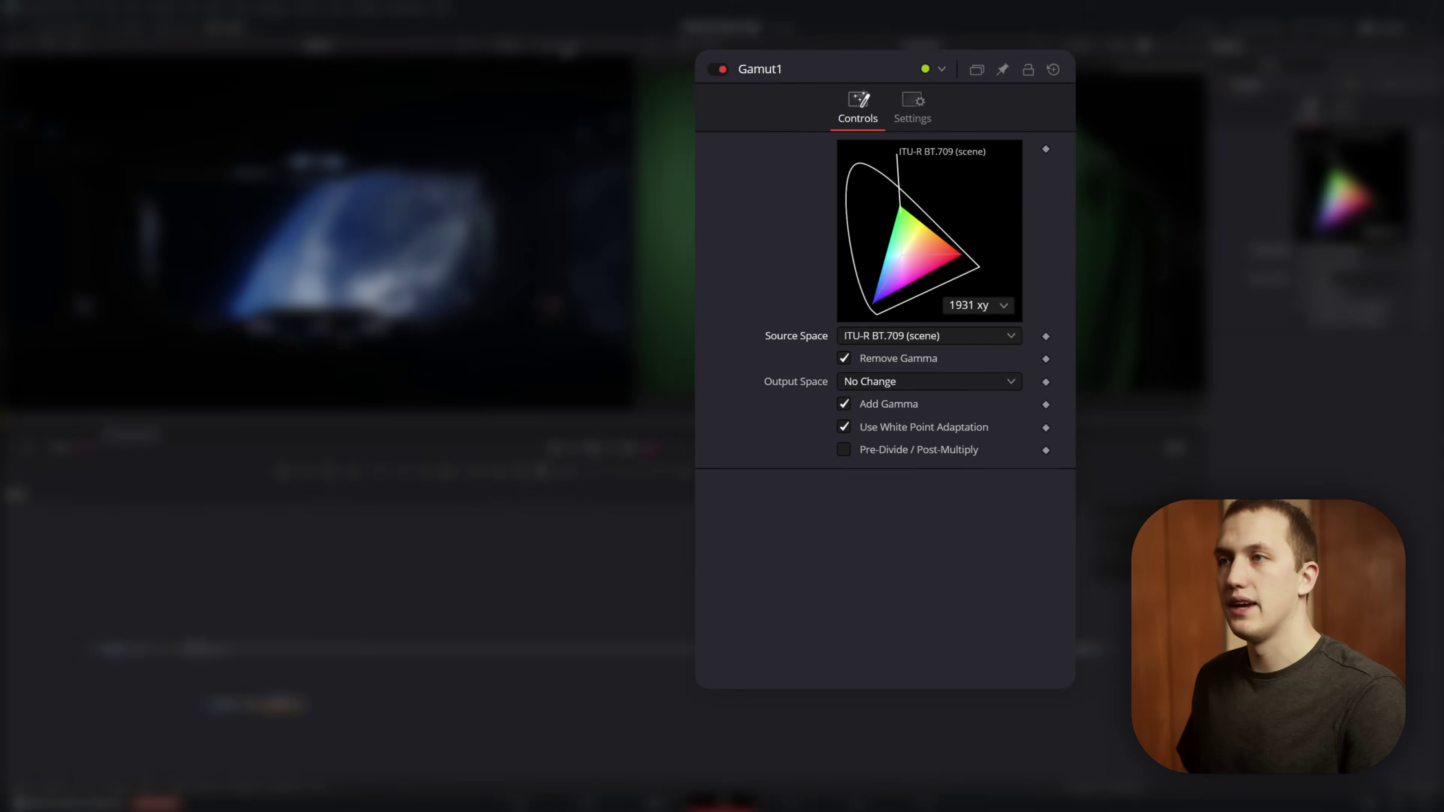
left_click(587, 47)
left_click(610, 89)
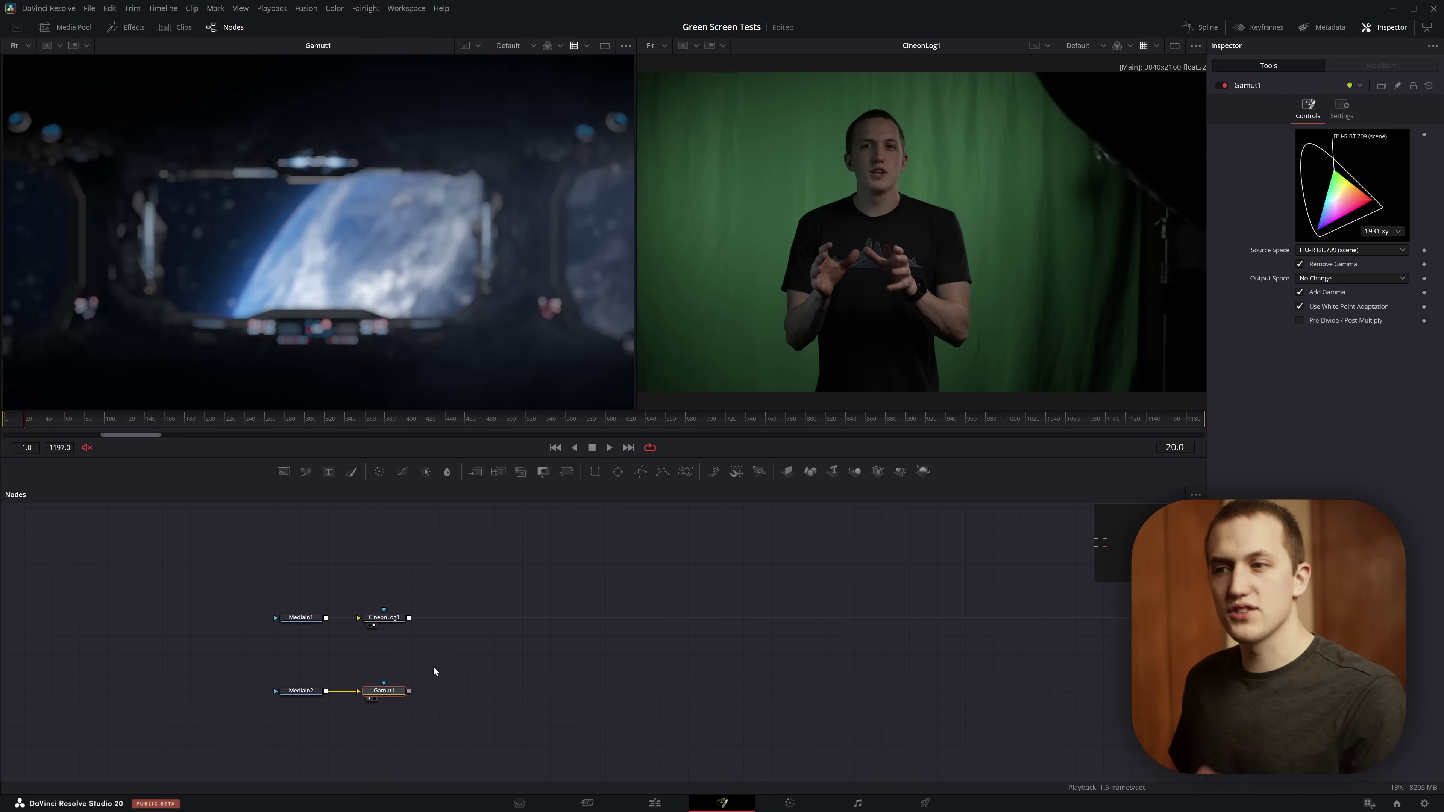
Step: Add a Clean Plate node above the footage branch and feed it from the CineonLog1 output
left_click_drag(450, 580, 376, 641)
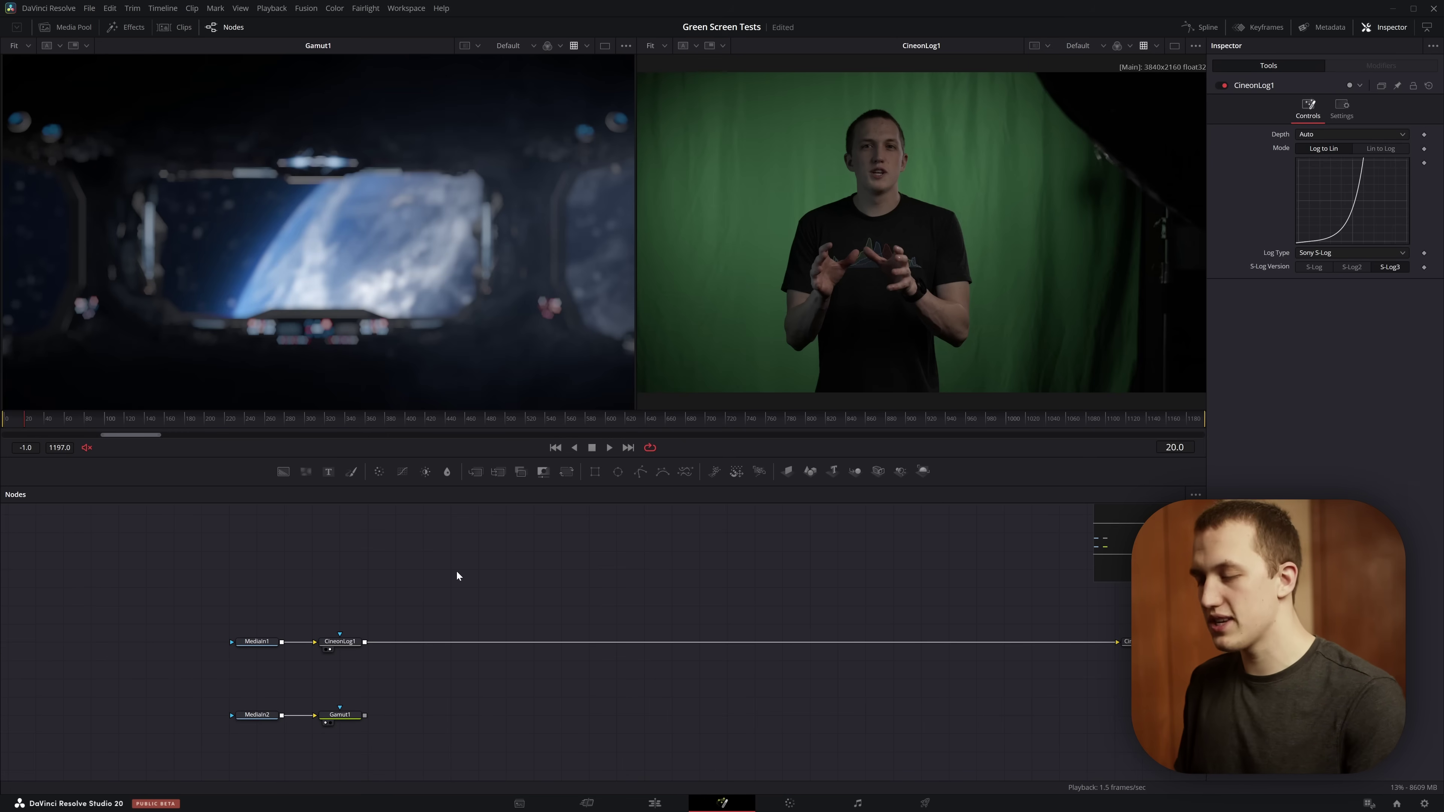
key("shift+space")
type("clean")
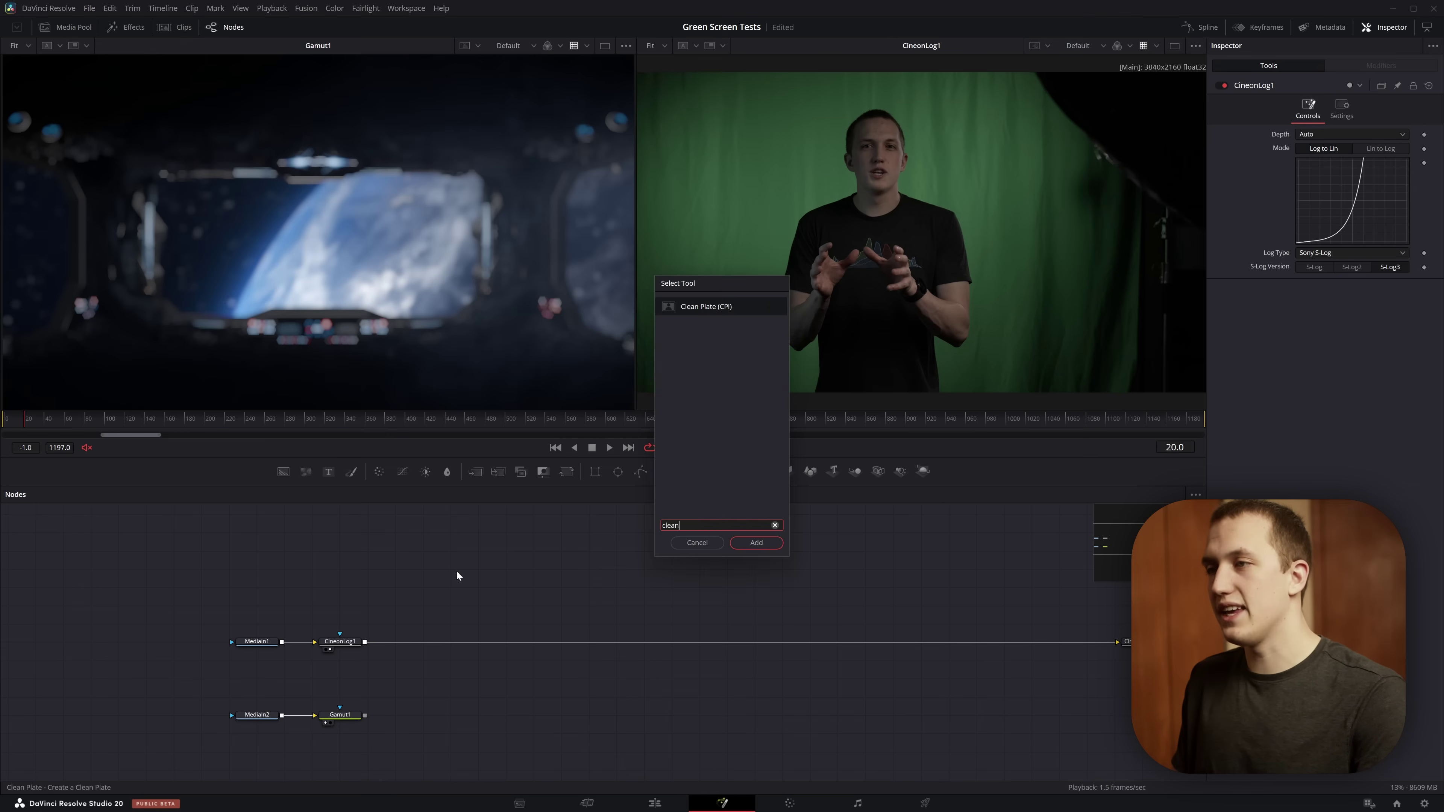
key("Return")
left_click_drag(365, 642, 445, 576)
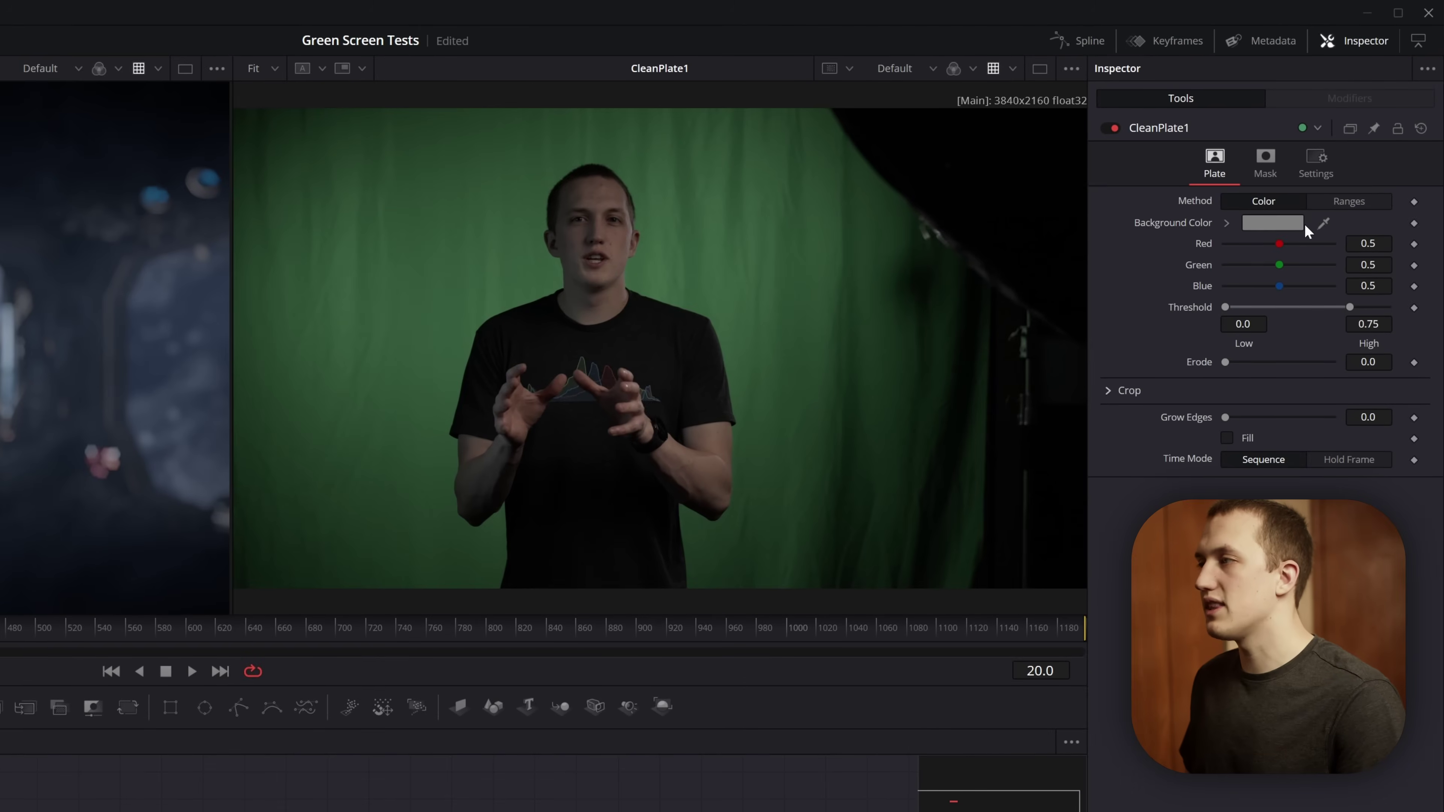
Step: Sample the green screen as the clean plate's background color, and set its high threshold to 0.539 and erode to 0.00571
left_click_drag(1323, 225, 776, 271)
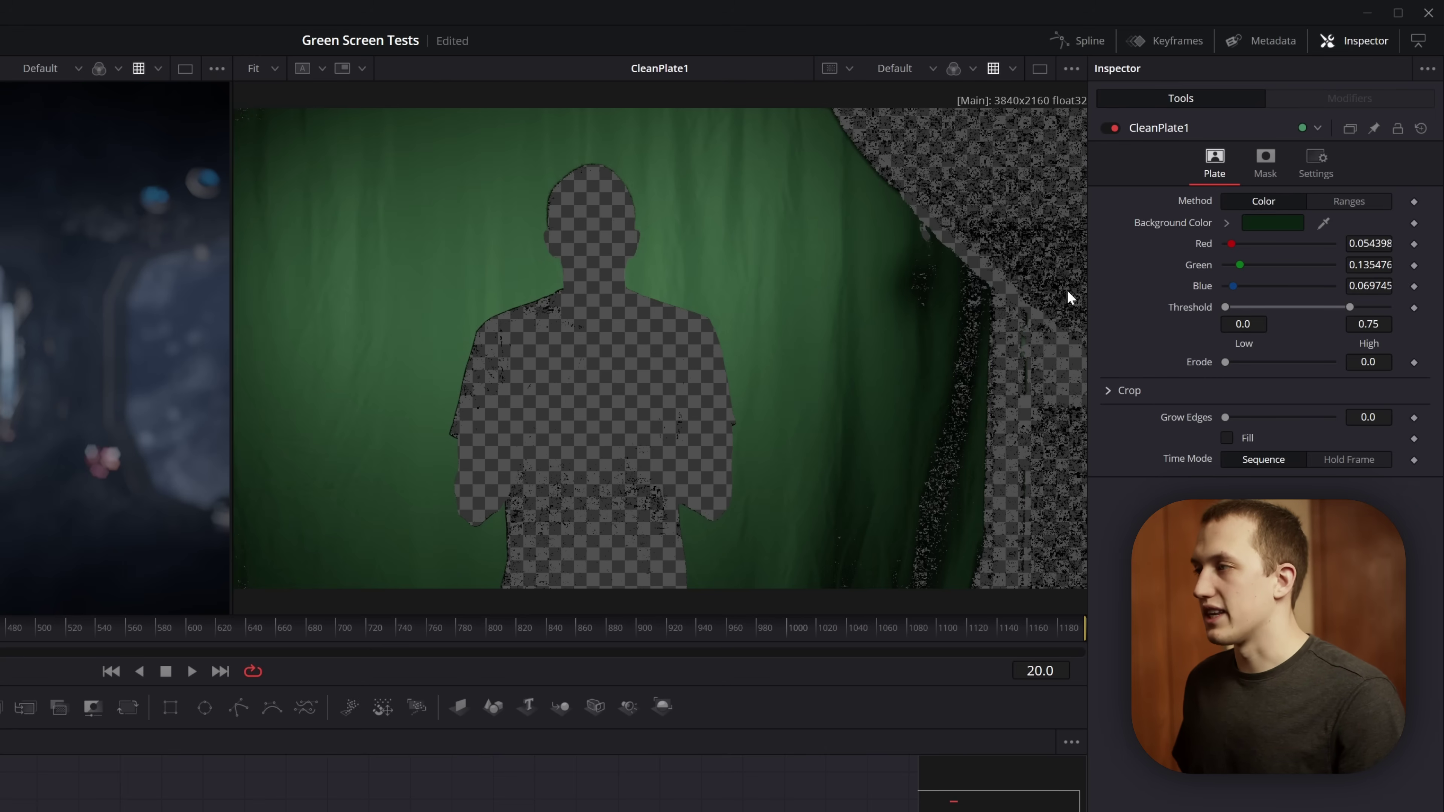
left_click_drag(1350, 306, 1319, 306)
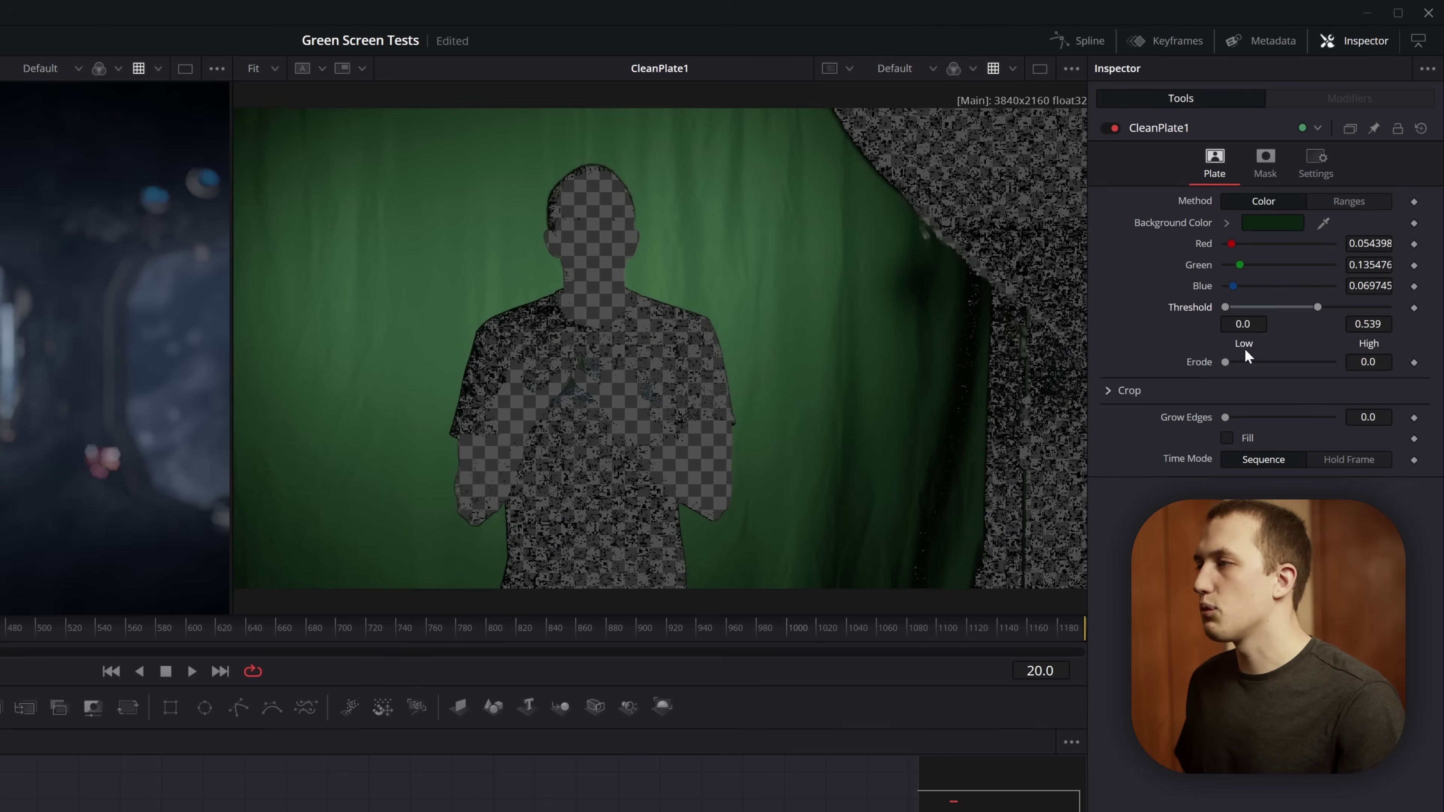
mouse_move(1229, 362)
left_mouse_down()
mouse_move(1254, 362)
mouse_move(1205, 362)
mouse_move(1268, 358)
mouse_move(1250, 362)
left_mouse_up()
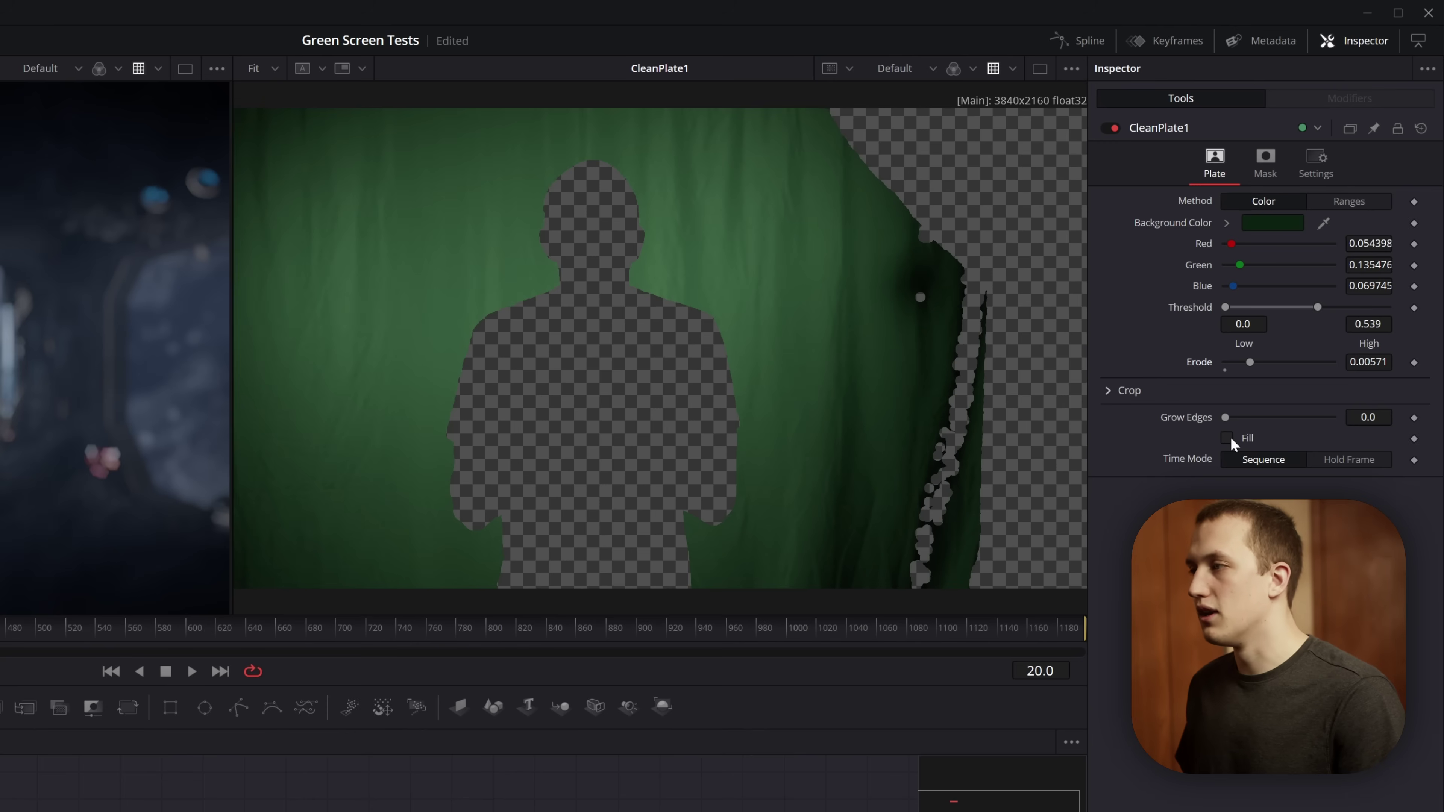
Step: Enable Fill on the clean plate, fine-tune its erode, and move the CleanPlate1 node farther from CineonLog1
mouse_move(1225, 417)
left_mouse_down()
mouse_move(1271, 414)
mouse_move(1217, 419)
left_mouse_up()
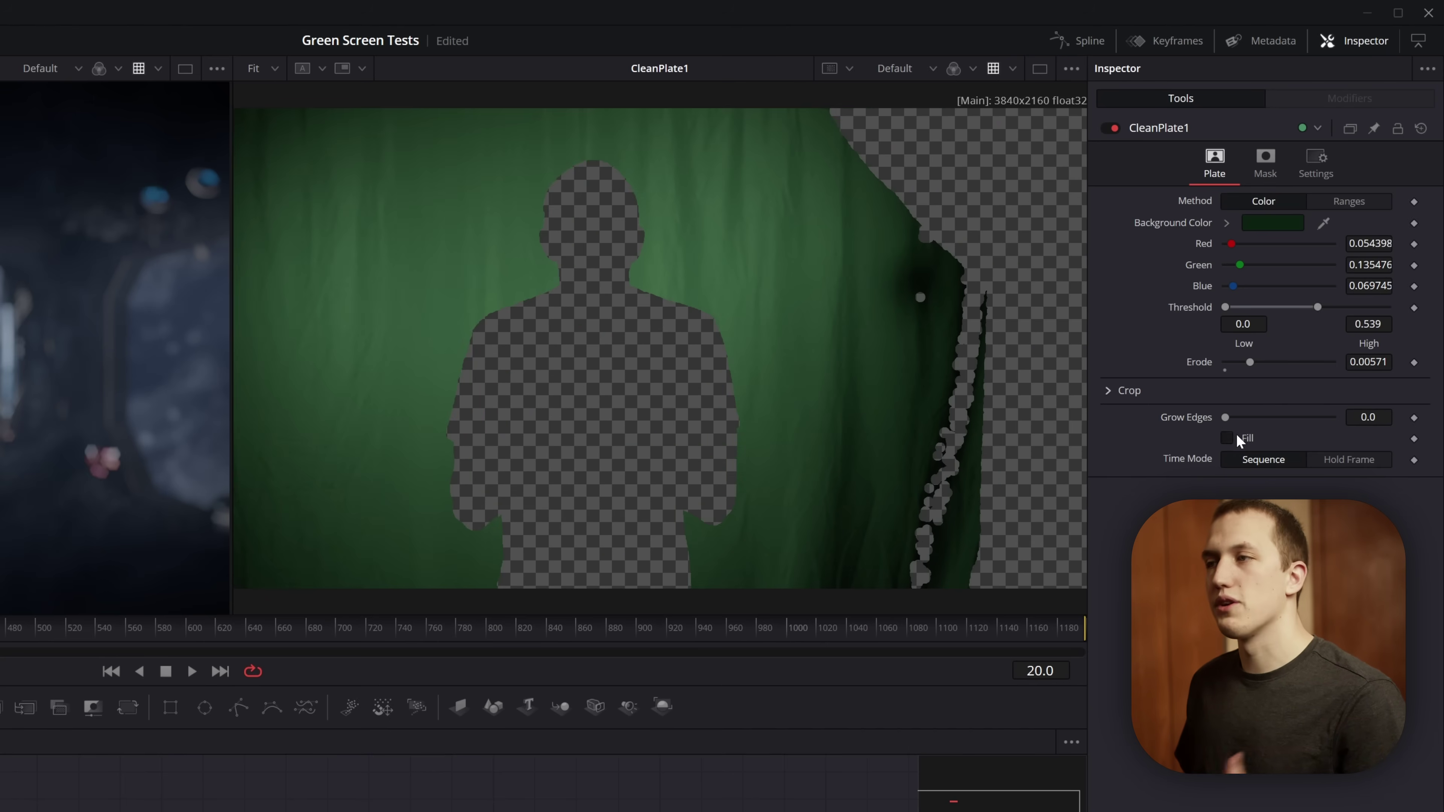
left_click(1227, 438)
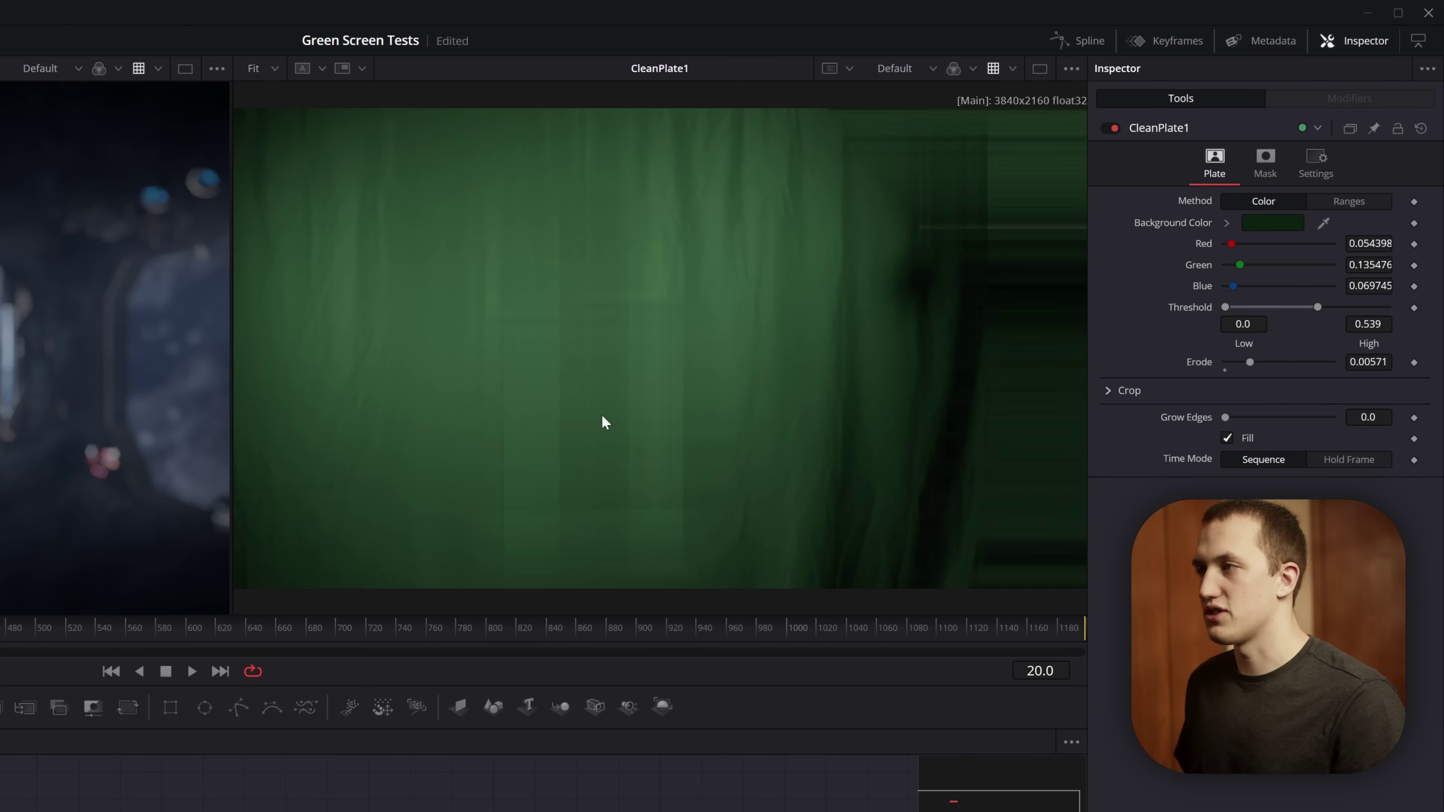
left_click_drag(1252, 361, 1255, 362)
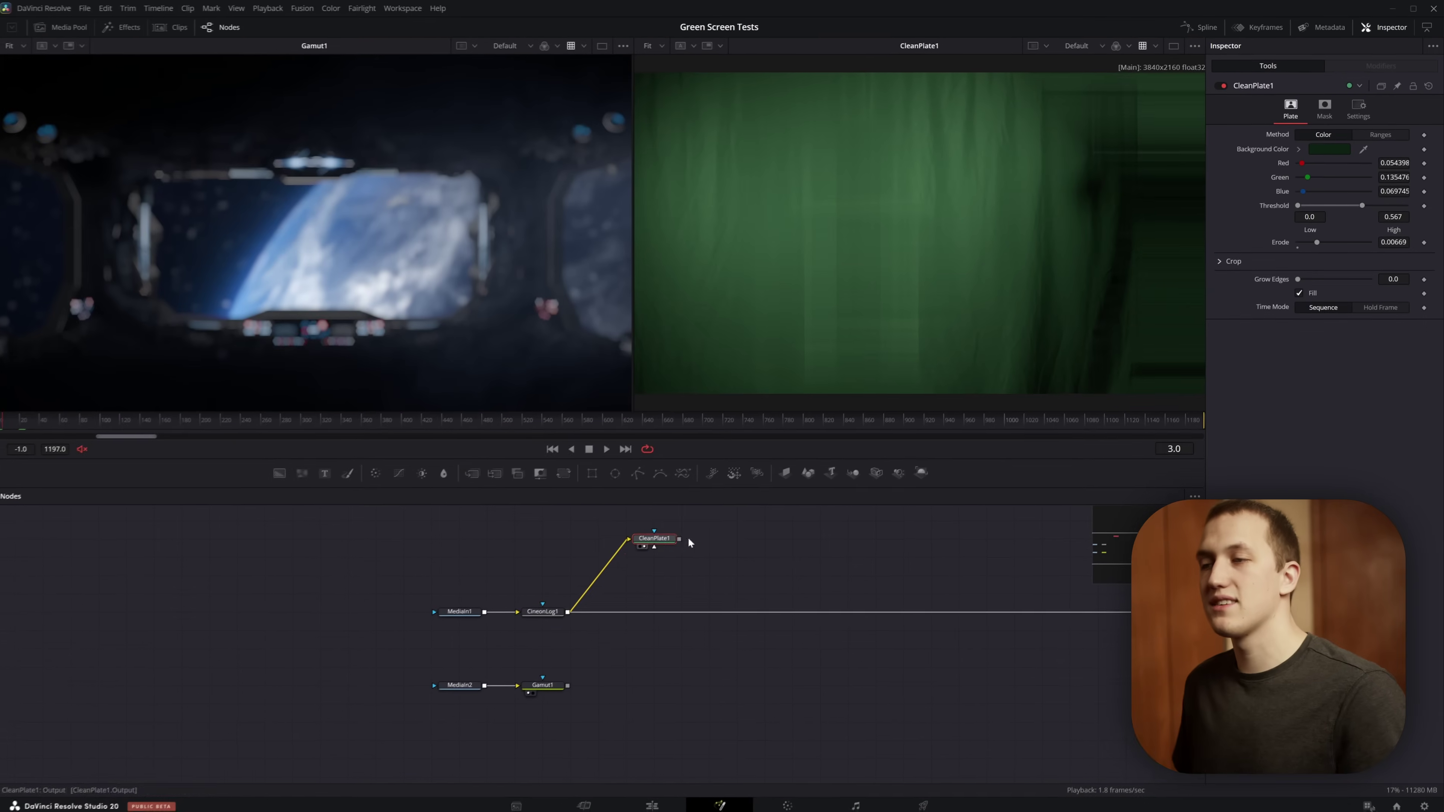
left_click_drag(308, 811, 610, 799)
left_click_drag(890, 532, 891, 534)
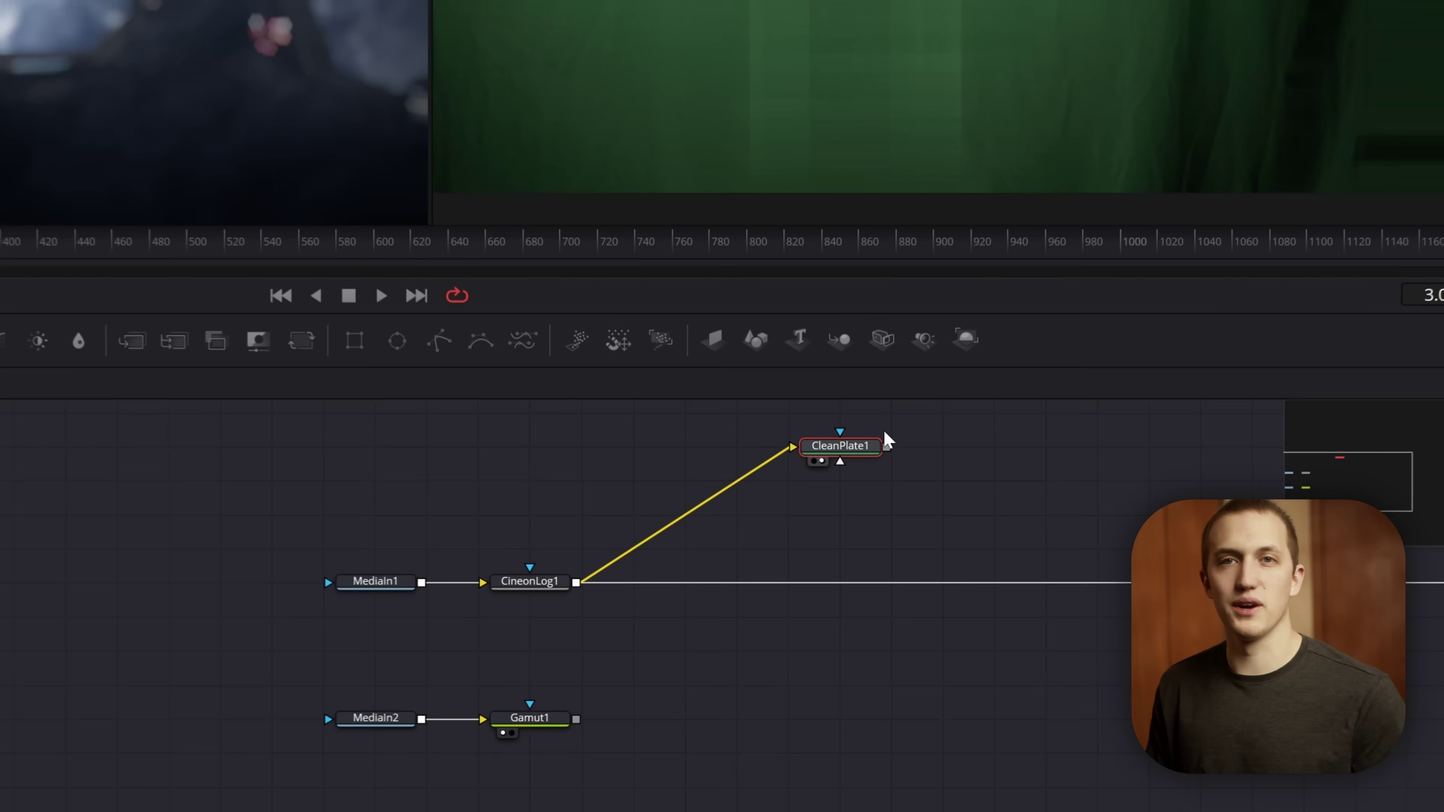
left_click(925, 486)
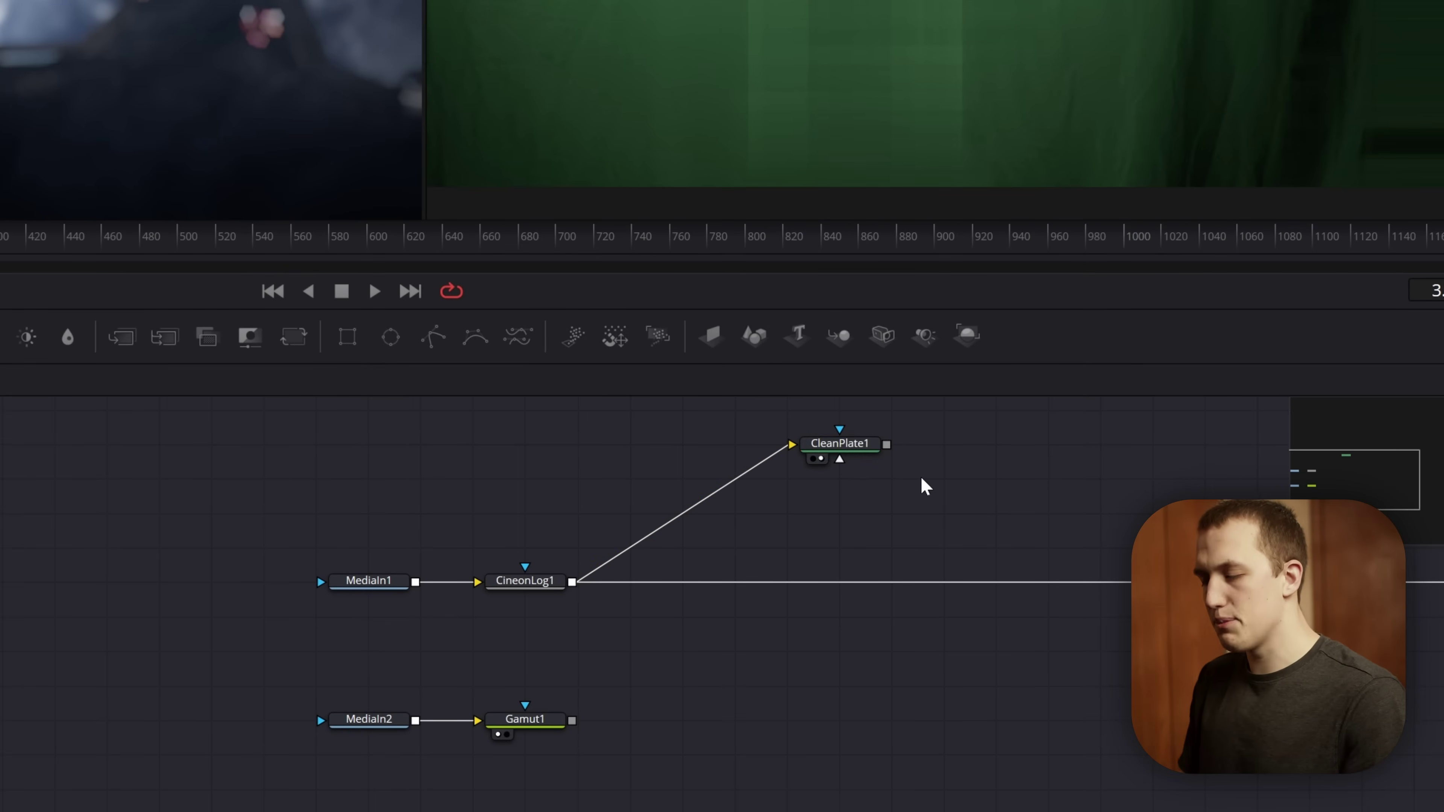
key("shift+space")
type("ultra")
key("Return")
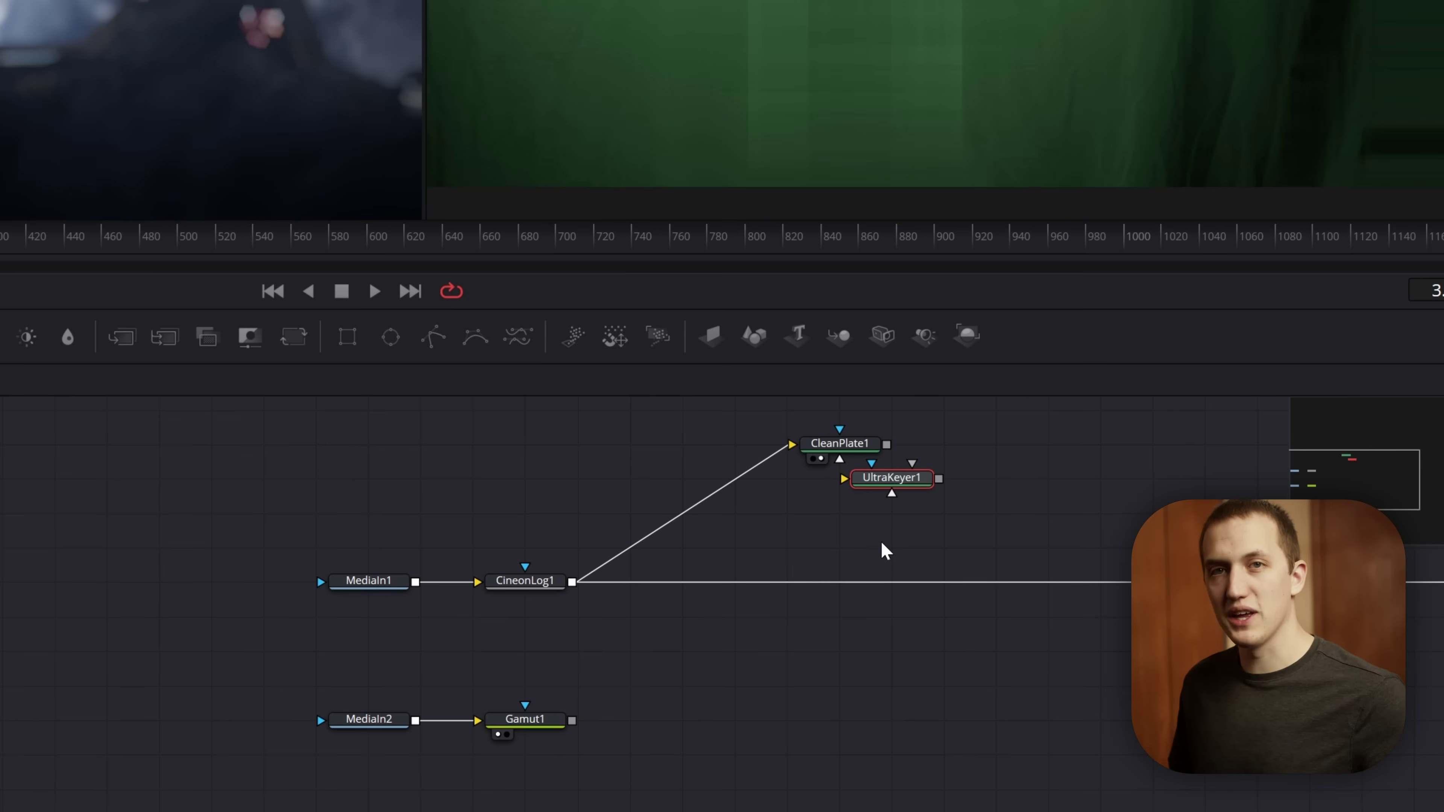
key("Delete")
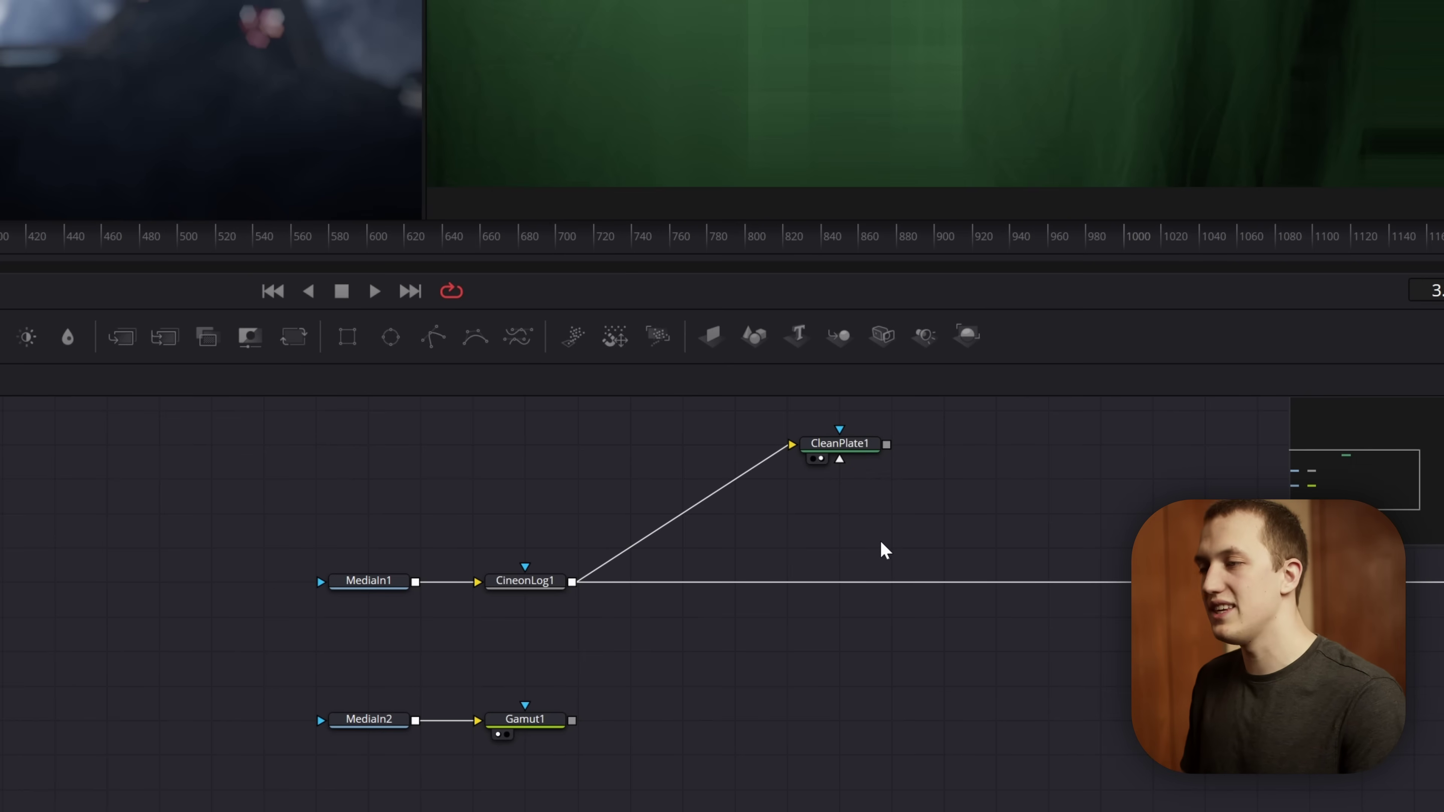
Step: Add a Delta Keyer node, place it directly below CleanPlate1 and load it in the second viewer
key("shift+space")
type("delta")
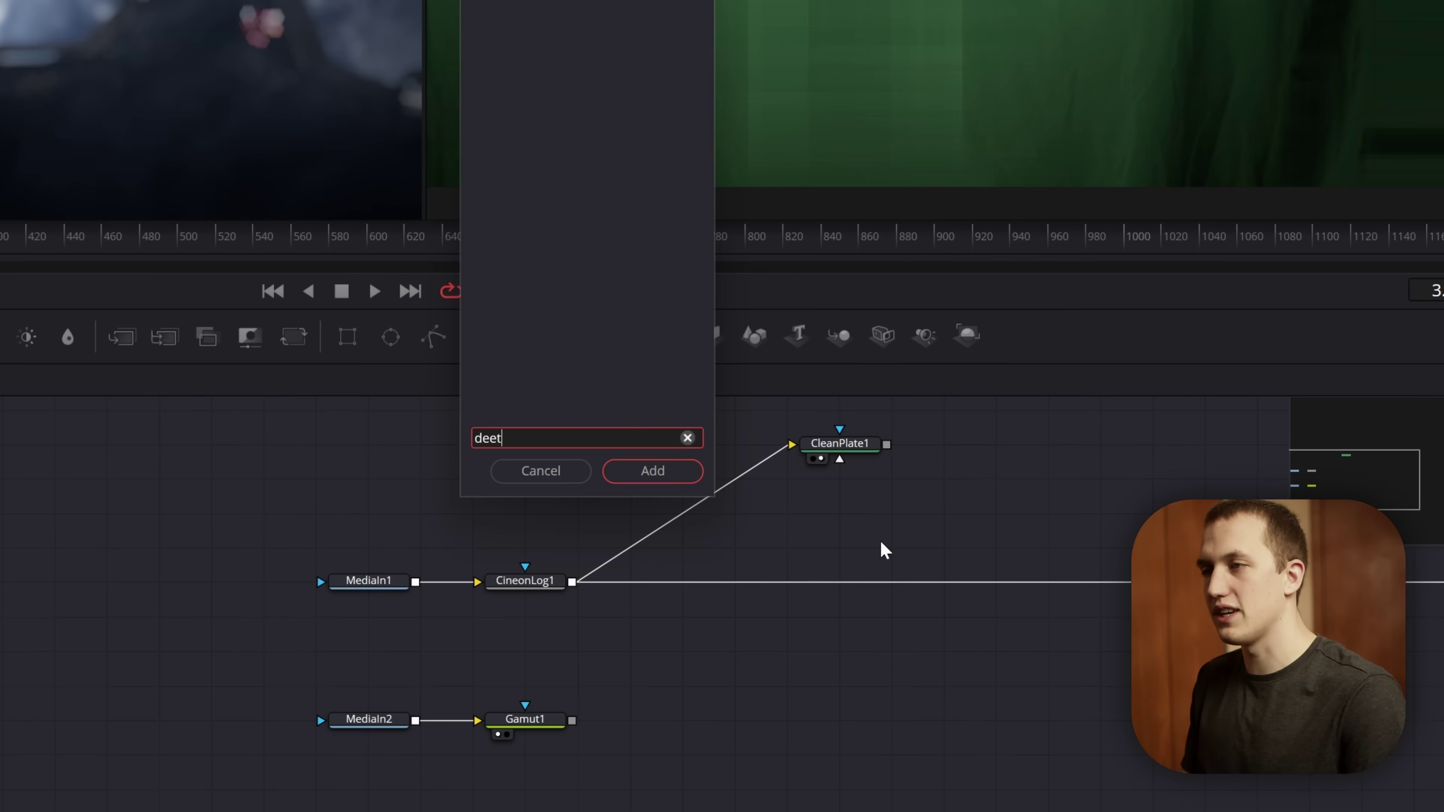
key("Return")
left_click_drag(910, 480, 856, 510)
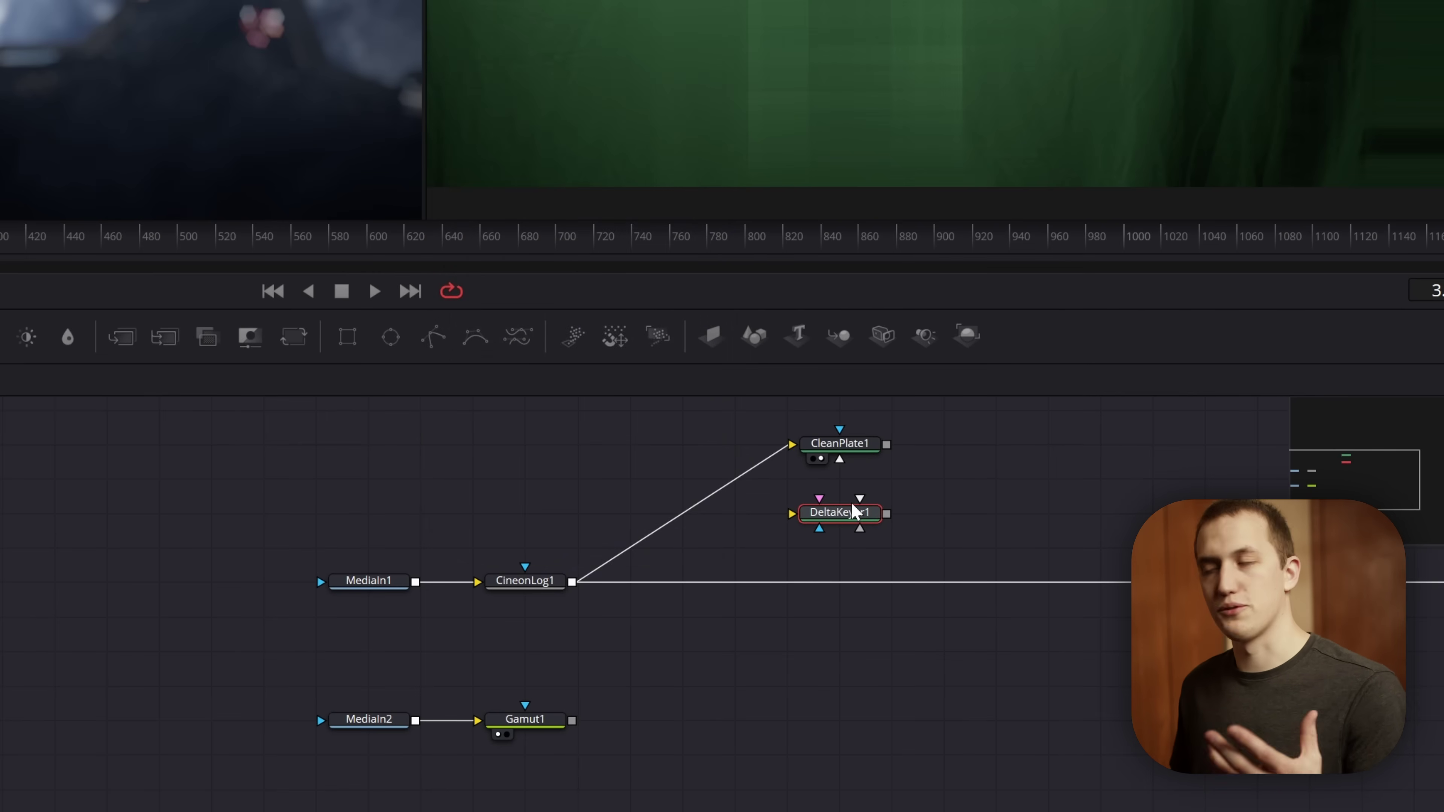
key("2")
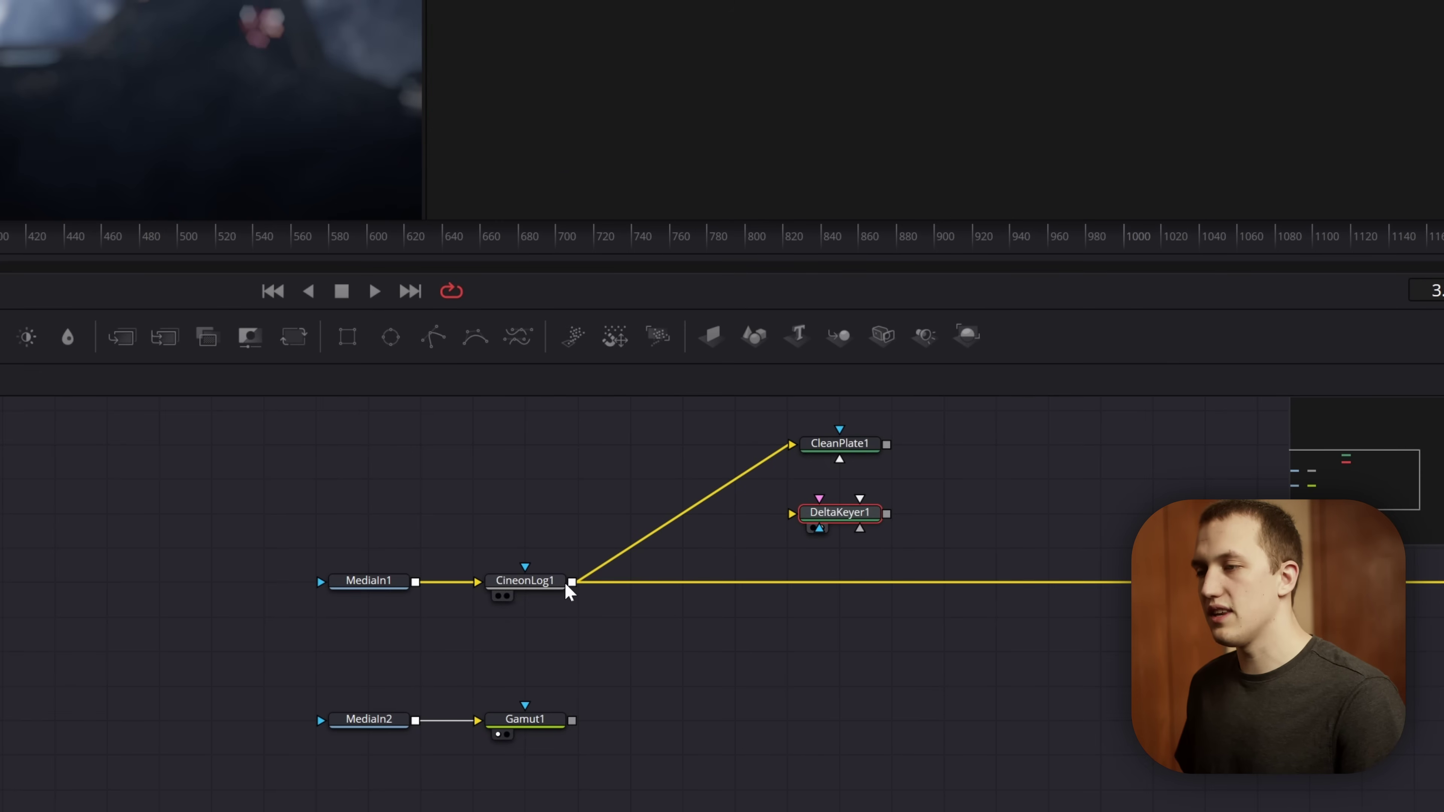
Step: Connect CineonLog1 to the DeltaKeyer1 main input and CleanPlate1 to its Clean Plate input
left_click_drag(571, 583, 796, 515)
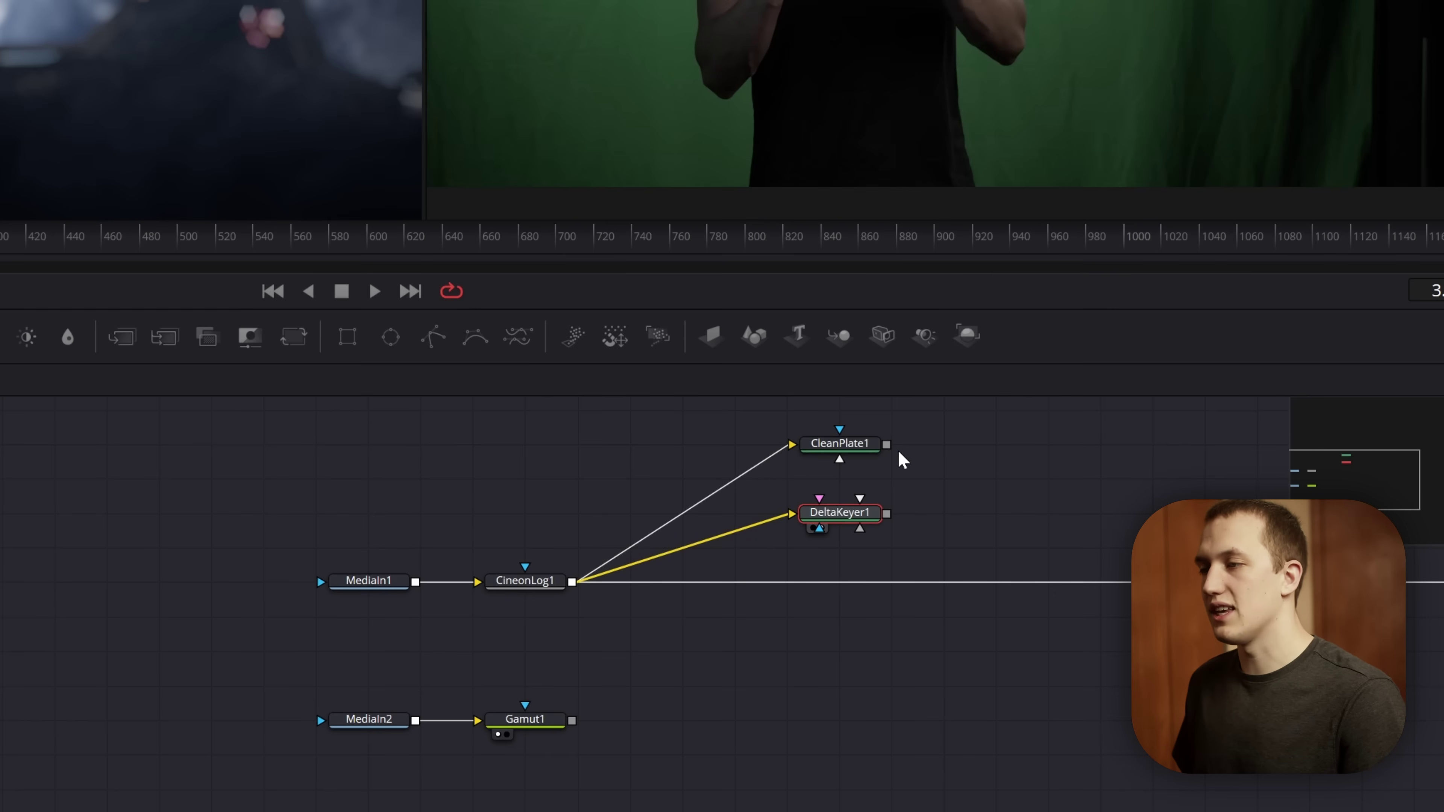
left_click_drag(886, 446, 850, 518)
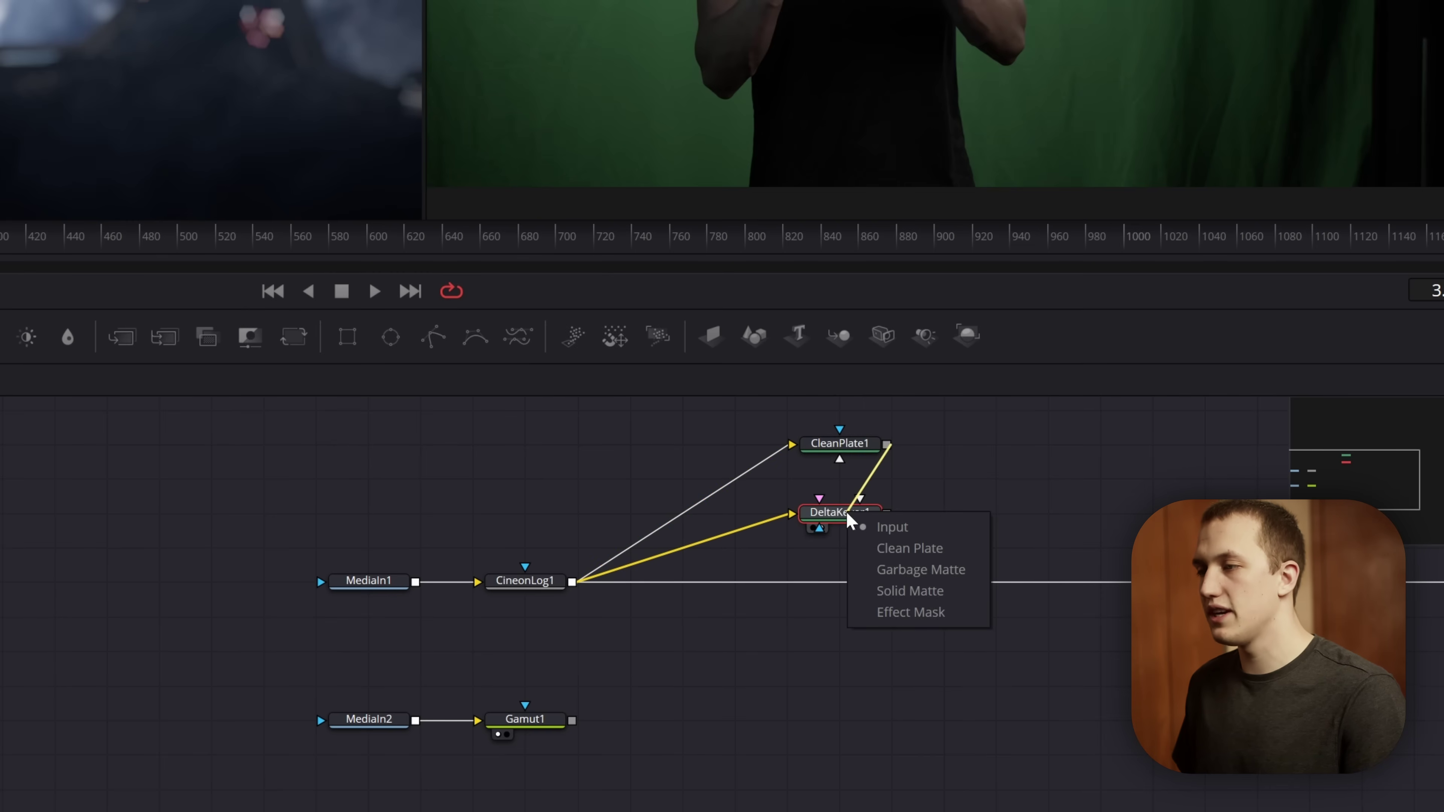
left_click(899, 549)
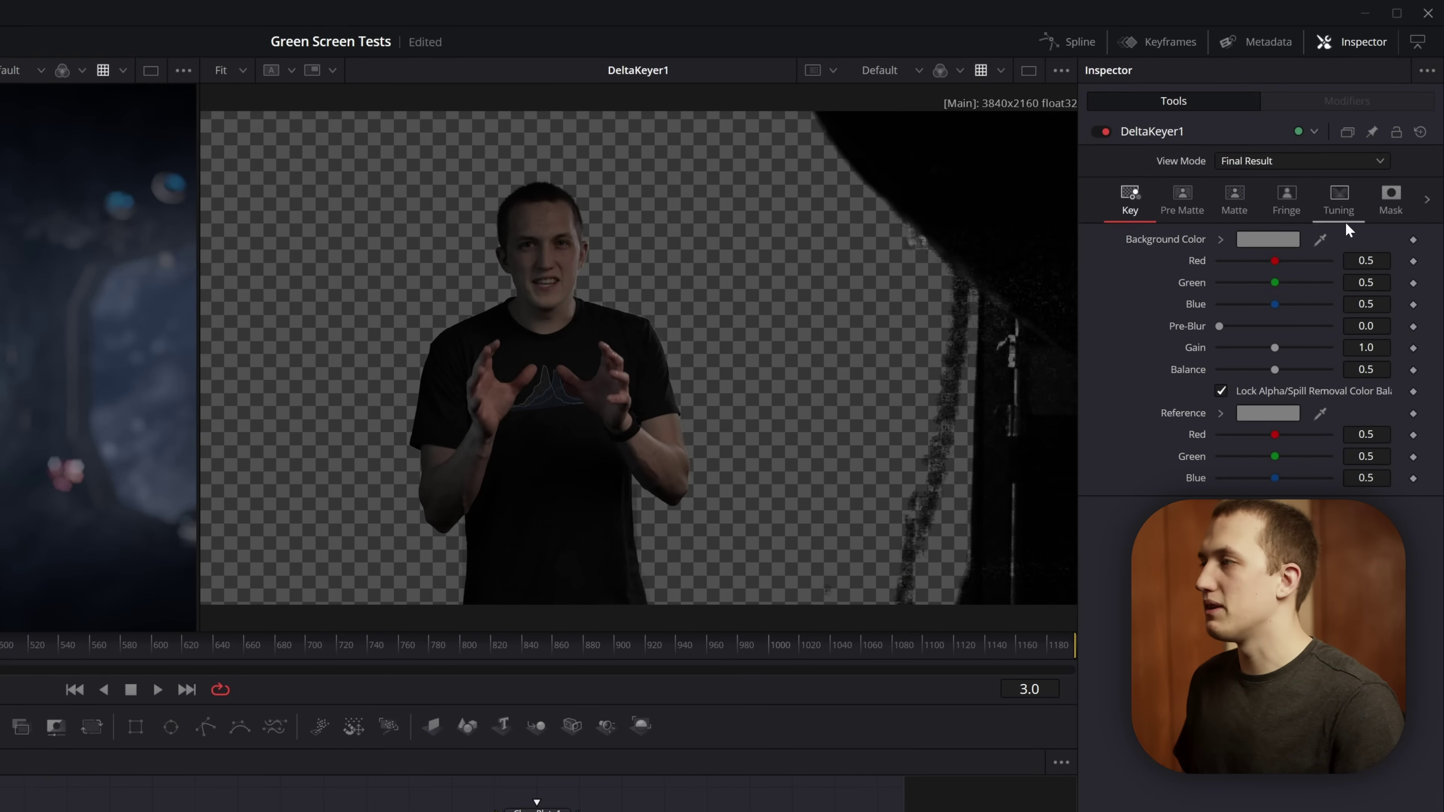
Step: Sample the green screen as DeltaKeyer1's background color and load the clean plate in the first viewer
left_click_drag(1180, 260, 664, 217)
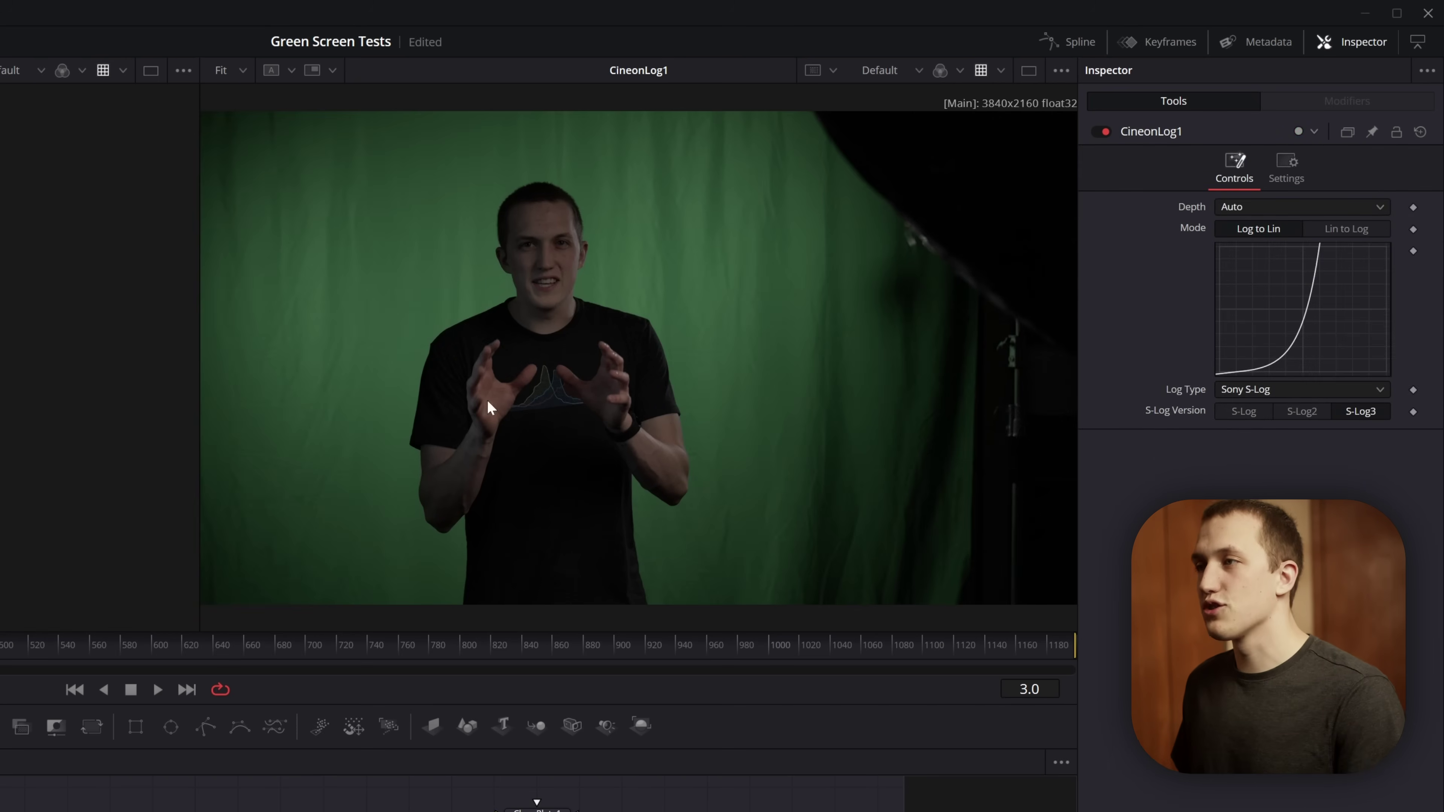
left_click(524, 809)
key("1")
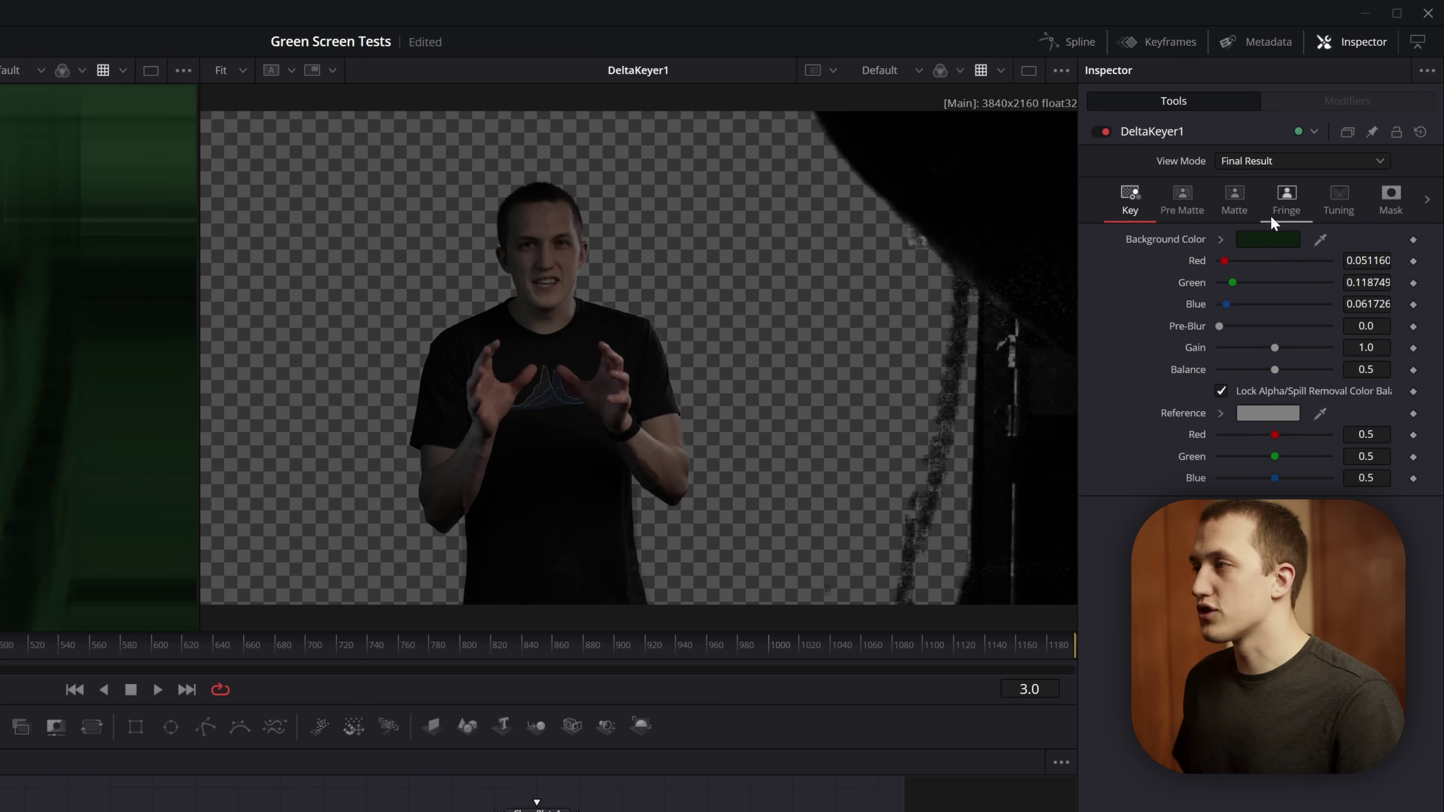
Step: Show DeltaKeyer1's matte settings and set its View Mode to Status
left_click(1251, 212)
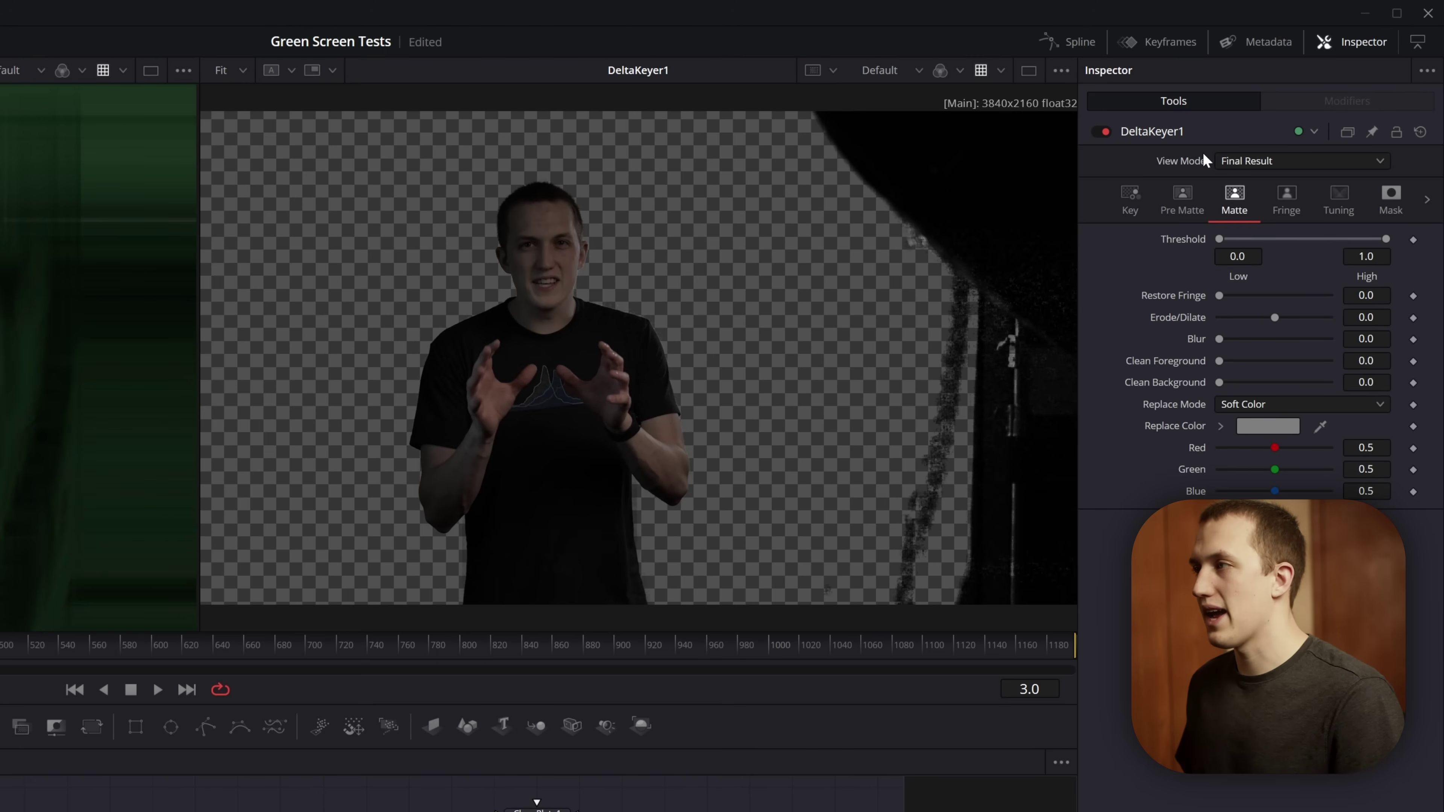
scroll(596, 284, "up", 3)
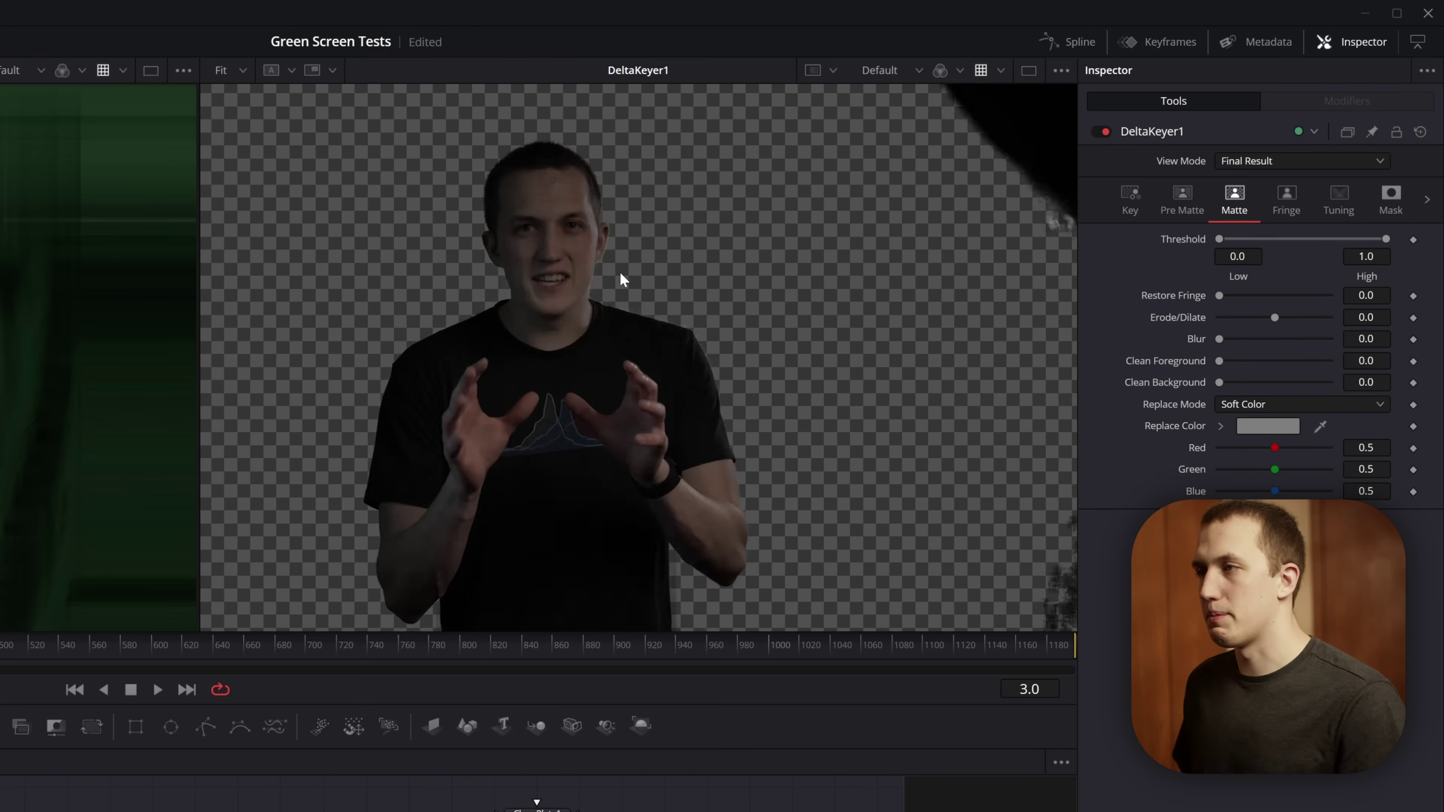
key("ctrl+f")
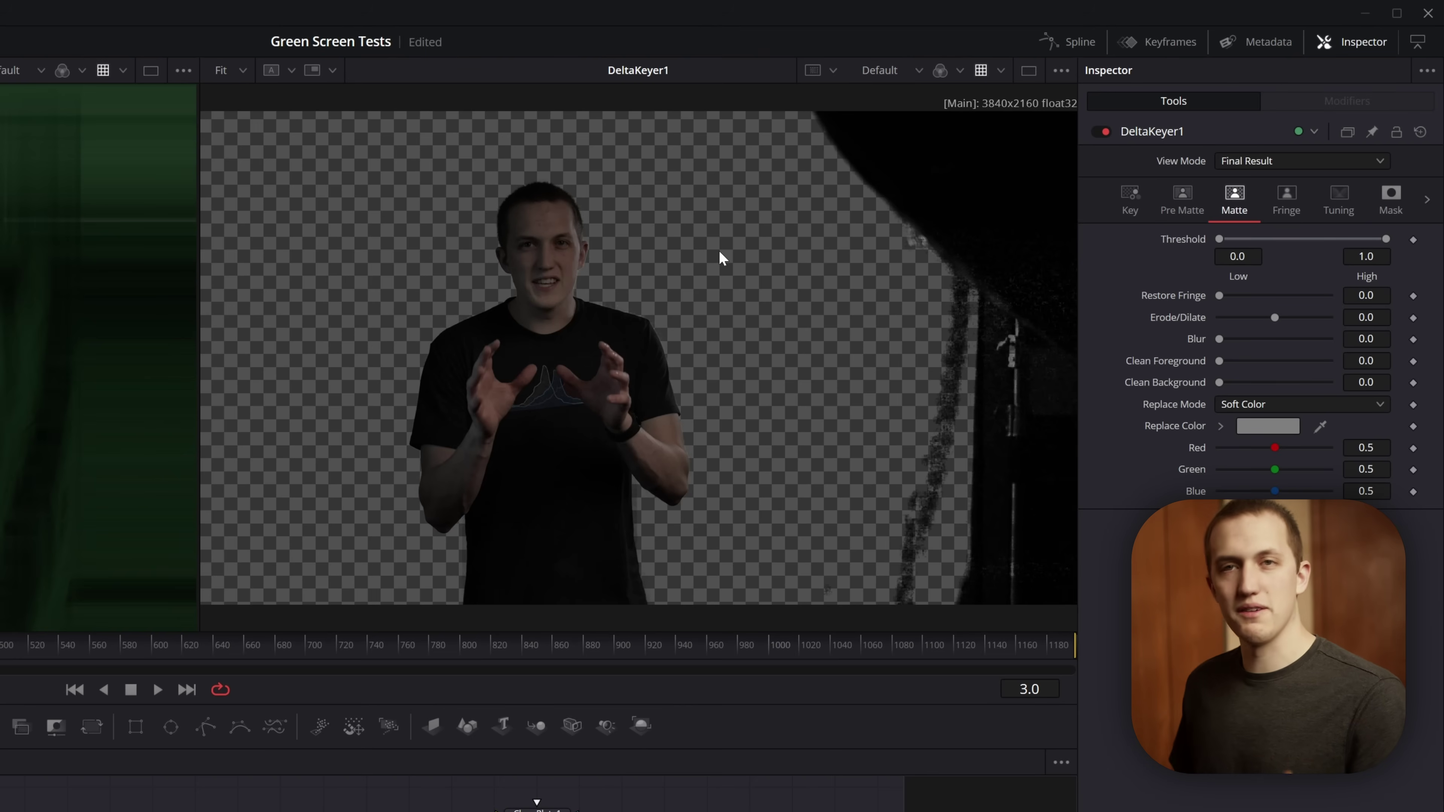
left_click(1246, 162)
left_click(1246, 249)
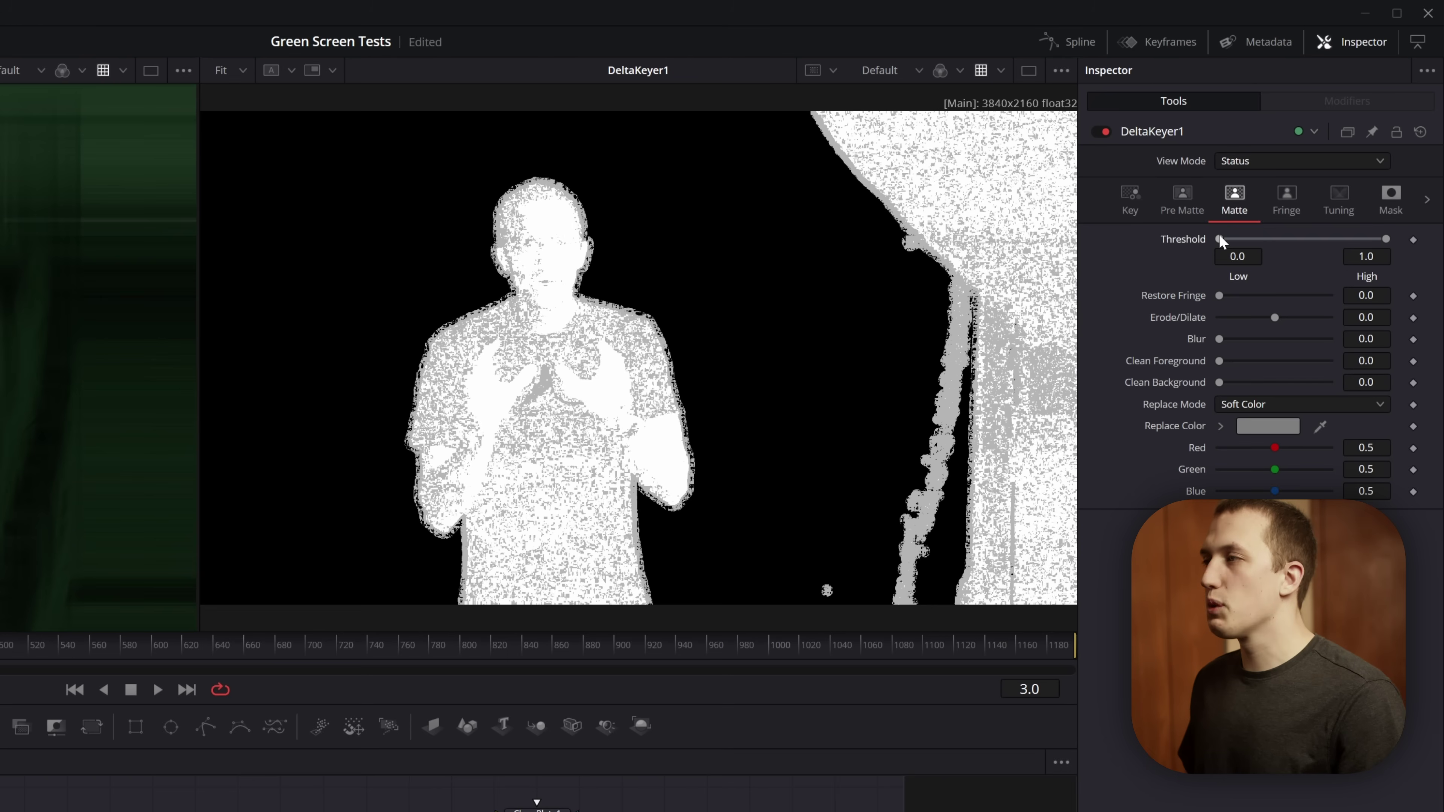
Step: Set the matte's low threshold to 0.461 and its high threshold to 0.722
mouse_move(1220, 236)
left_mouse_down()
mouse_move(1261, 237)
mouse_move(1208, 235)
mouse_move(1241, 239)
left_mouse_up()
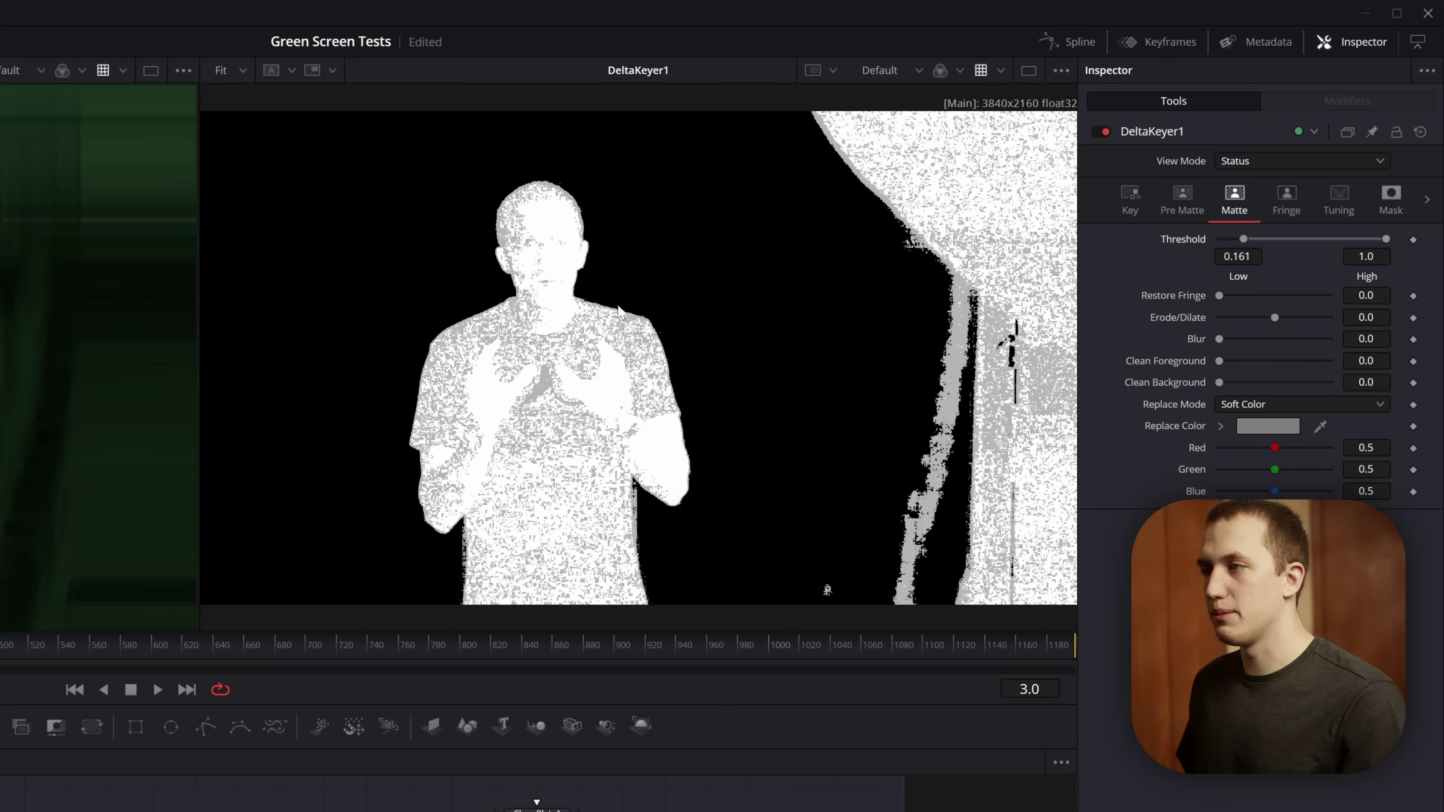
scroll(619, 311, "up", 10)
left_click_drag(1242, 239, 1255, 239)
scroll(880, 305, "down", 4)
scroll(880, 306, "down", 4)
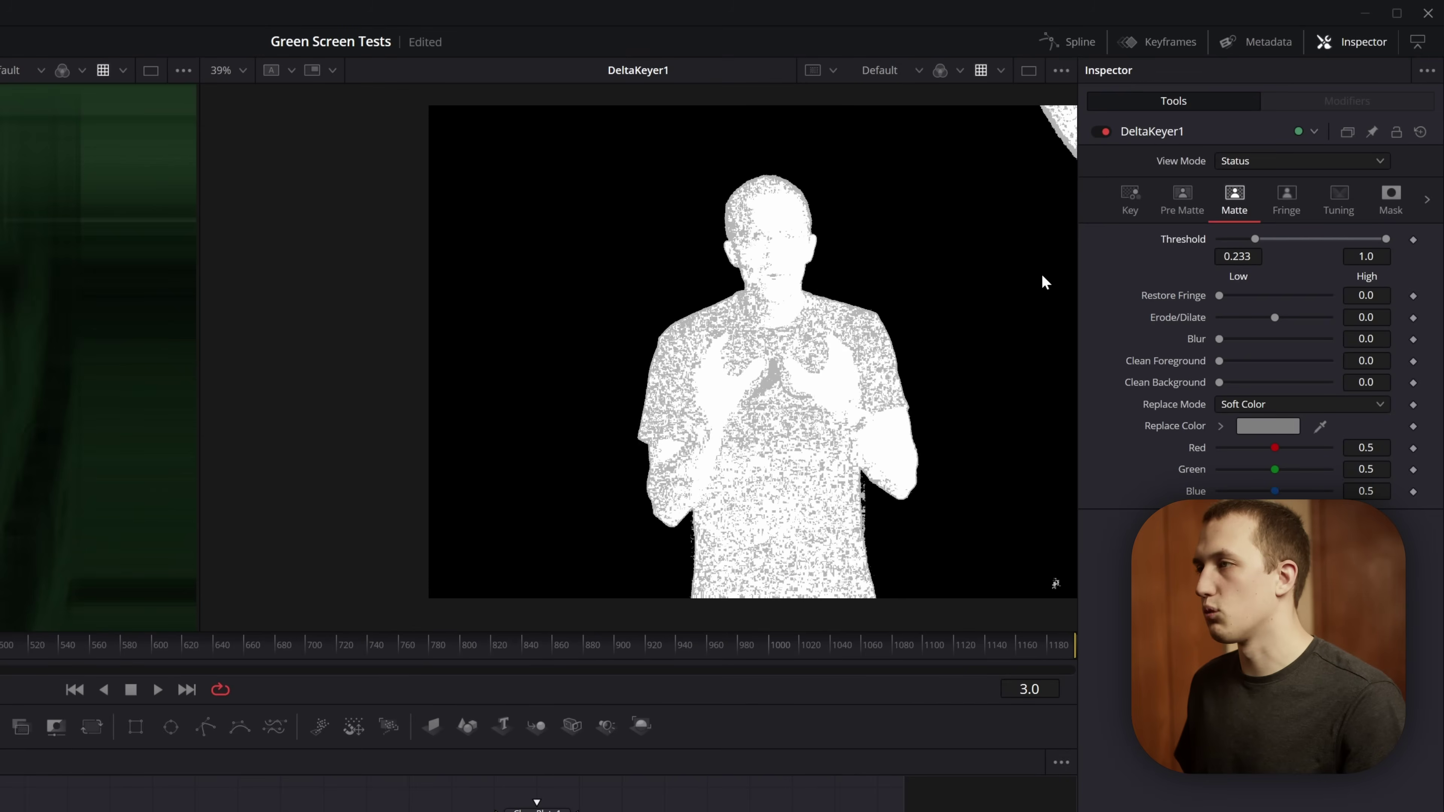
scroll(904, 269, "up", 1)
left_click_drag(1385, 241, 1337, 242)
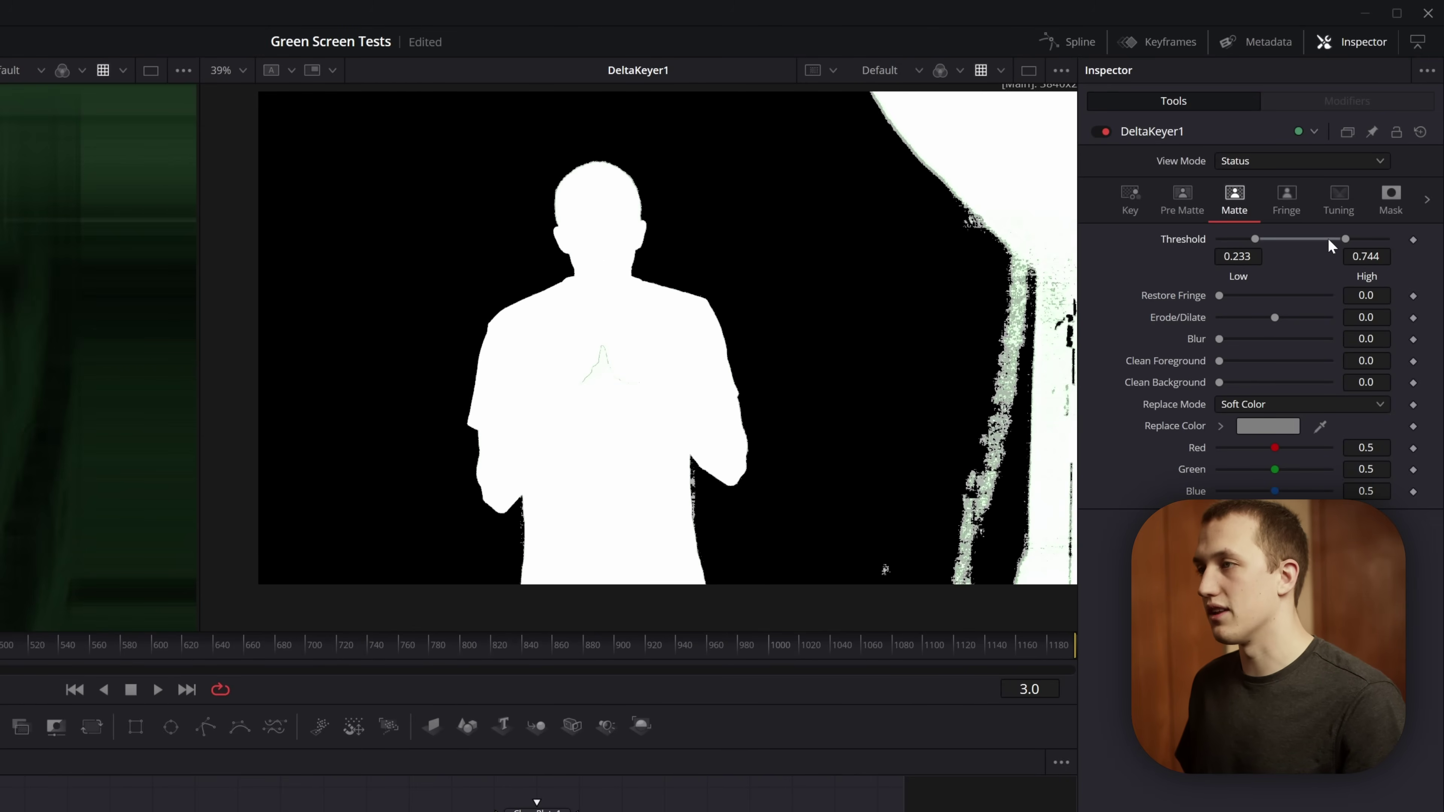
scroll(585, 368, "up", 2)
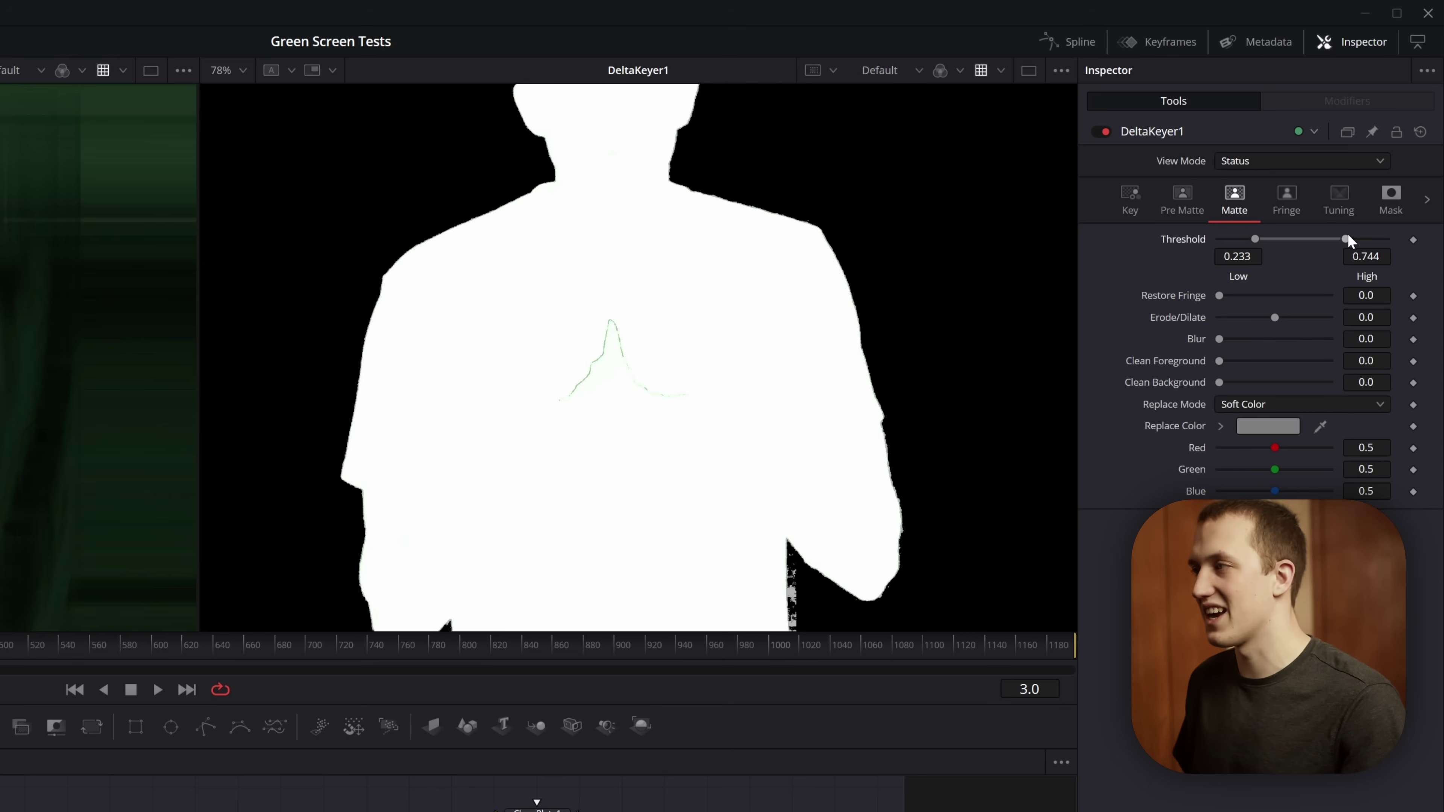
mouse_move(1332, 239)
left_mouse_down()
mouse_move(1366, 239)
mouse_move(1347, 239)
left_mouse_up()
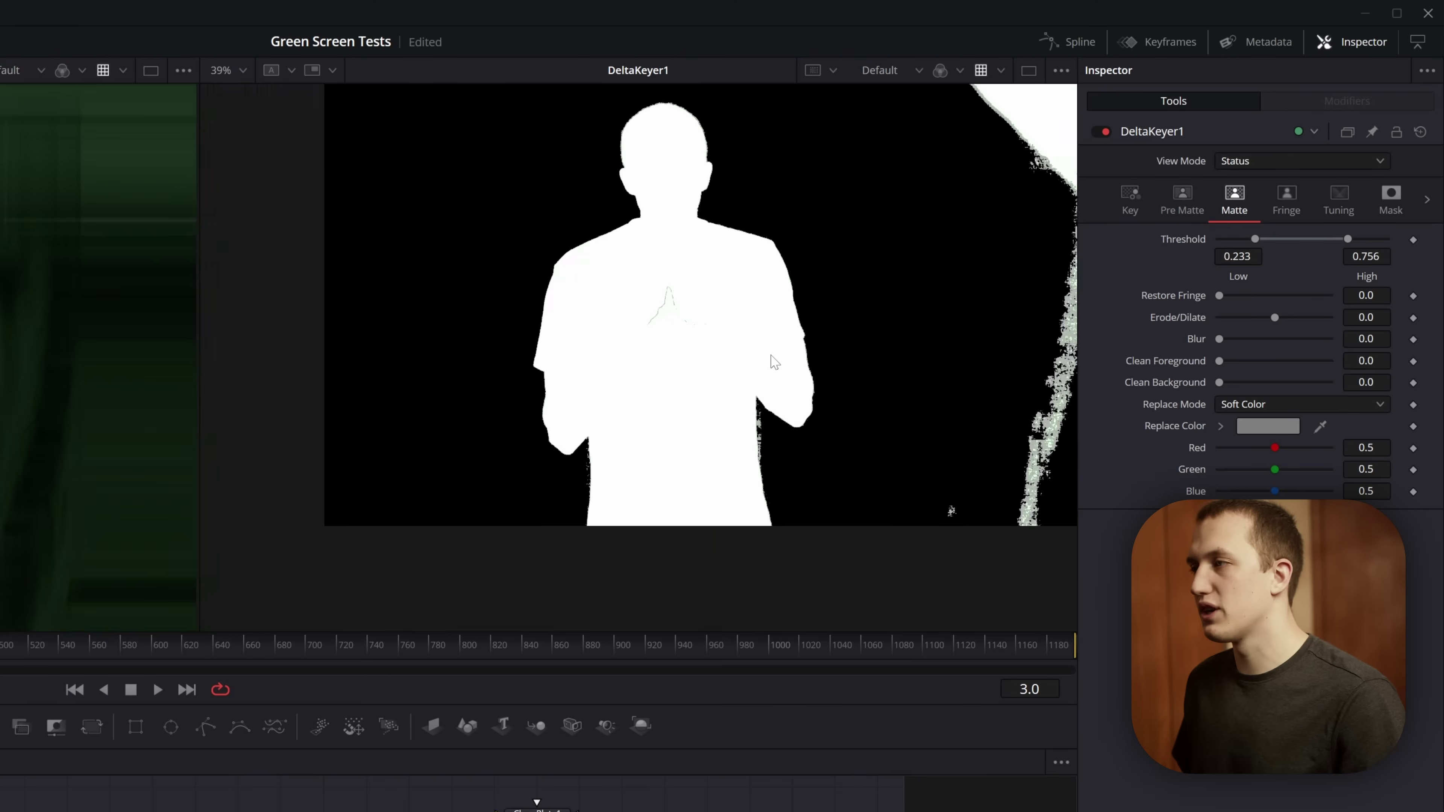
left_click_drag(1255, 240, 1293, 239)
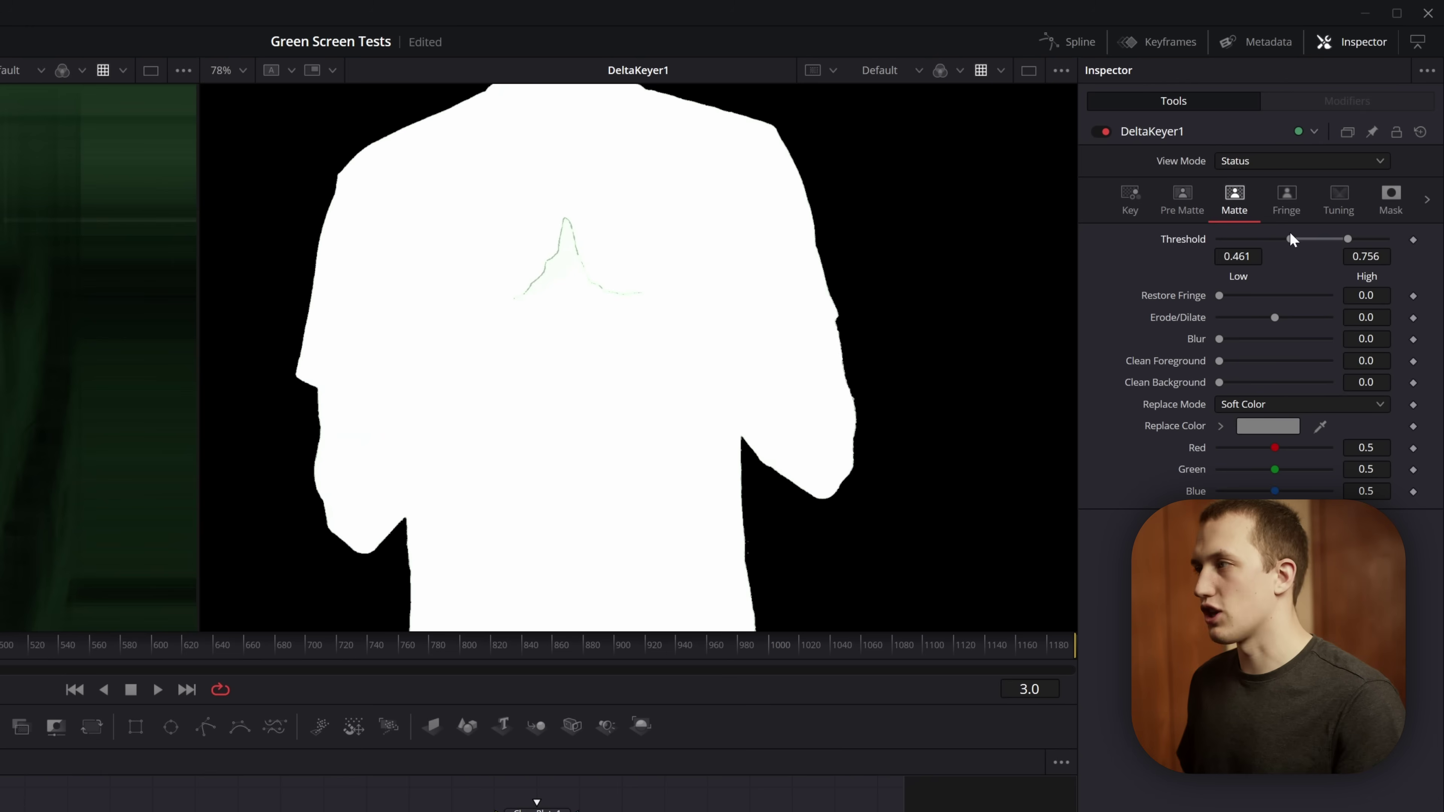
scroll(650, 373, "down", 5)
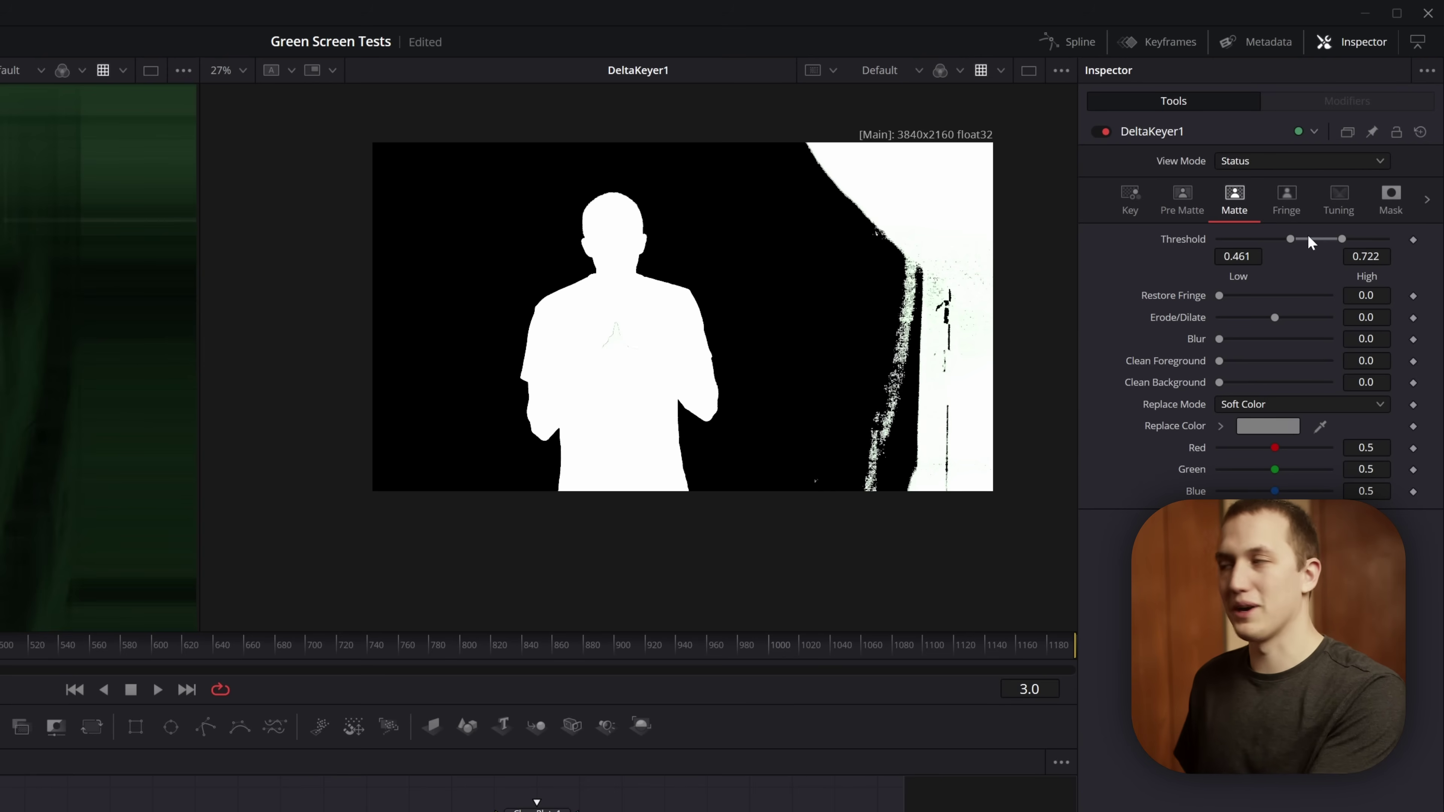
Step: Return DeltaKeyer1's View Mode to Final Result and set the matte Blur to 0.00108
left_click(1251, 161)
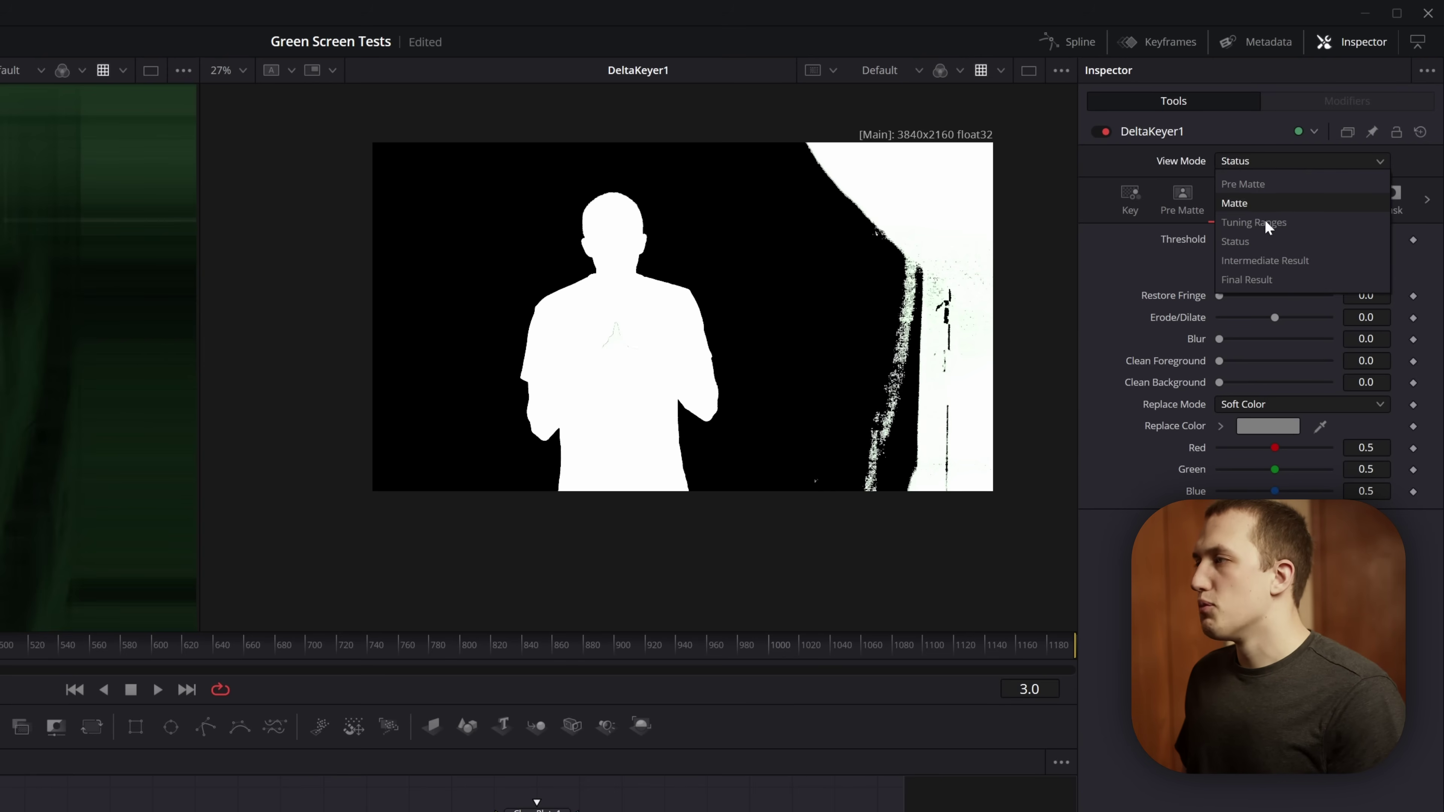
left_click(1265, 281)
scroll(652, 228, "up", 10)
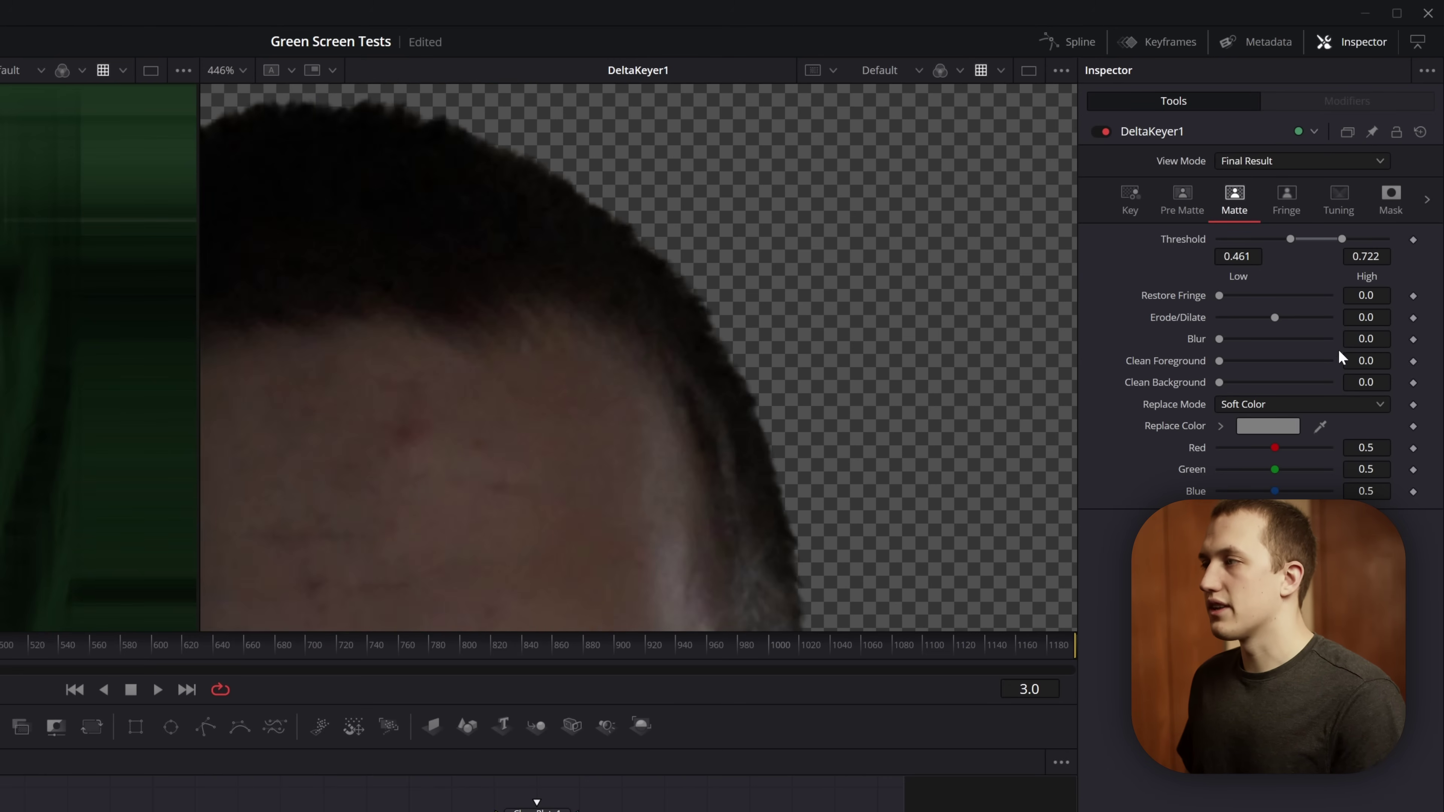
left_click_drag(1219, 340, 1220, 339)
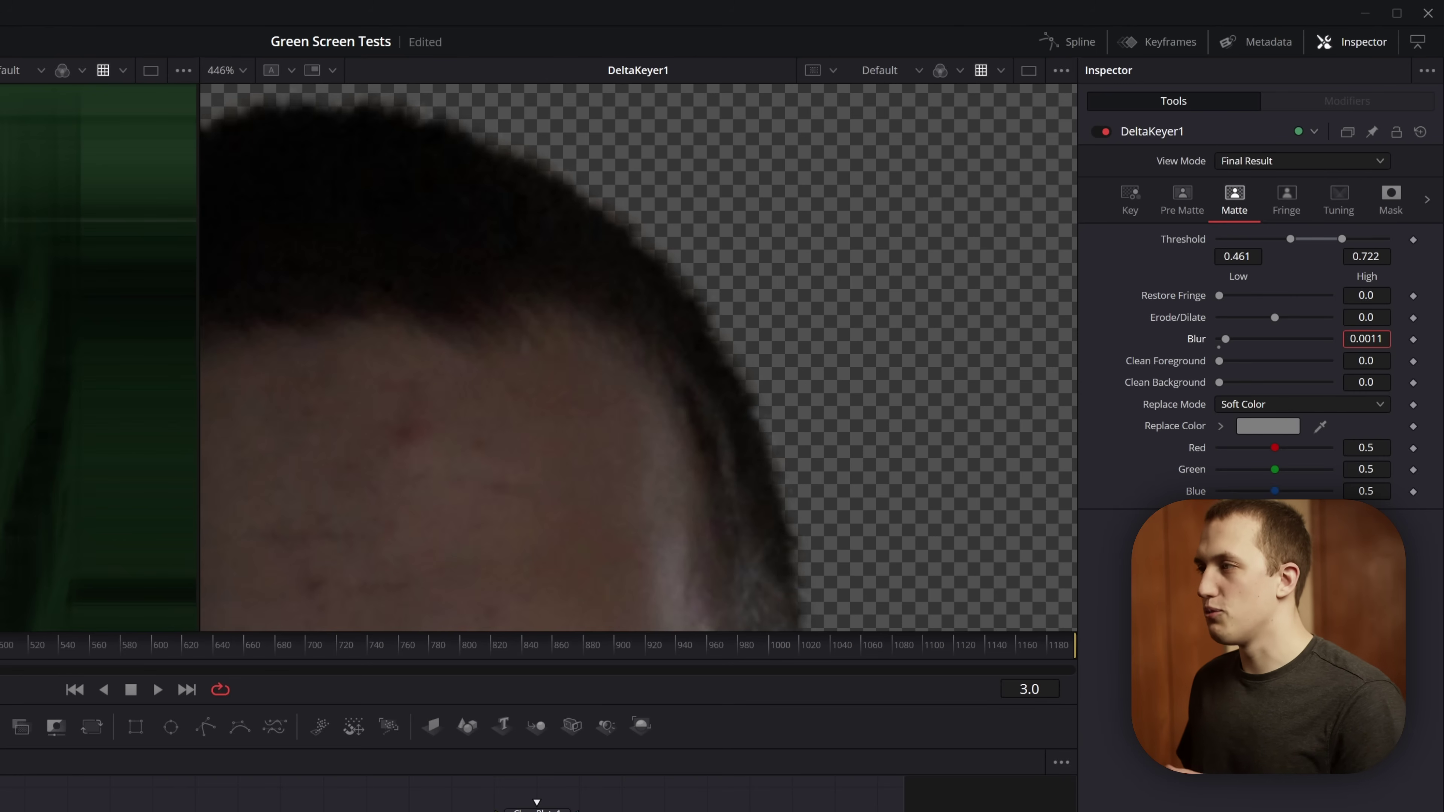
left_click_drag(1366, 339, 1364, 338)
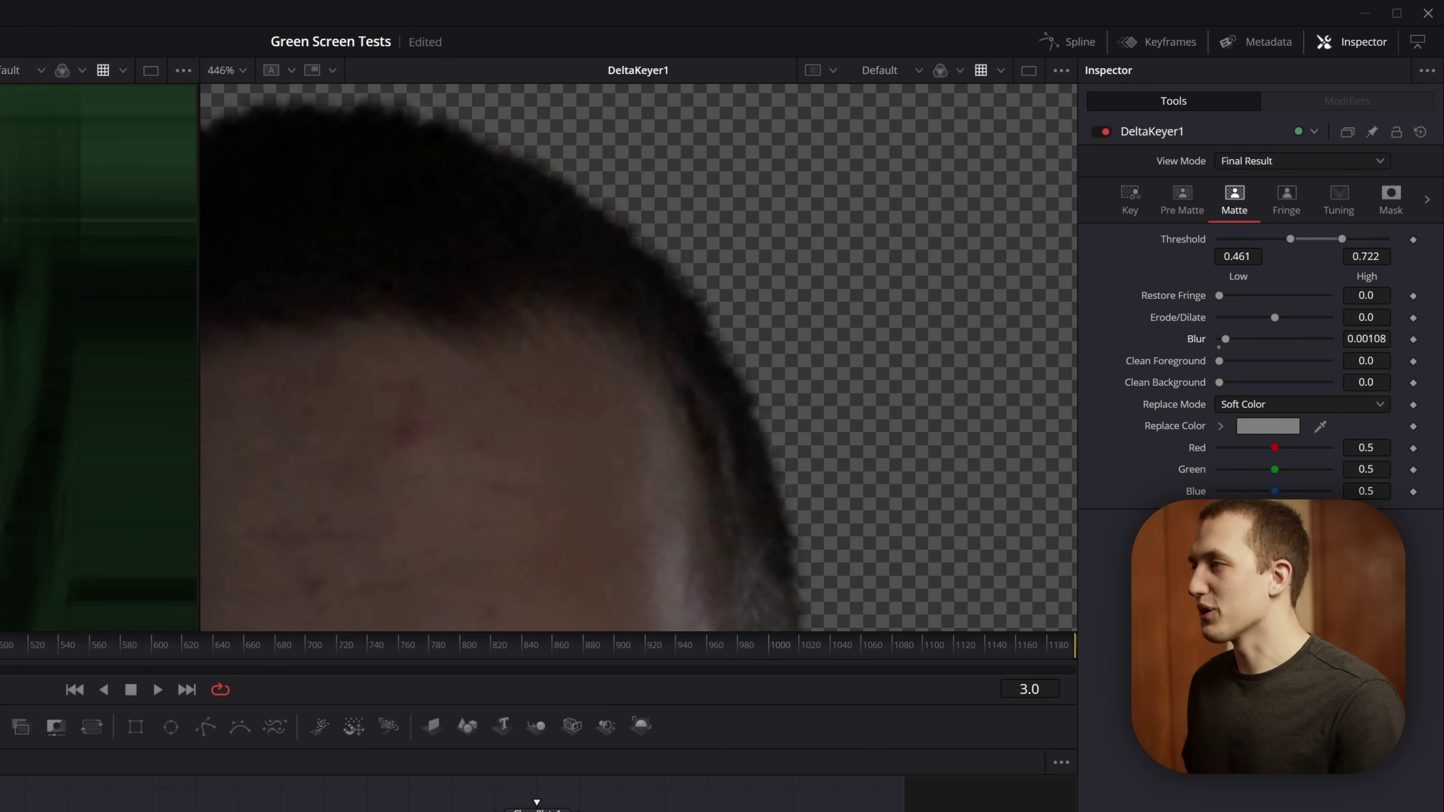
Step: Set the matte's Erode/Dilate to -0.00041 to trim the bright fringe around the subject's edges
scroll(692, 497, "down", 3)
scroll(692, 496, "down", 5)
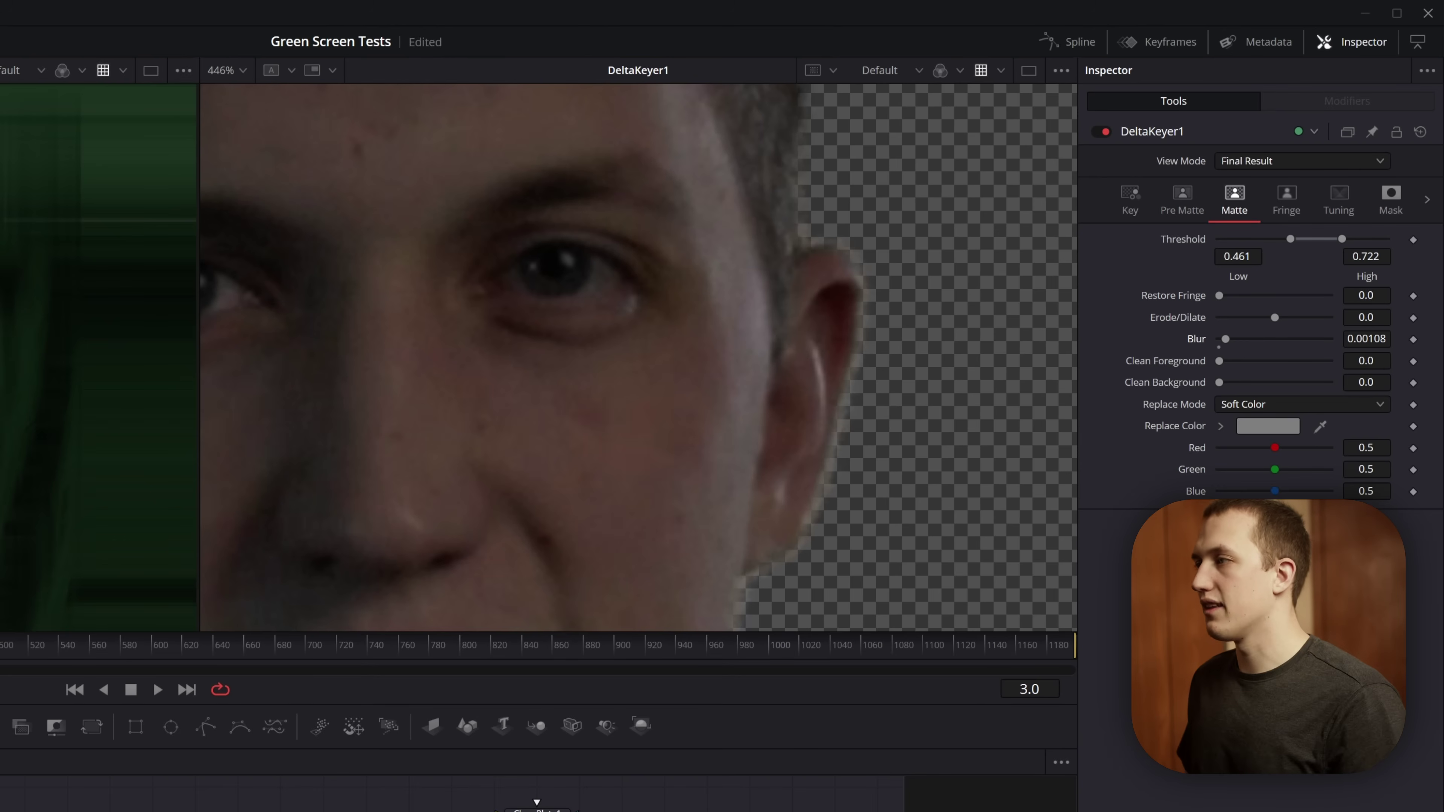
left_click_drag(1366, 317, 1272, 316)
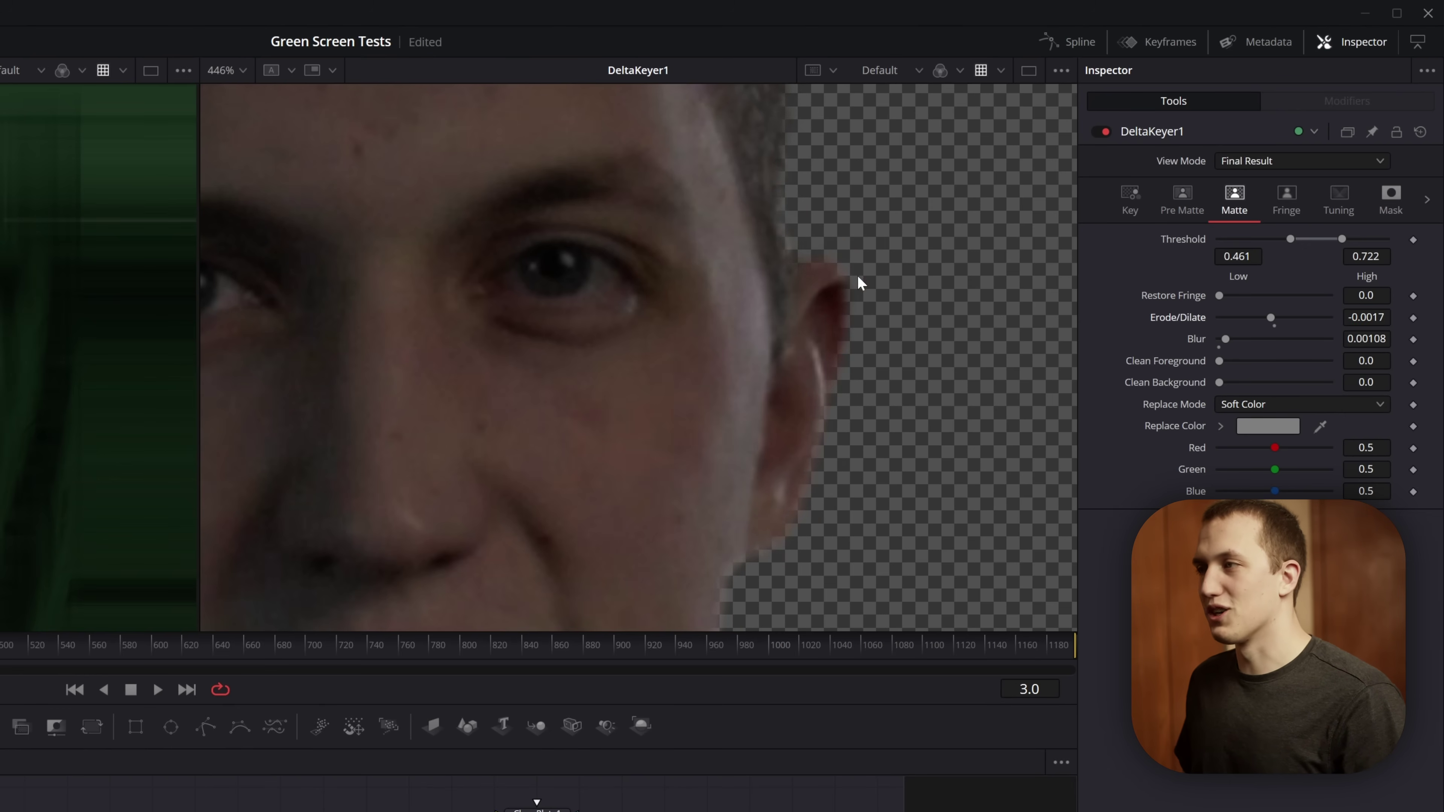
scroll(902, 429, "down", 6)
left_click_drag(1075, 610, 918, 445)
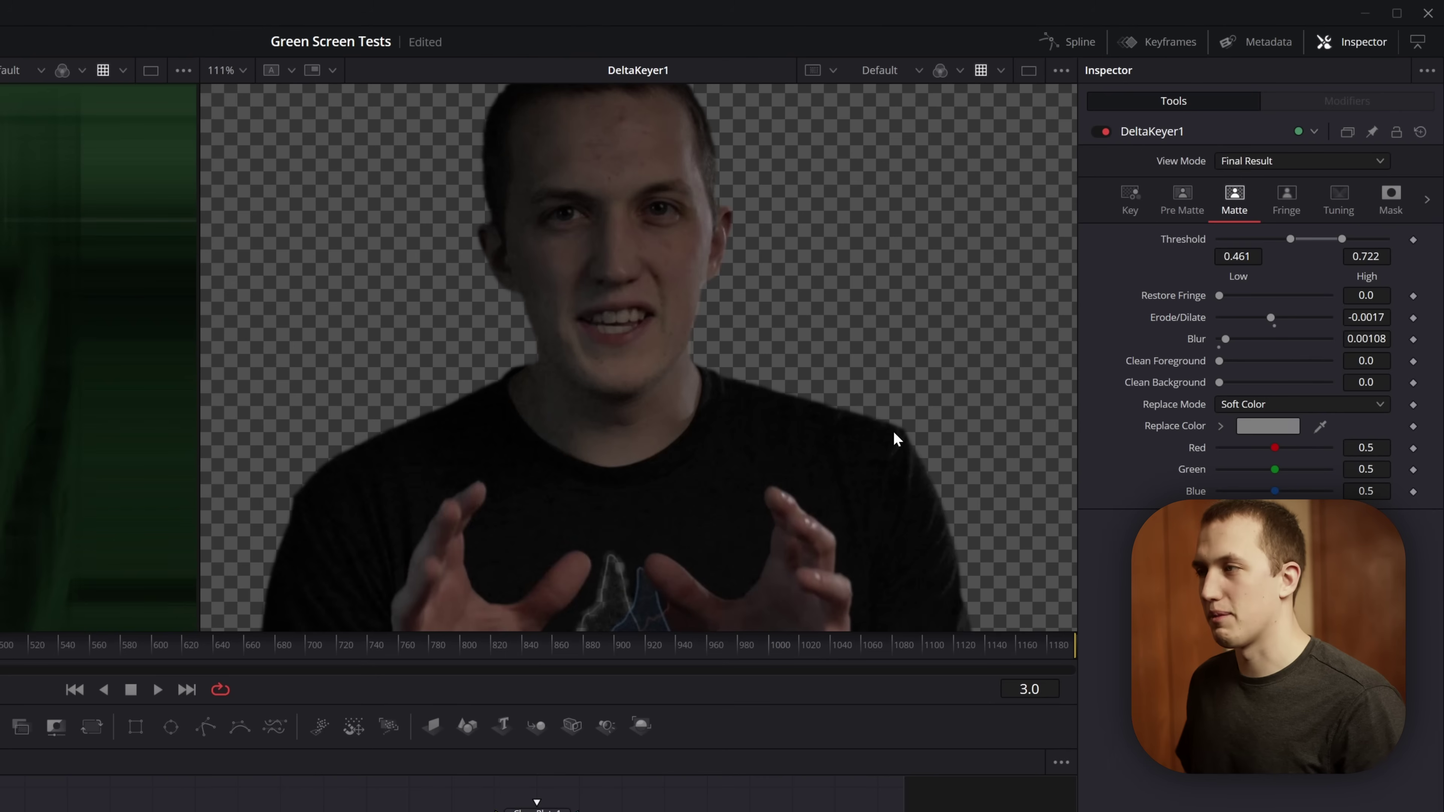
scroll(733, 224, "up", 5)
left_click_drag(1271, 318, 1274, 317)
scroll(848, 353, "down", 5)
left_click_drag(919, 534, 646, 356)
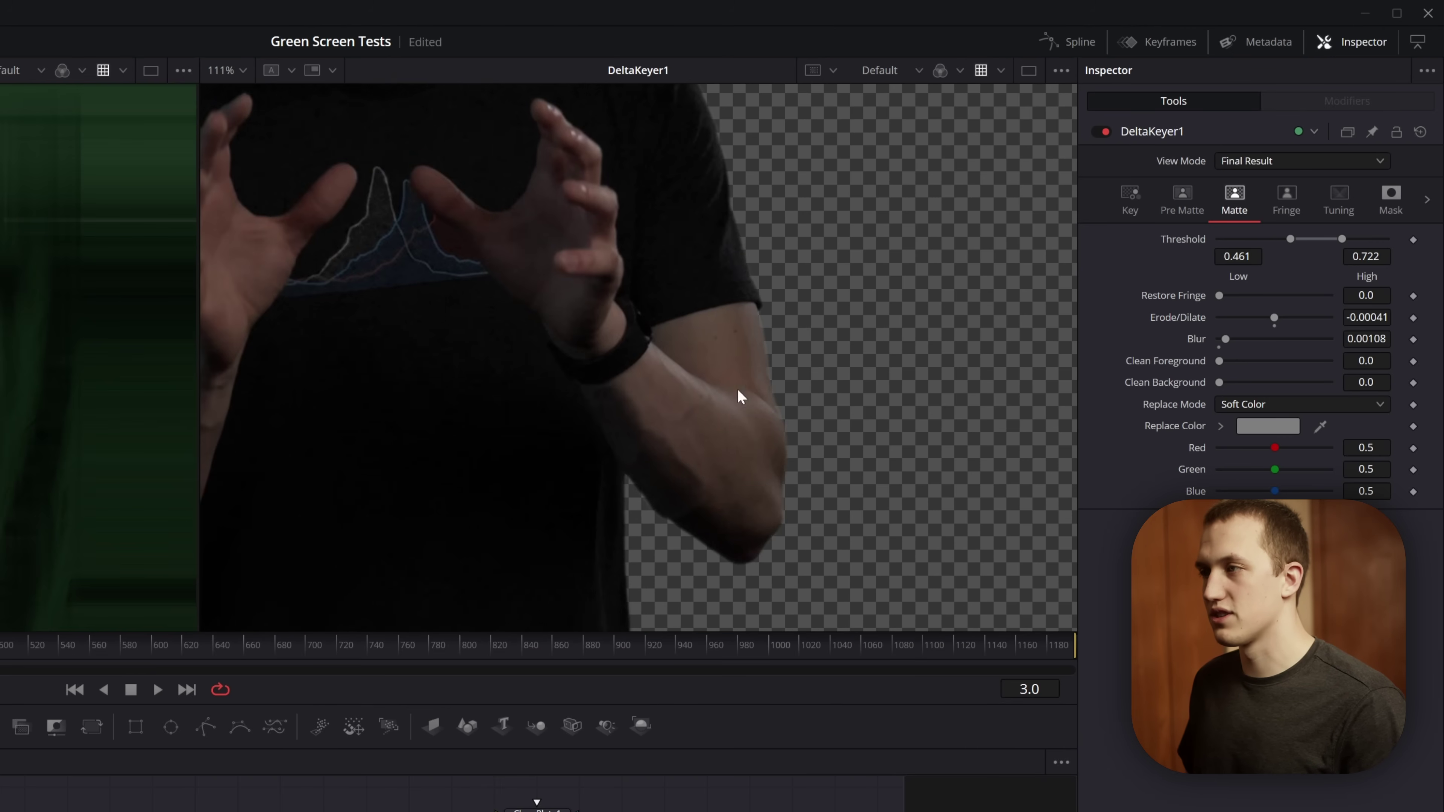
Step: Reduce the matte Blur to 0.0008, checking the subject's arm and hair edges
scroll(762, 314, "up", 5)
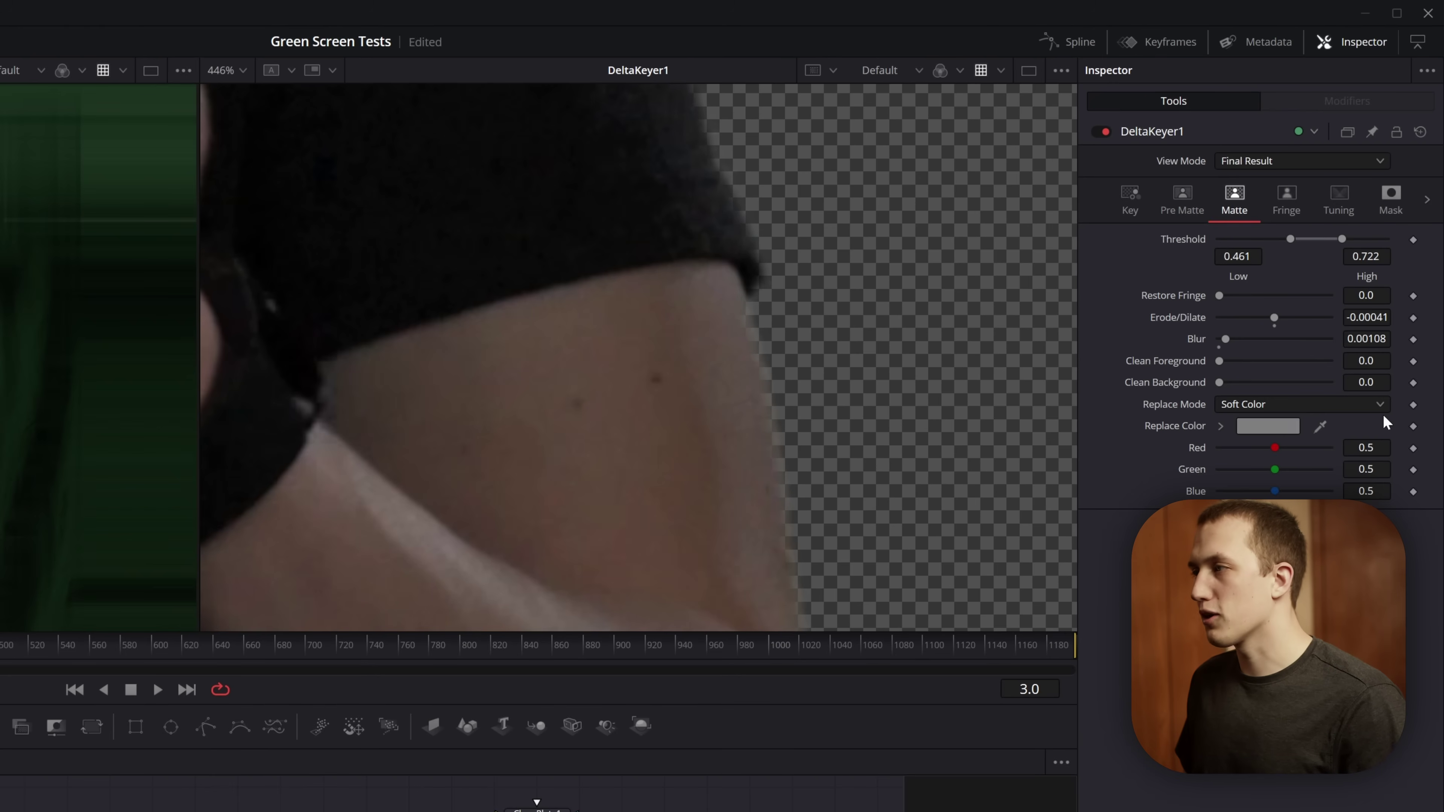
left_click_drag(1226, 339, 1224, 339)
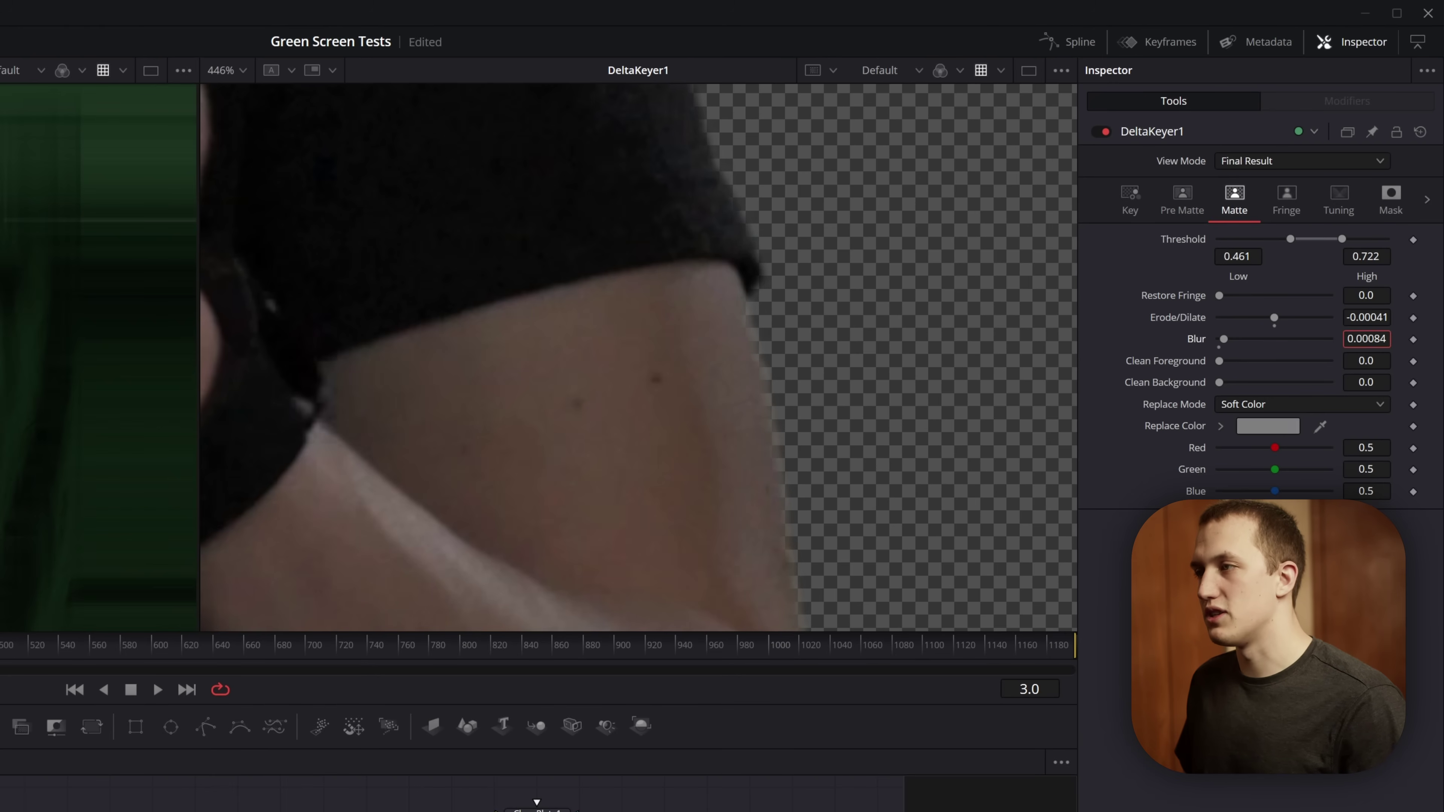
scroll(684, 284, "down", 5)
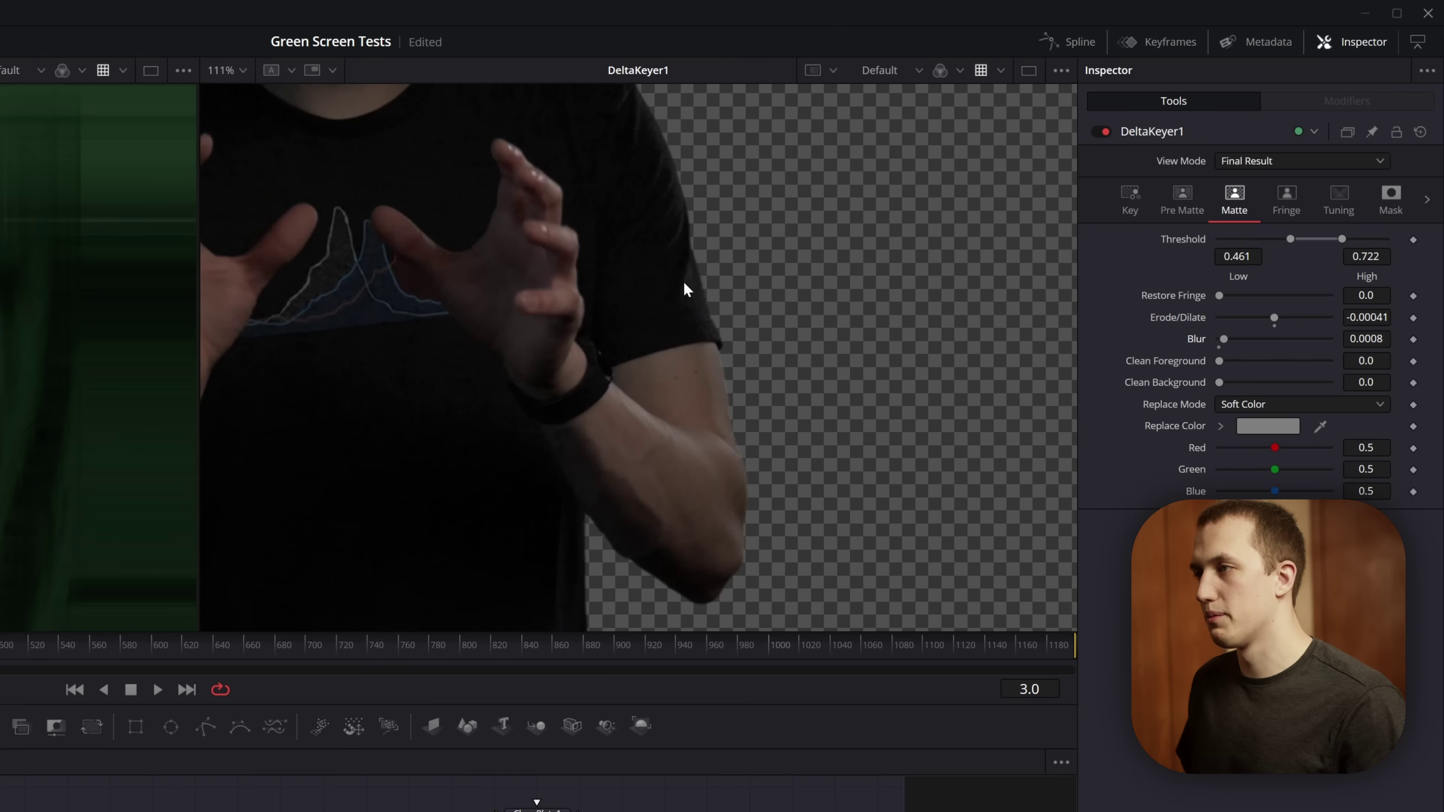
scroll(604, 219, "up", 5)
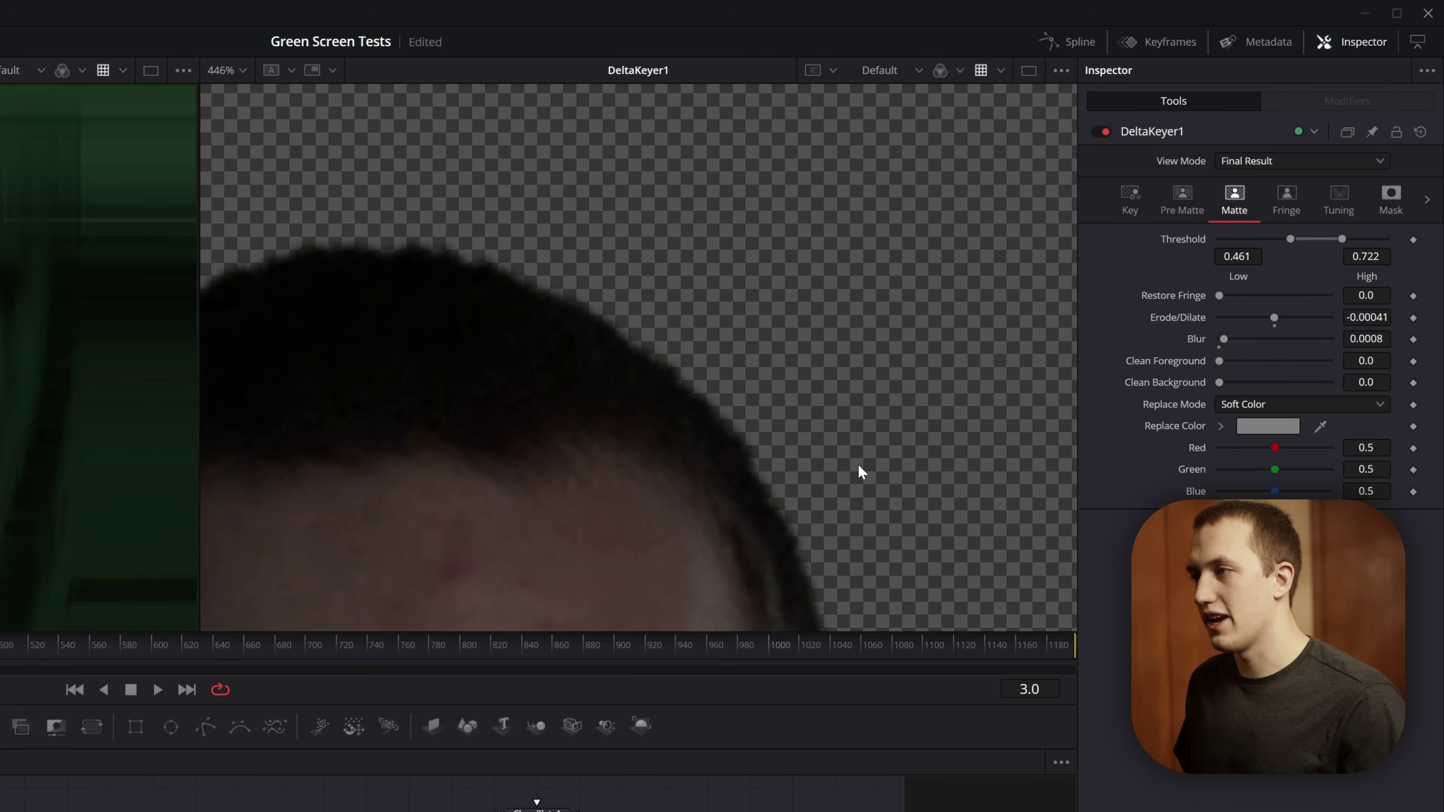
key("ctrl+f")
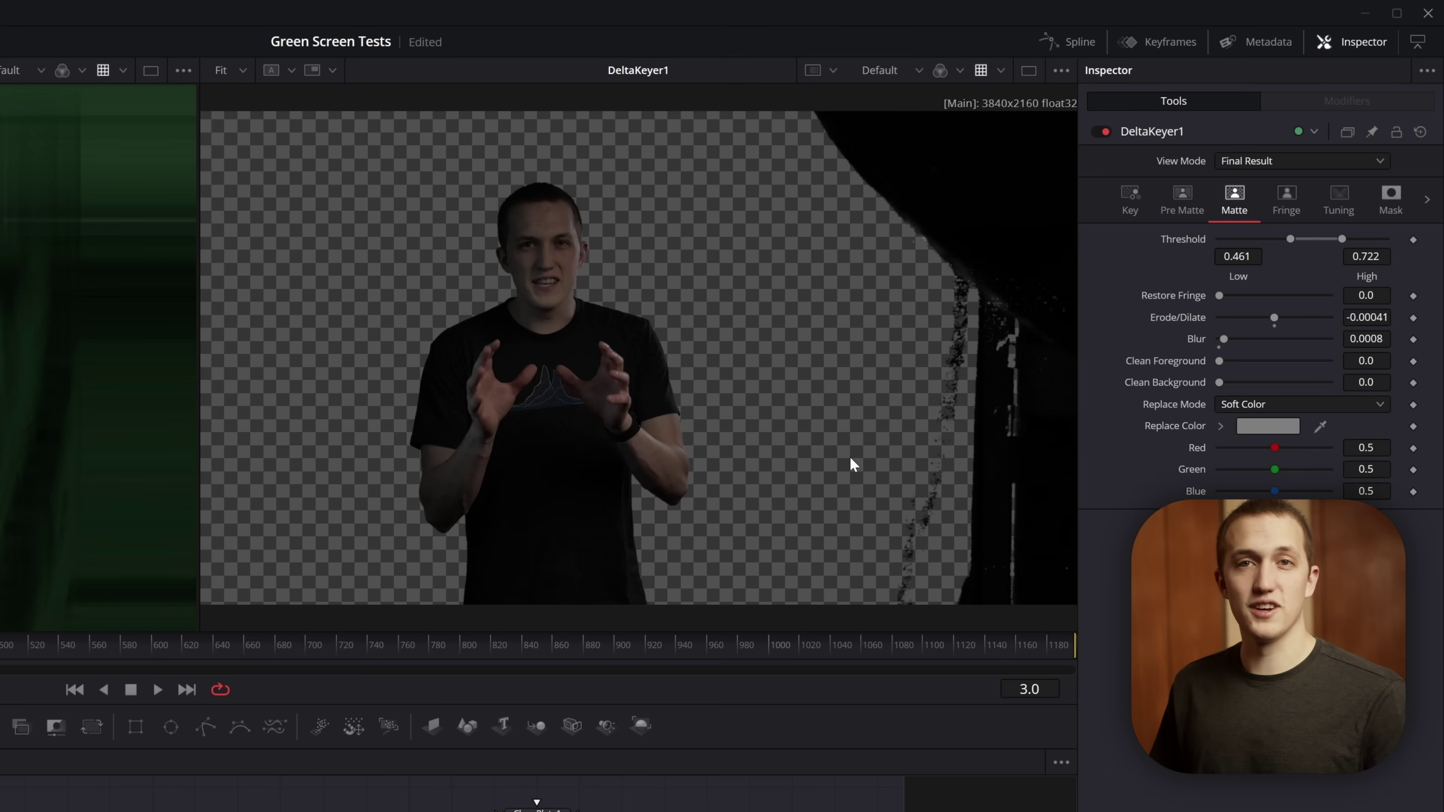
Step: Set the matte's Clean Background to 0.0026 and save the project
mouse_move(1217, 360)
left_mouse_down()
mouse_move(1291, 362)
mouse_move(1218, 363)
mouse_move(1243, 382)
mouse_move(1293, 378)
mouse_move(1202, 380)
left_mouse_up()
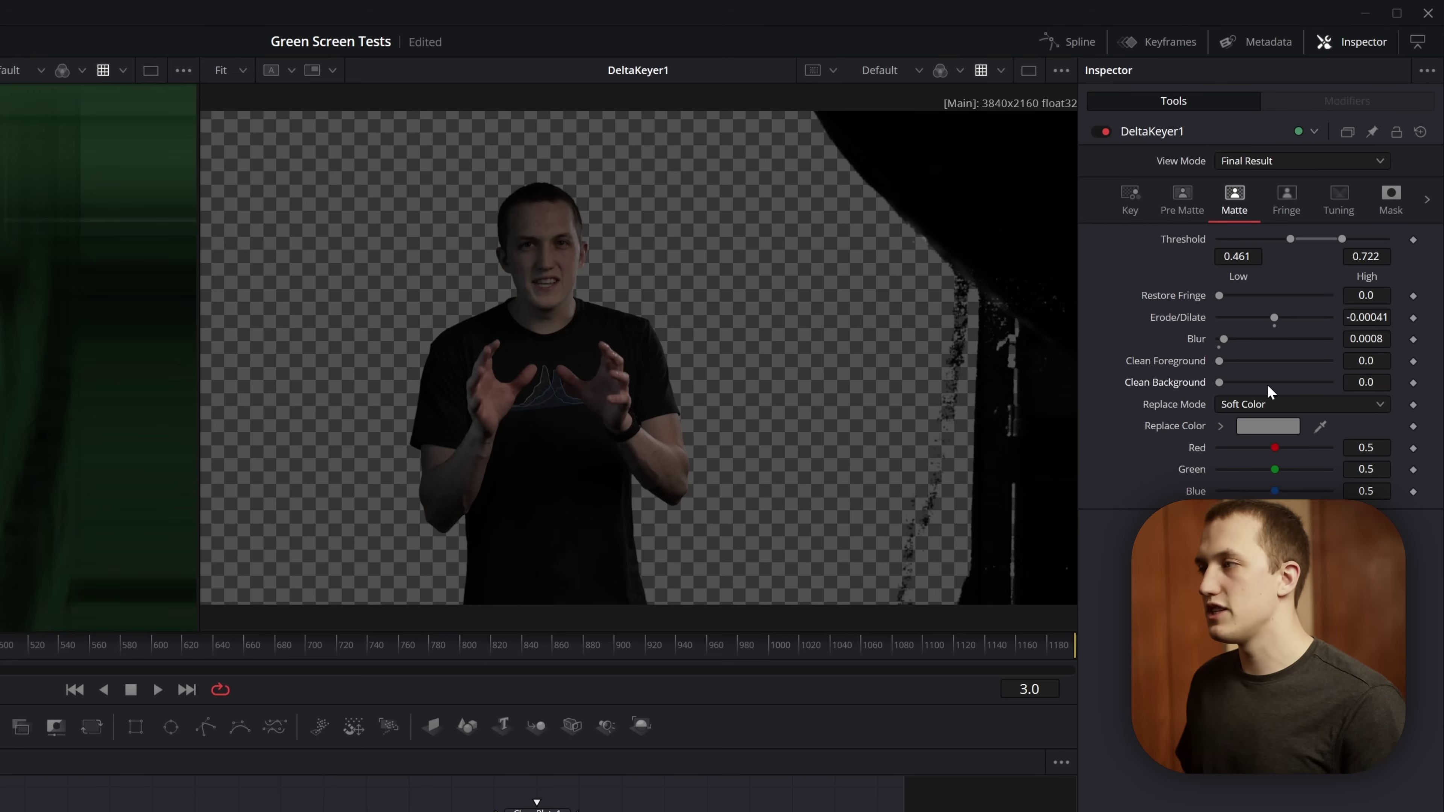
left_click_drag(1219, 382, 1308, 383)
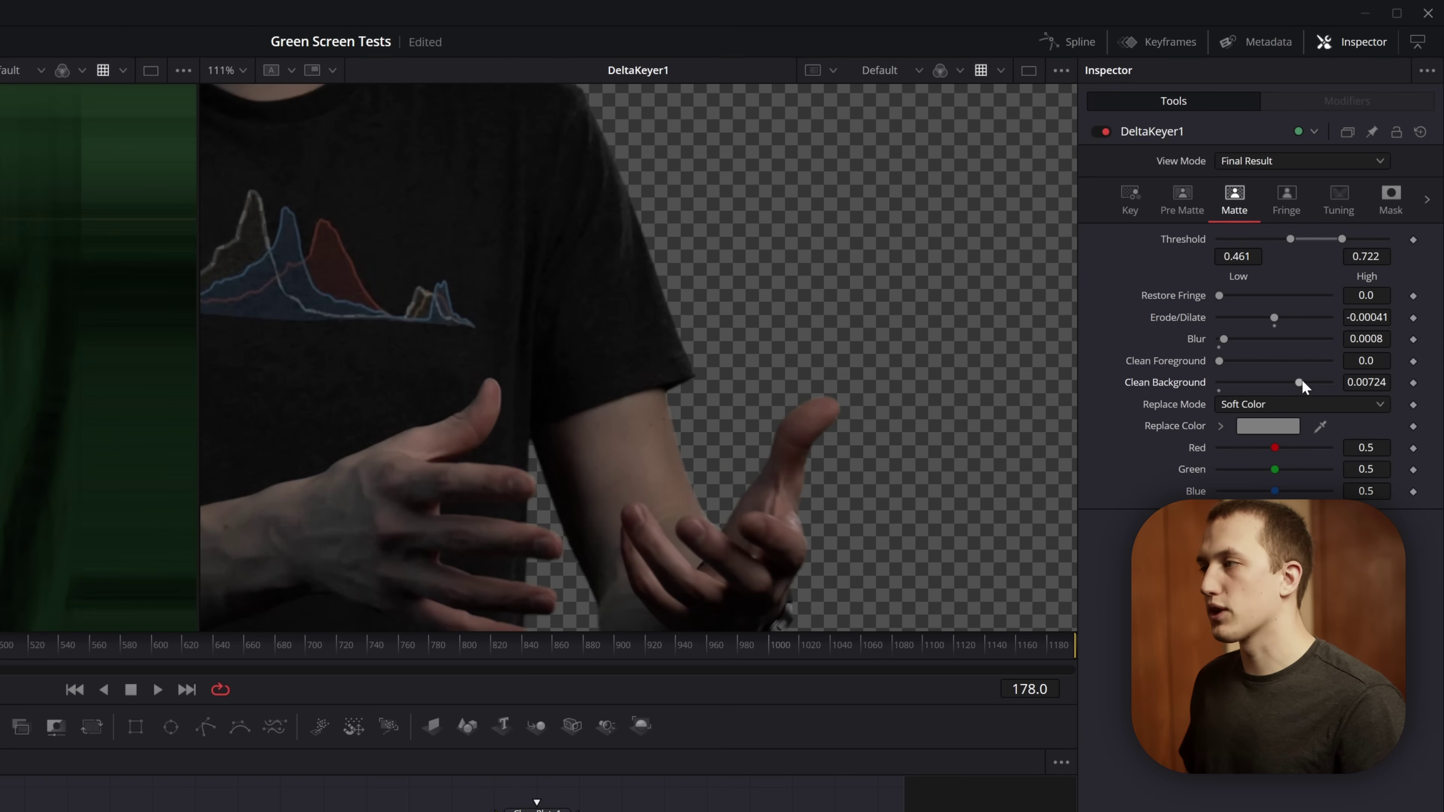
left_click_drag(1302, 385, 1249, 390)
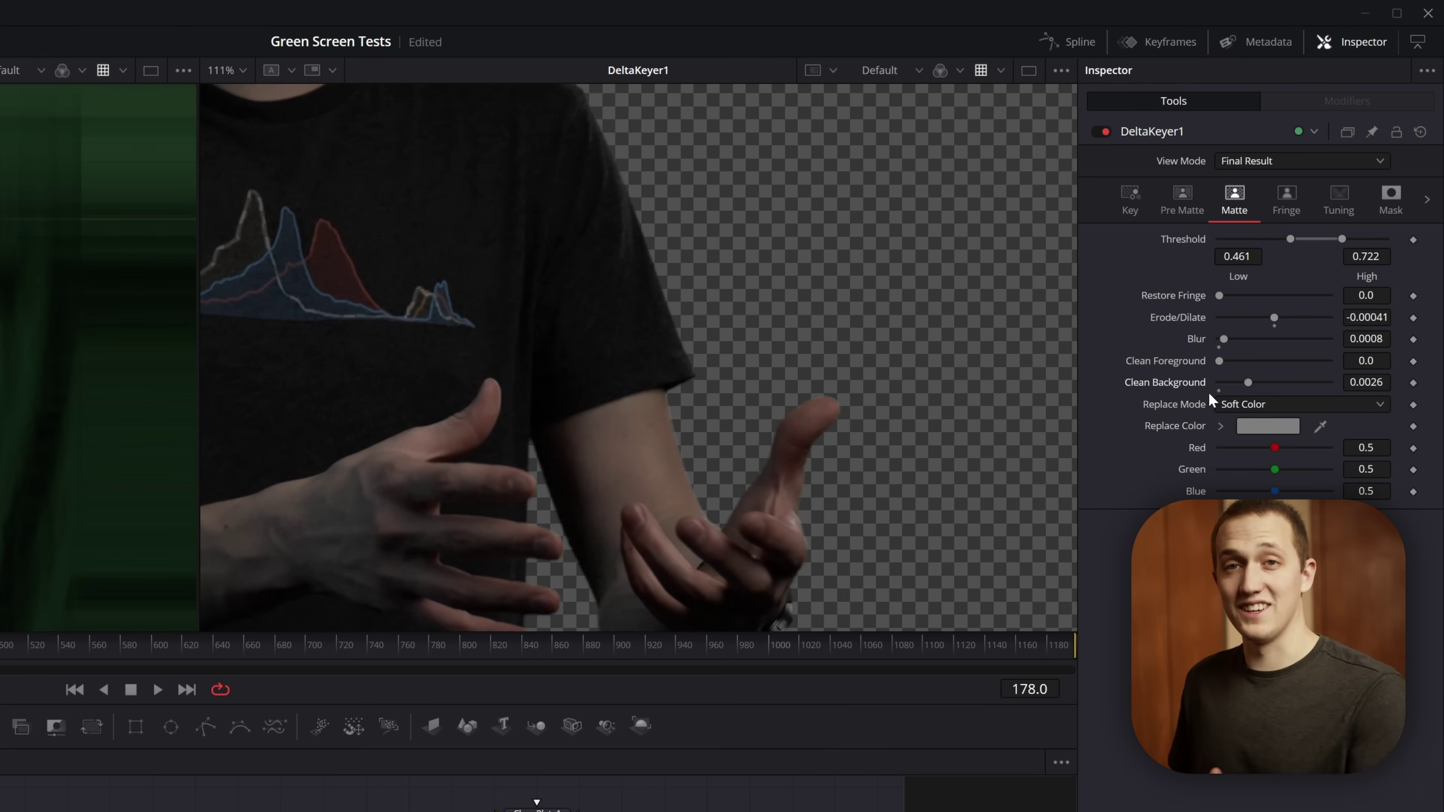
key("ctrl+f")
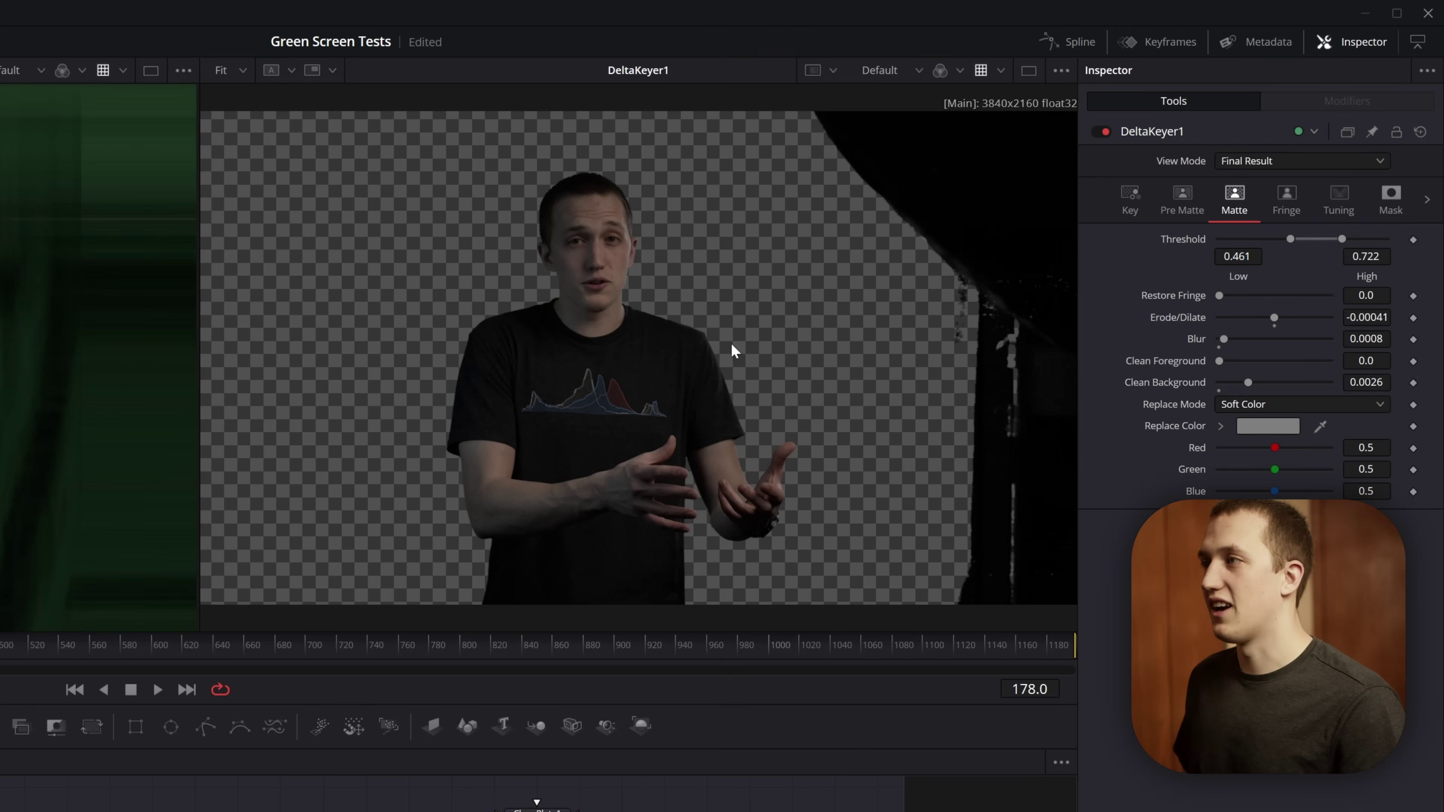
key("ctrl+s")
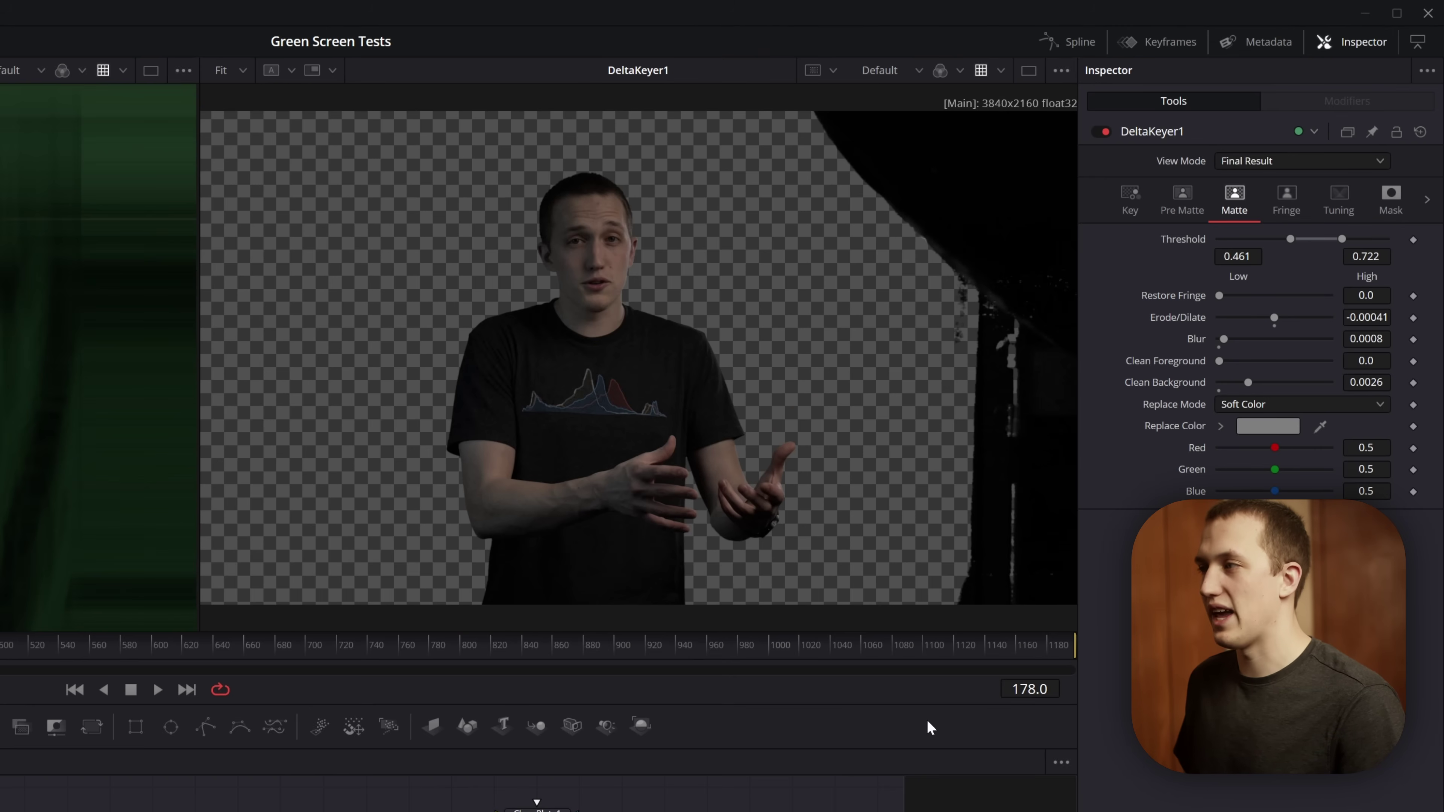
Step: Toggle DeltaKeyer1 off and back on to compare the skin along the subject's face and neck
scroll(535, 259, "up", 10)
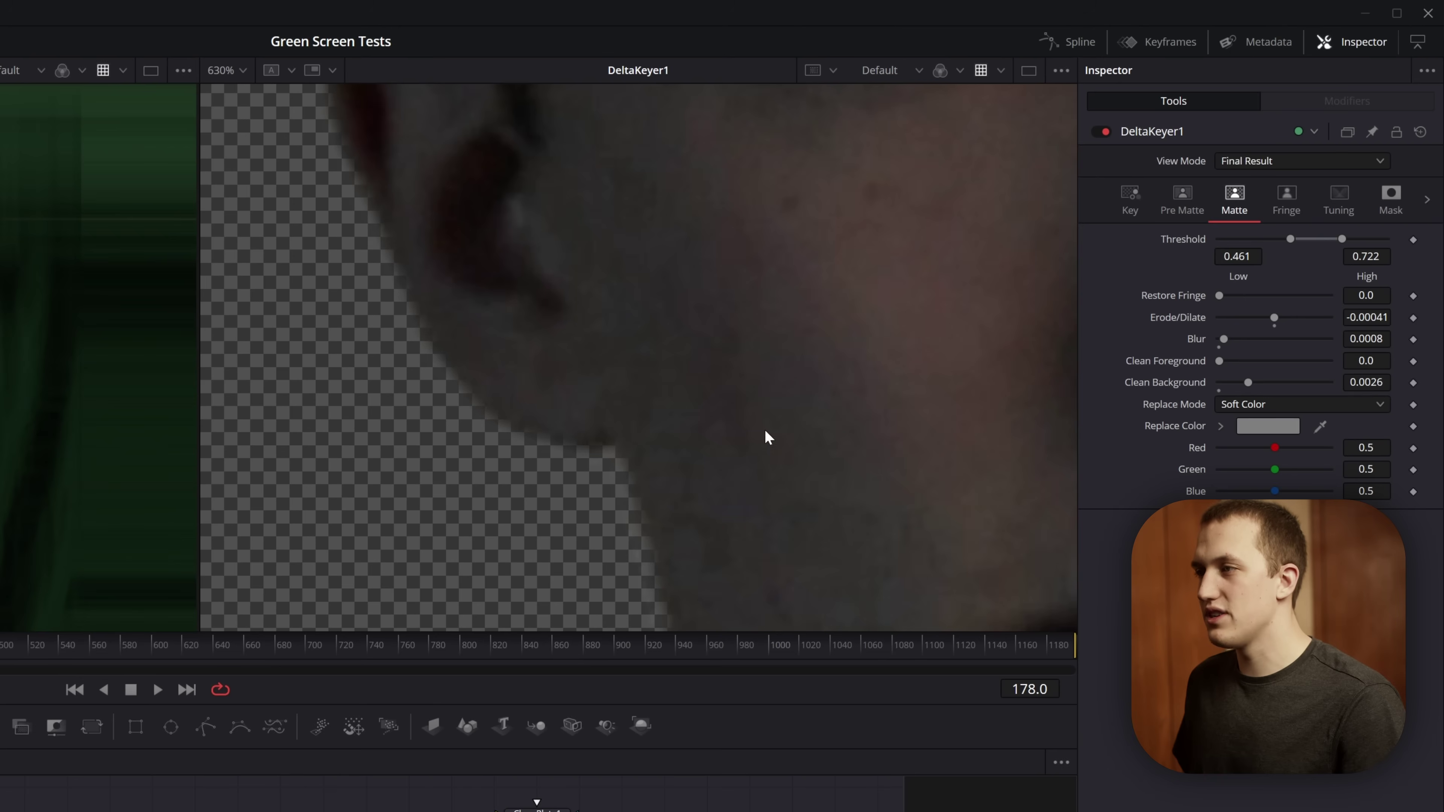
left_click(1102, 133)
left_click(1102, 133)
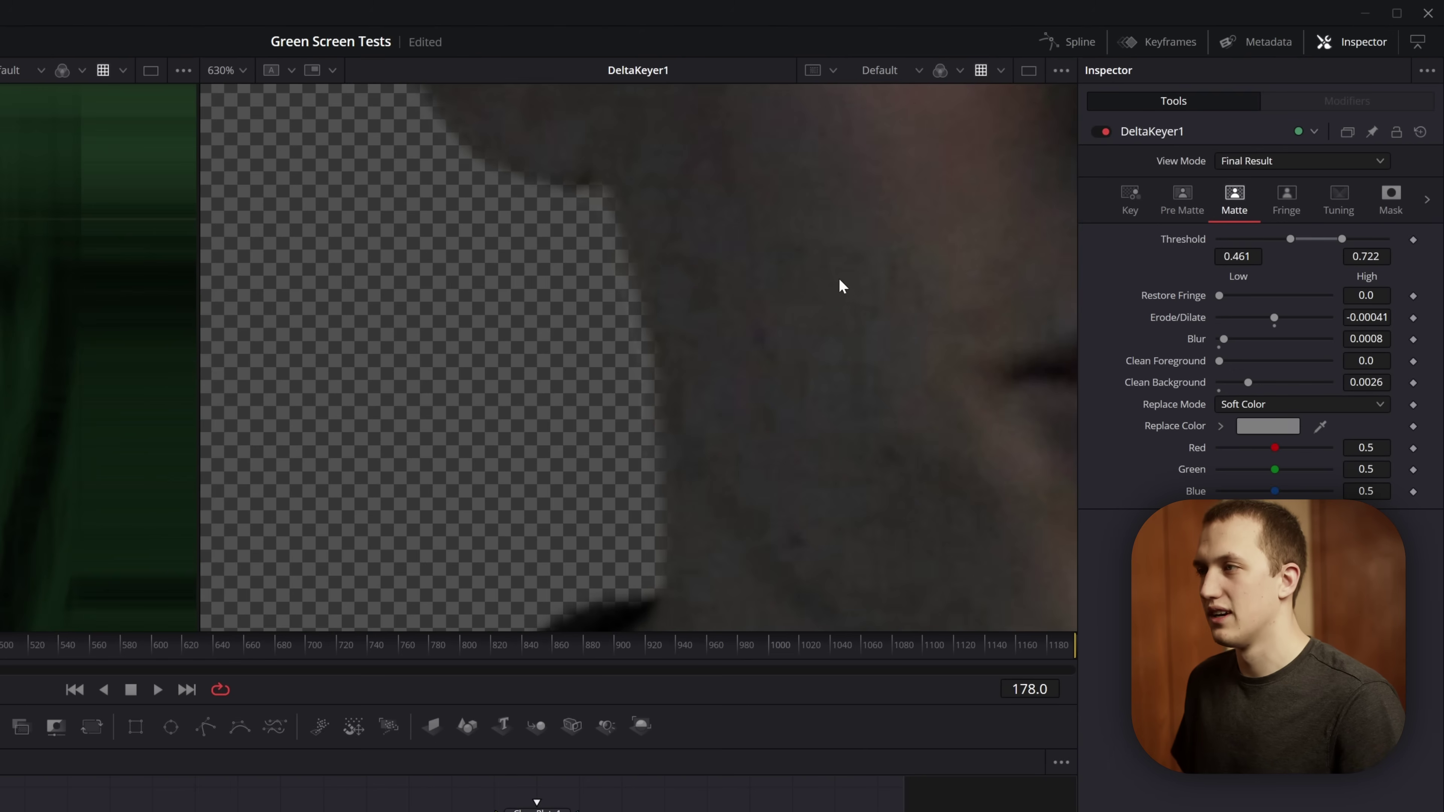
Step: Set the Delta Keyer's matte Replace Mode to Source, checking the skin along the subject's neck and face
left_click_drag(765, 228, 988, 417)
scroll(916, 411, "down", 2)
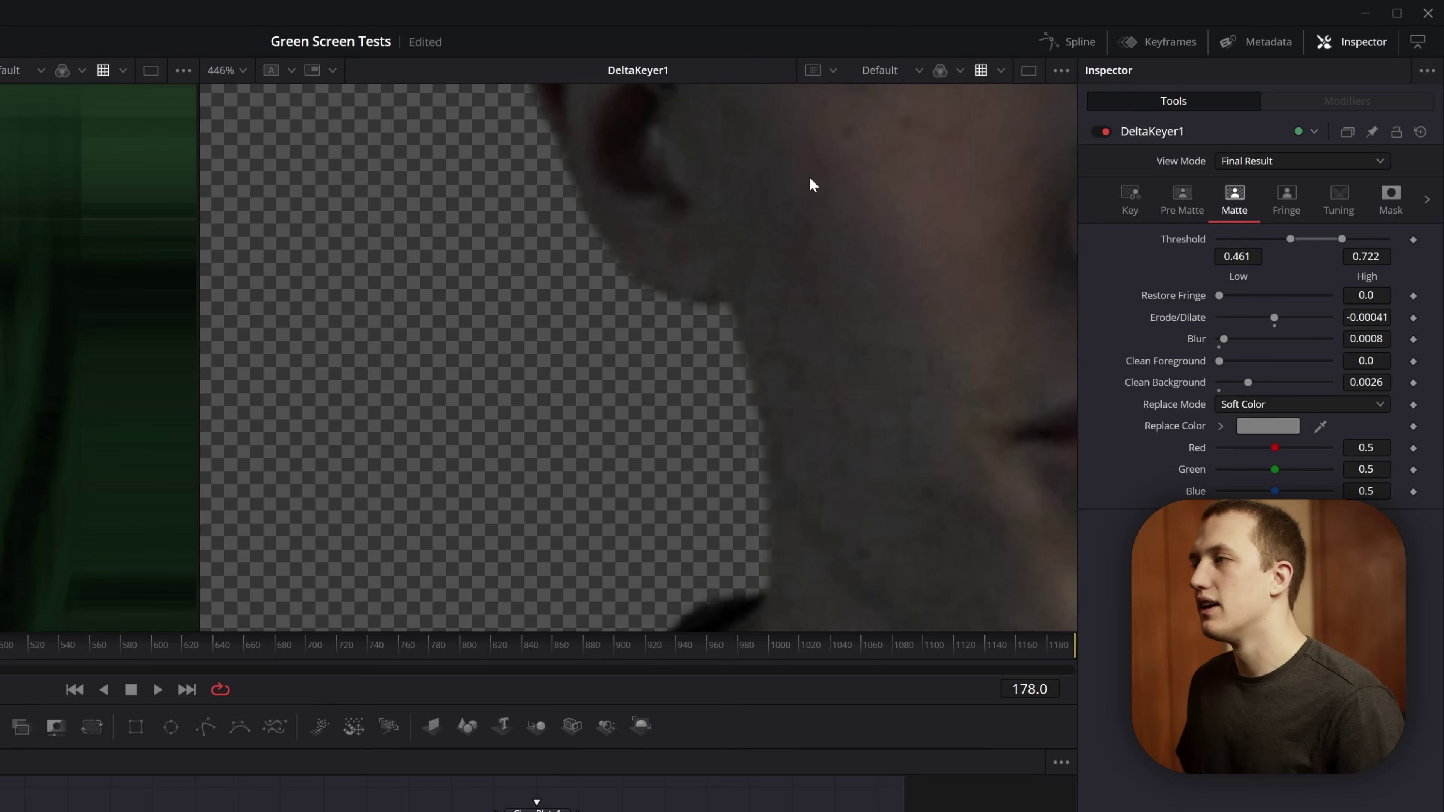
left_click(1264, 408)
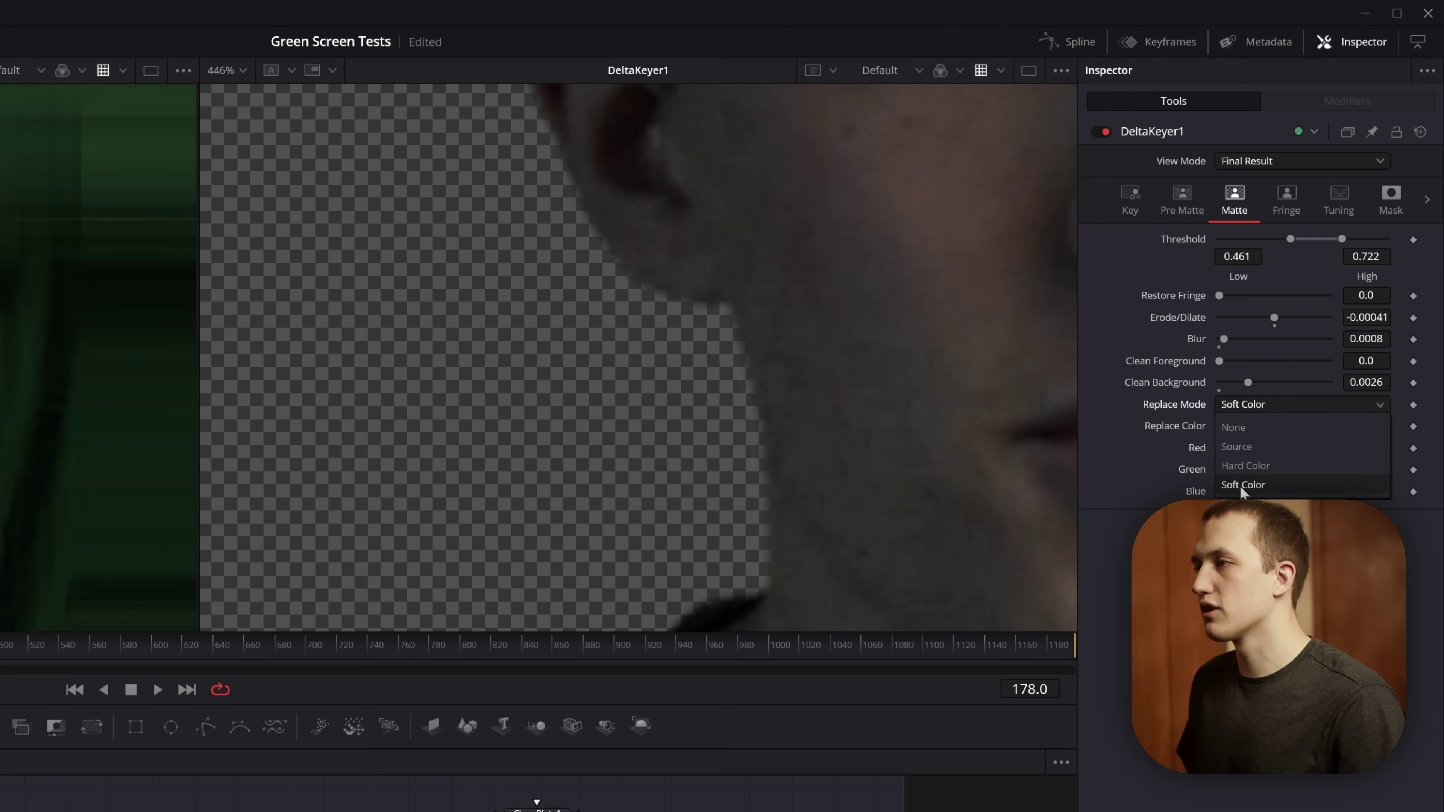
left_click(1266, 449)
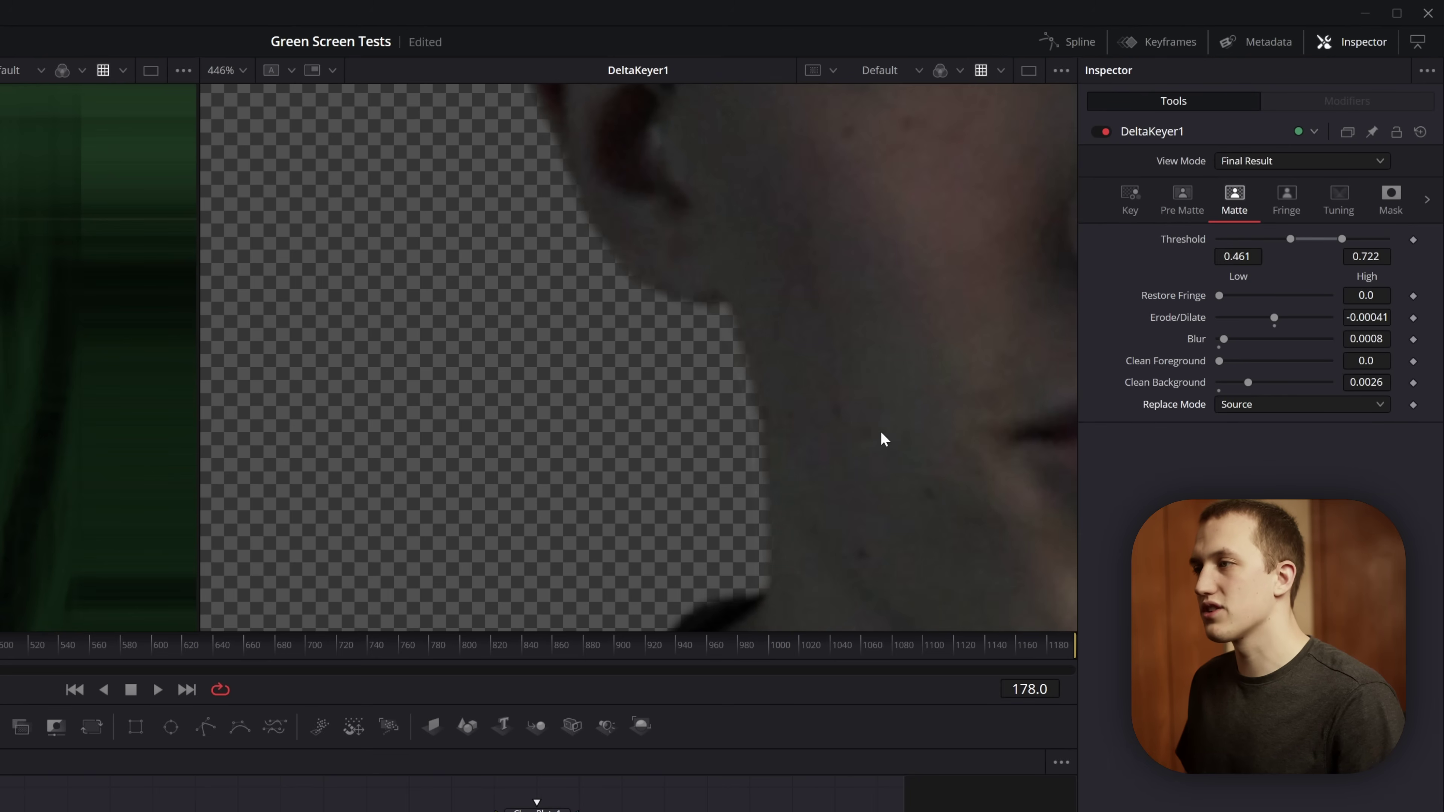
scroll(883, 439, "down", 5)
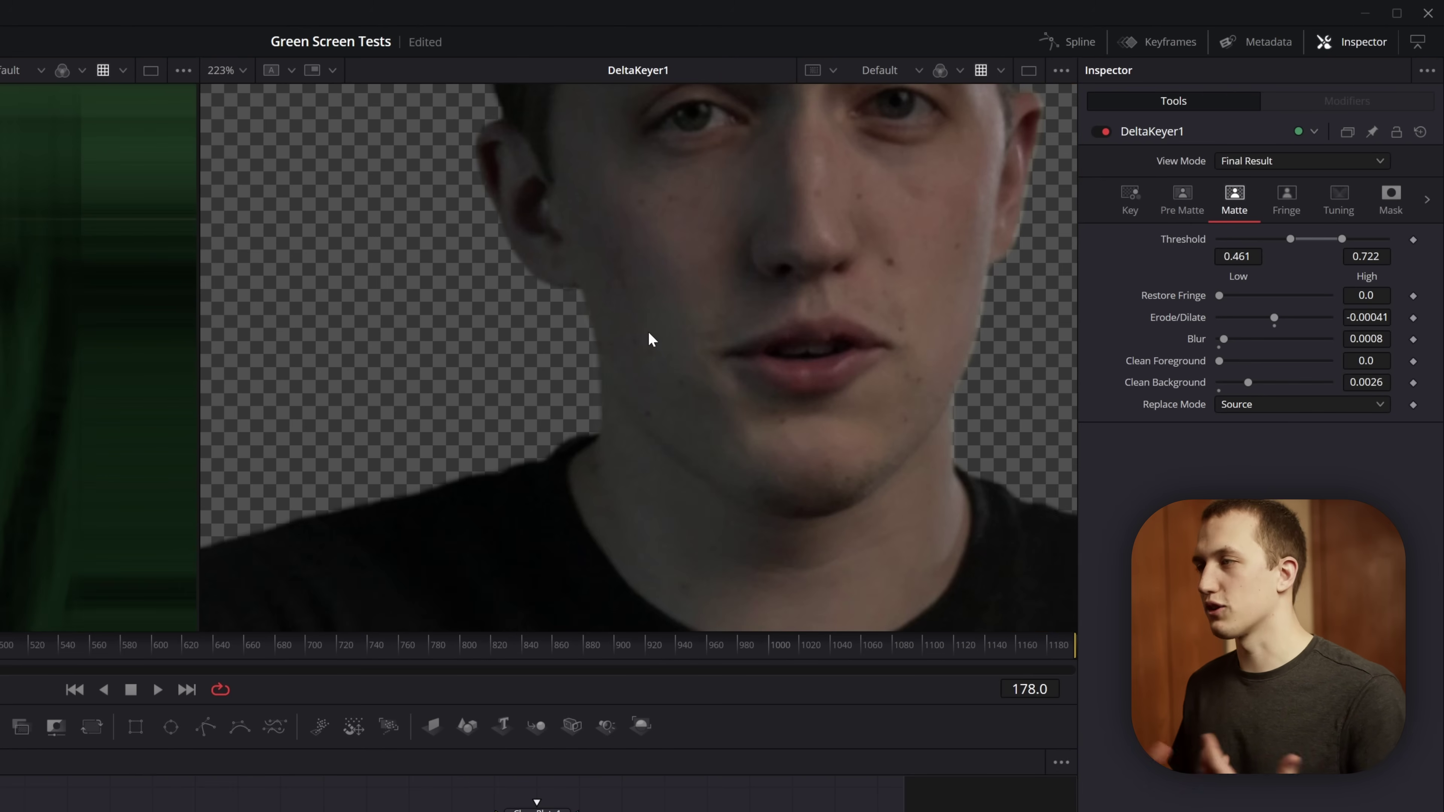
scroll(651, 340, "up", 5)
key("ctrl+f")
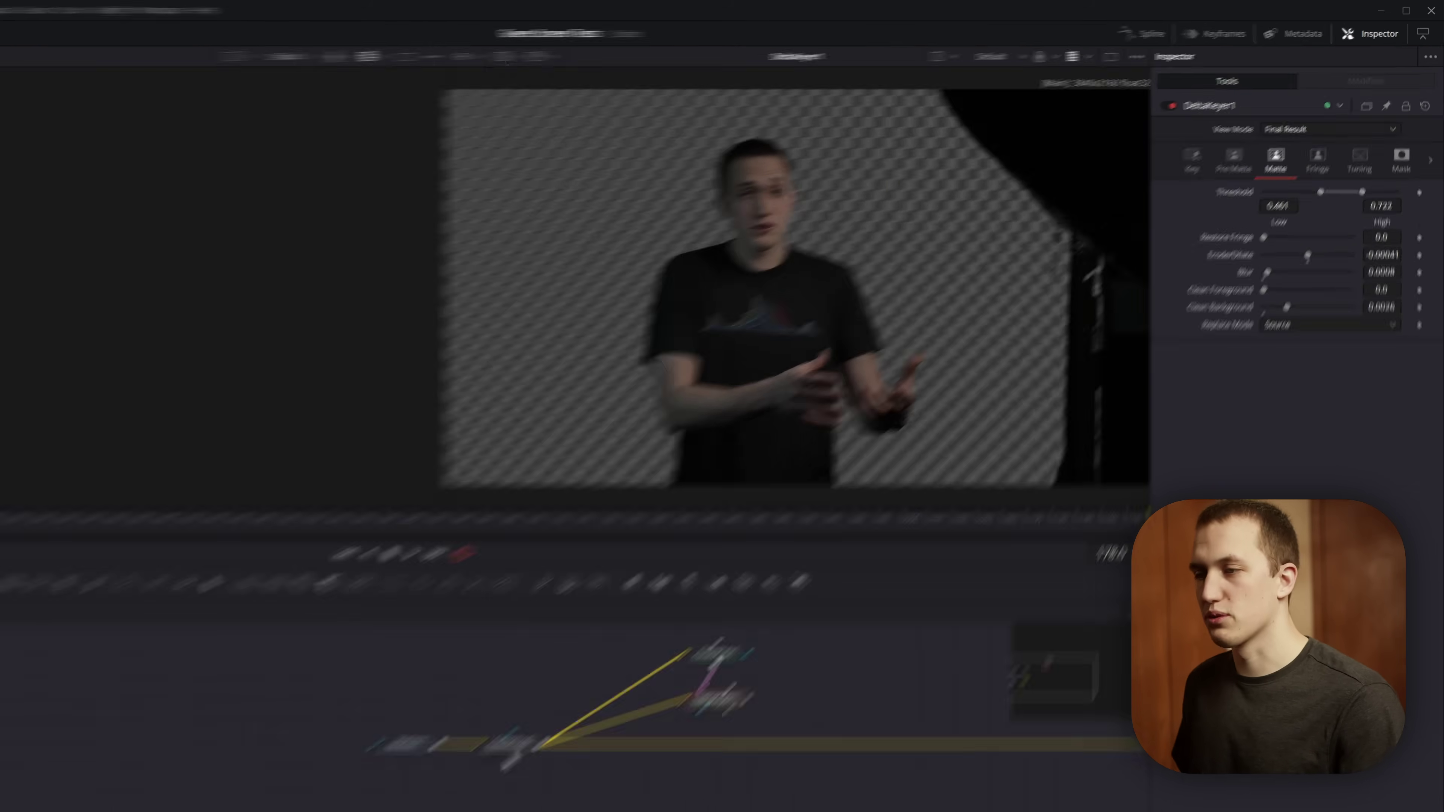
Step: Show CineonLog1 in the other viewer for comparison, and open DeltaKeyer1's Fringe settings
left_click(689, 604)
key("1")
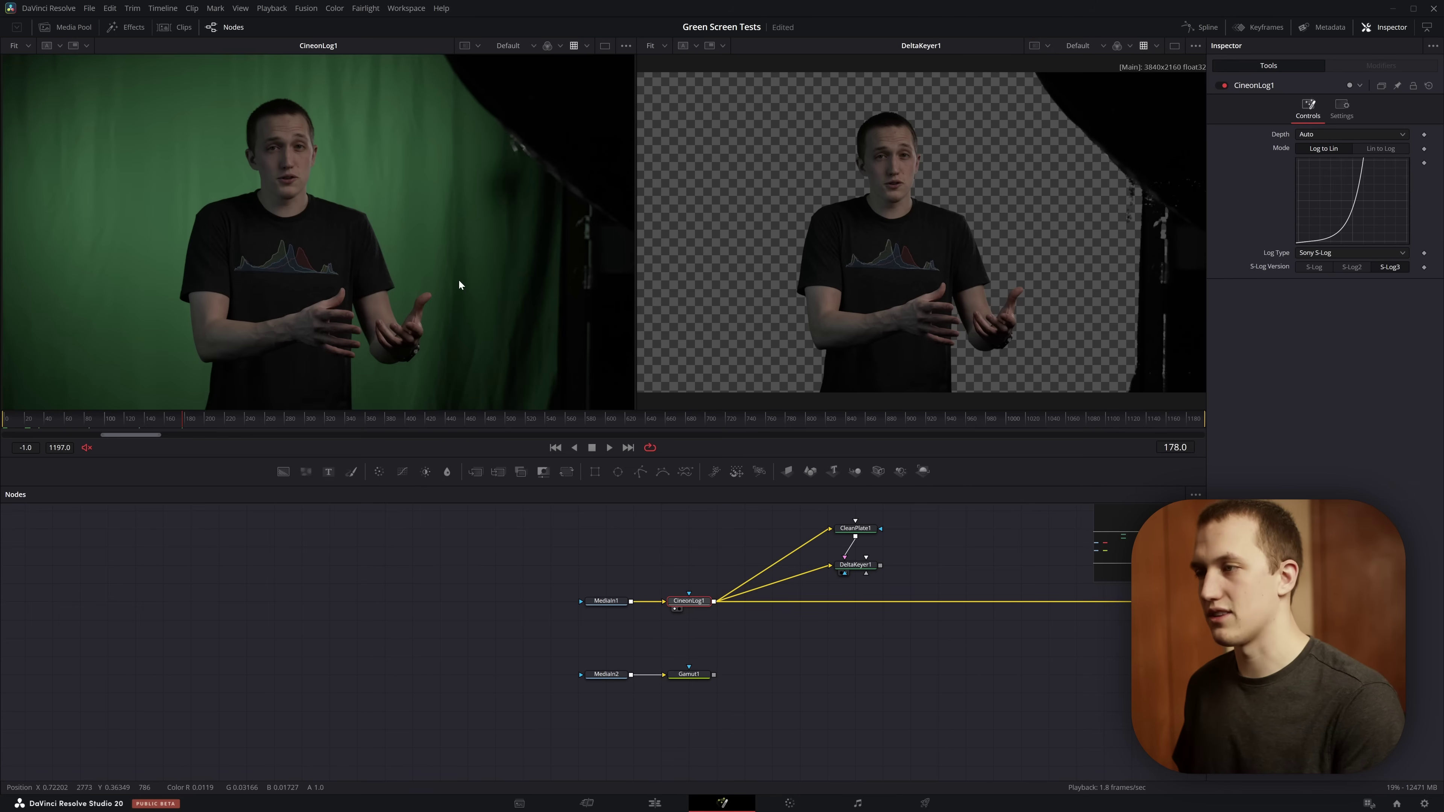
left_click(853, 564)
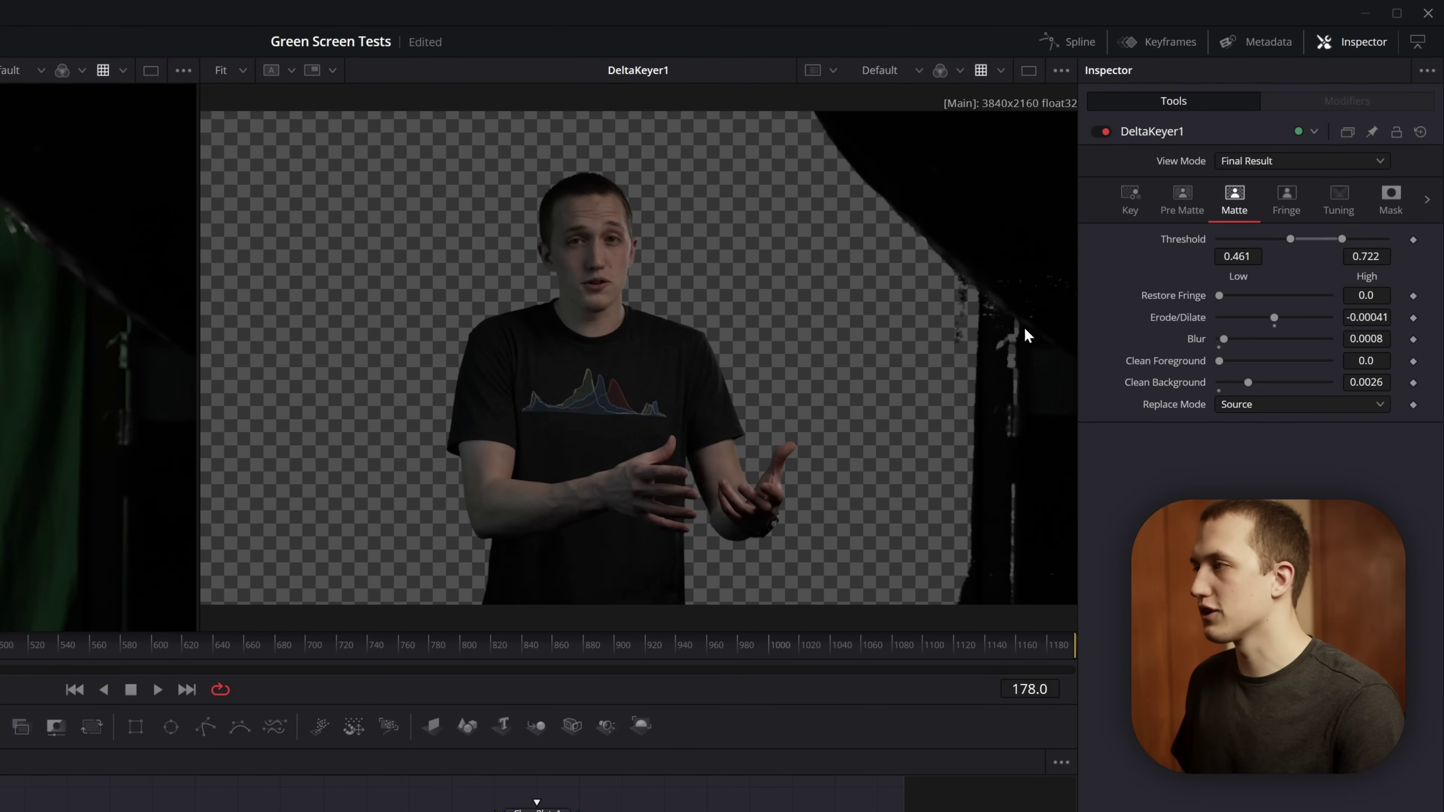
left_click(1294, 201)
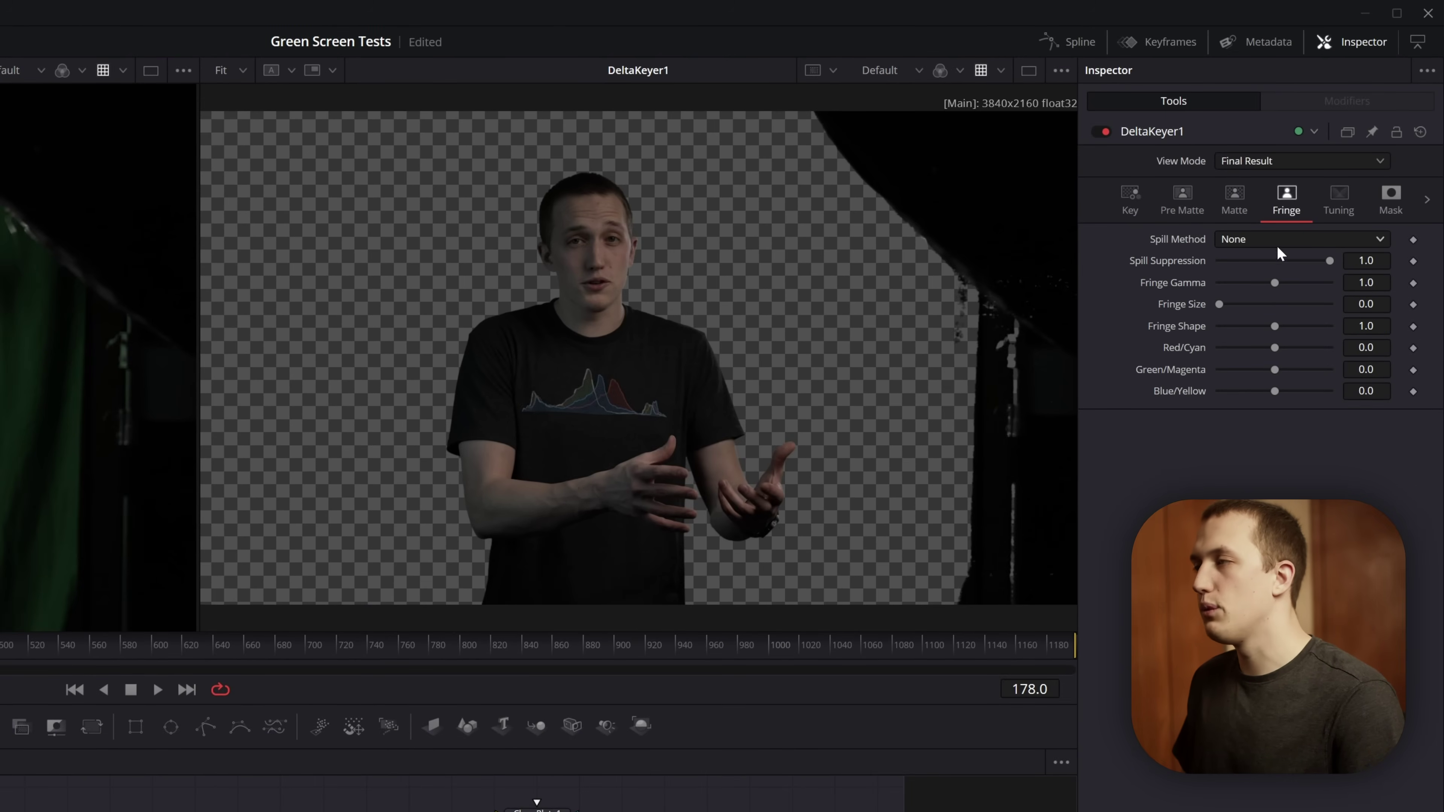
Step: Set DeltaKeyer1's Spill Method to Well Done, comparing it with None on the subject's face
scroll(525, 310, "up", 5)
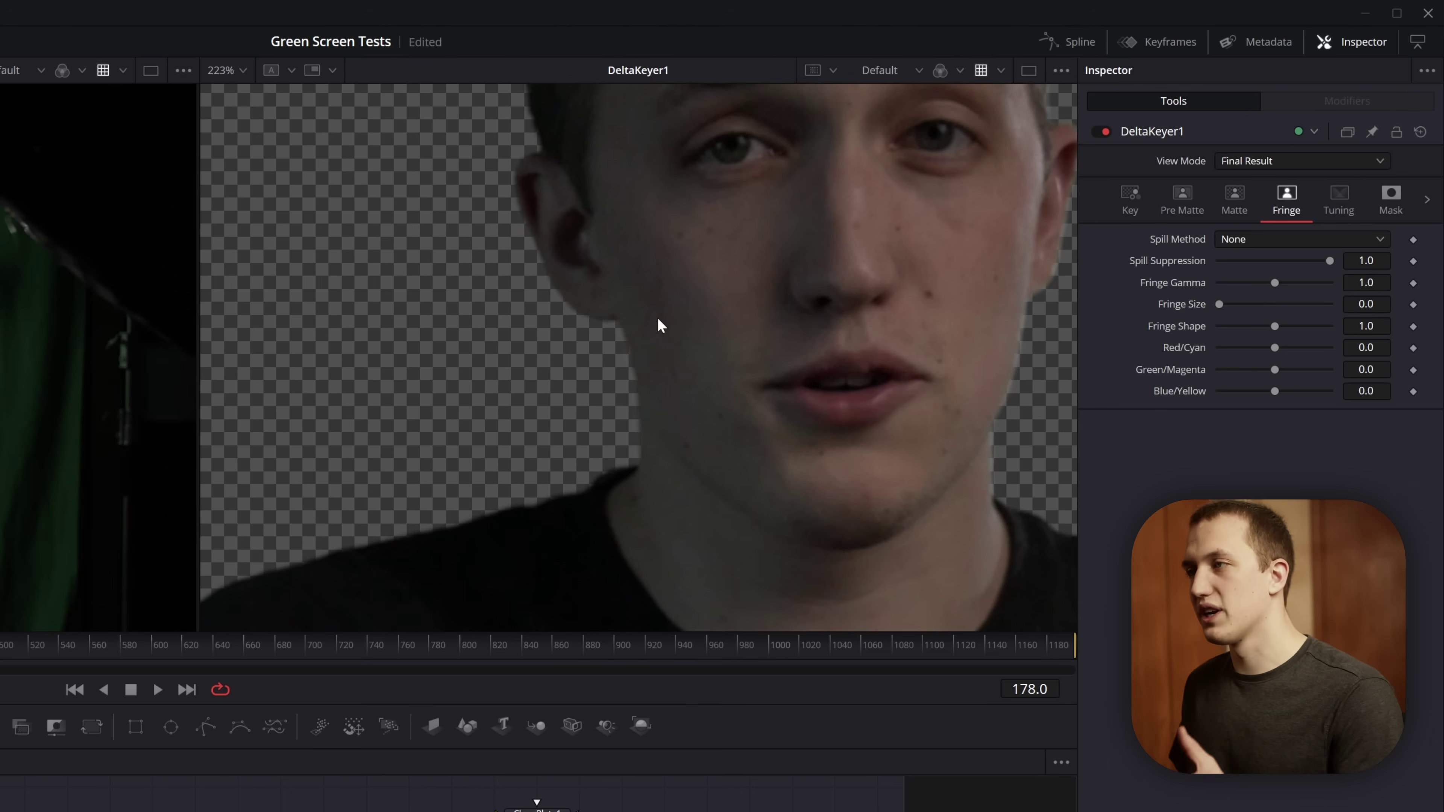
left_click(1253, 236)
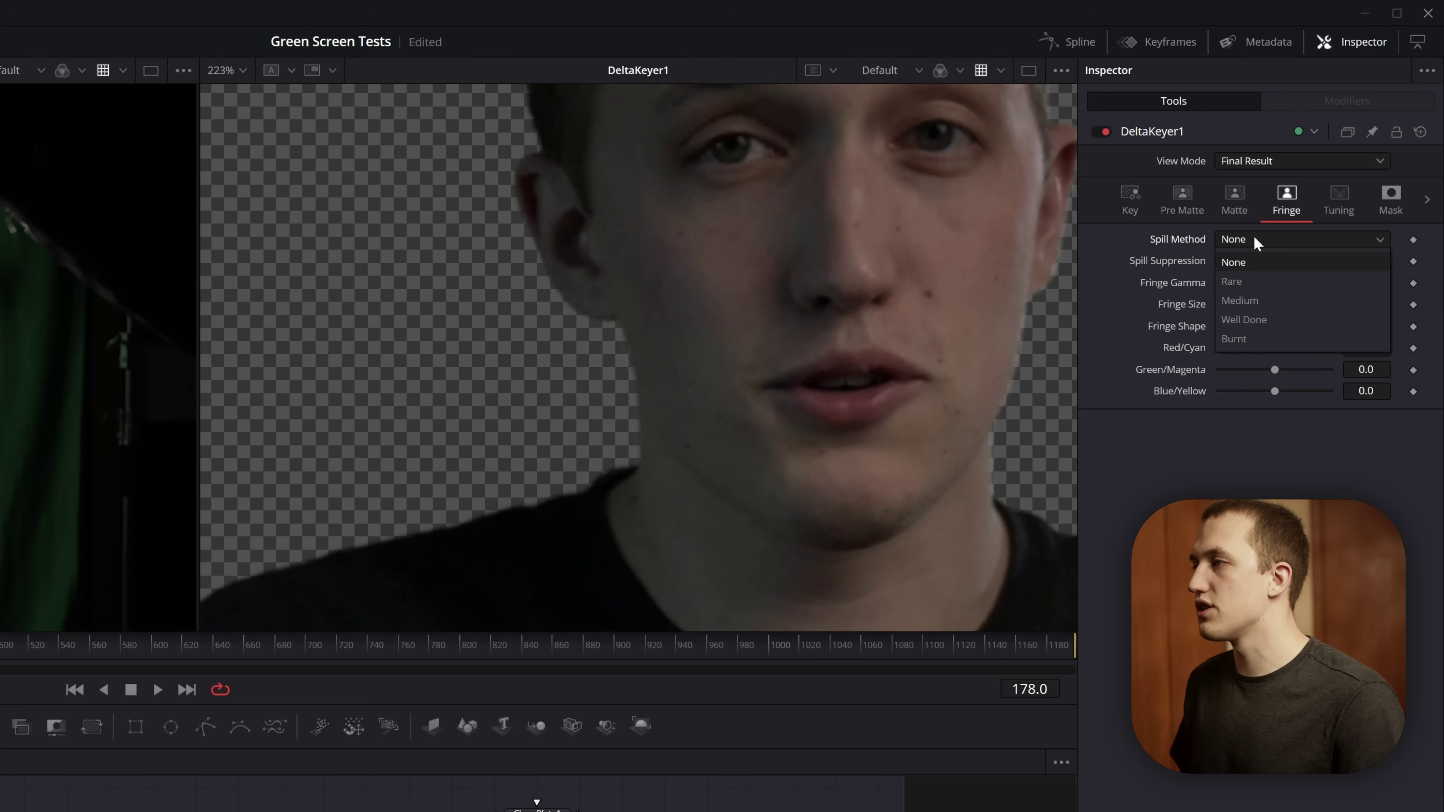
left_click(1245, 319)
left_click(1264, 241)
left_click(1262, 264)
left_click(1288, 241)
left_click(1259, 323)
key("ctrl+f")
Step: Try the Burnt spill method on the subject's skin, and switch back to Well Done
left_click(1286, 241)
left_click(1262, 335)
scroll(654, 266, "up", 3)
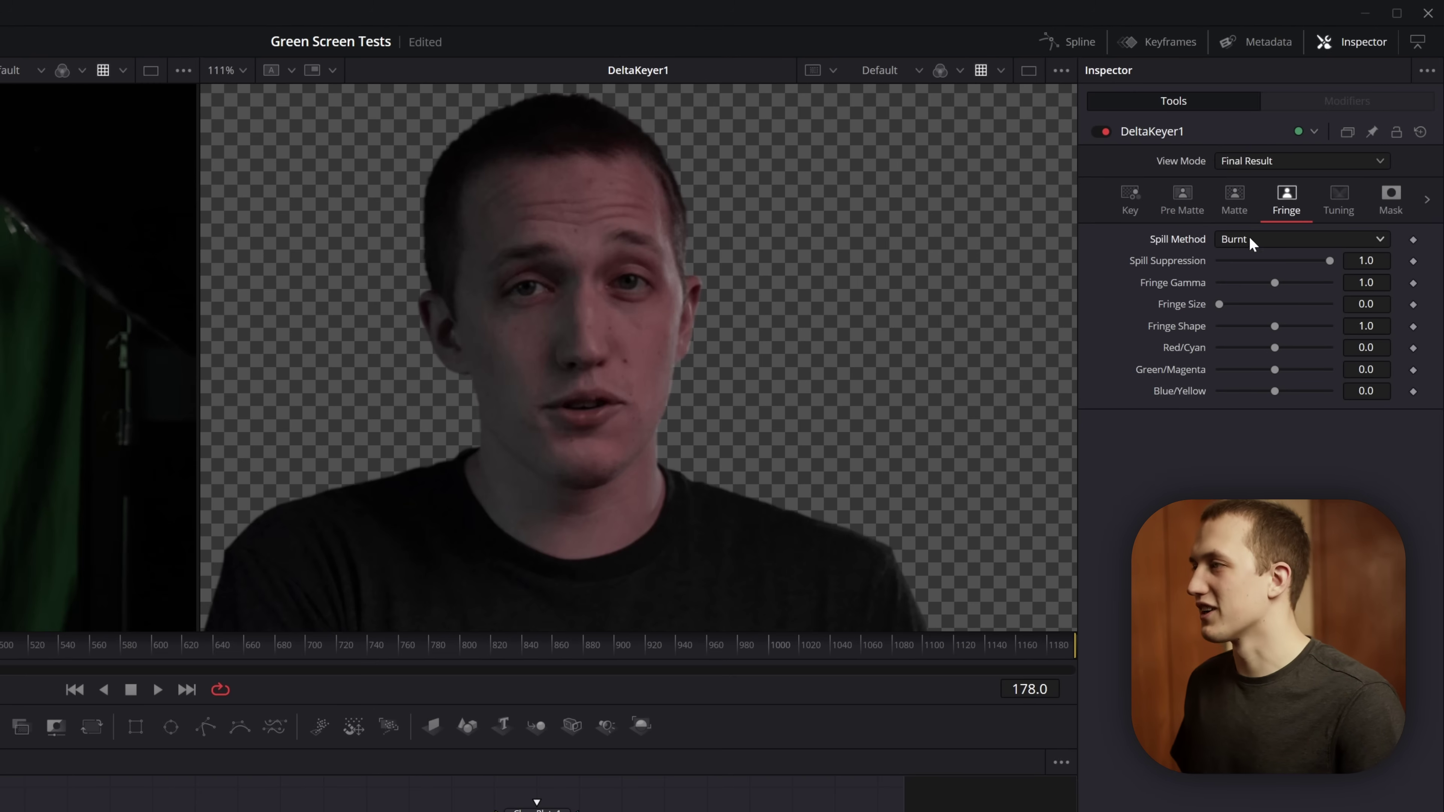
key("ctrl+f")
left_click(1231, 240)
left_click(1259, 321)
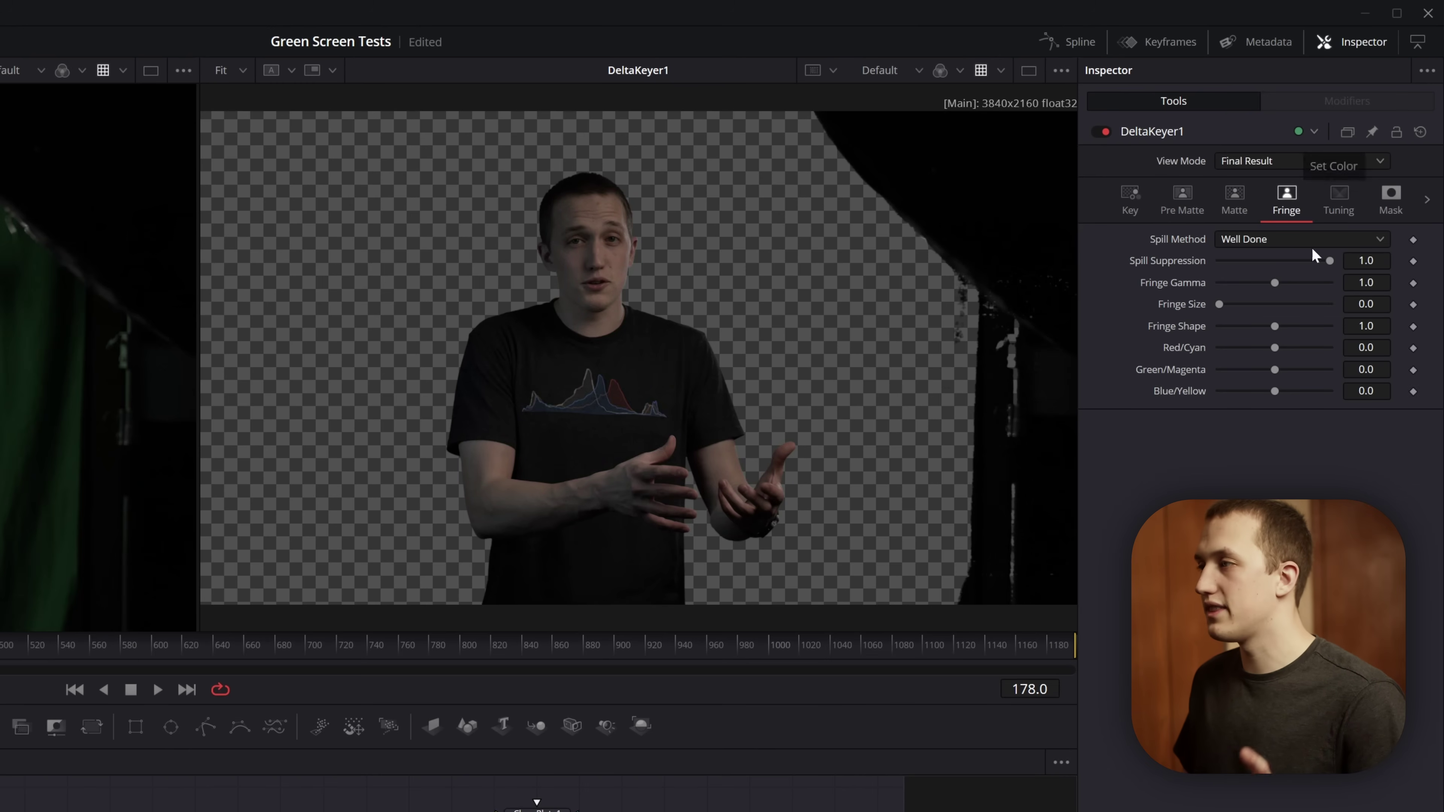
Step: Set the Fringe Gamma to 0.81 while checking the edge of the subject's arm, and save the project
scroll(751, 484, "up", 10)
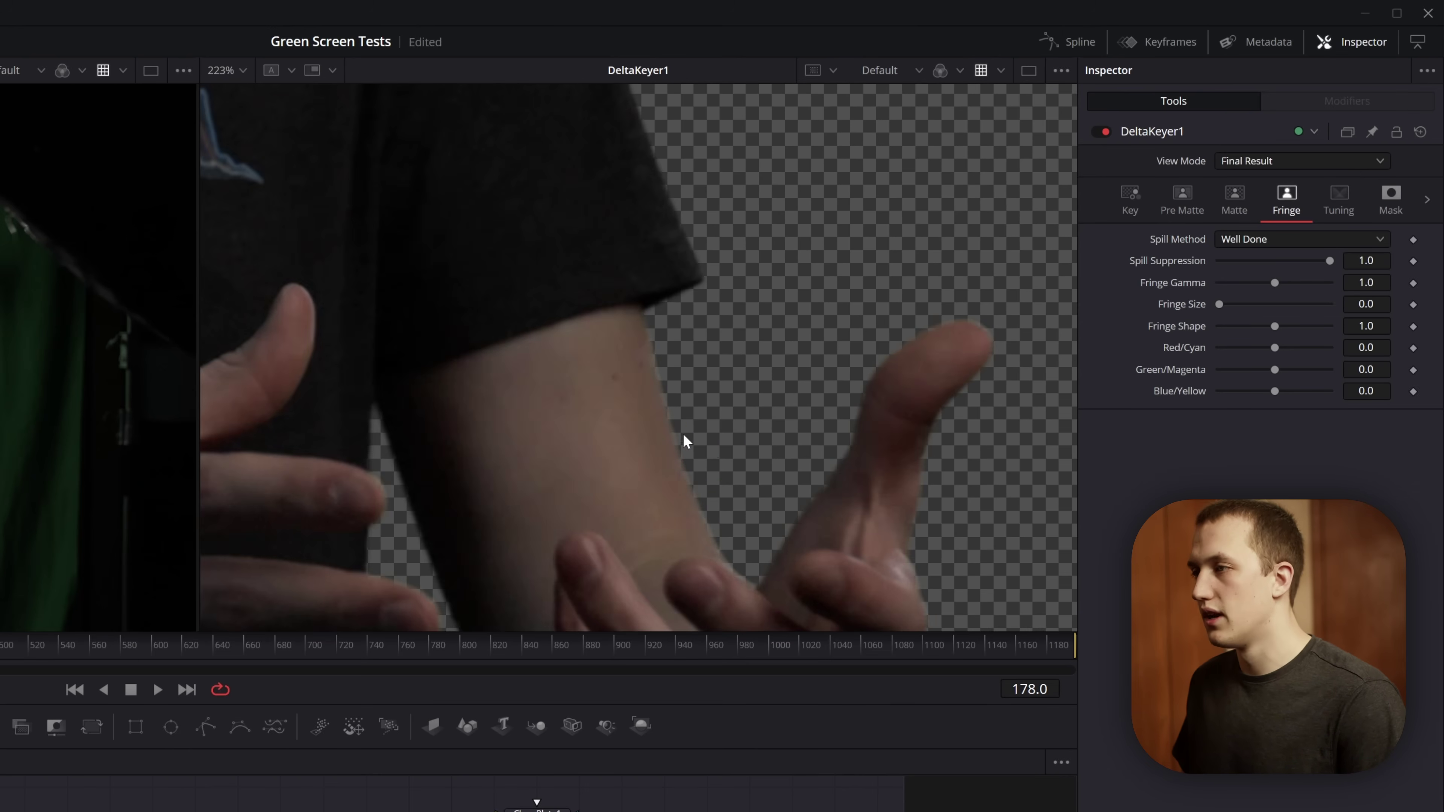
mouse_move(1273, 282)
left_mouse_down()
mouse_move(1225, 278)
mouse_move(1327, 265)
mouse_move(1249, 274)
left_mouse_up()
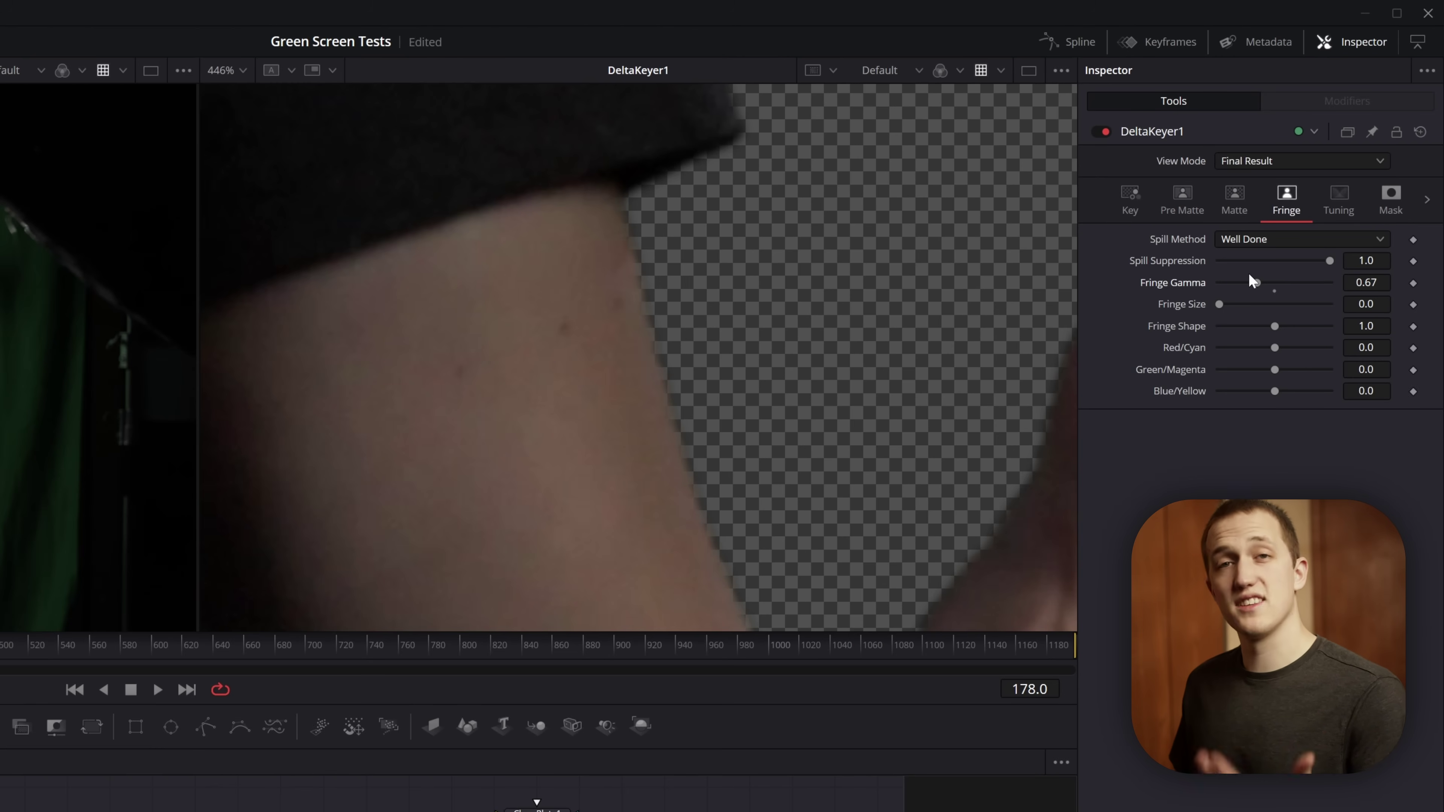
left_click_drag(1259, 288, 1269, 287)
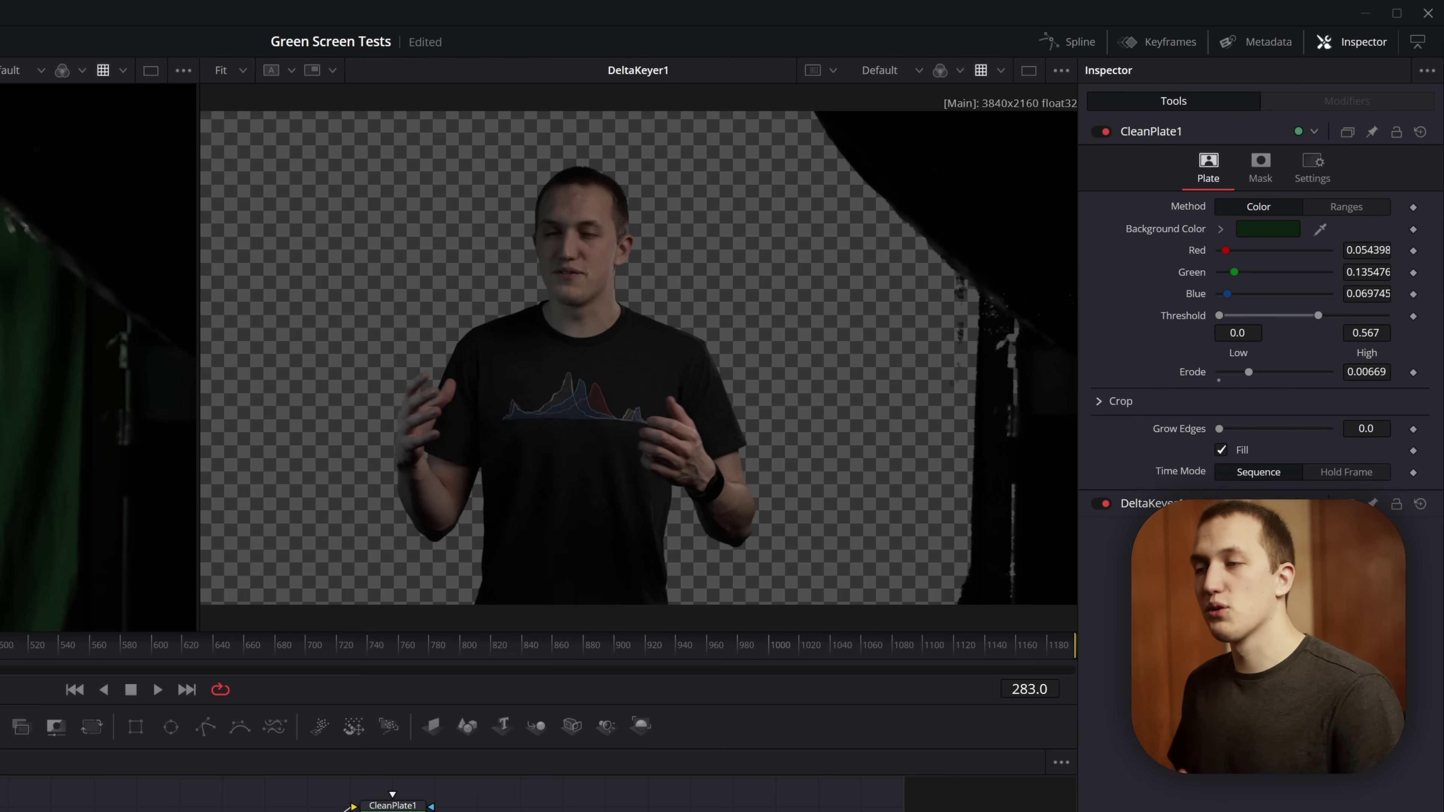
key("ctrl+s")
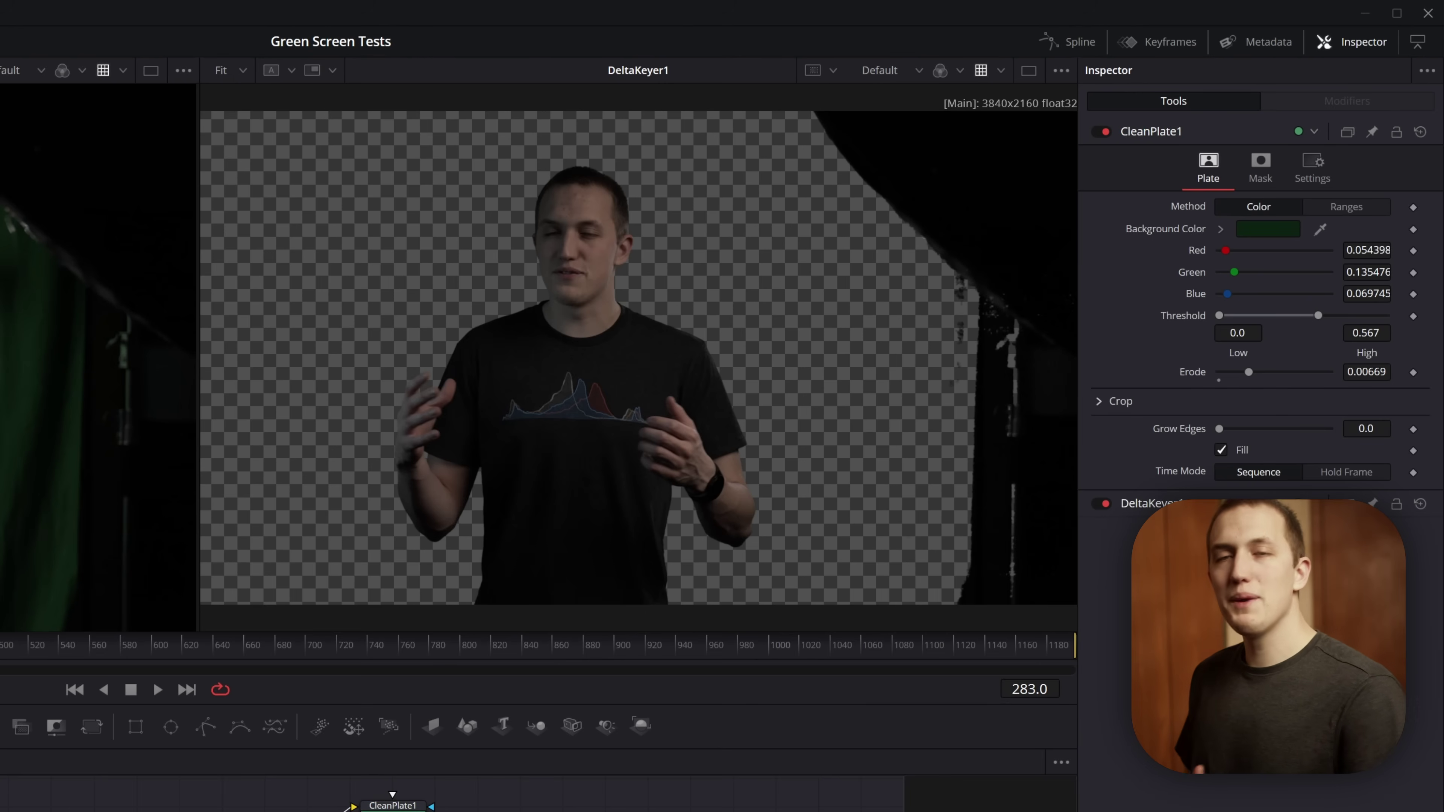
Step: Add a B-spline mask and trace its points upward along the green screen's edge between the subject and the dark studio equipment
left_click_drag(760, 313, 677, 321)
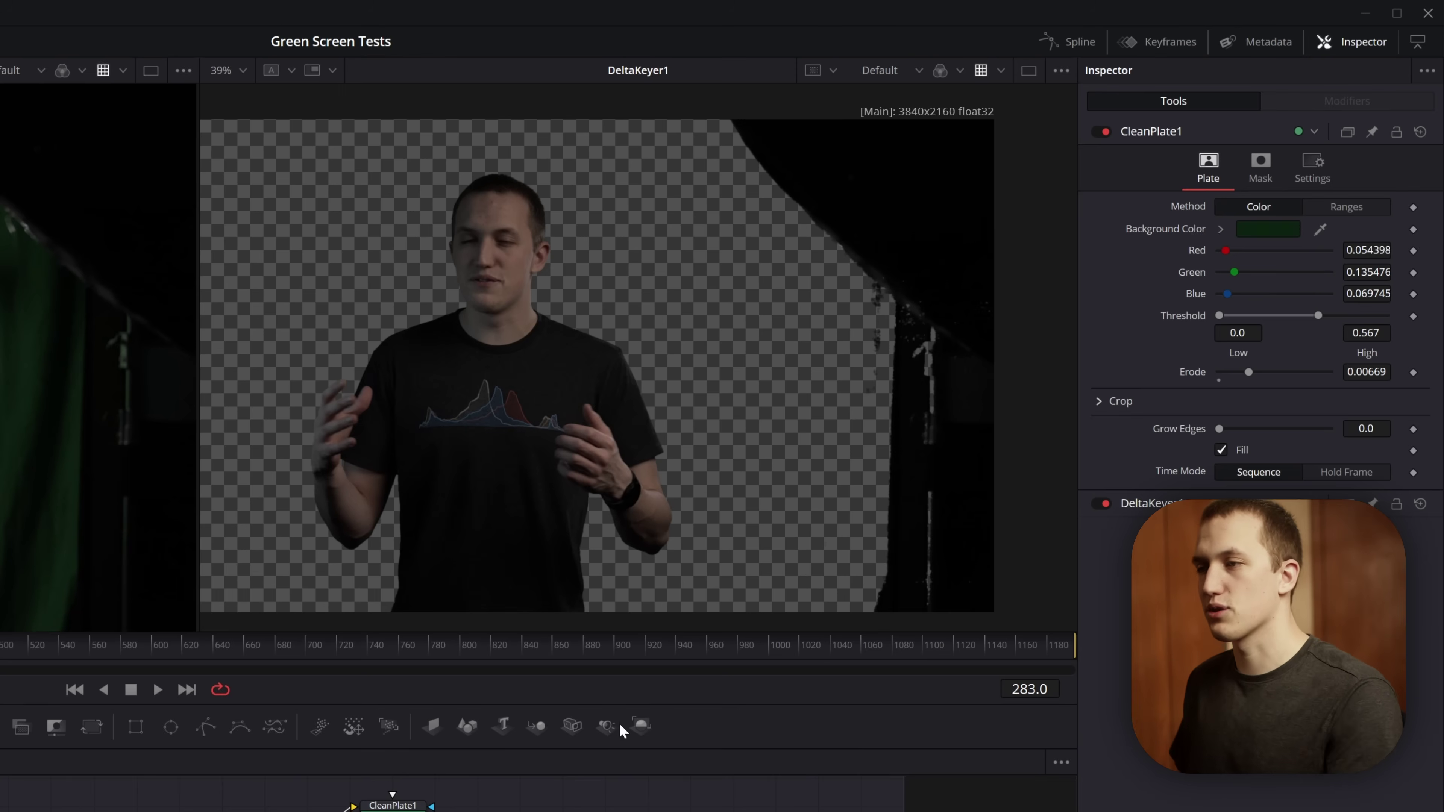
left_click(240, 726)
scroll(844, 608, "down", 2)
left_click(819, 572)
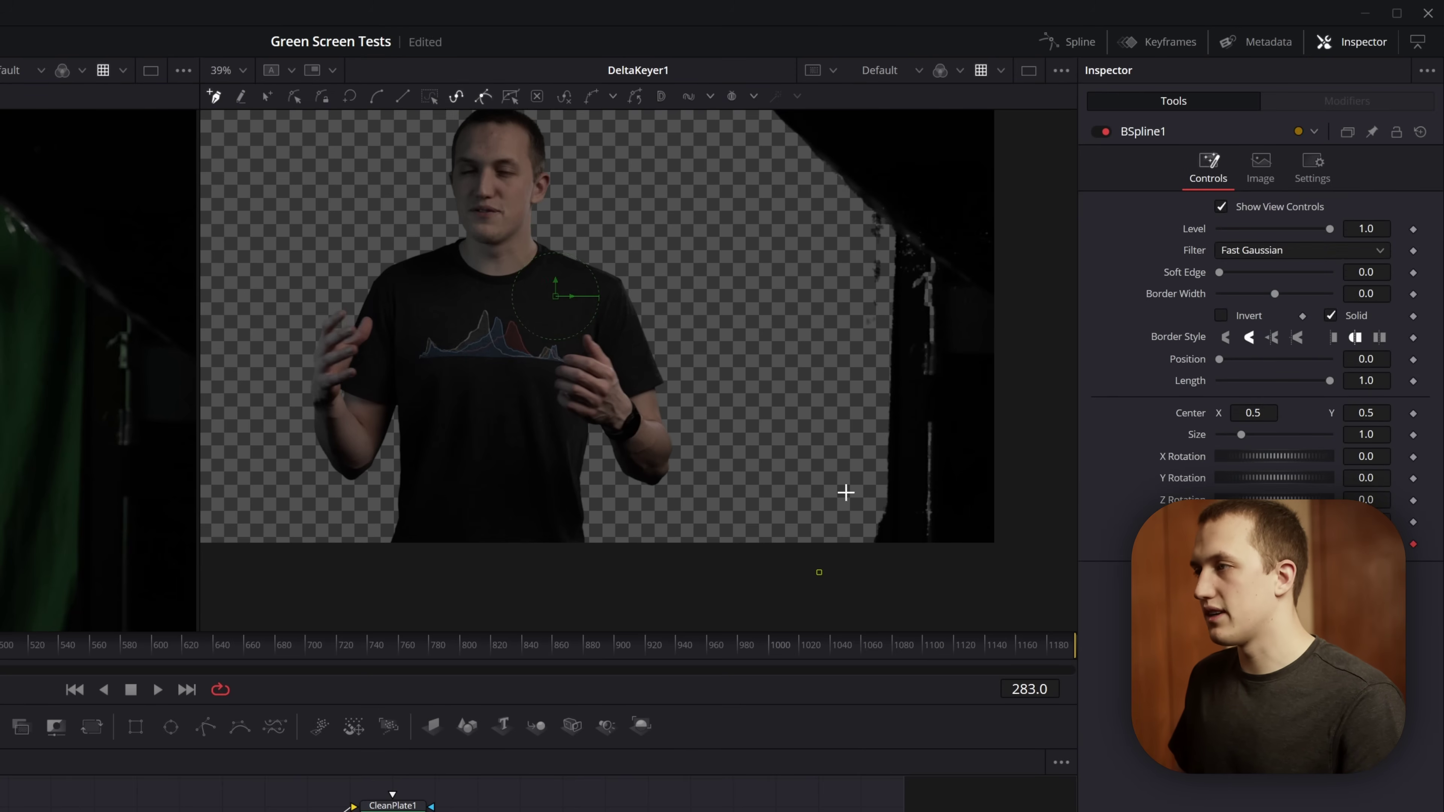
left_click(856, 355)
left_click(813, 192)
scroll(807, 308, "up", 4)
left_click(720, 280)
scroll(1051, 438, "down", 4)
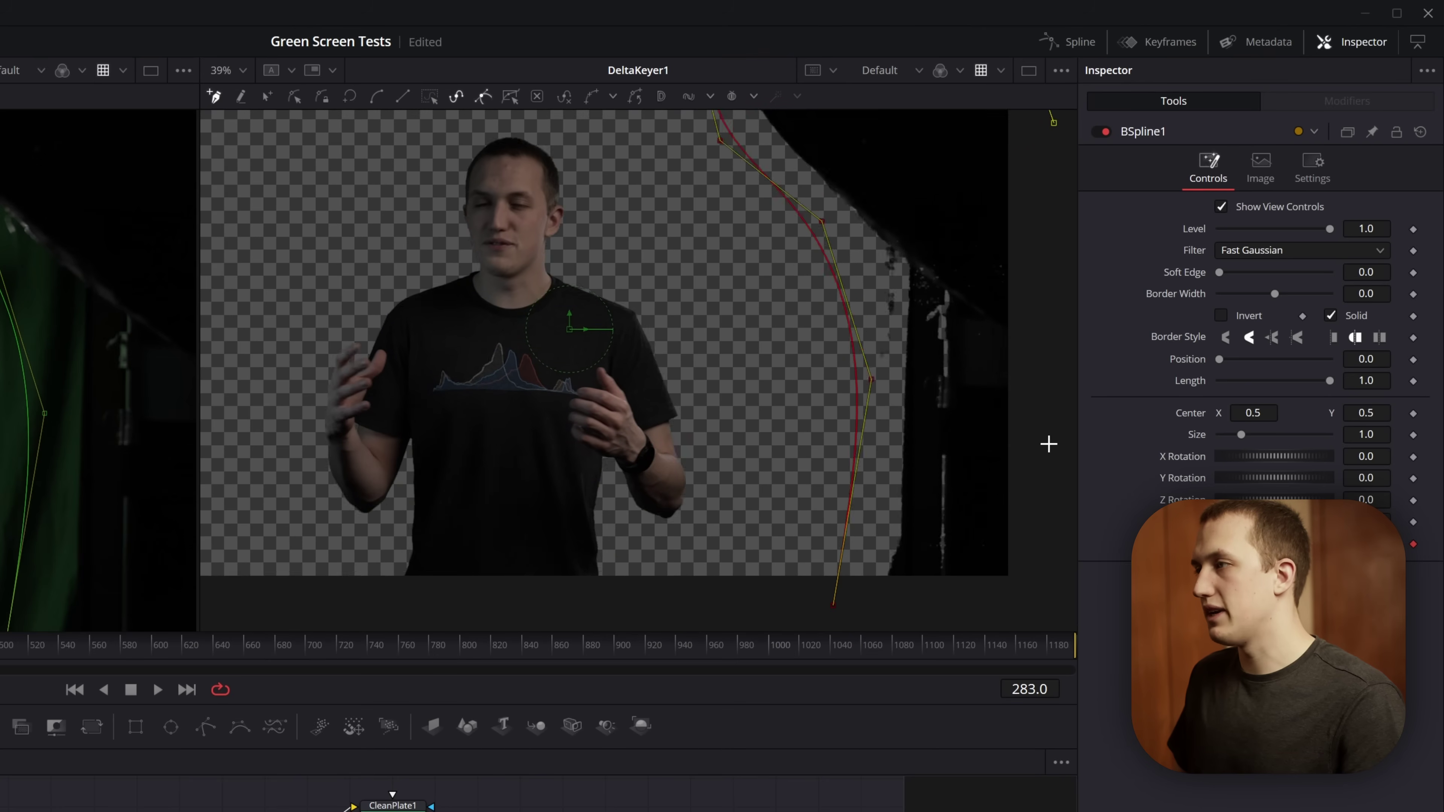
Step: Close the B-spline outside the frame around the dark studio equipment, and pull its lowest point further below the image
left_click(1052, 548)
left_click(1023, 601)
left_click(835, 570)
mouse_move(1024, 600)
left_mouse_down()
mouse_move(1015, 496)
mouse_move(1007, 616)
left_mouse_up()
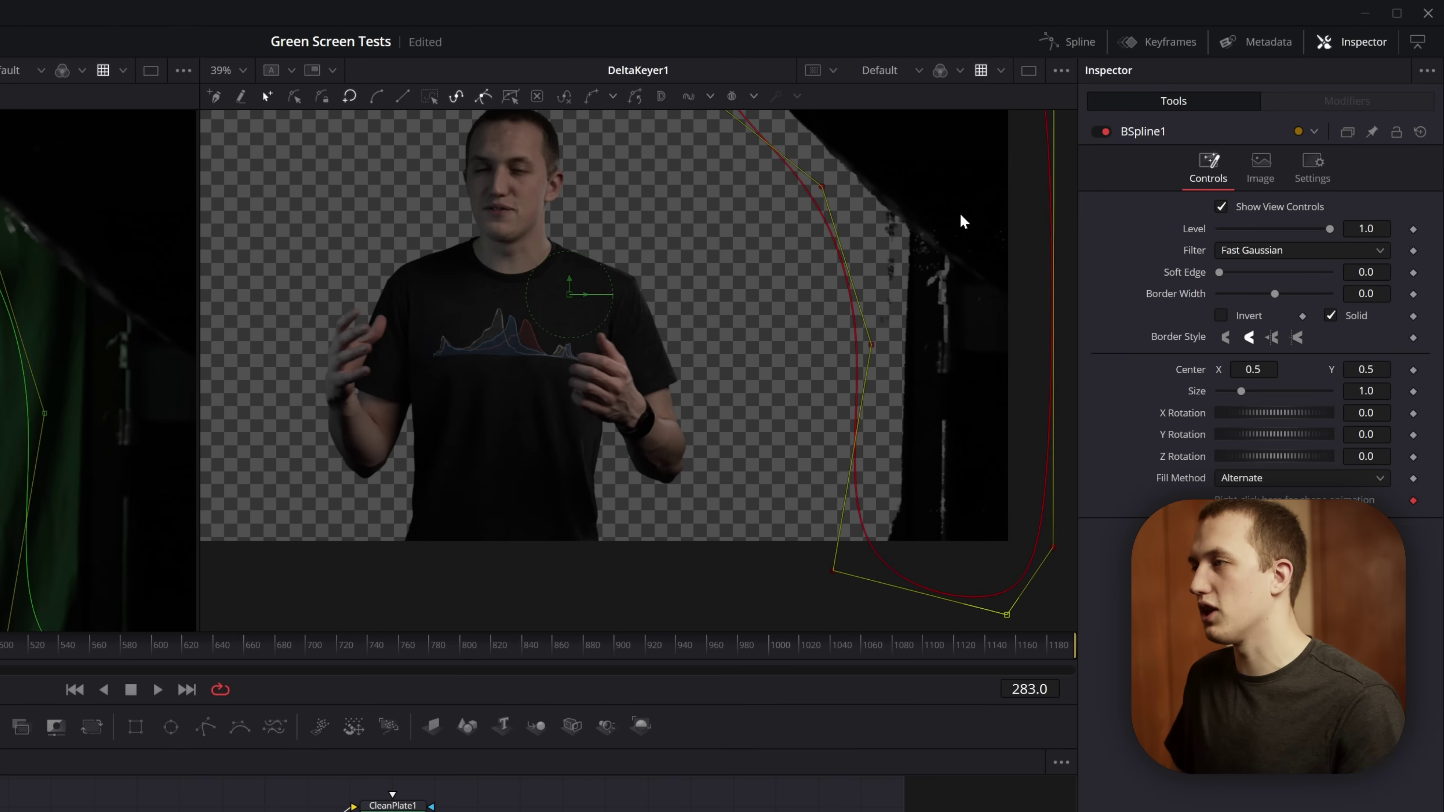
scroll(939, 209, "down", 3)
left_click_drag(928, 288, 927, 334)
scroll(934, 219, "up", 2)
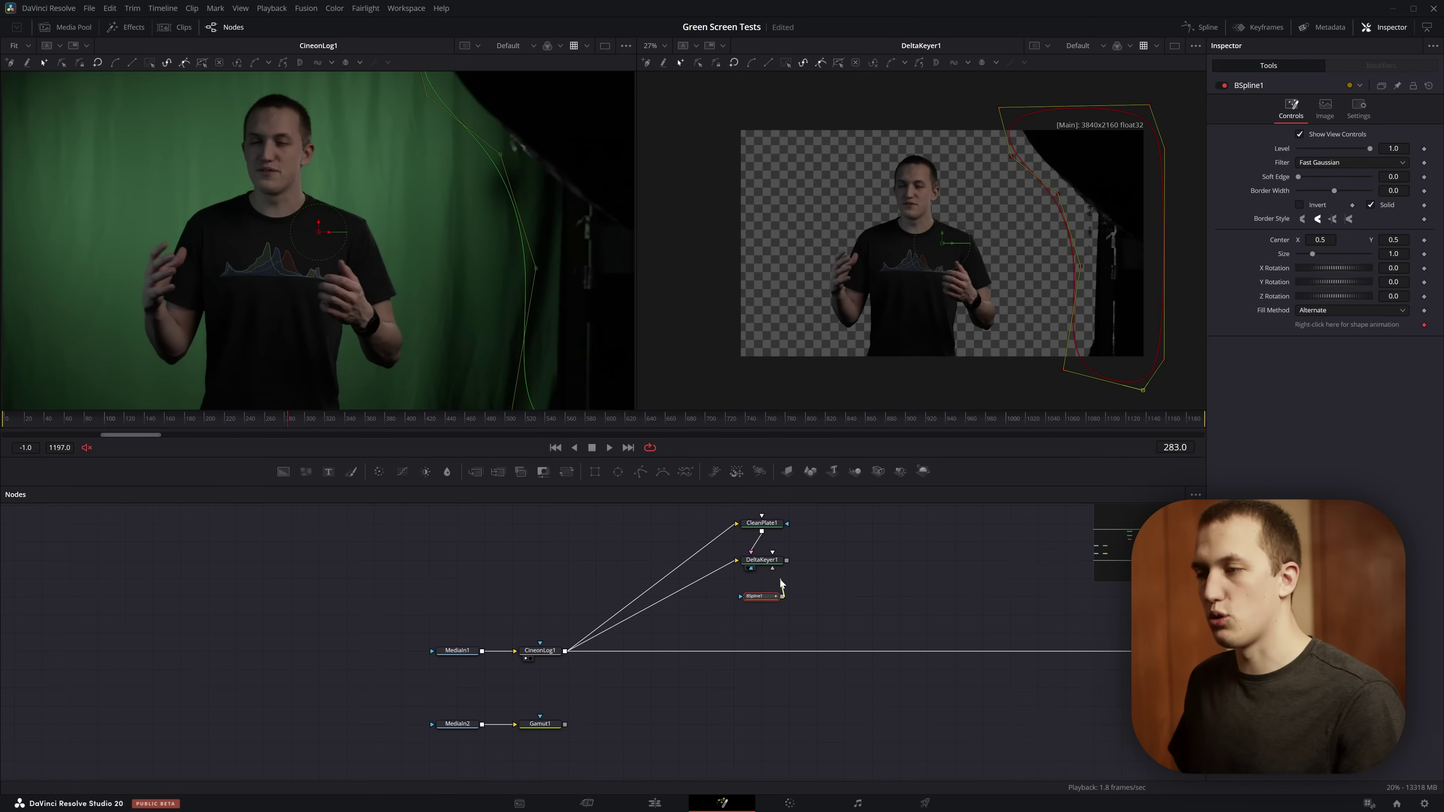
Step: Connect the B-spline mask to DeltaKeyer1's Garbage Matte input, and select DeltaKeyer1
left_click_drag(781, 581, 773, 560)
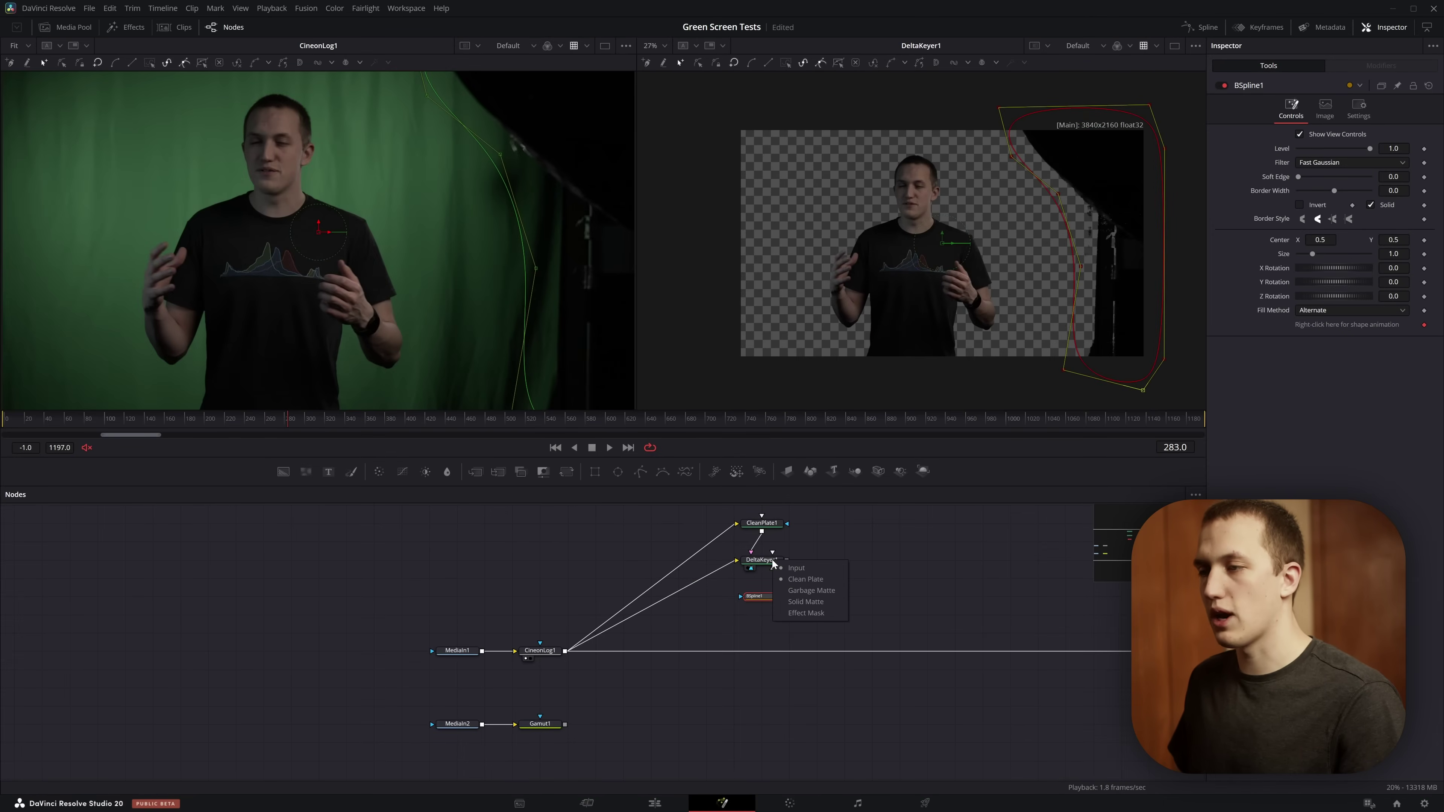
left_click(812, 592)
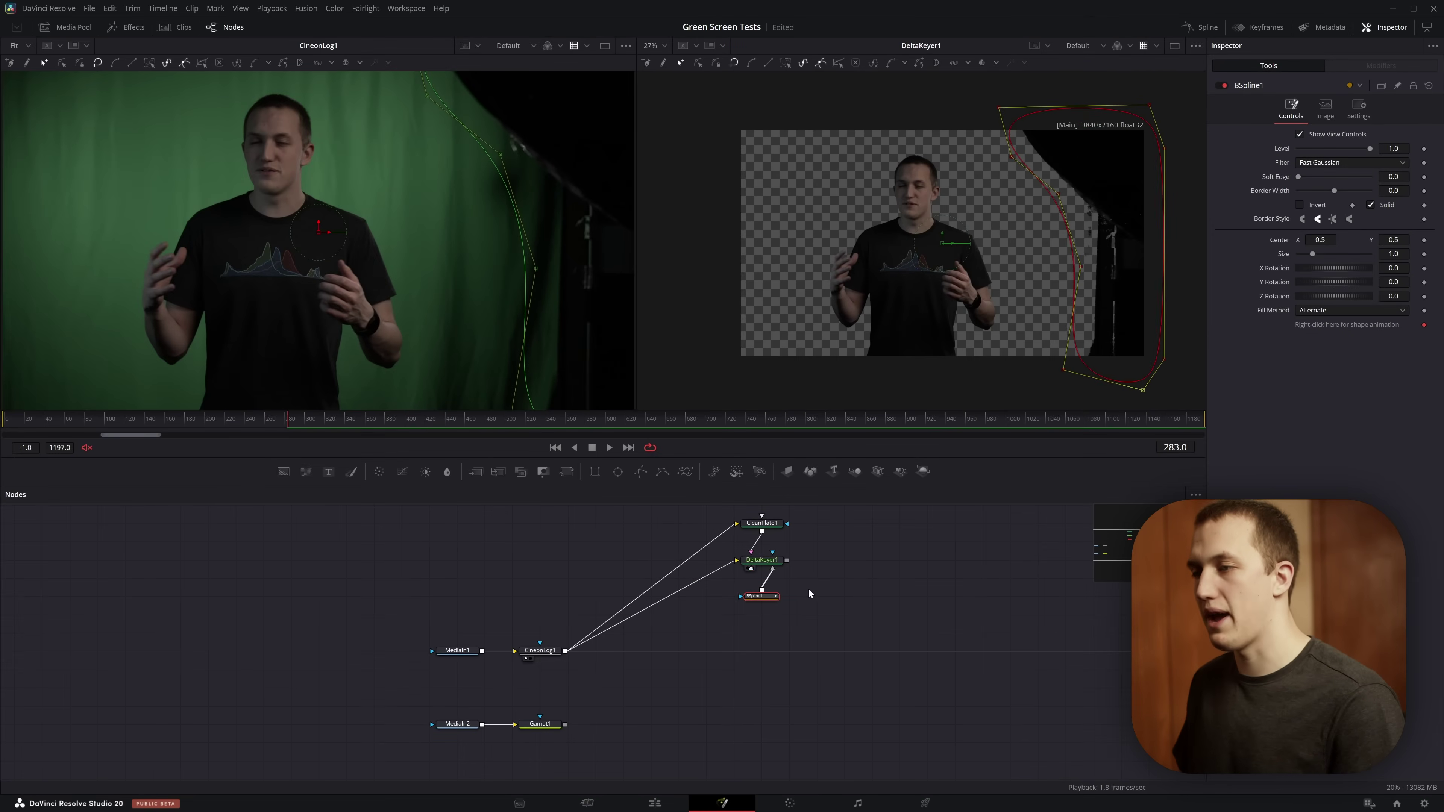
left_click(766, 562)
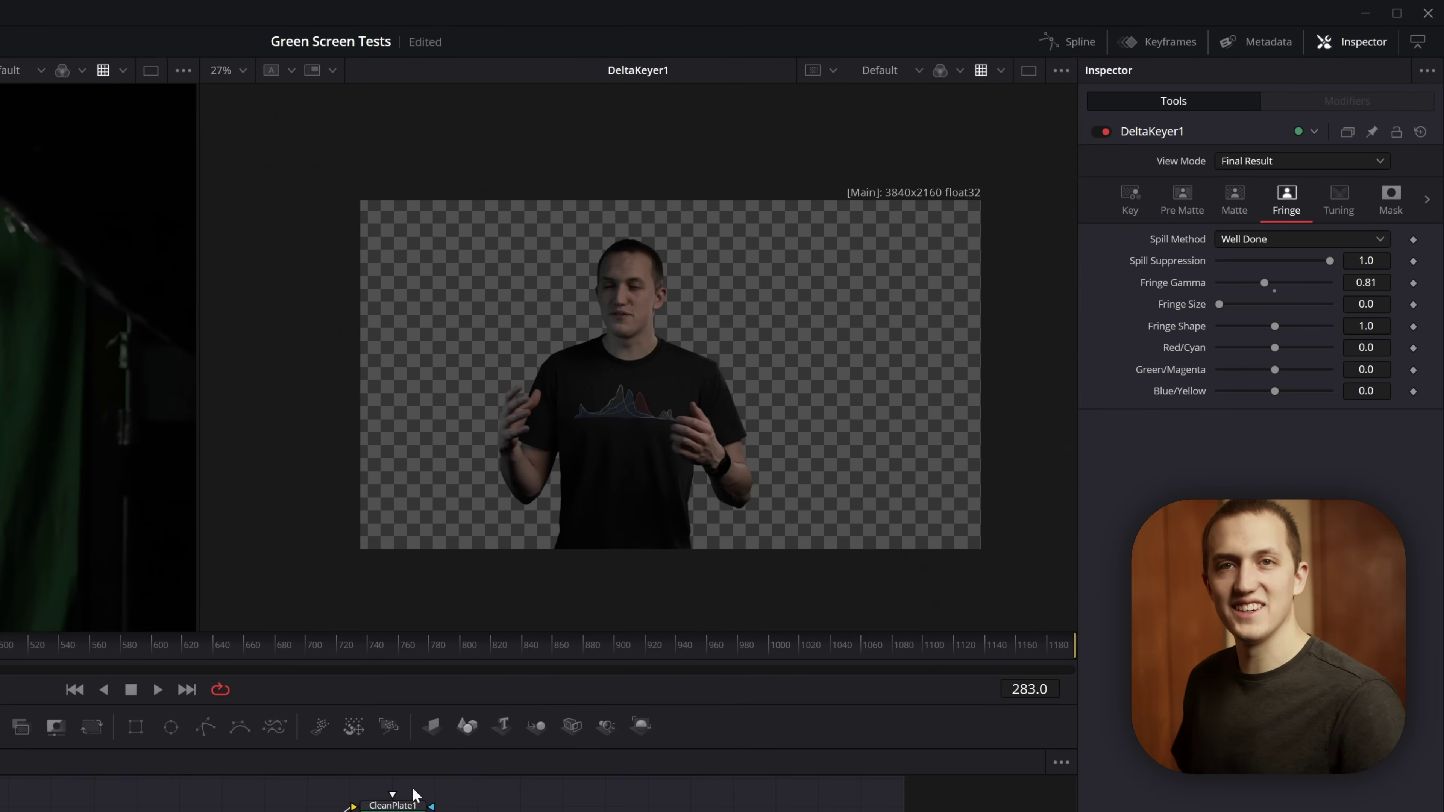
Step: Check the keyed shirt graphic, add a Tracker node and connect CineonLog1's output to it
scroll(619, 405, "up", 10)
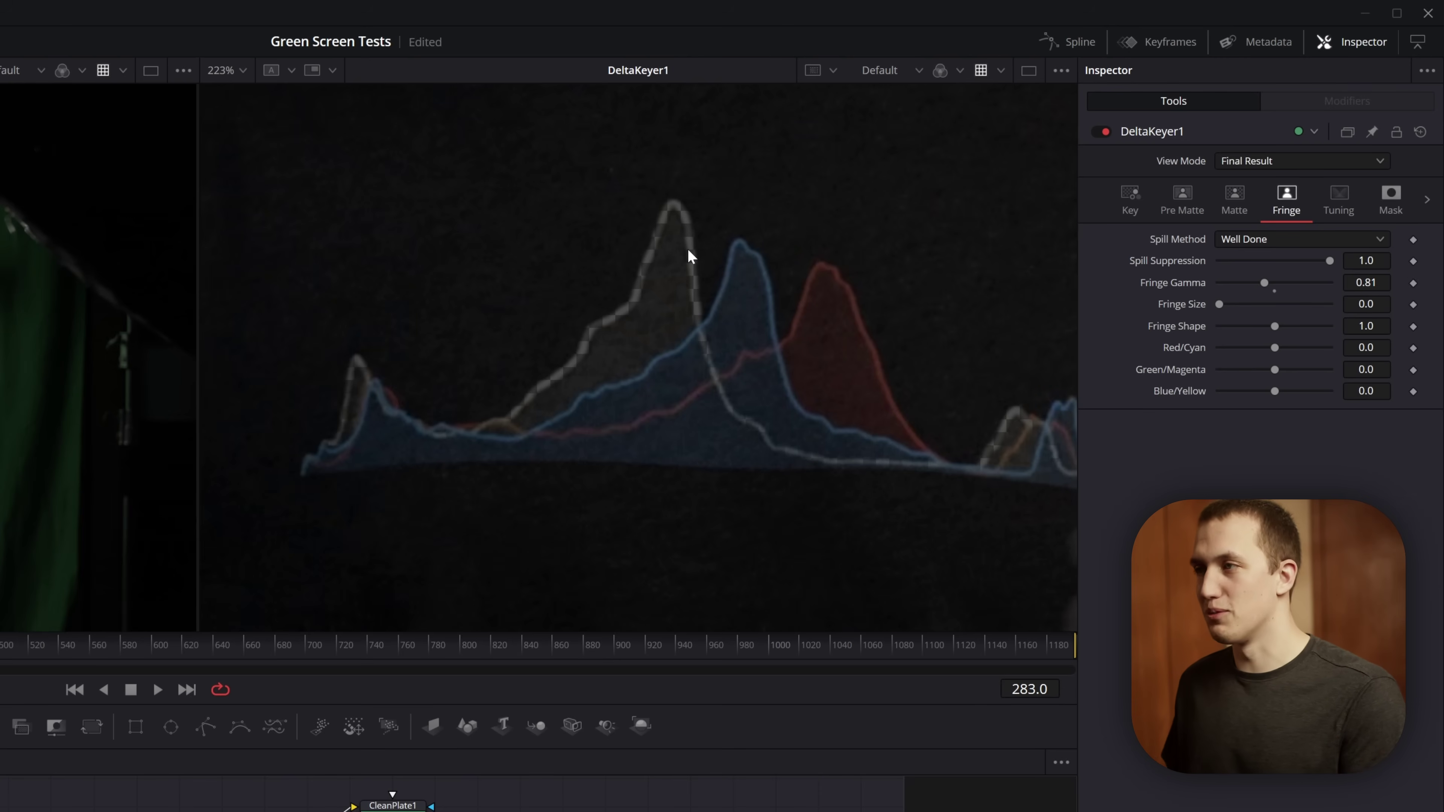
scroll(692, 259, "down", 5)
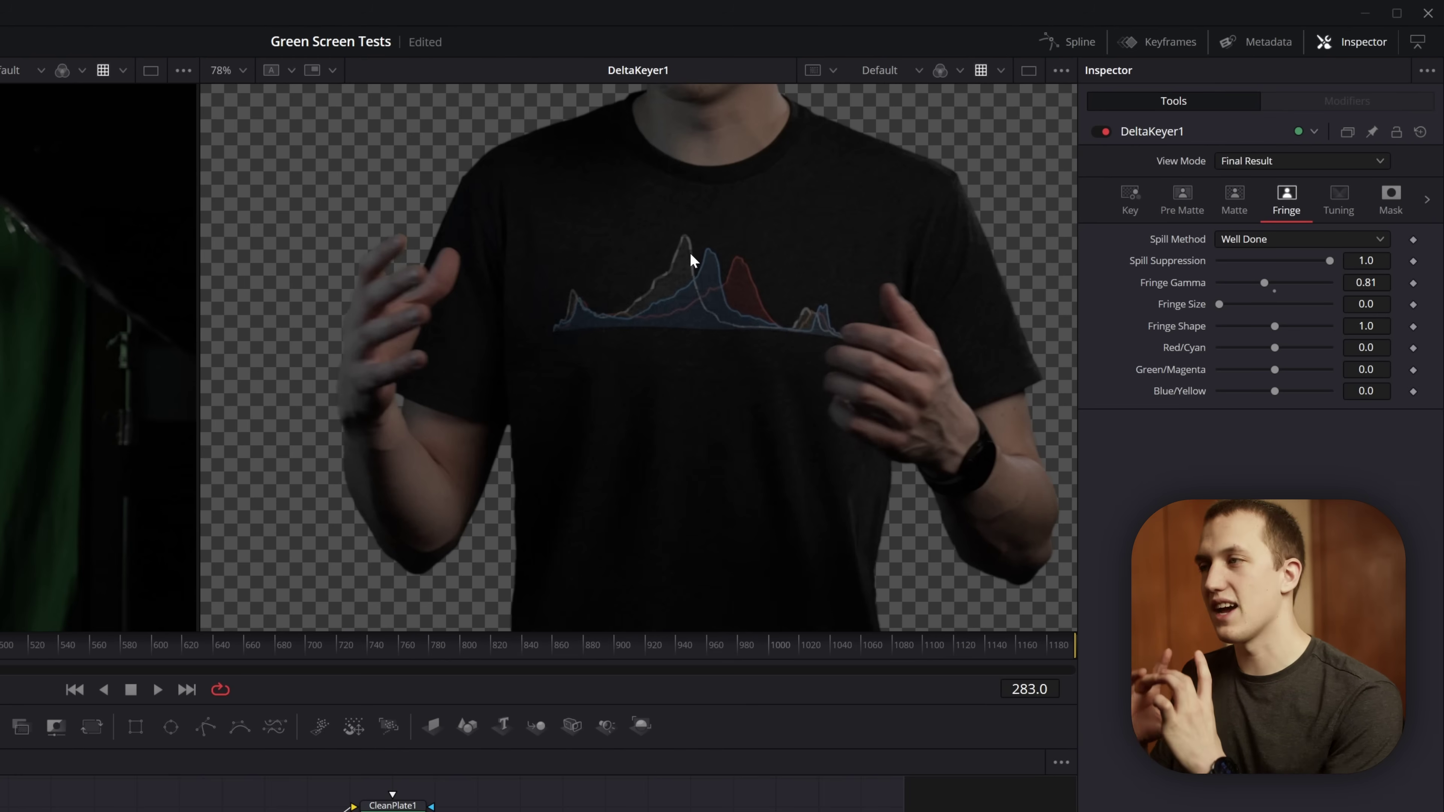
scroll(627, 376, "down", 3)
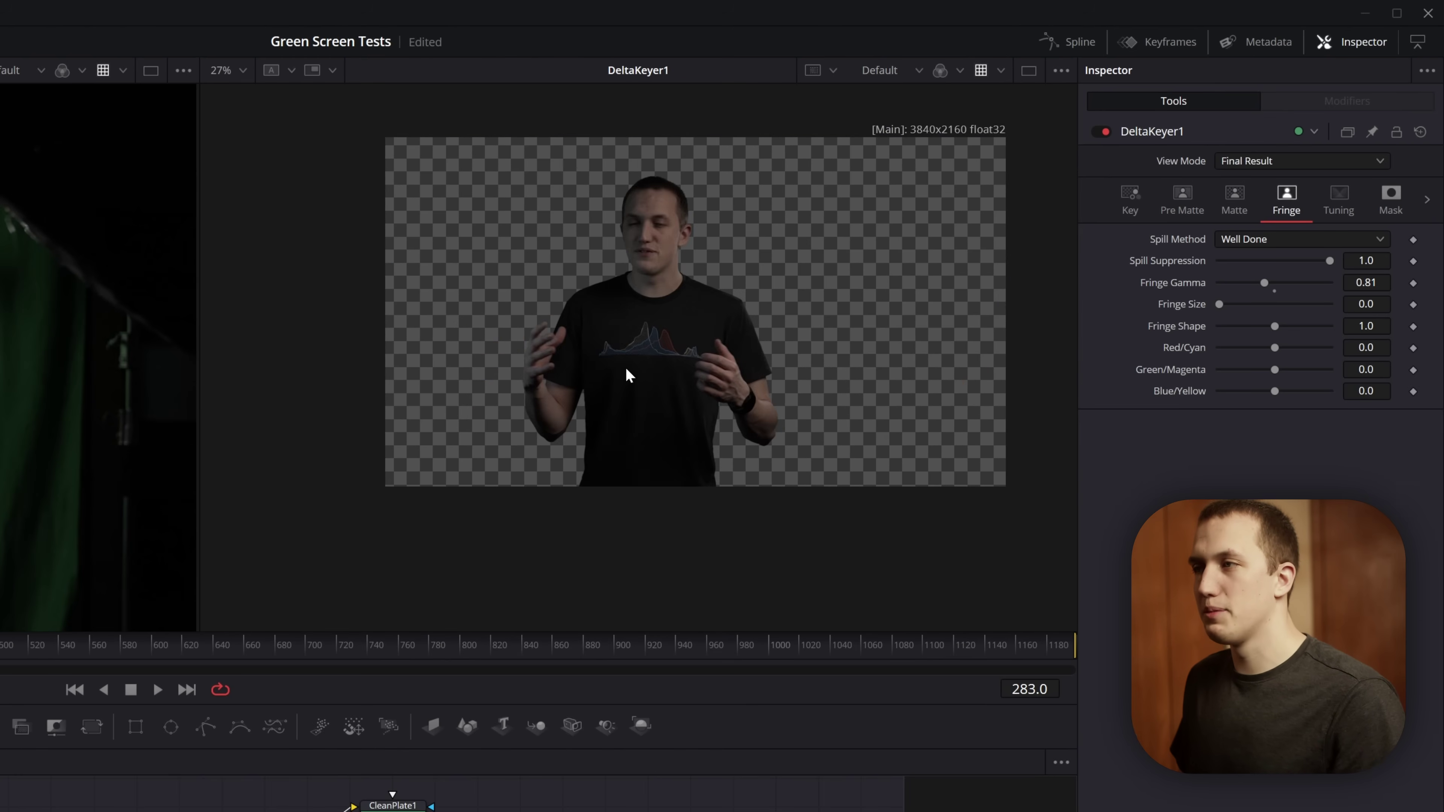
key("shift+space")
type("deltatrack")
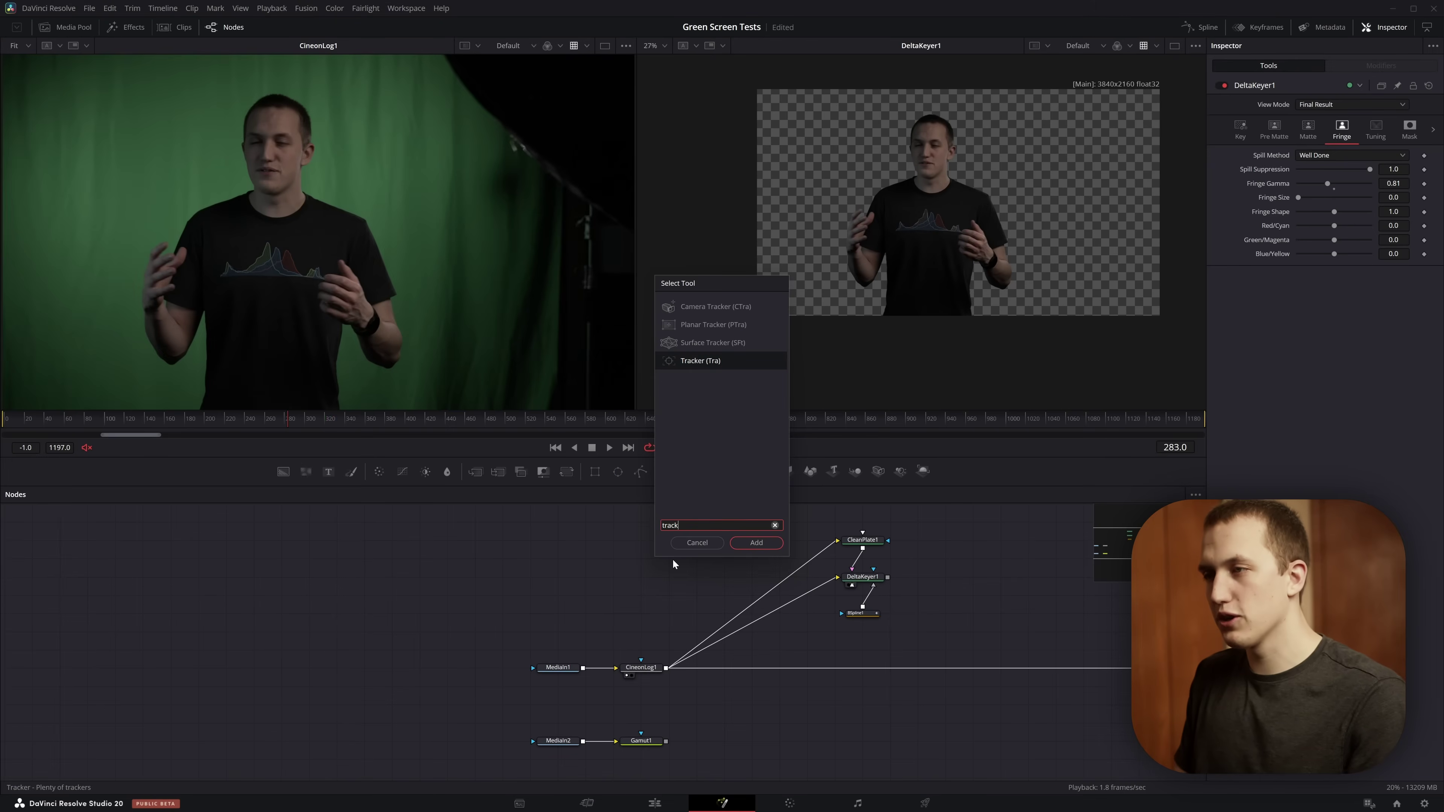
key("Return")
left_click_drag(665, 668, 668, 564)
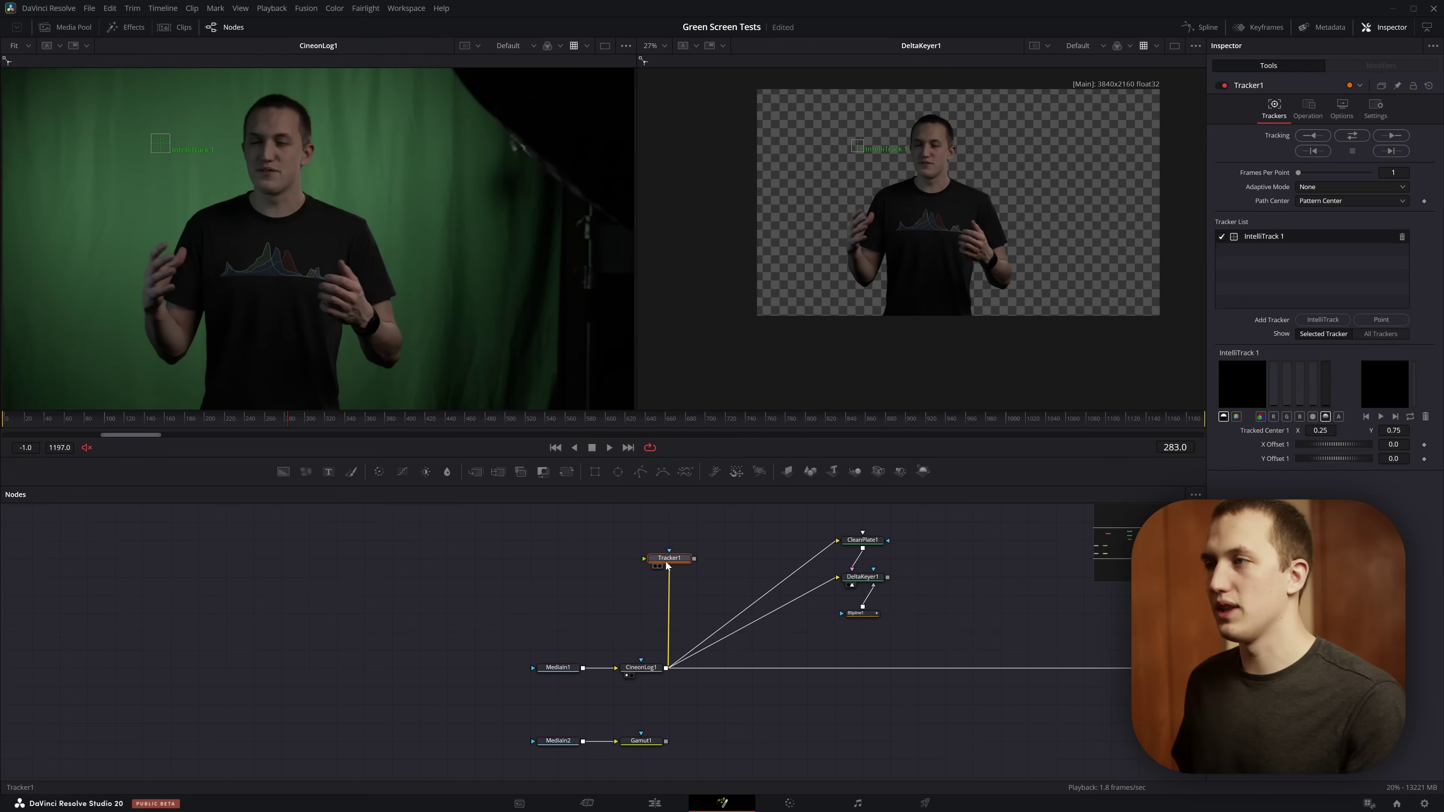
Step: Place the IntelliTrack point on the shirt's collar, set Adaptive Mode to Best match with Match Tolerance 0.0492, and run the track
mouse_move(872, 154)
left_mouse_down()
mouse_move(942, 195)
mouse_move(930, 193)
left_mouse_up()
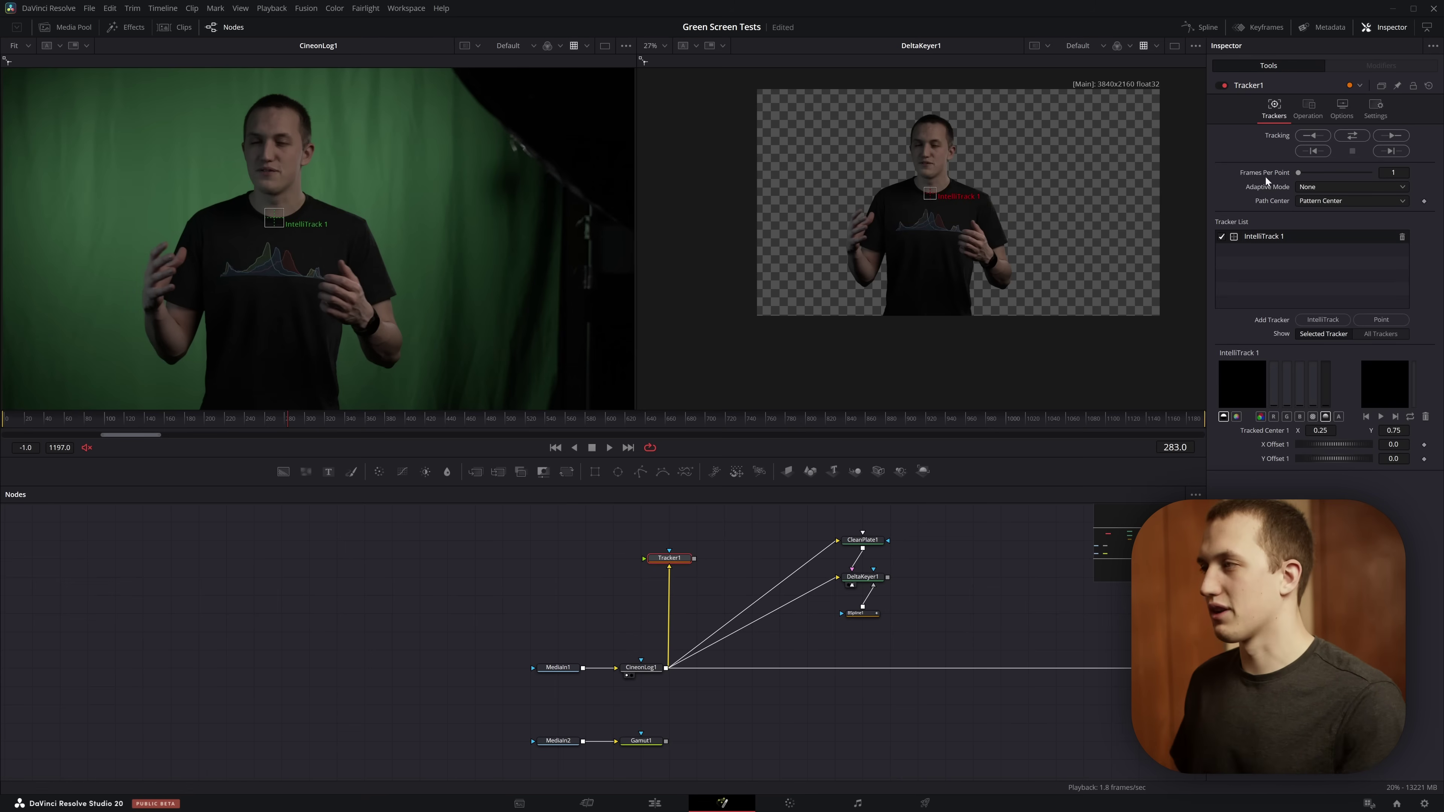
left_click(1311, 188)
left_click(1316, 226)
left_click_drag(1331, 199, 1313, 200)
left_click(1347, 132)
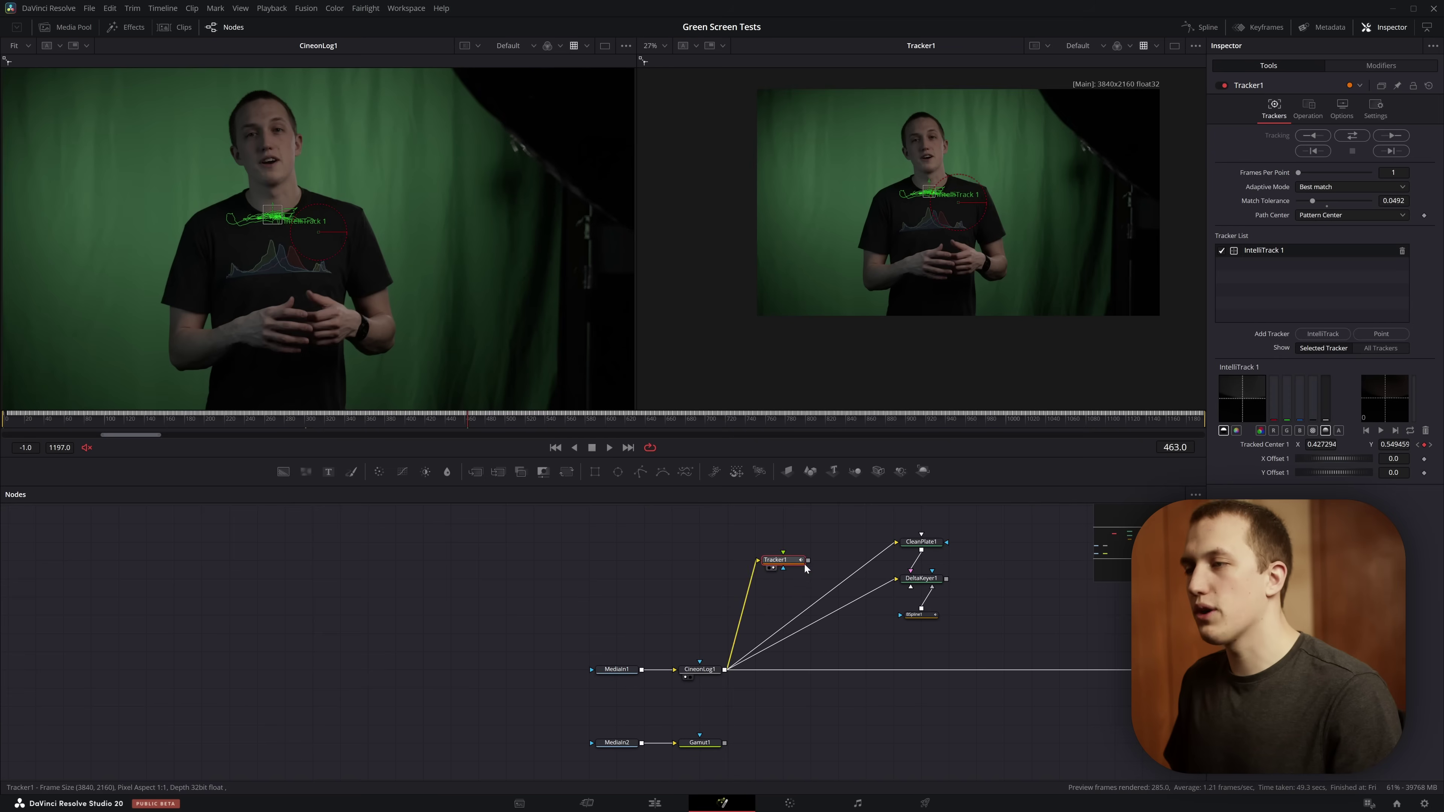
Step: Move Tracker1 closer to the keyer nodes, and add an Ellipse mask connected to its foreground input
left_click_drag(773, 559, 808, 560)
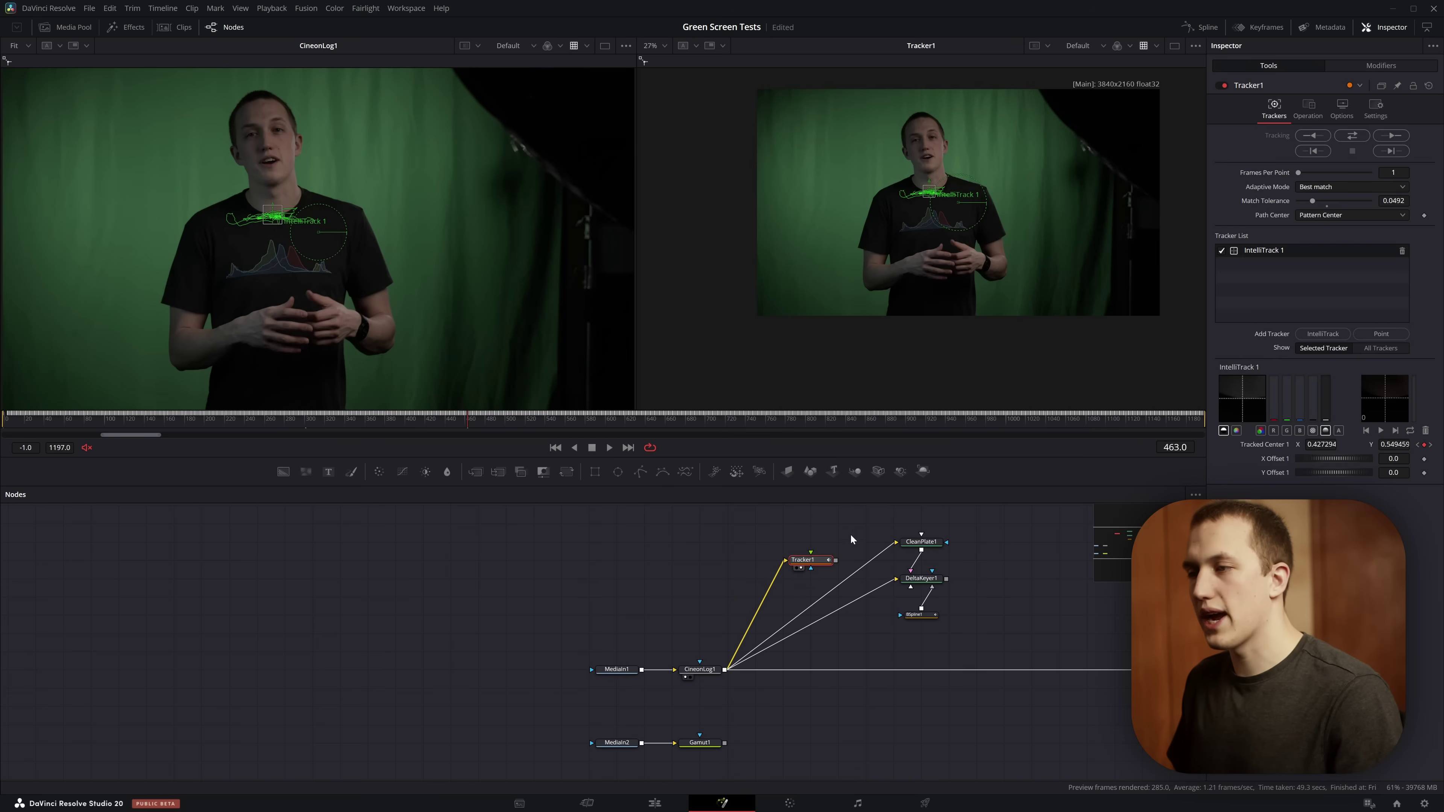
scroll(847, 540, "up", 2)
left_click_drag(618, 474, 810, 587)
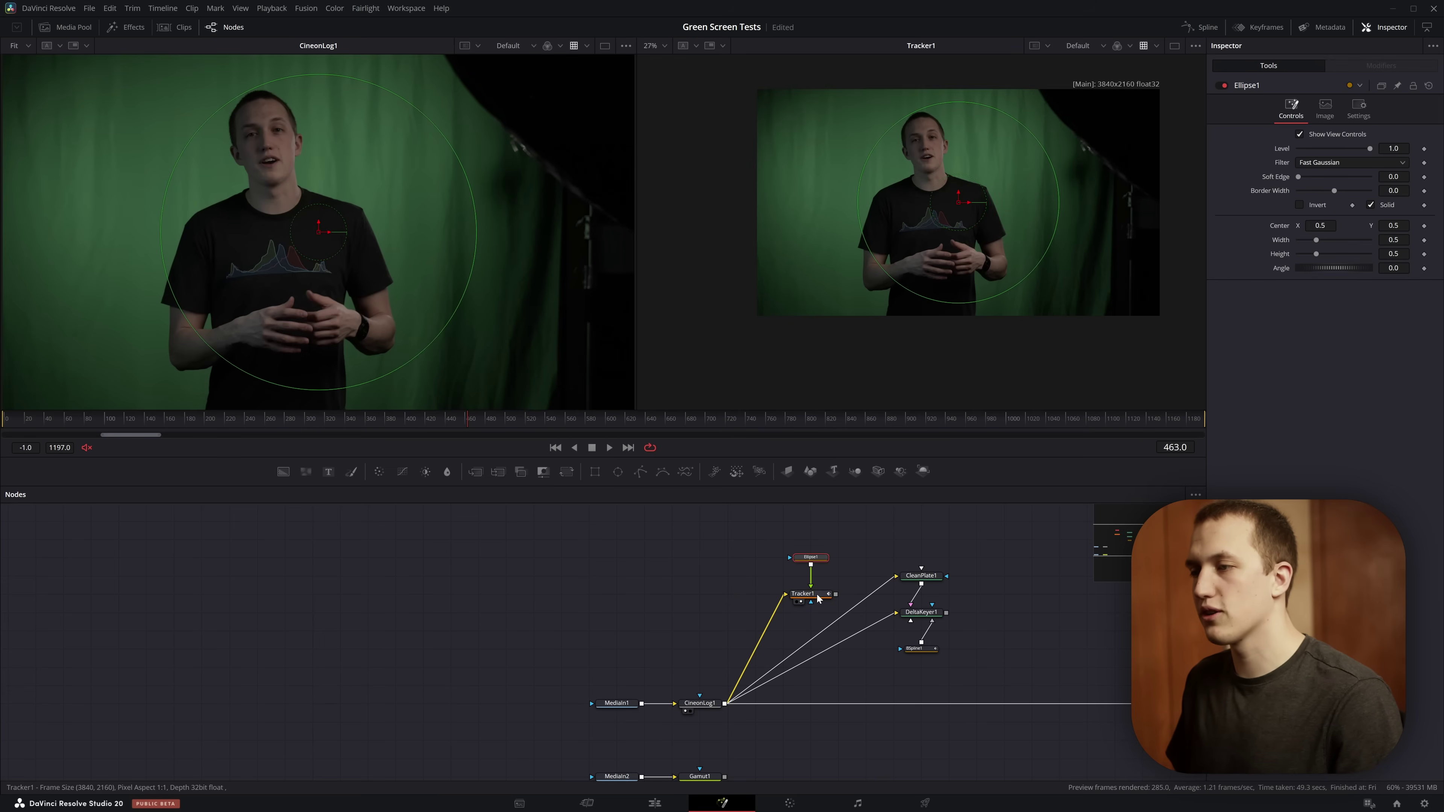
Step: Set Tracker1's Operation to Match Move
left_click(801, 594)
left_click(1315, 116)
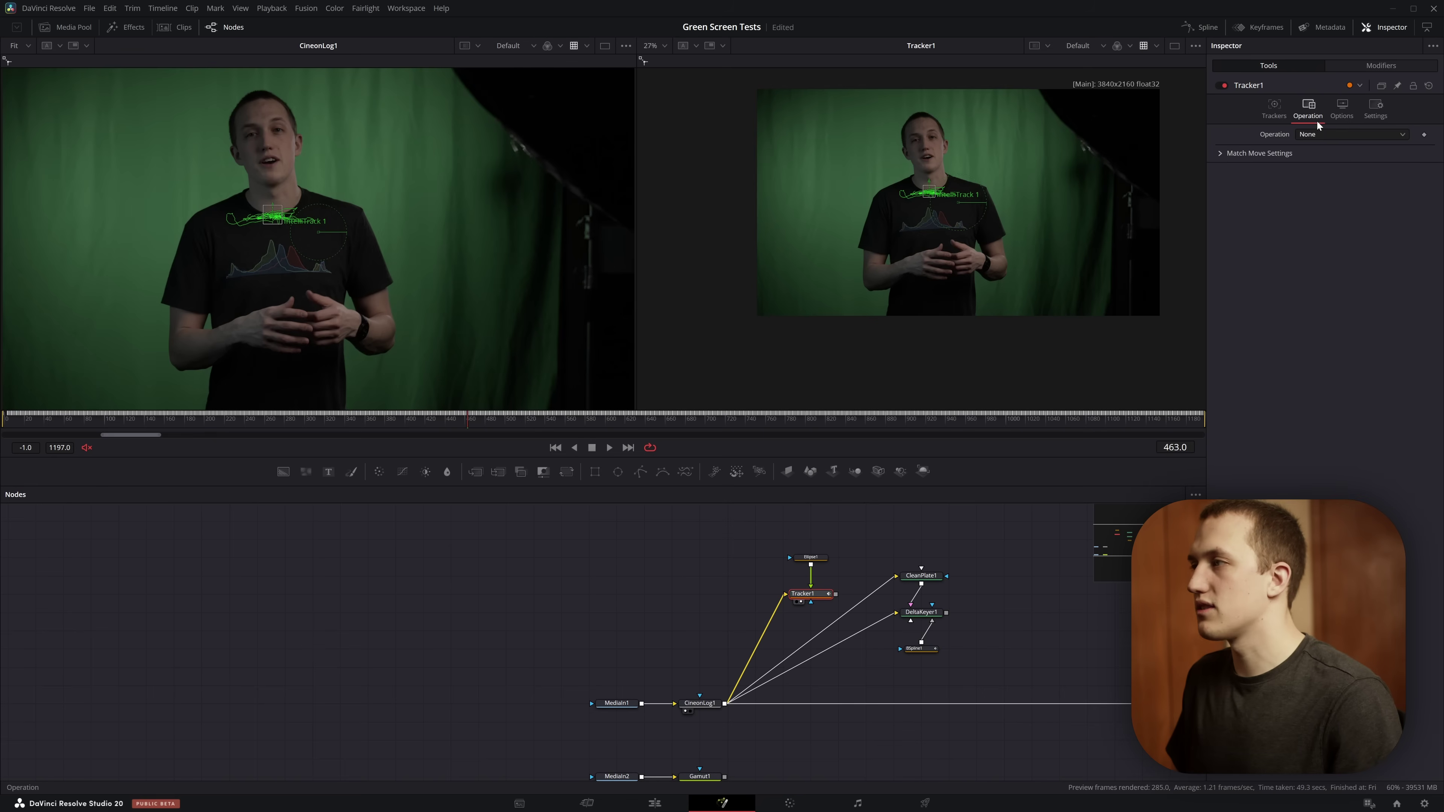
left_click(1309, 134)
left_click(1316, 165)
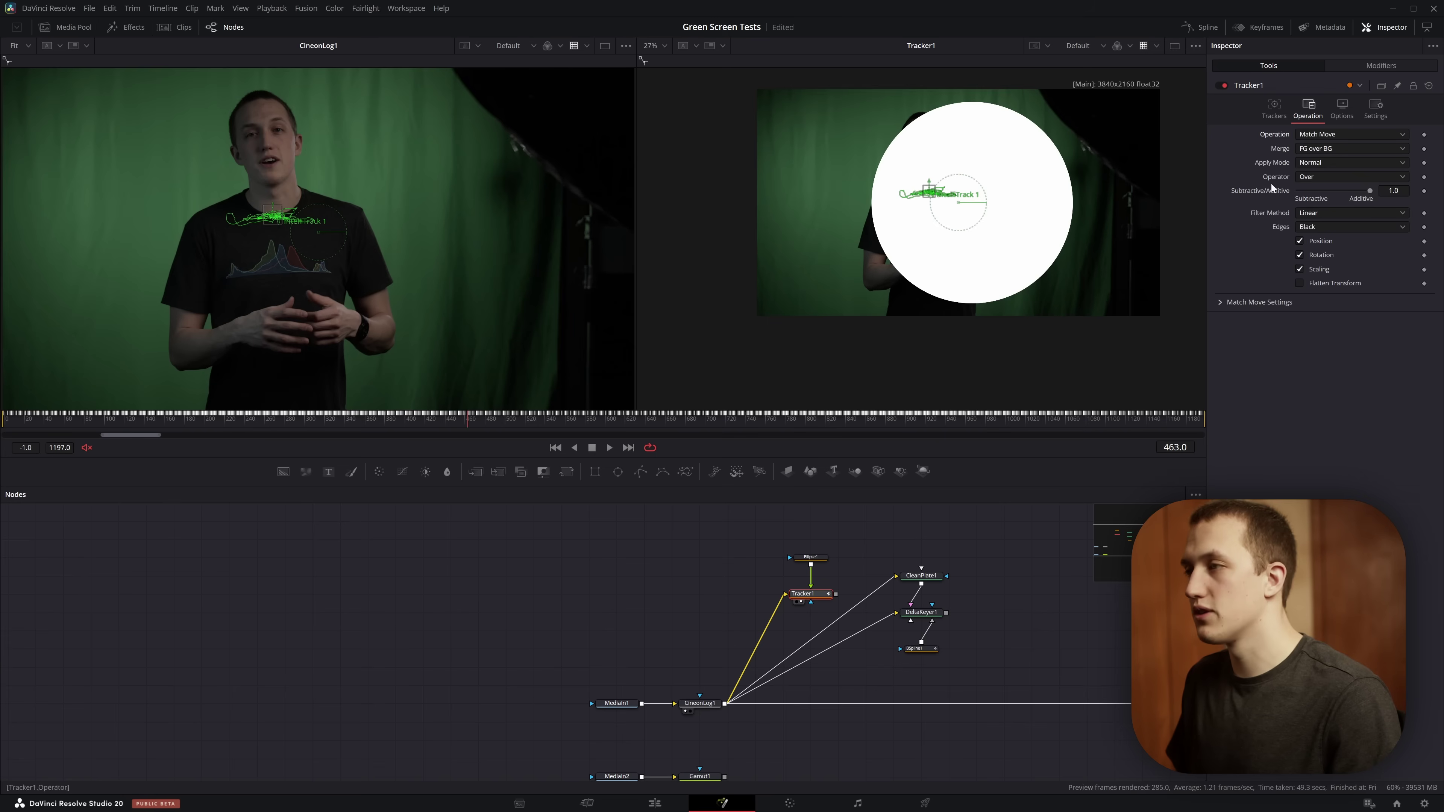
Step: Set Tracker1's Merge to FG only so that it outputs just the ellipse
left_click(1317, 149)
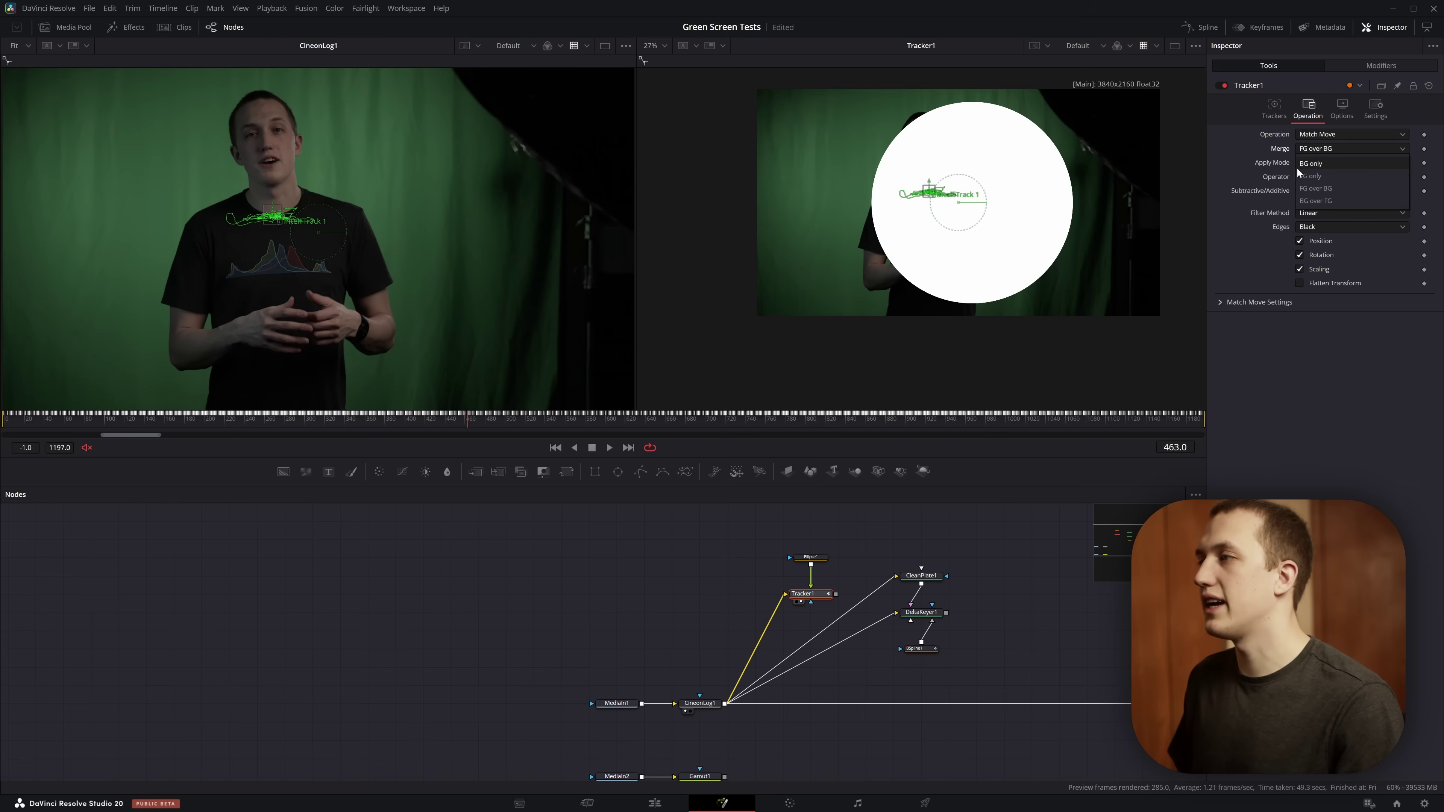
left_click(1319, 166)
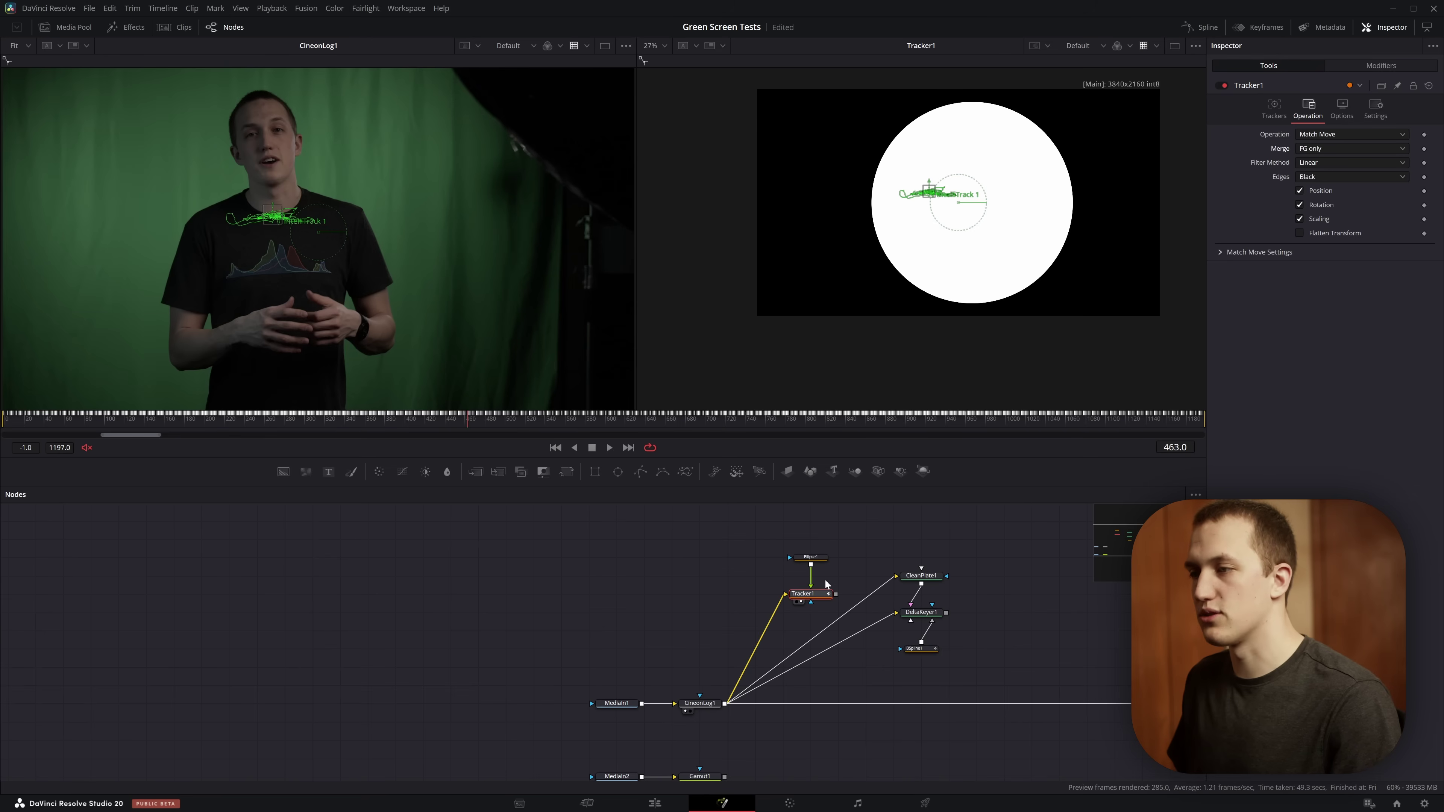
left_click(818, 559)
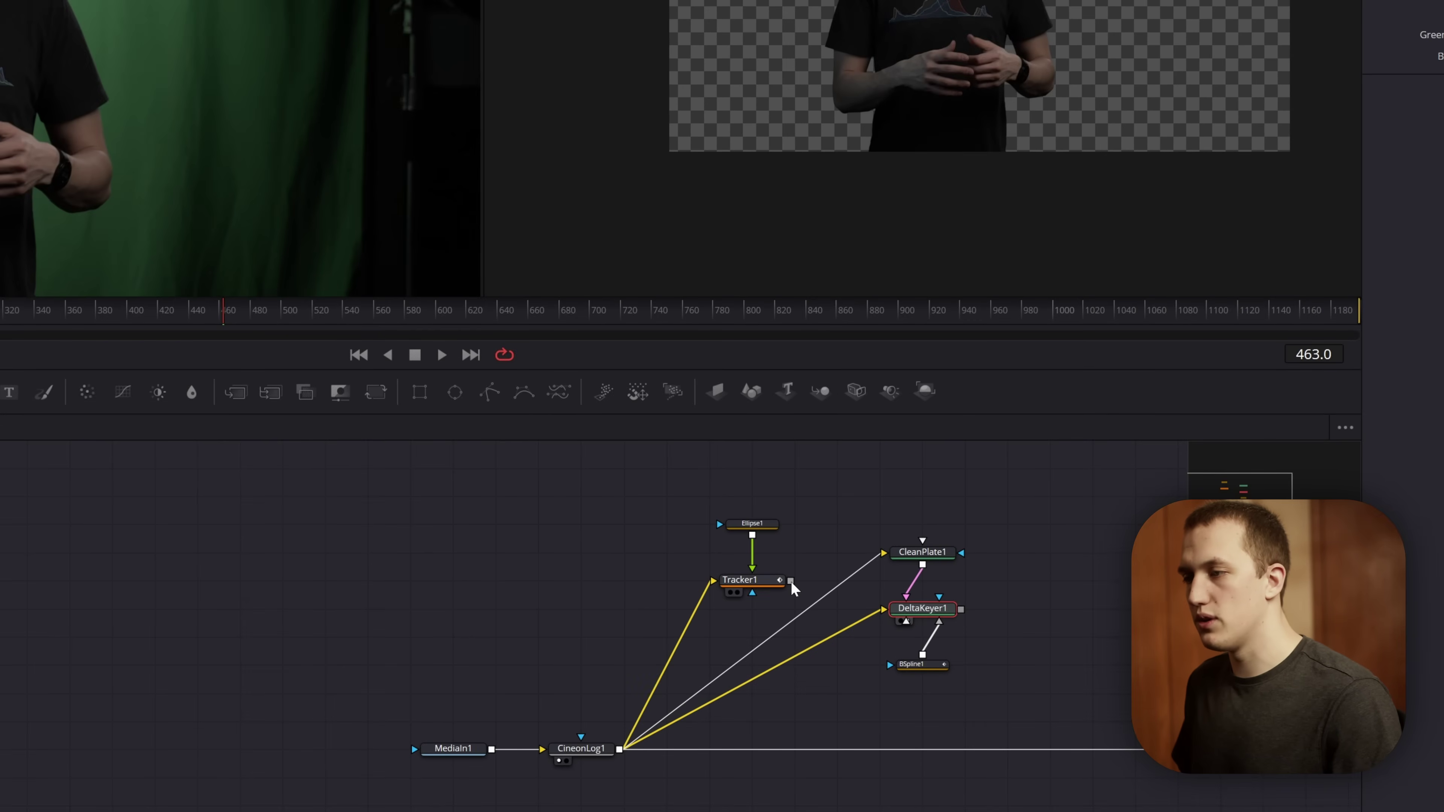
Step: Connect Tracker1's output to DeltaKeyer1's Effect Mask input and enable Apply Mask Inverted on the keyer
left_click_drag(833, 593, 928, 608)
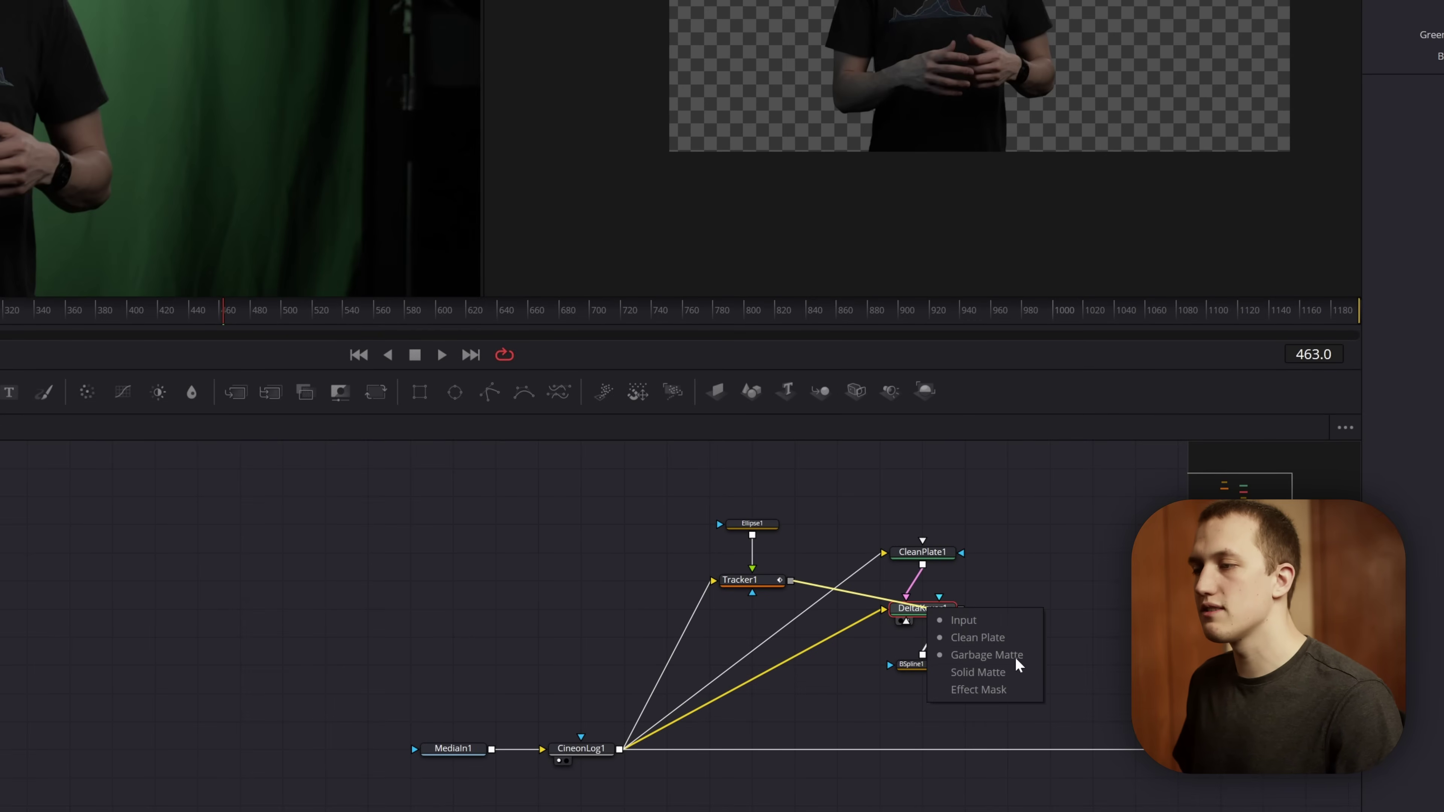
left_click(972, 690)
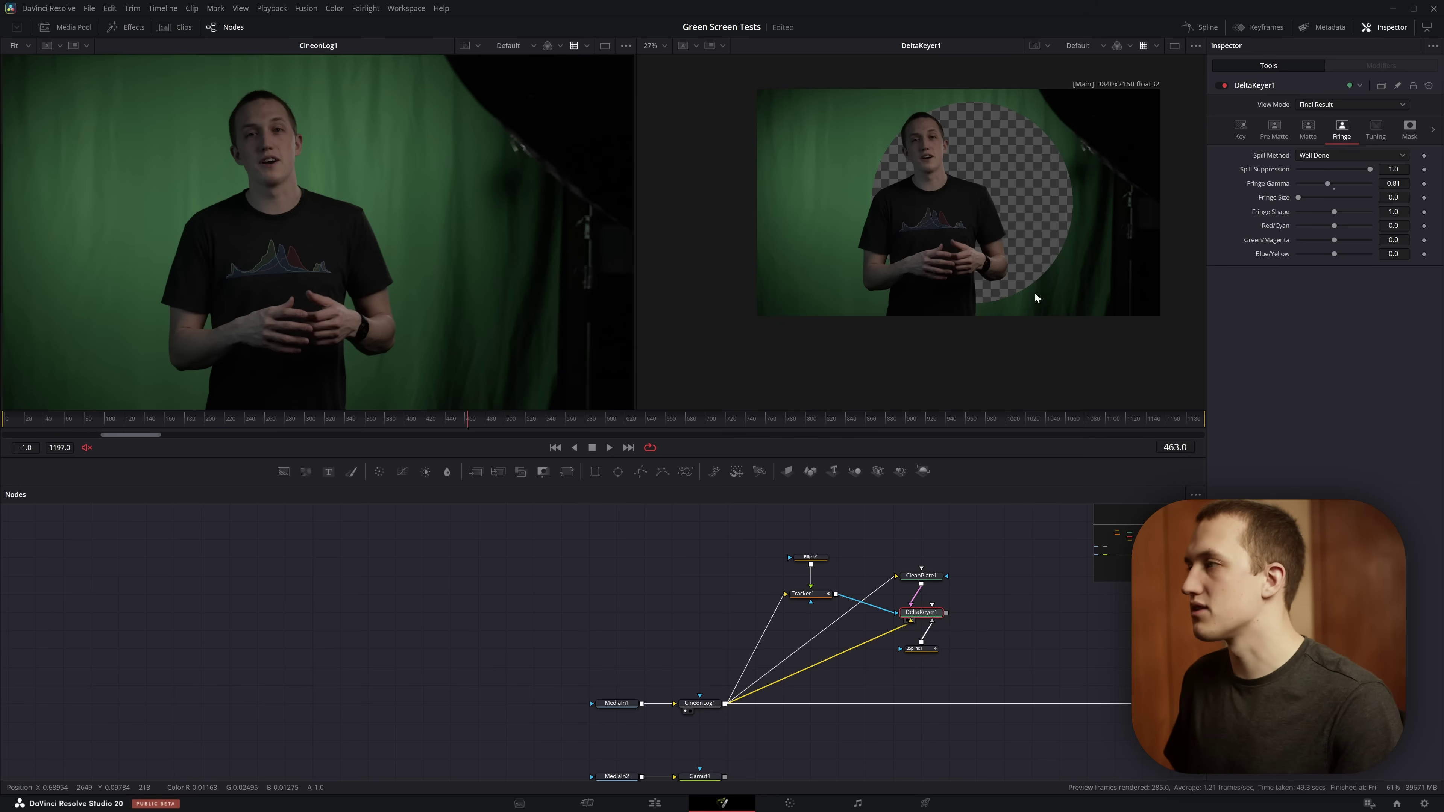
left_click(1434, 131)
left_click(1410, 129)
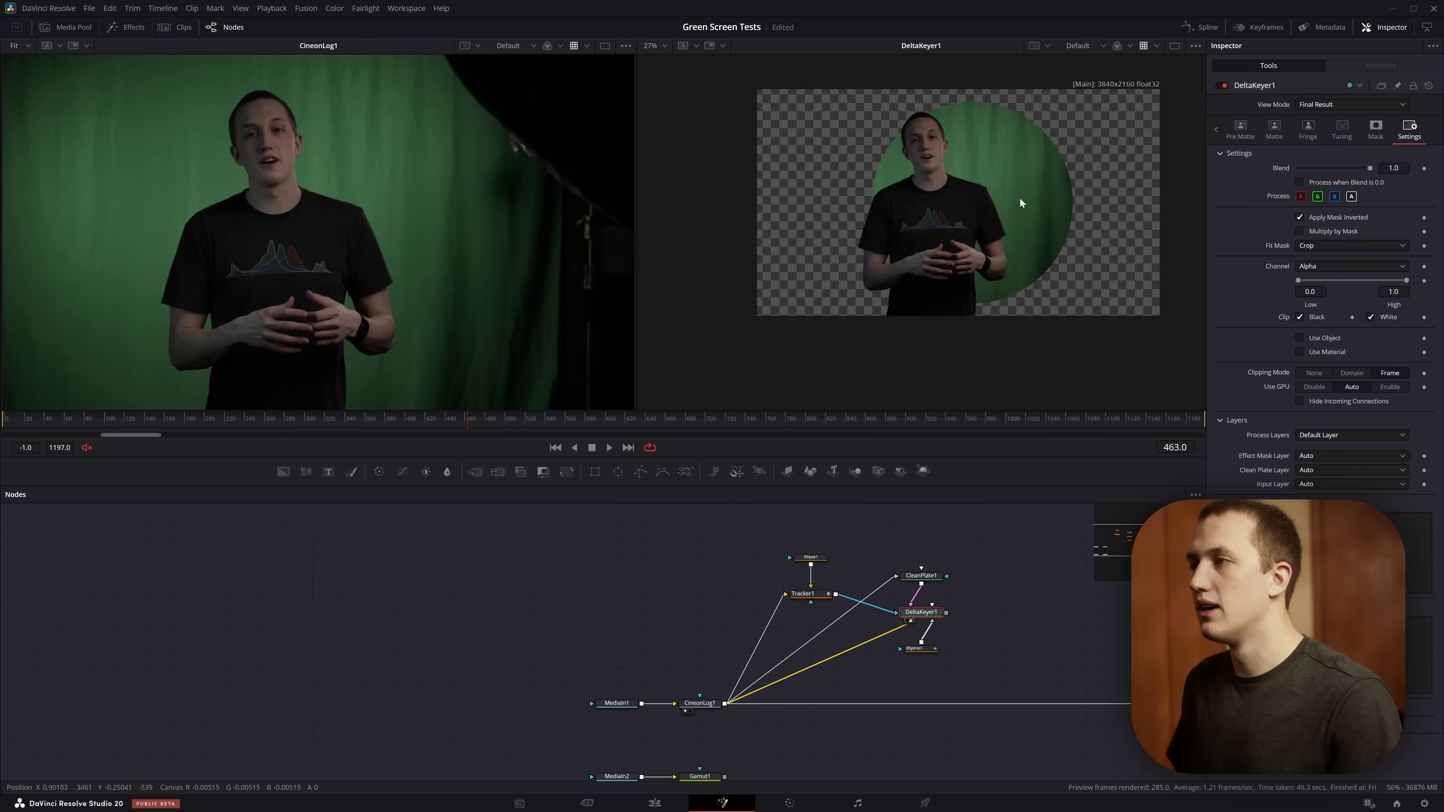
Step: Fit Ellipse1 around the shirt graphic, centred at about 0.407, 0.410 with width about 0.186, height about 0.062 and Soft Edge about 0.0268
left_click(811, 558)
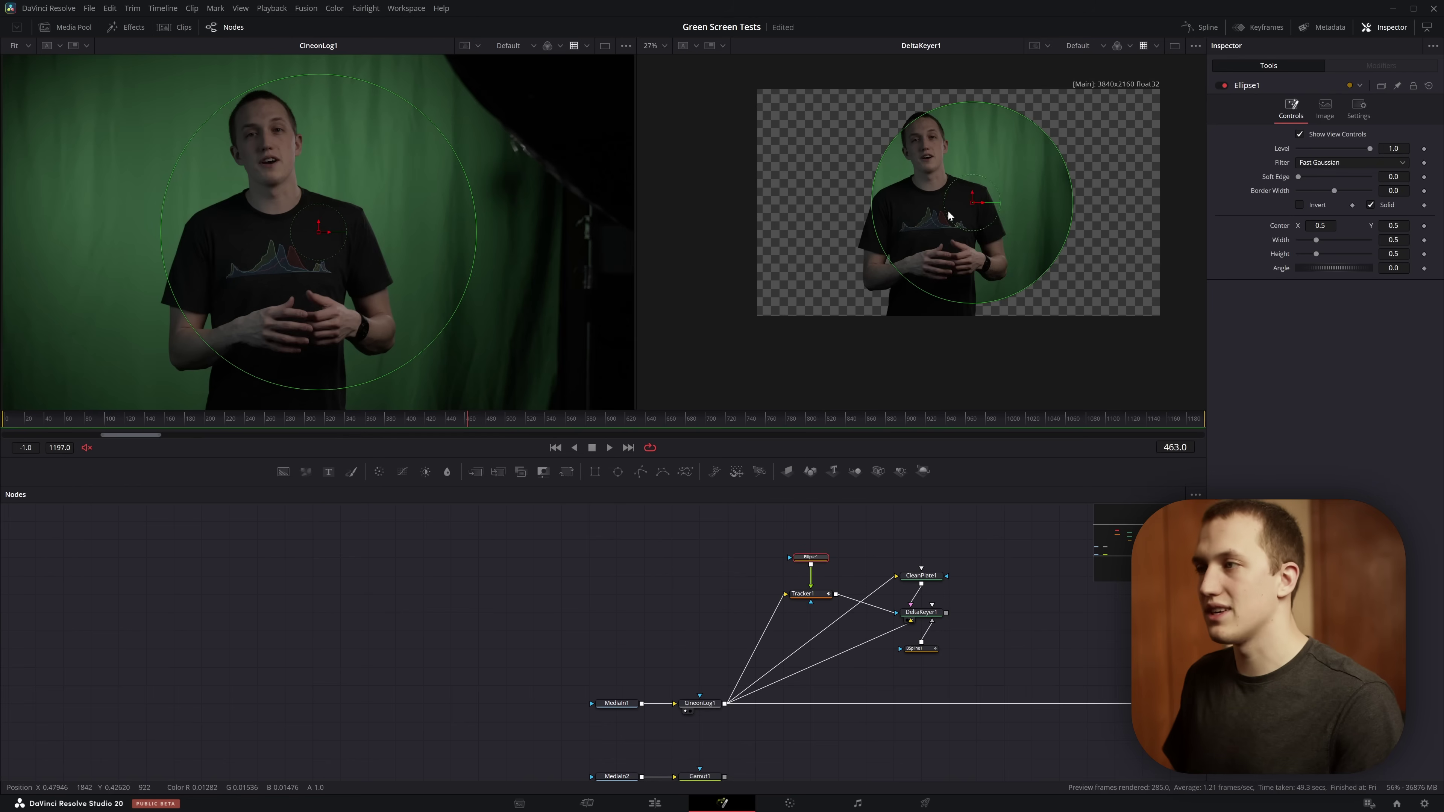
scroll(949, 215, "up", 3)
scroll(962, 225, "down", 1)
left_click_drag(1026, 78, 935, 235)
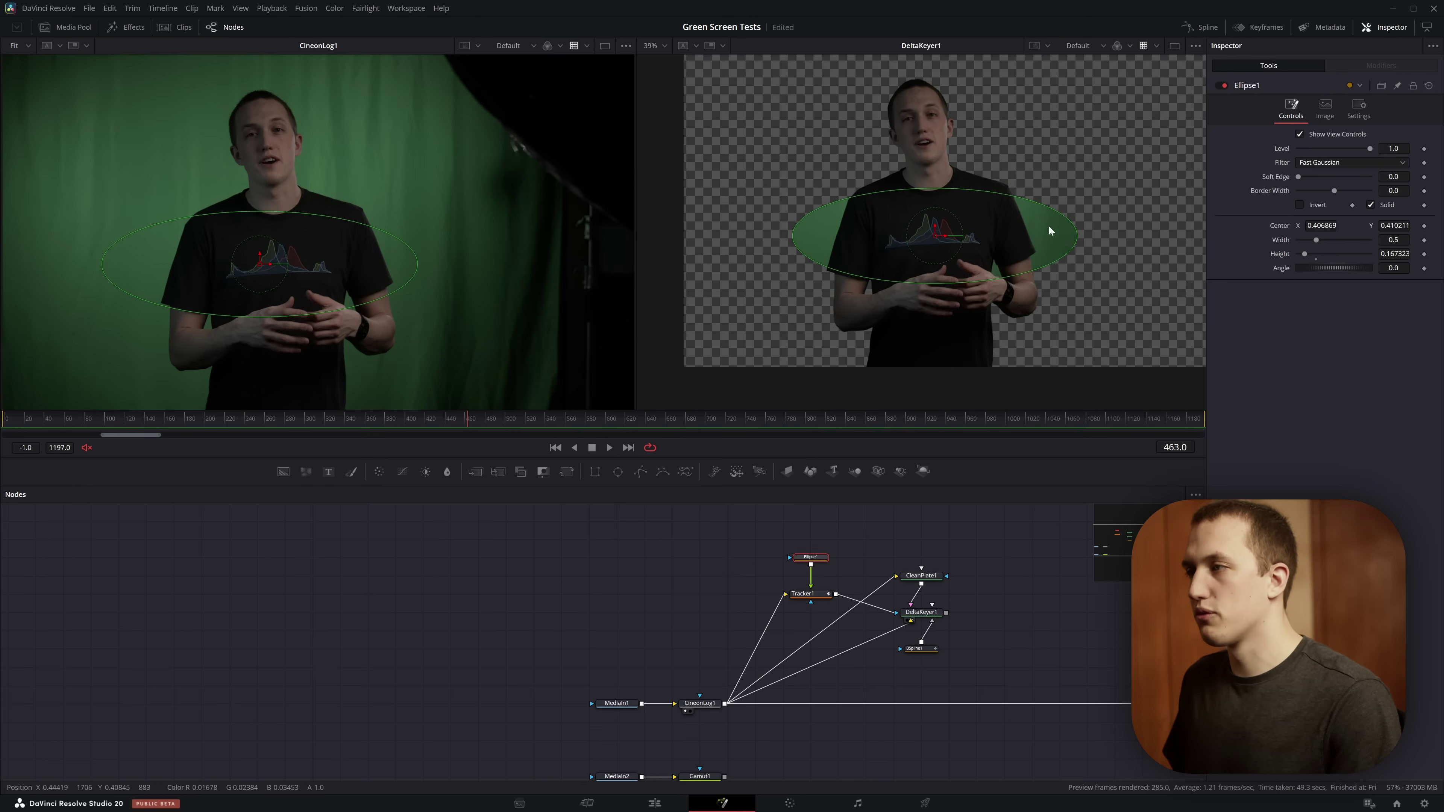
left_click_drag(1071, 218, 982, 228)
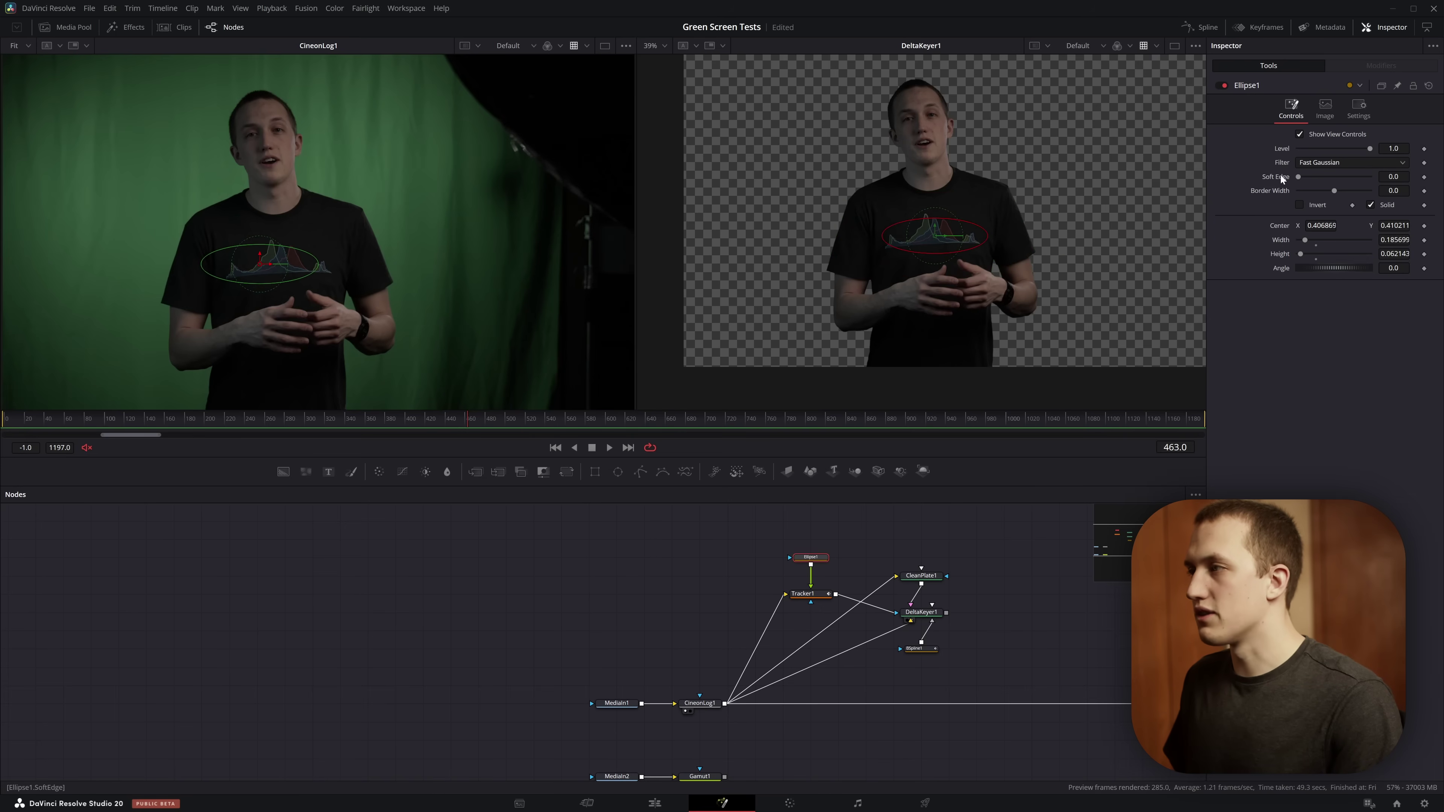
left_click_drag(1299, 176, 1307, 175)
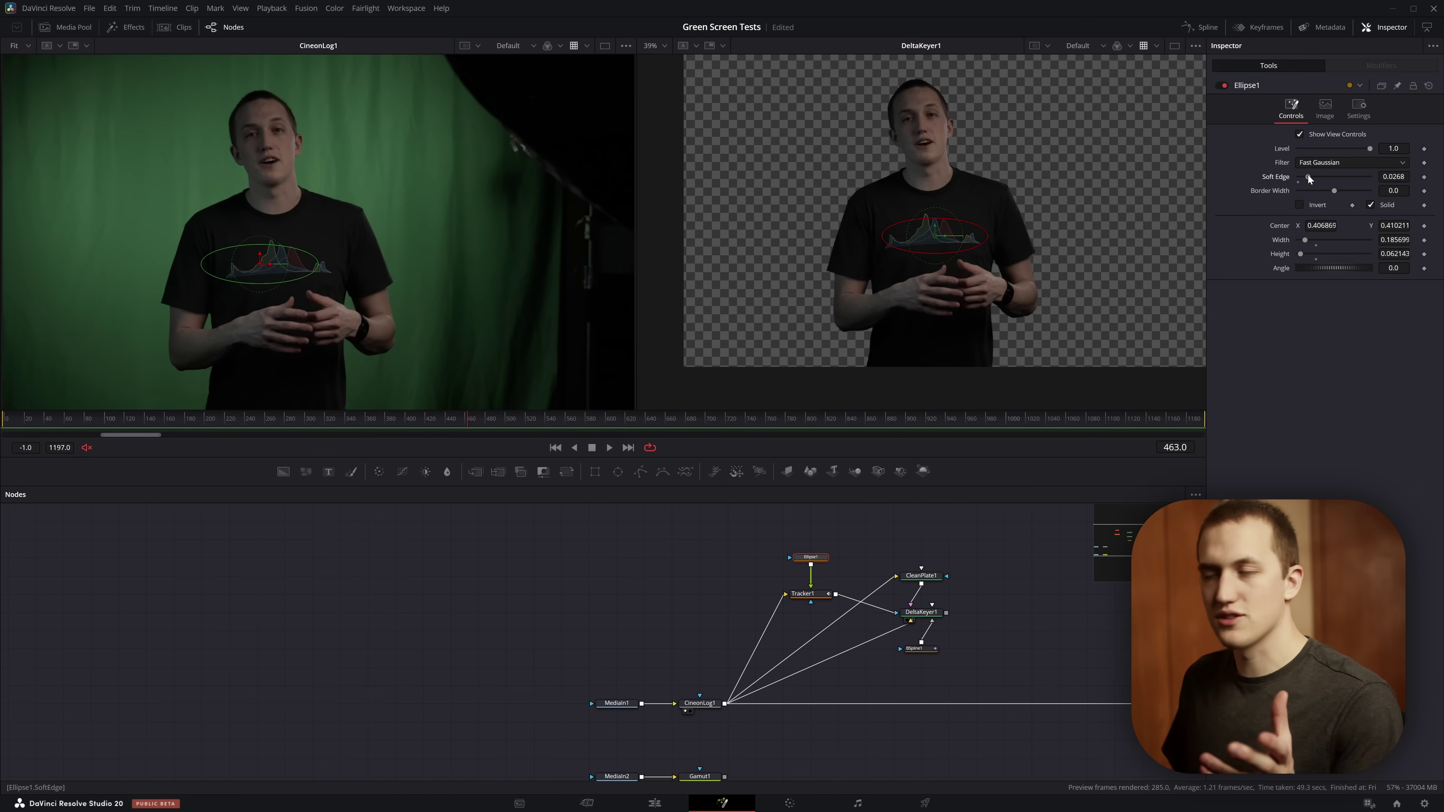
Step: Examine the masked shirt graphic in the keyed result up close and at frames 653 and 463
scroll(963, 240, "up", 2)
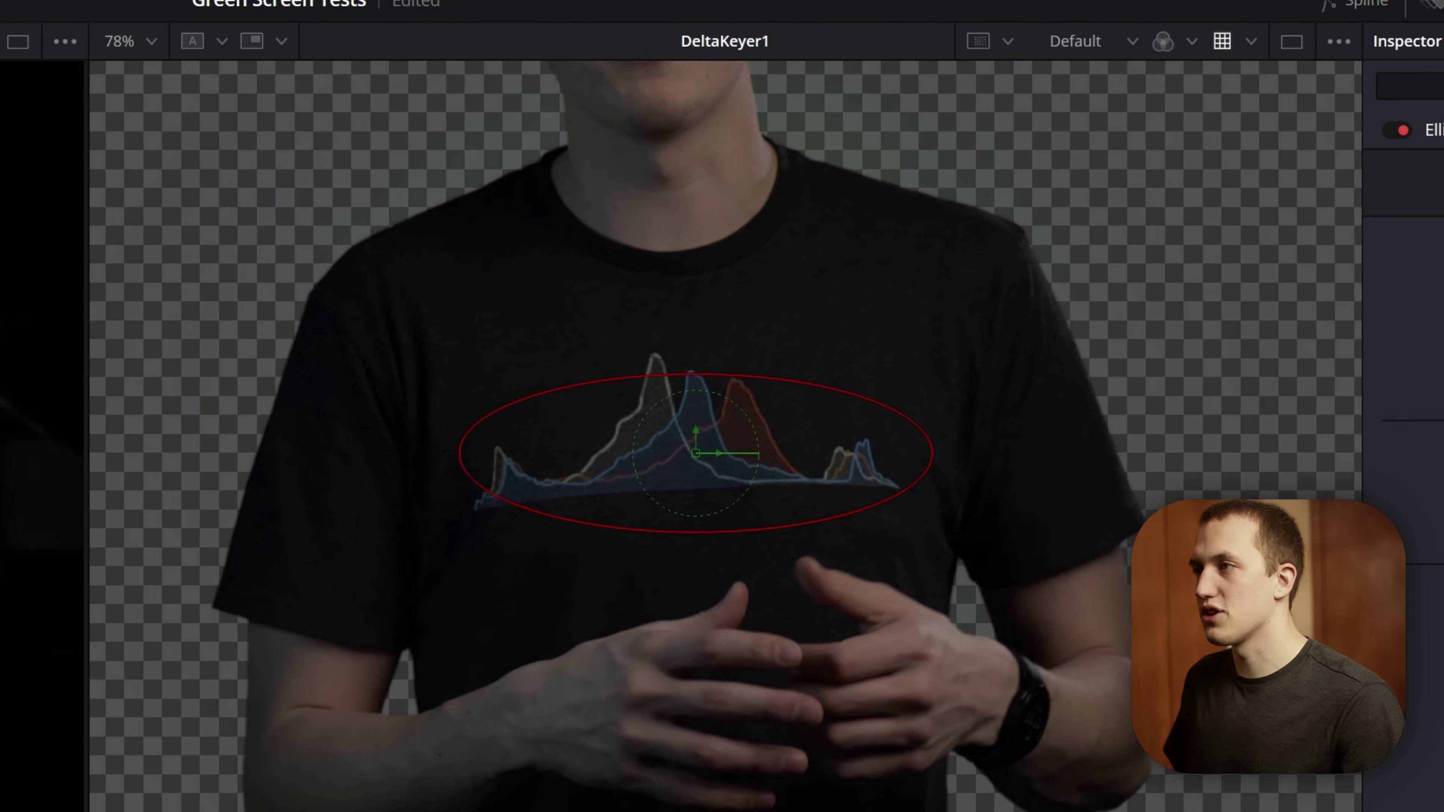
left_click_drag(1000, 189, 953, 351)
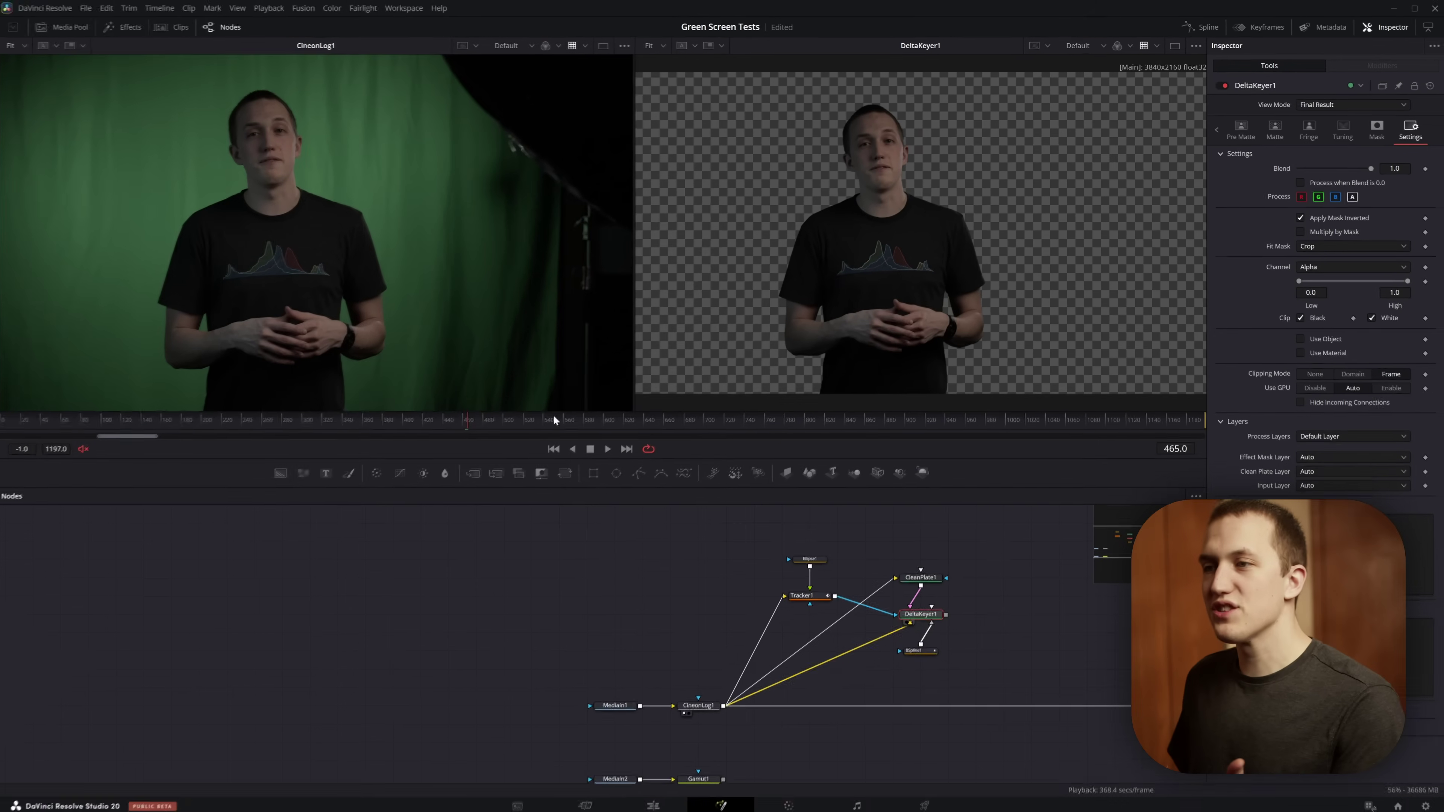
left_click(656, 419)
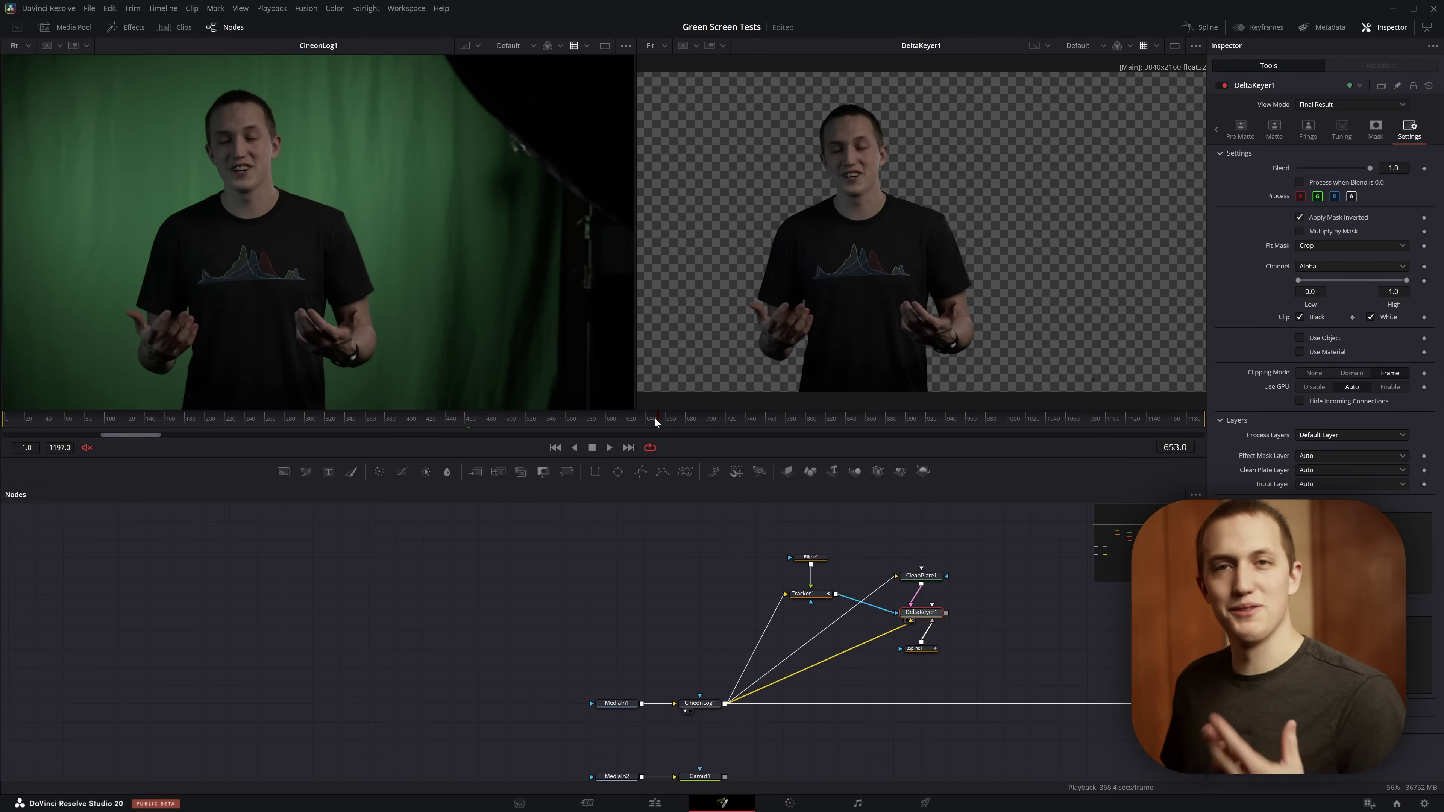
left_click(467, 421)
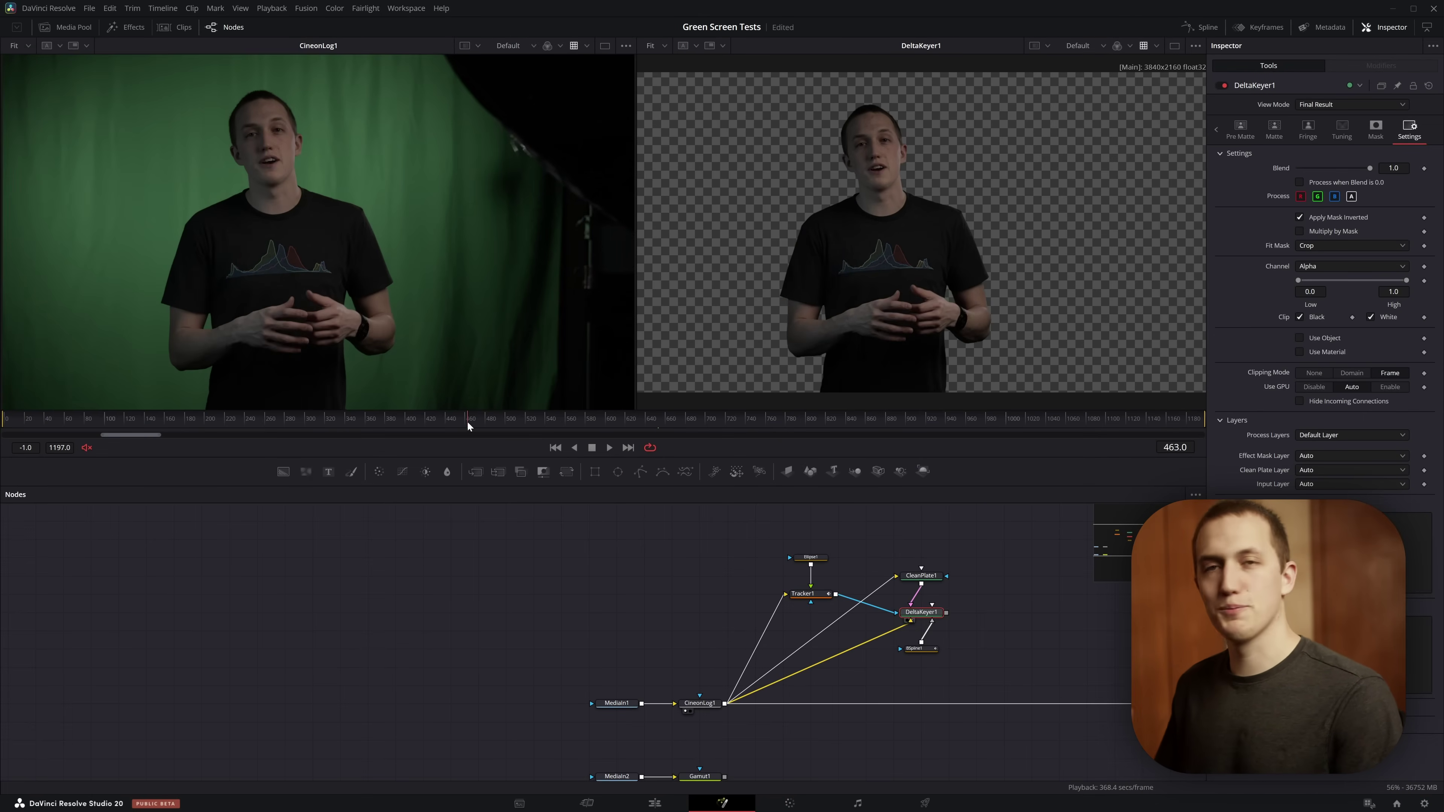
Step: Set the low Threshold of DeltaKeyer1's matte to 0.544 while judging the motion-blurred hand at frame 568
left_click_drag(745, 541, 835, 608)
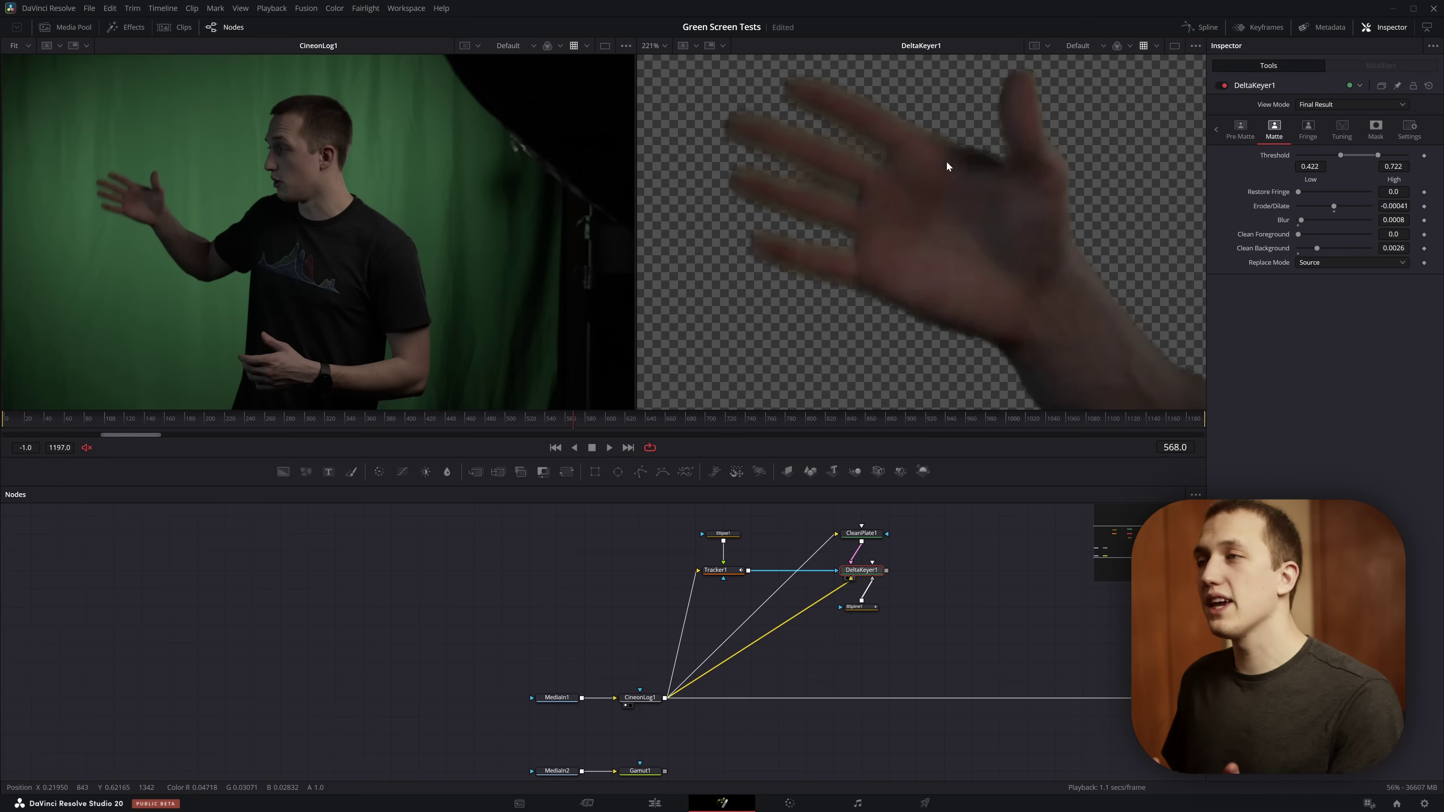
scroll(946, 160, "down", 2)
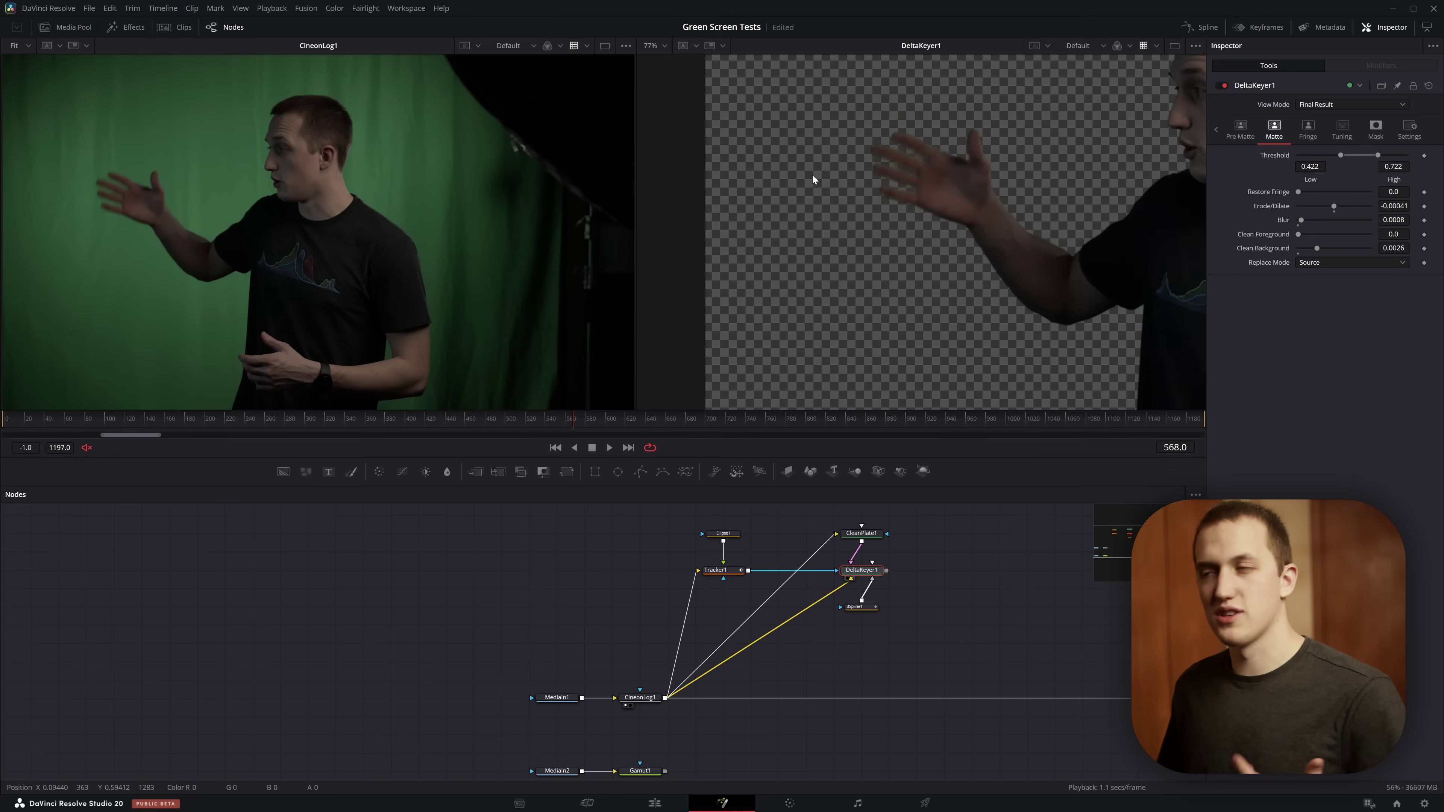
scroll(917, 160, "up", 4)
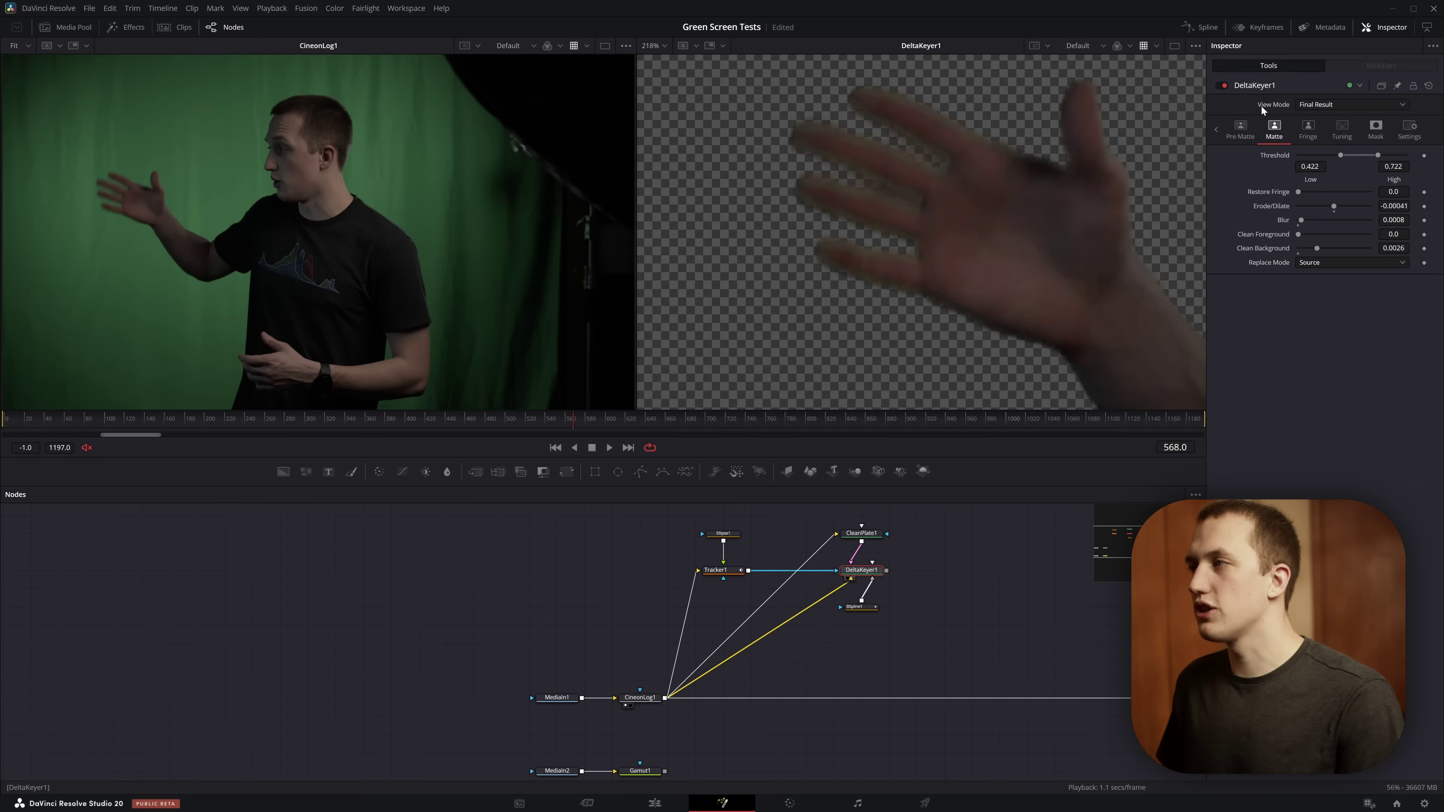
left_click(1349, 156)
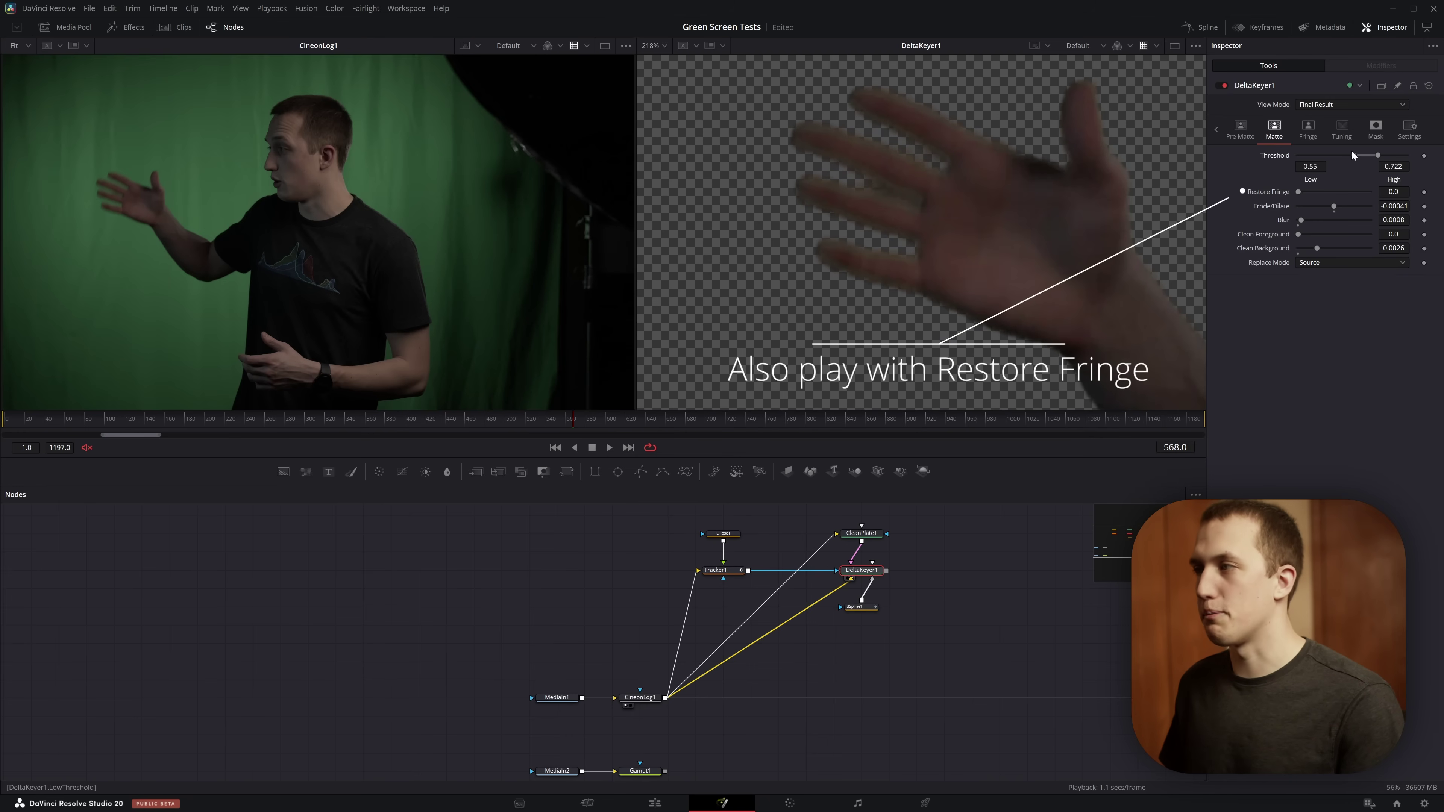
left_click_drag(1352, 153, 1350, 154)
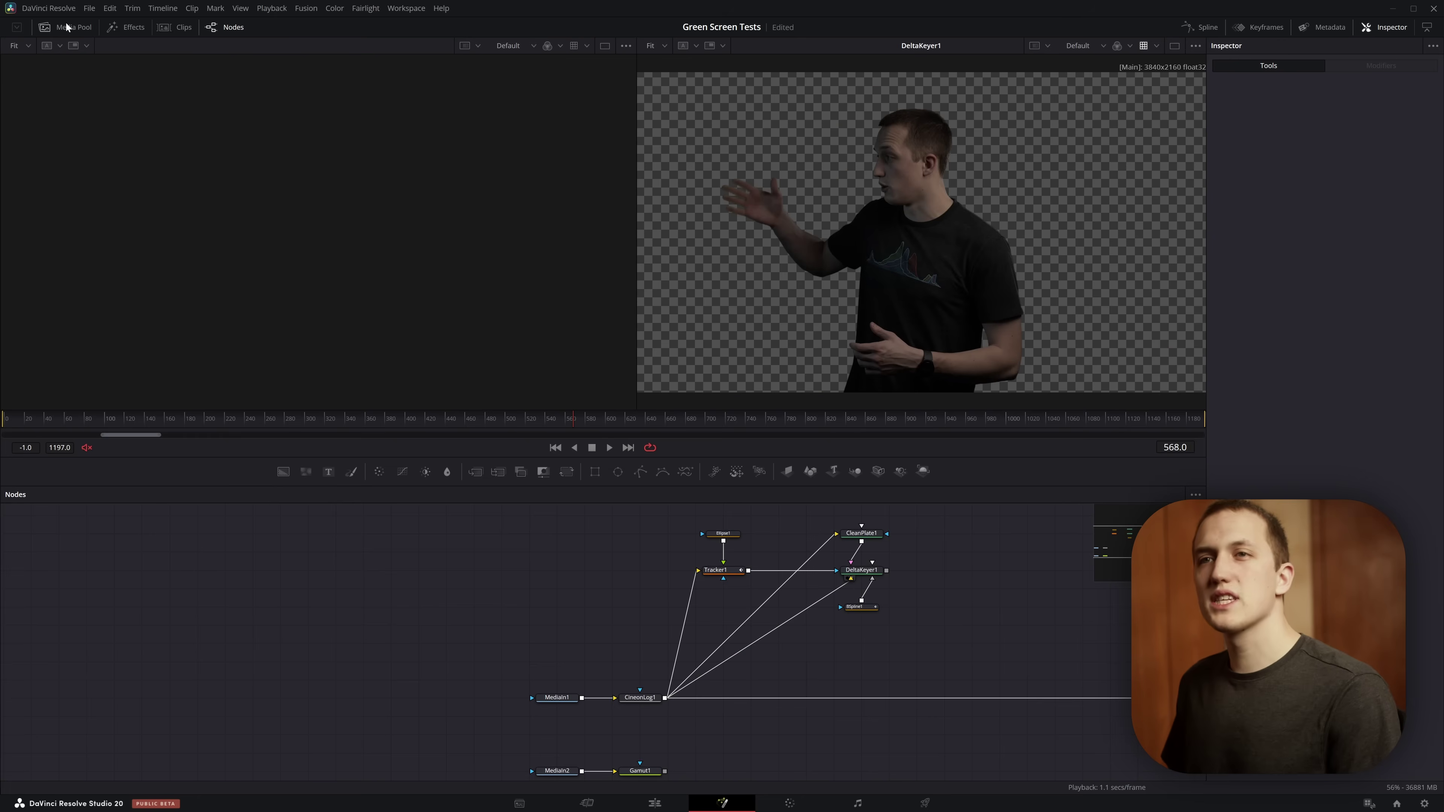
Step: Add the Green Screen[0000-1197].exr clip from the Tutorial Media bin to the node graph and view it beside the keyed result
left_click(73, 27)
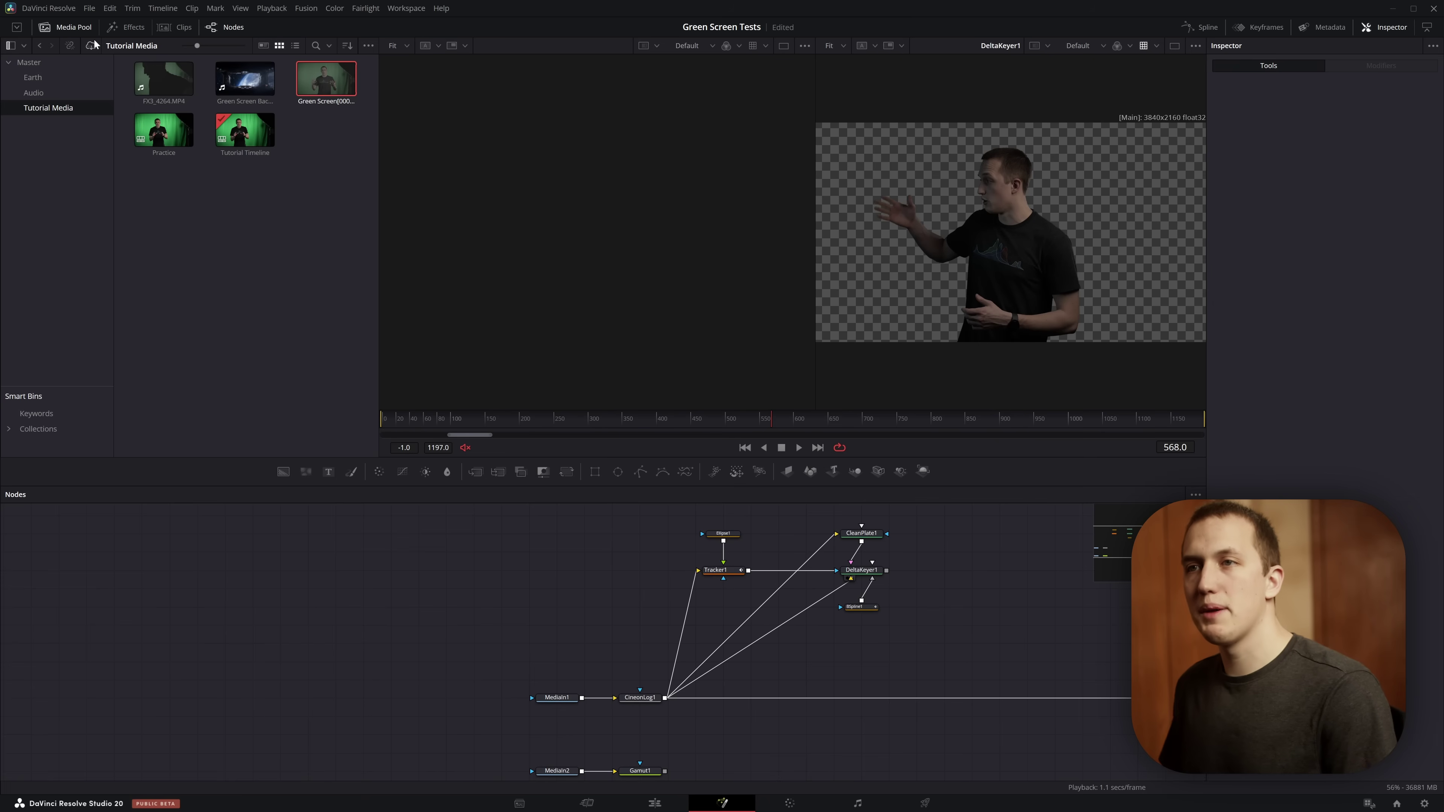
left_click_drag(311, 79, 606, 592)
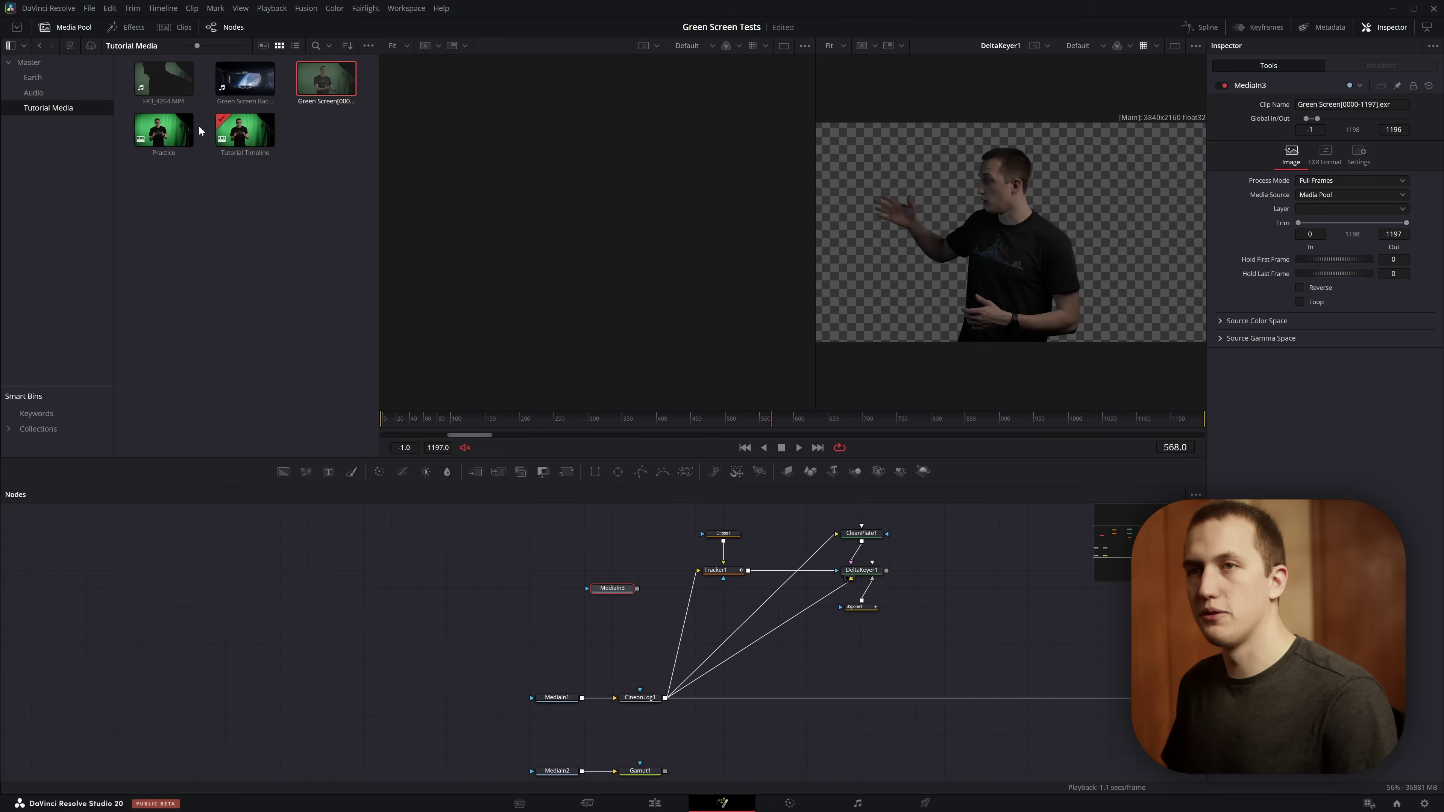
key("1")
left_click(64, 26)
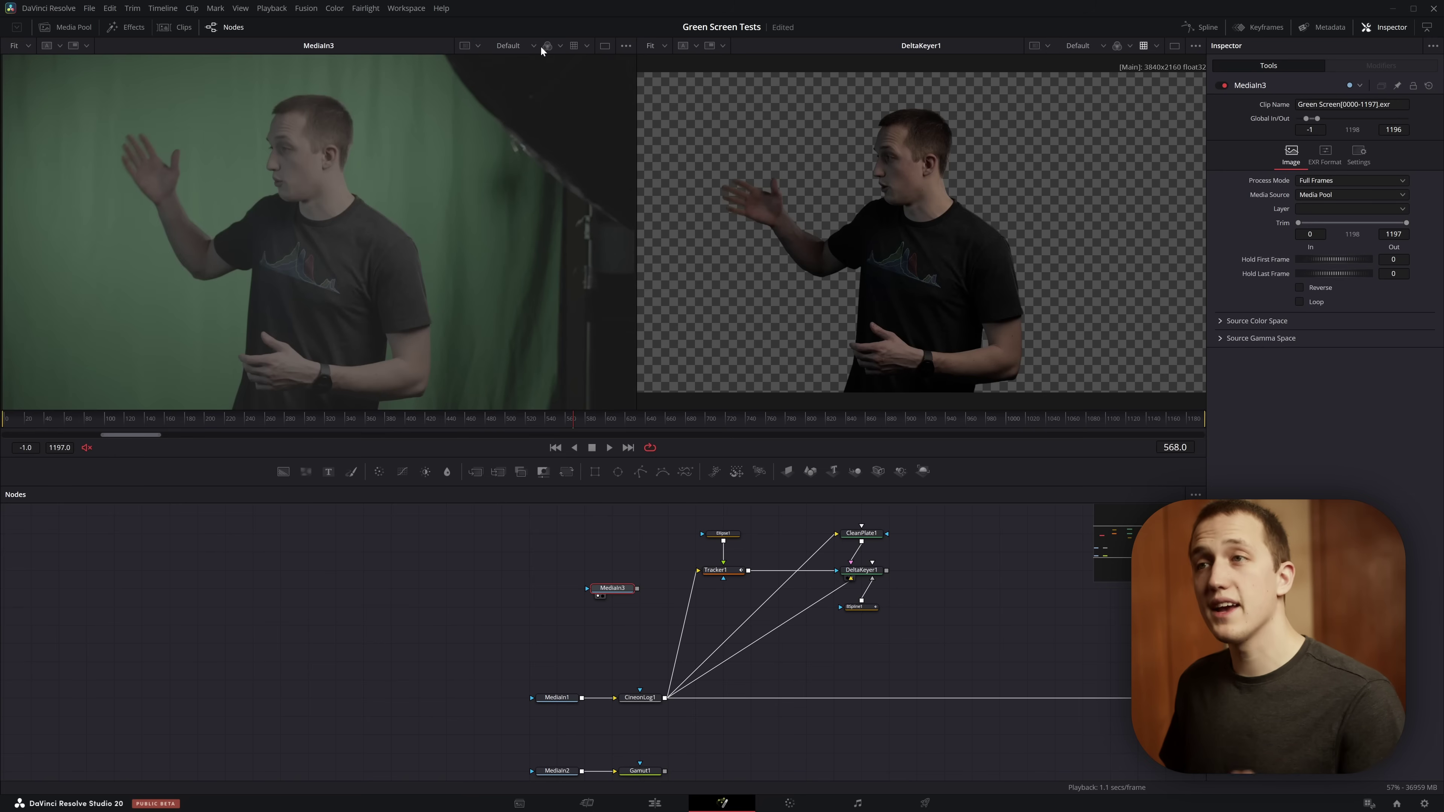
Step: Inspect MediaIn3's vector channel, restore its colour view, and move the node below BSpline1
left_click(561, 44)
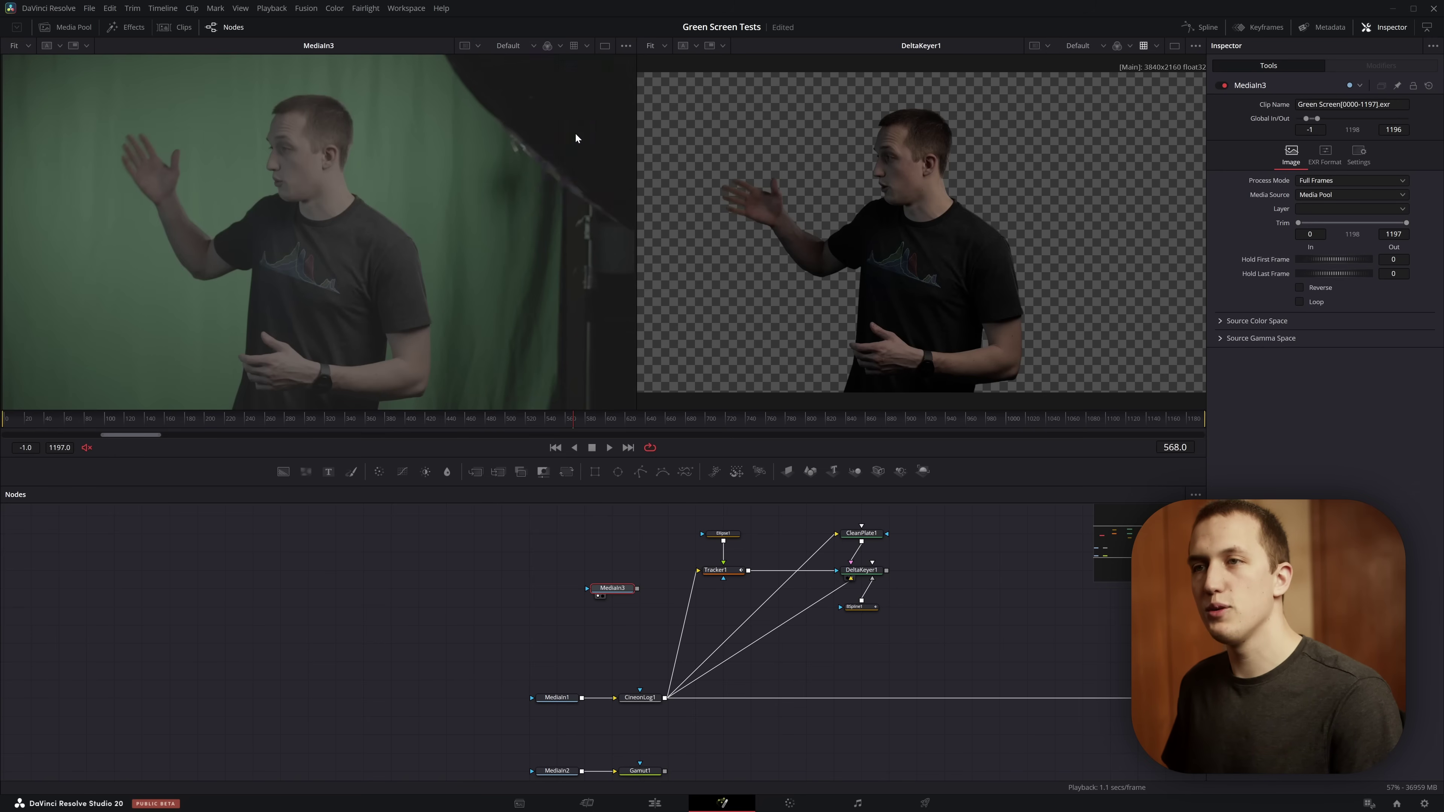
left_click(569, 135)
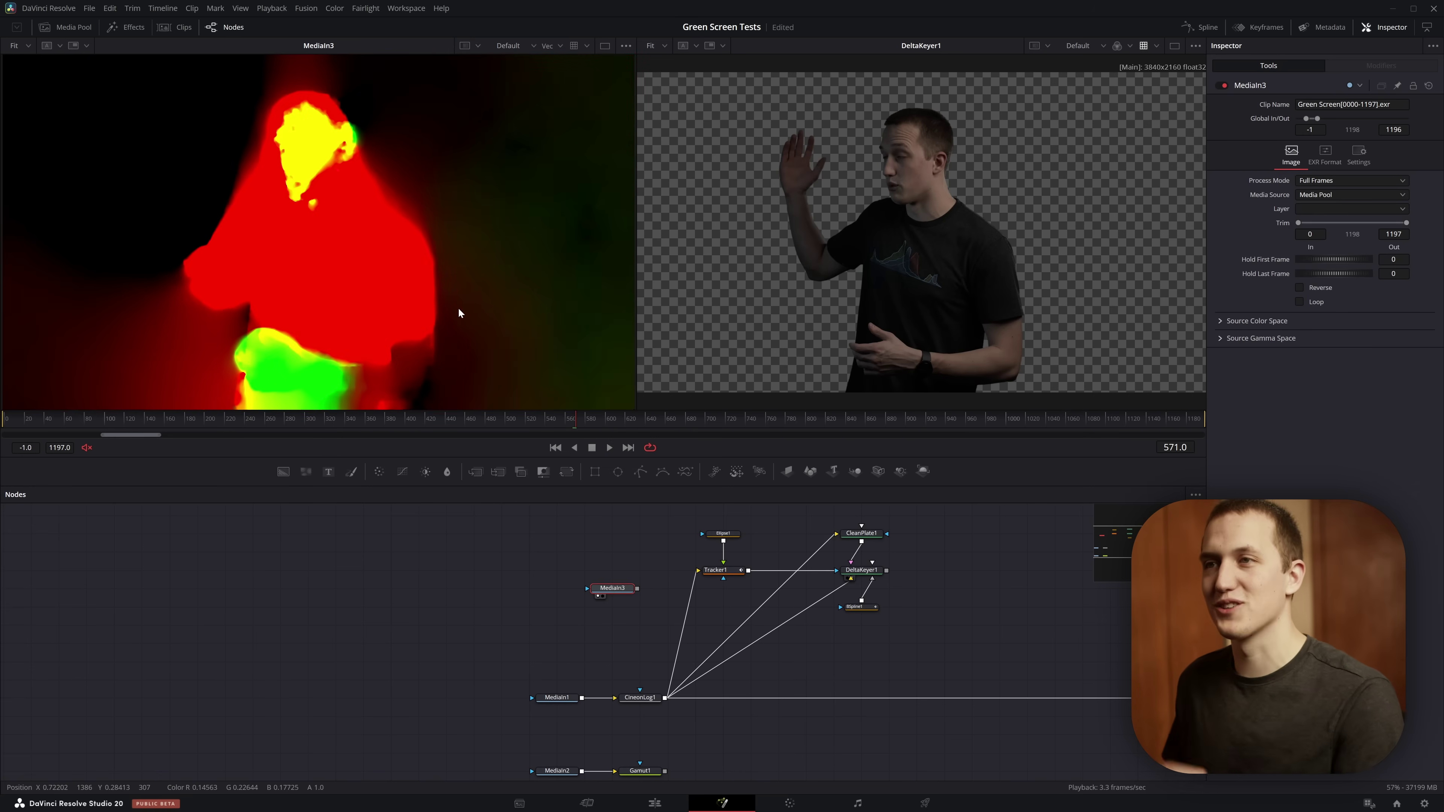
key("c")
left_click_drag(596, 598, 846, 651)
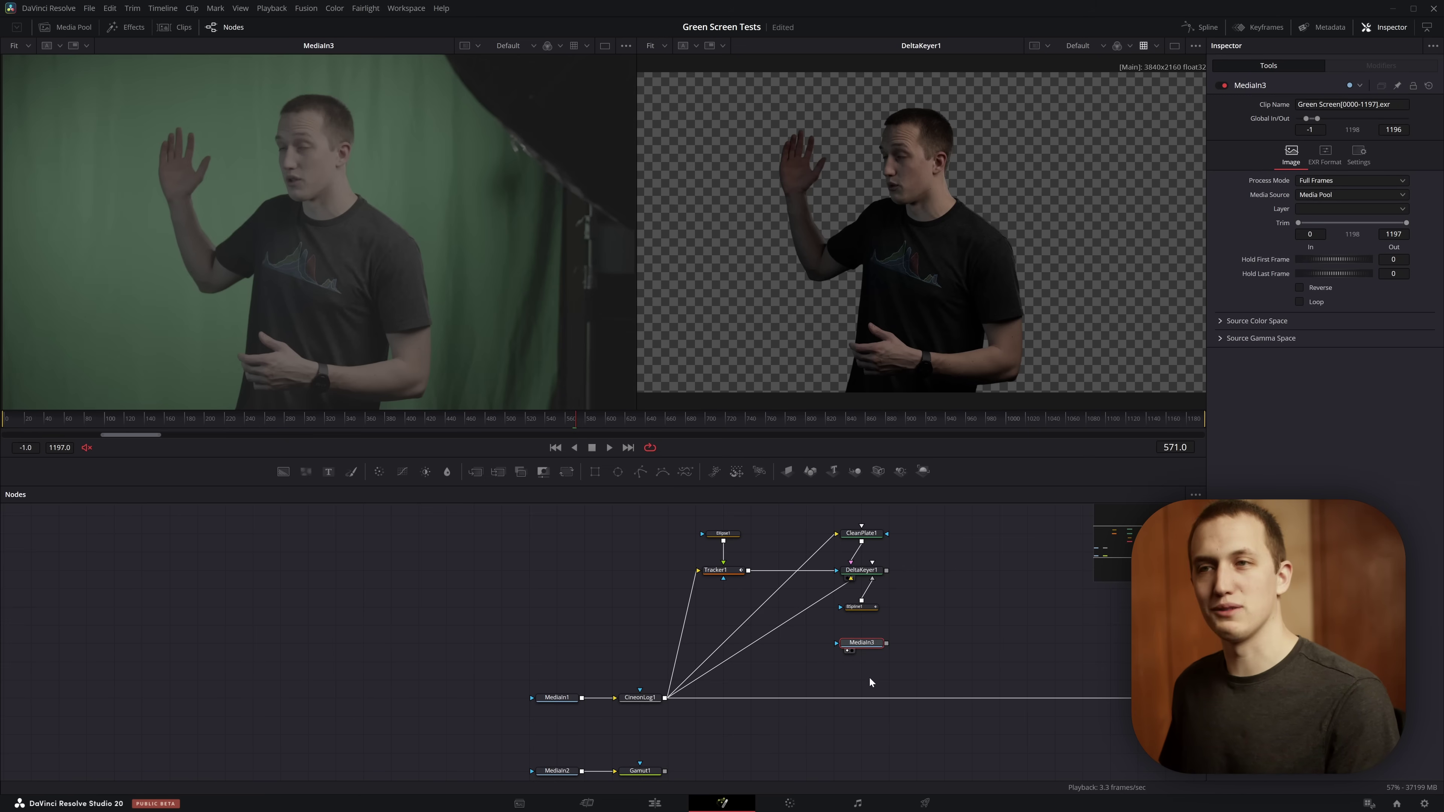
Step: Add an Optical Flow node below MediaIn3 and connect CineonLog1's output to it
key("shift+space")
type("opti")
key("Return")
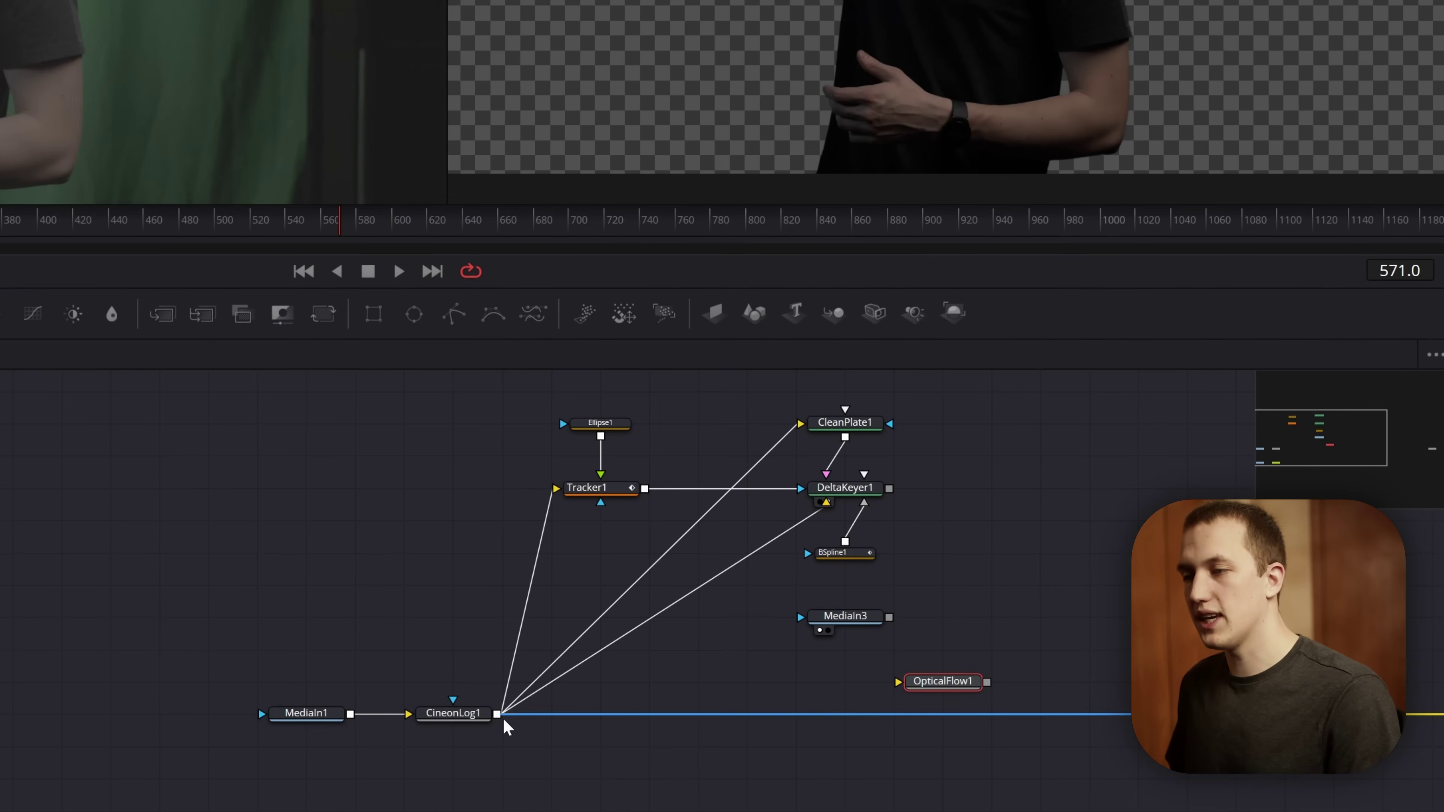
left_click_drag(498, 715, 853, 666)
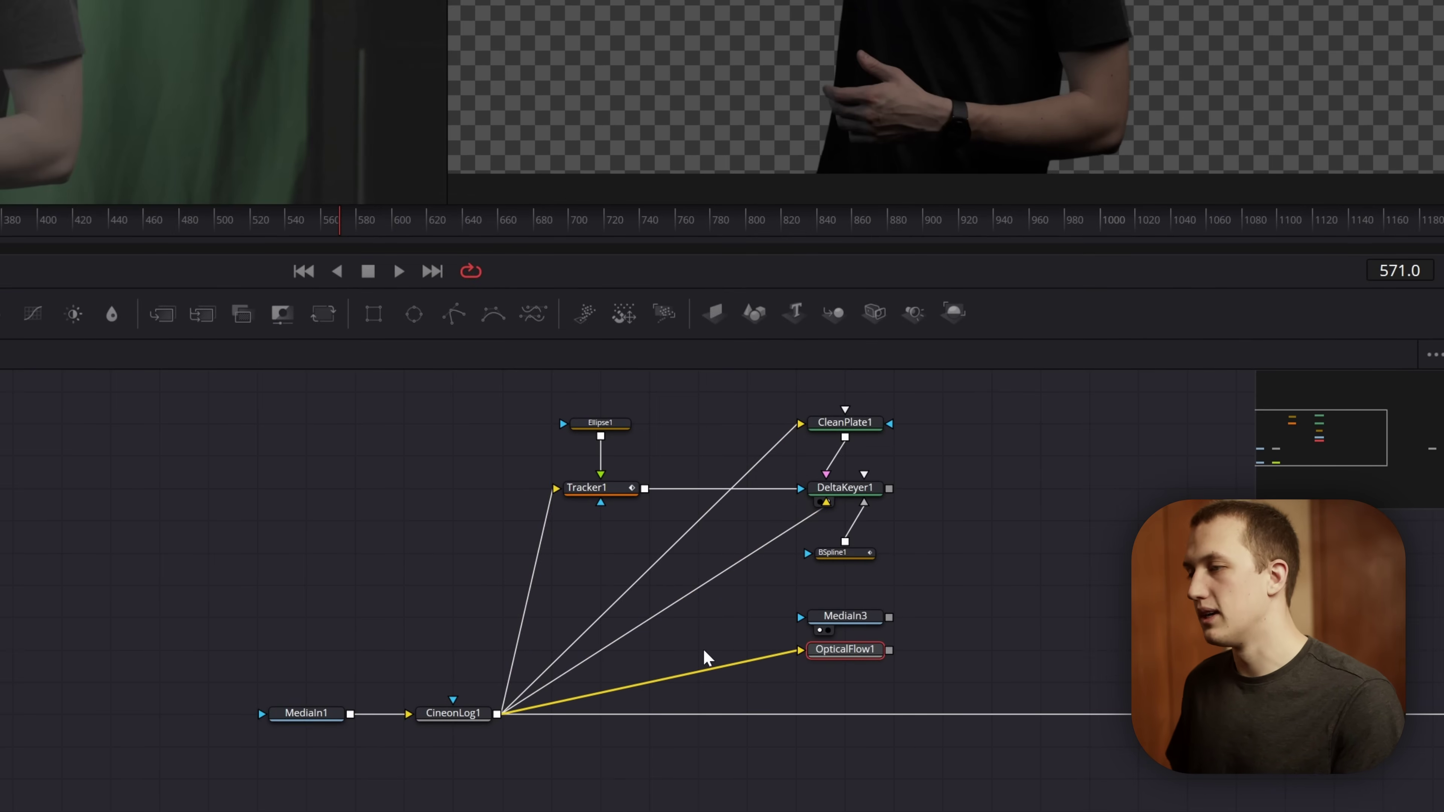
Step: Add a Vector Motion Blur node and connect DeltaKeyer1's output to its main input
left_click(969, 596)
key("shift+space")
type("vec")
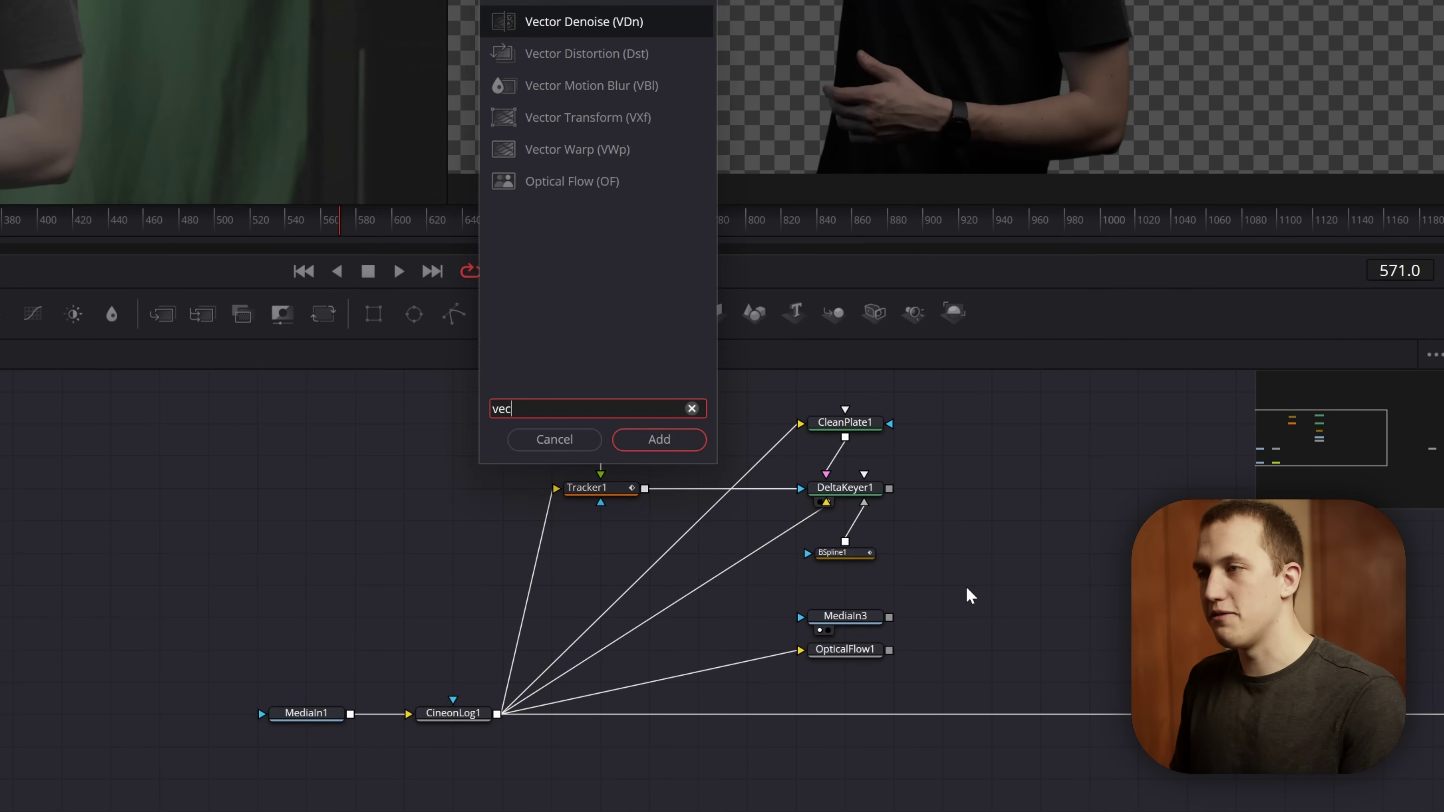
key("Down")
key("Down")
key("Return")
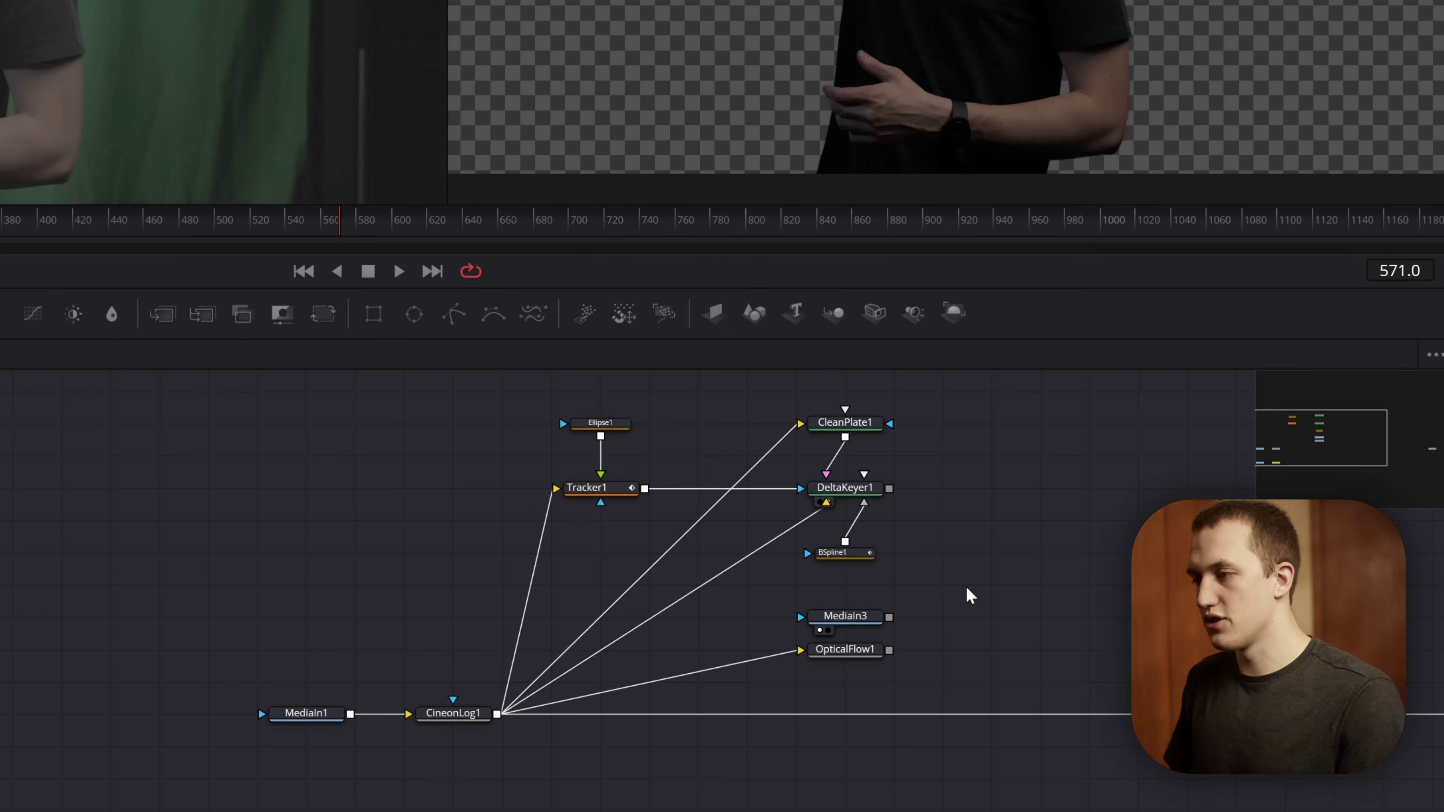
left_click_drag(889, 488, 929, 590)
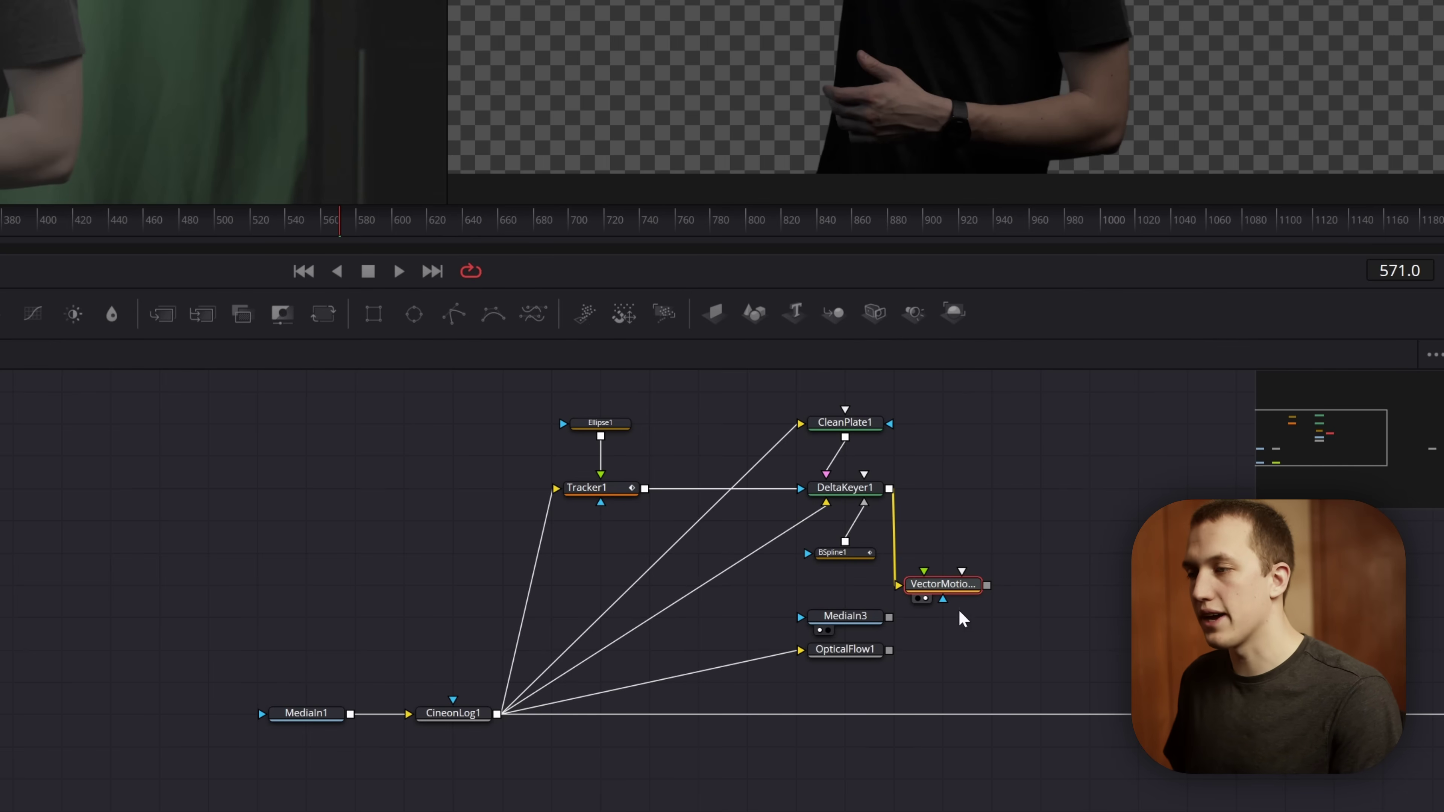
Step: Shift MediaIn3 away from the keyer column and connect its output to the Vector Motion Blur node's Vectors input
left_click_drag(841, 621, 792, 621)
left_click(853, 651)
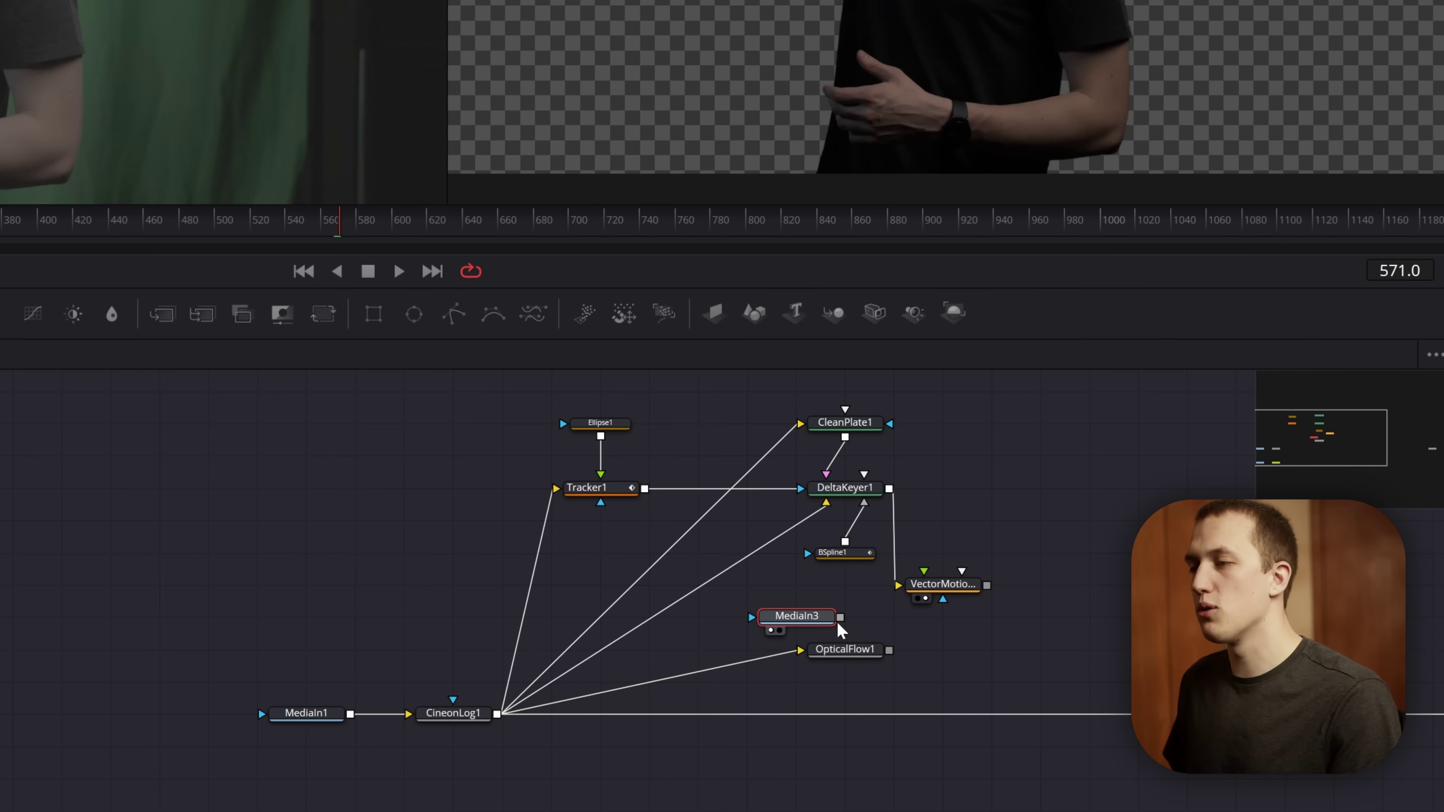
left_click_drag(840, 617, 1001, 634)
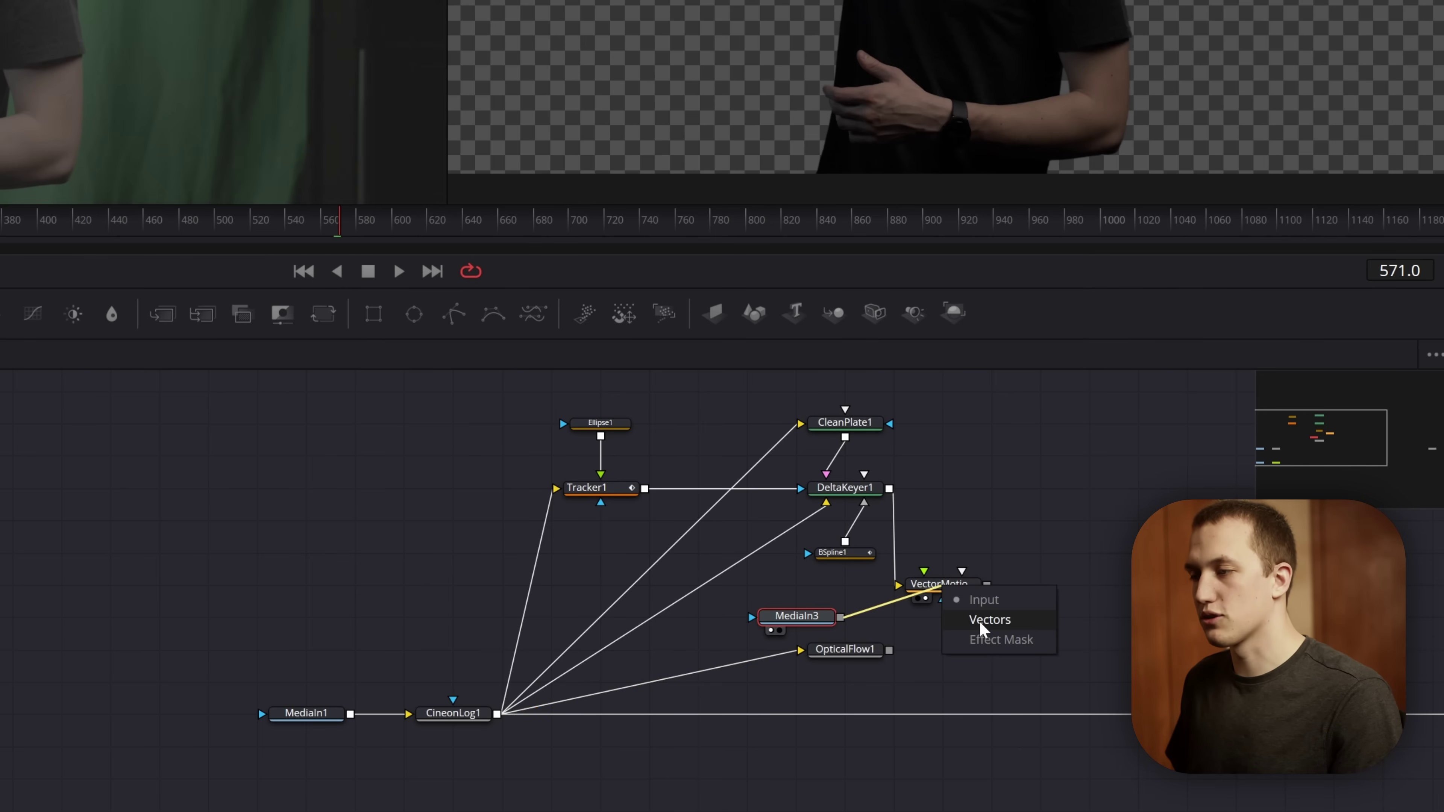
left_click(982, 629)
Step: Delete the OpticalFlow1 node and align the Vector Motion Blur node beside MediaIn3
left_click(827, 649)
key("Delete")
left_click_drag(937, 586, 932, 618)
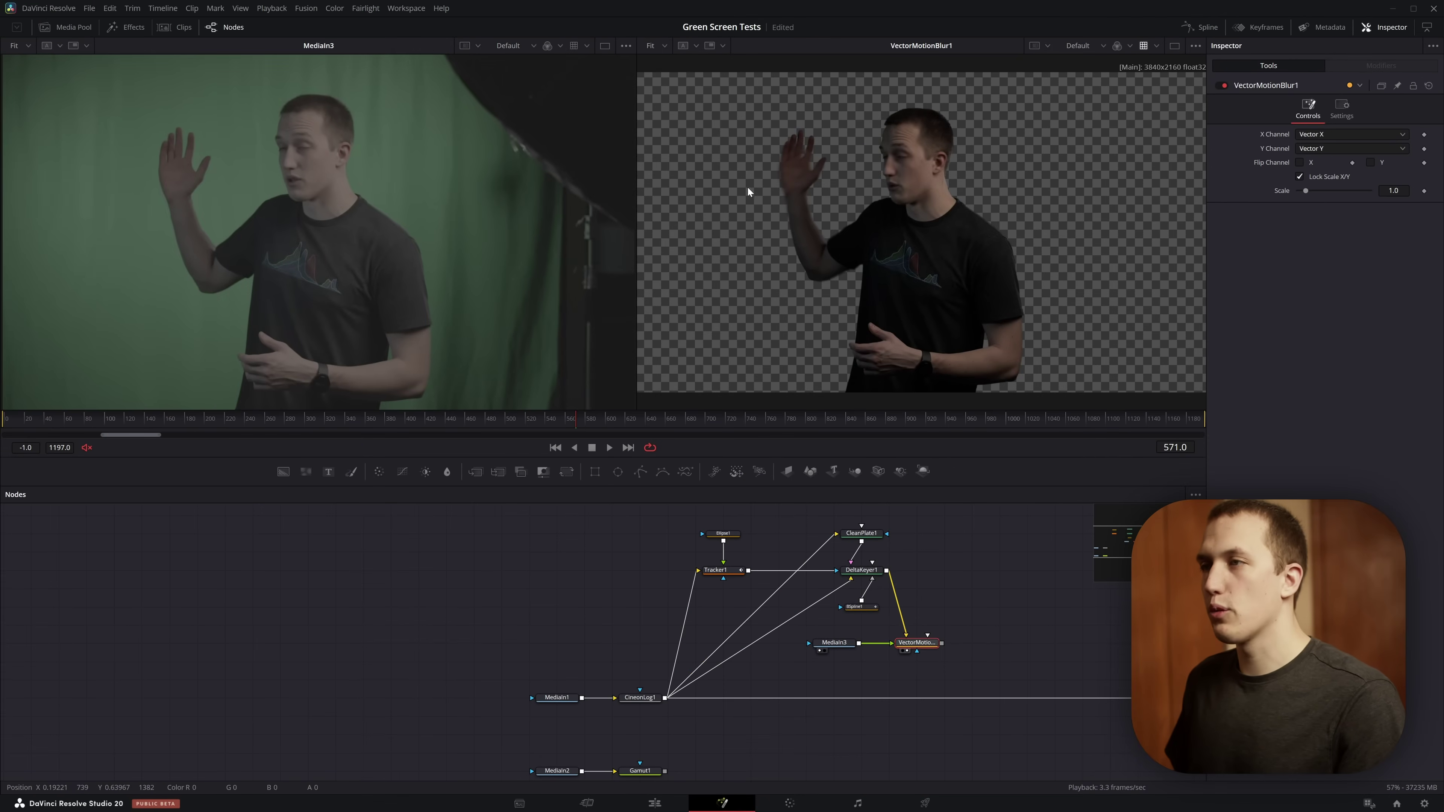
Step: Set VectorMotionBlur1's Scale to 0.96 and check the blurred hand on frame 572
scroll(747, 187, "up", 5)
left_click_drag(1307, 191, 1304, 191)
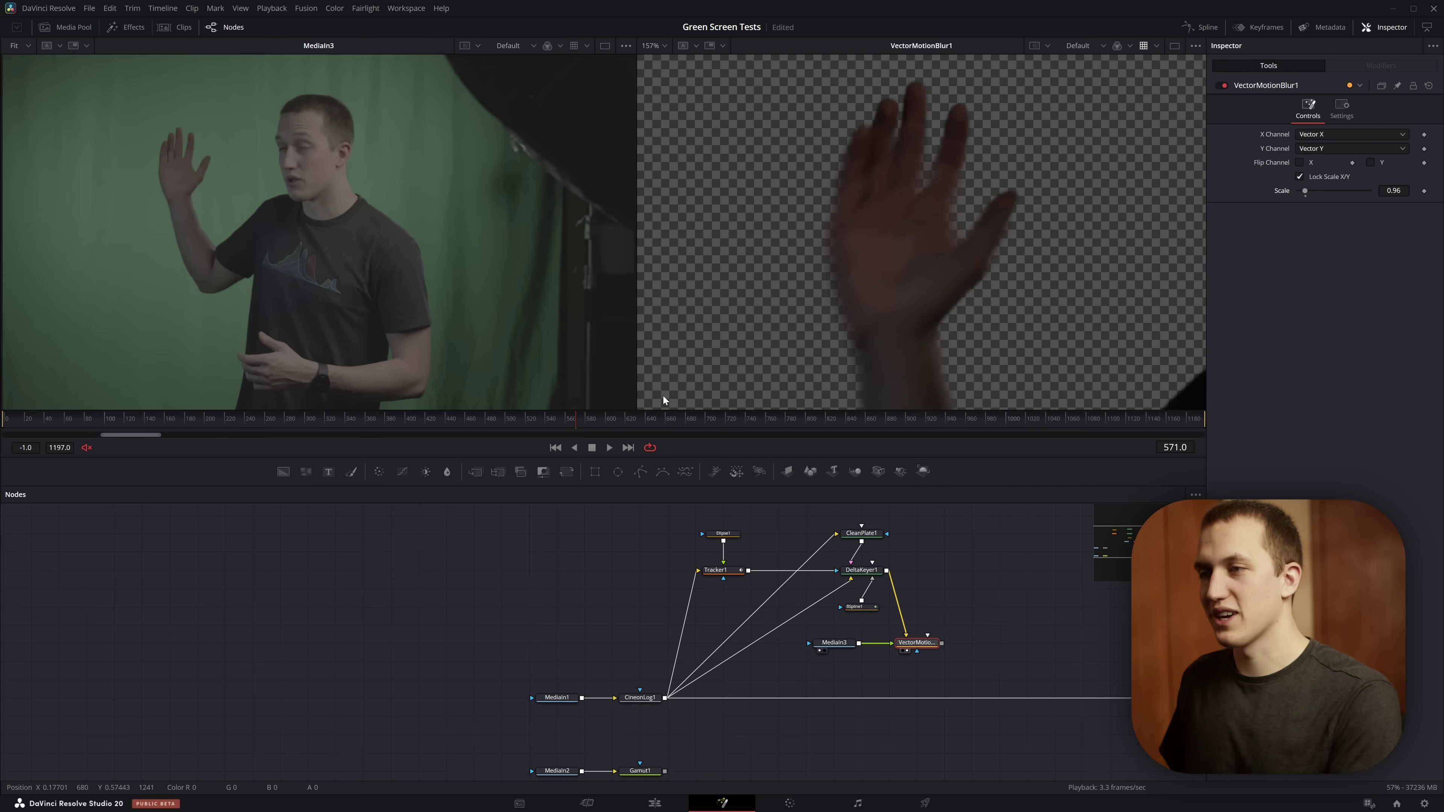
key("Right")
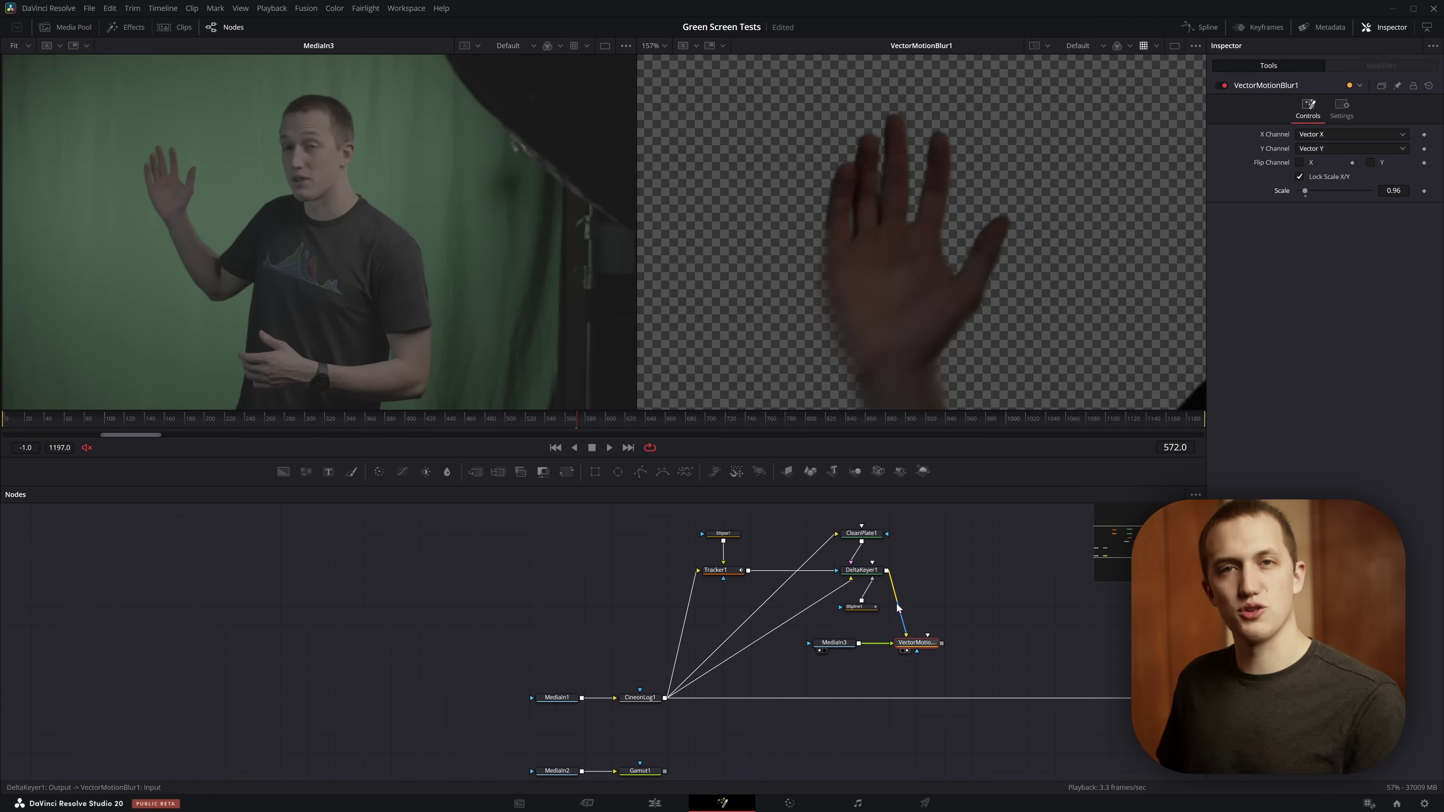
key("ctrl+f")
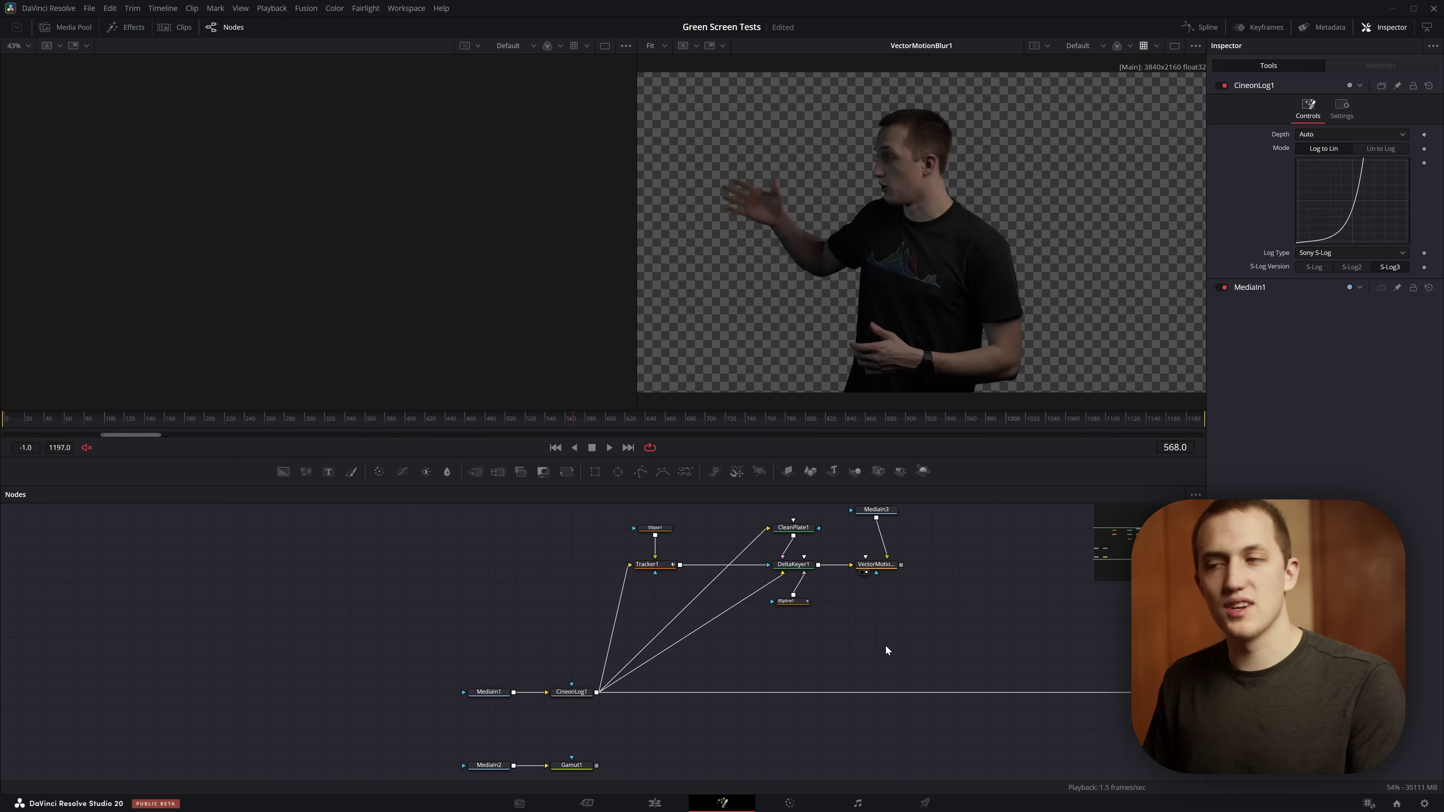
Step: Merge the VectorMotionBlur1 output as foreground over the Gamut1 background, swapping the merge inputs as needed, and view the Merge1 composite
scroll(921, 638, "down", 3)
left_click_drag(953, 639, 852, 602)
left_click_drag(1000, 626, 631, 590)
left_click_drag(571, 646, 811, 563)
key("ctrl+t")
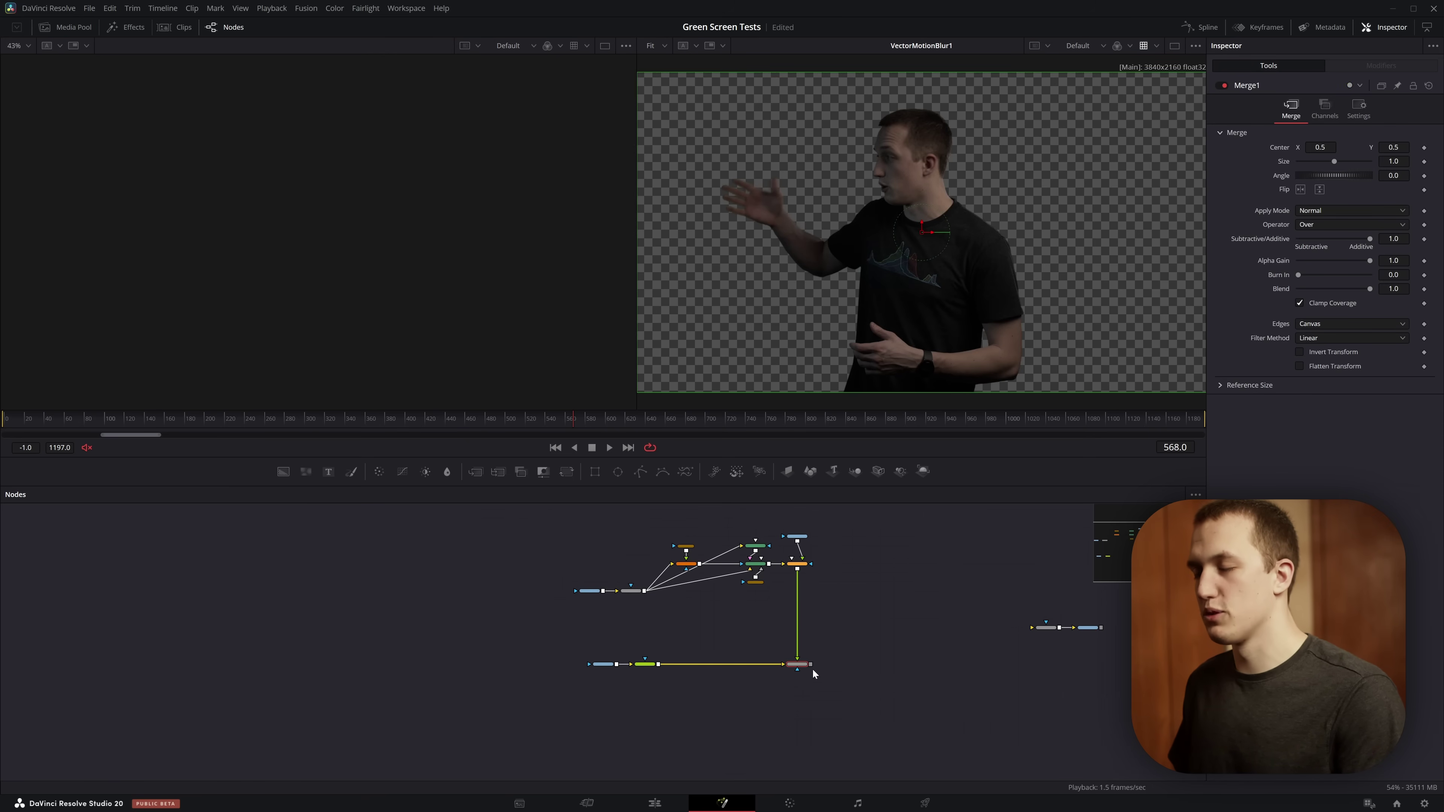
scroll(814, 674, "up", 5)
key("2")
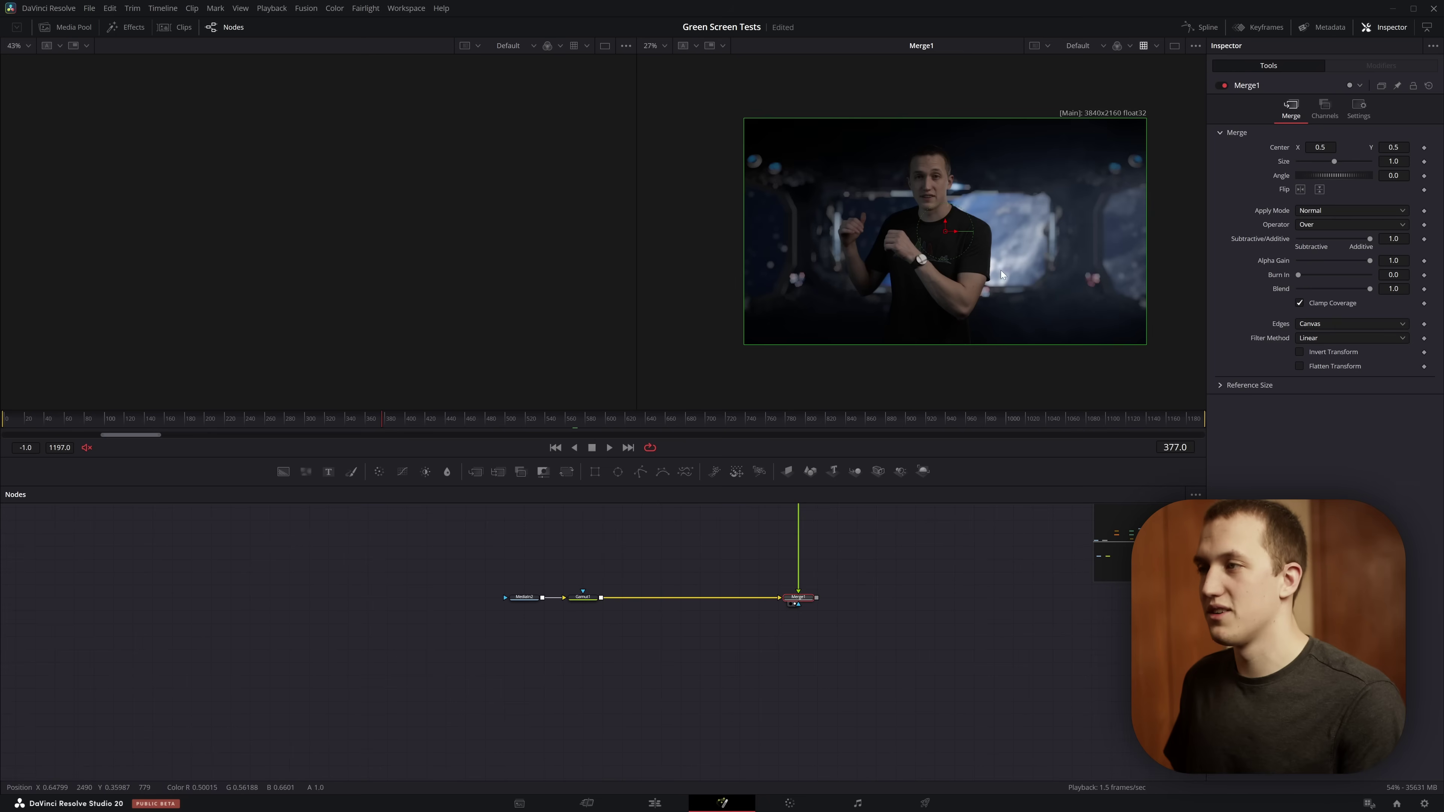
Step: Align the second CineonLog node and MediaOut1 with Merge1, and feed Merge1's output through that CineonLog node into MediaOut1
scroll(815, 716, "down", 3)
left_click_drag(852, 723, 462, 478)
left_click_drag(821, 730, 1152, 678)
left_click(1169, 678)
left_click_drag(945, 667, 597, 665)
left_click(887, 677)
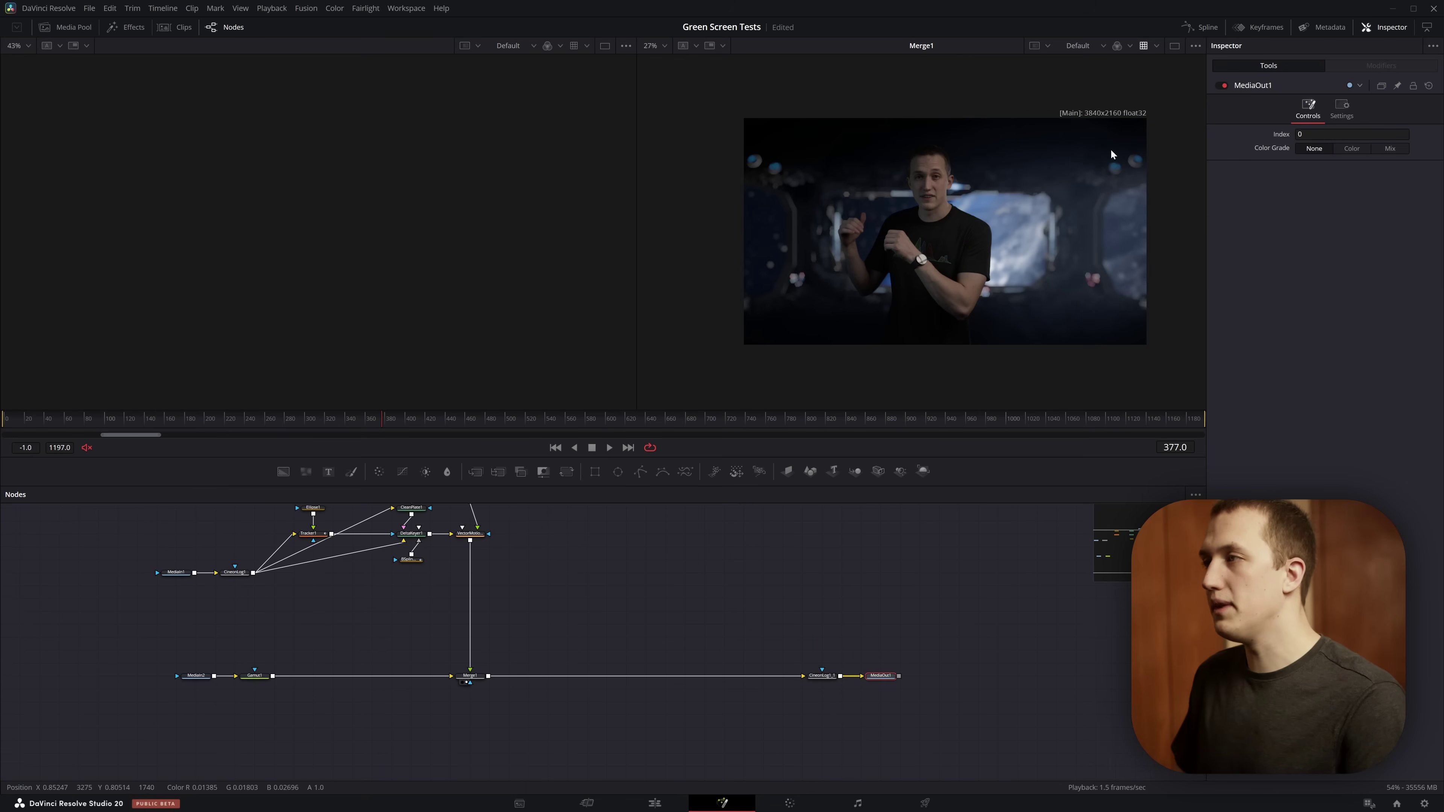
Step: View MediaOut1 with the viewer LUT turned off, set its Color Grade to Color, and fit the image to the viewer
key("2")
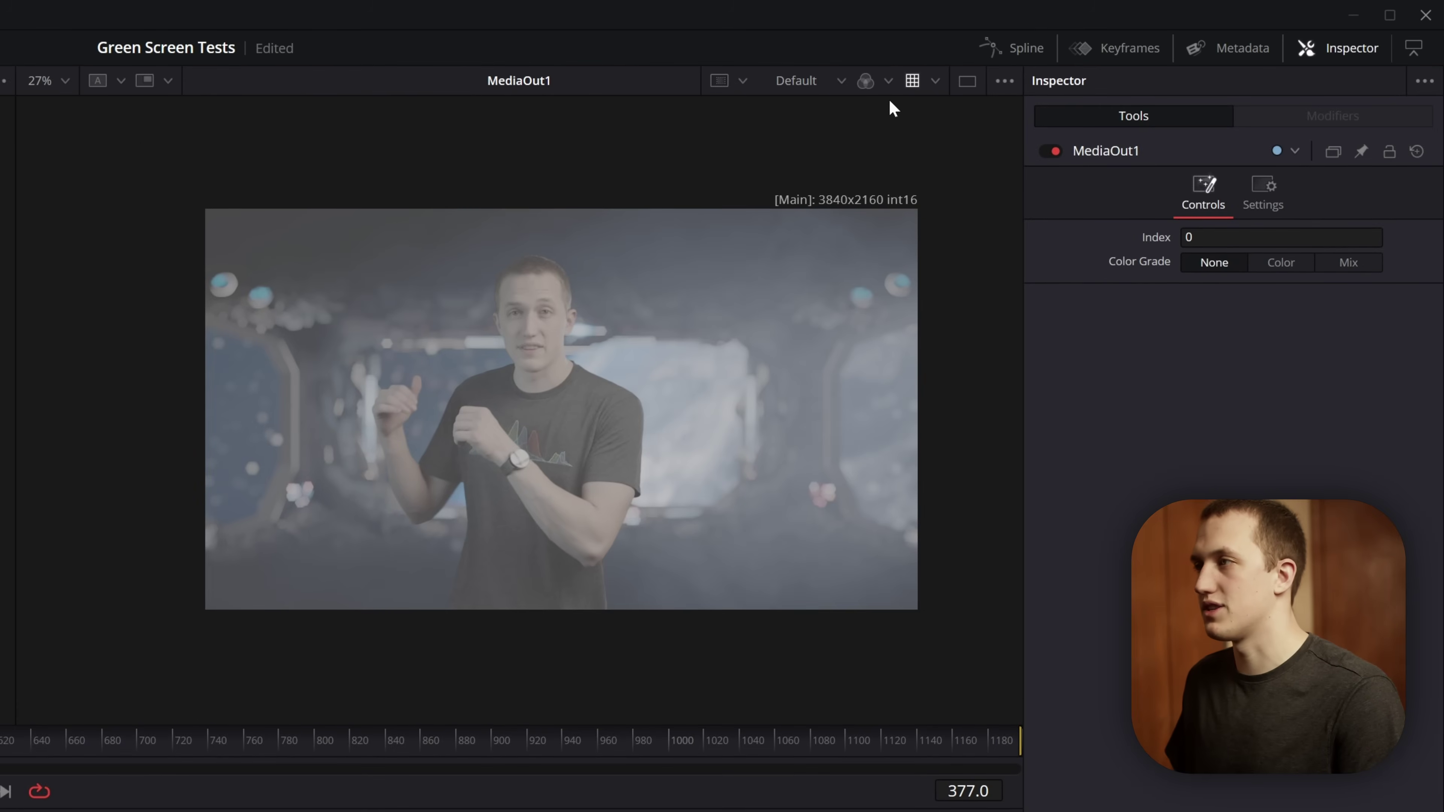
left_click(911, 79)
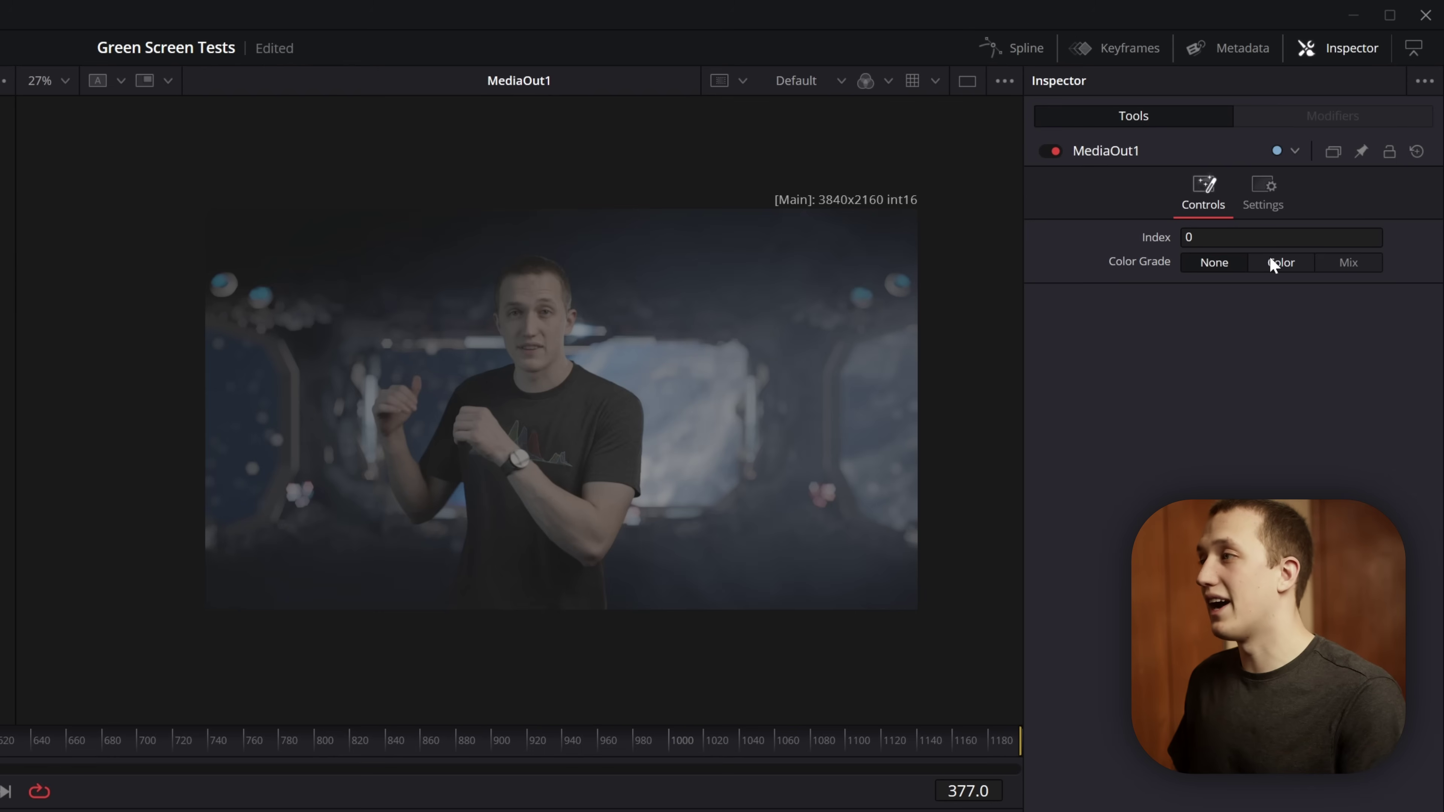
left_click(1271, 260)
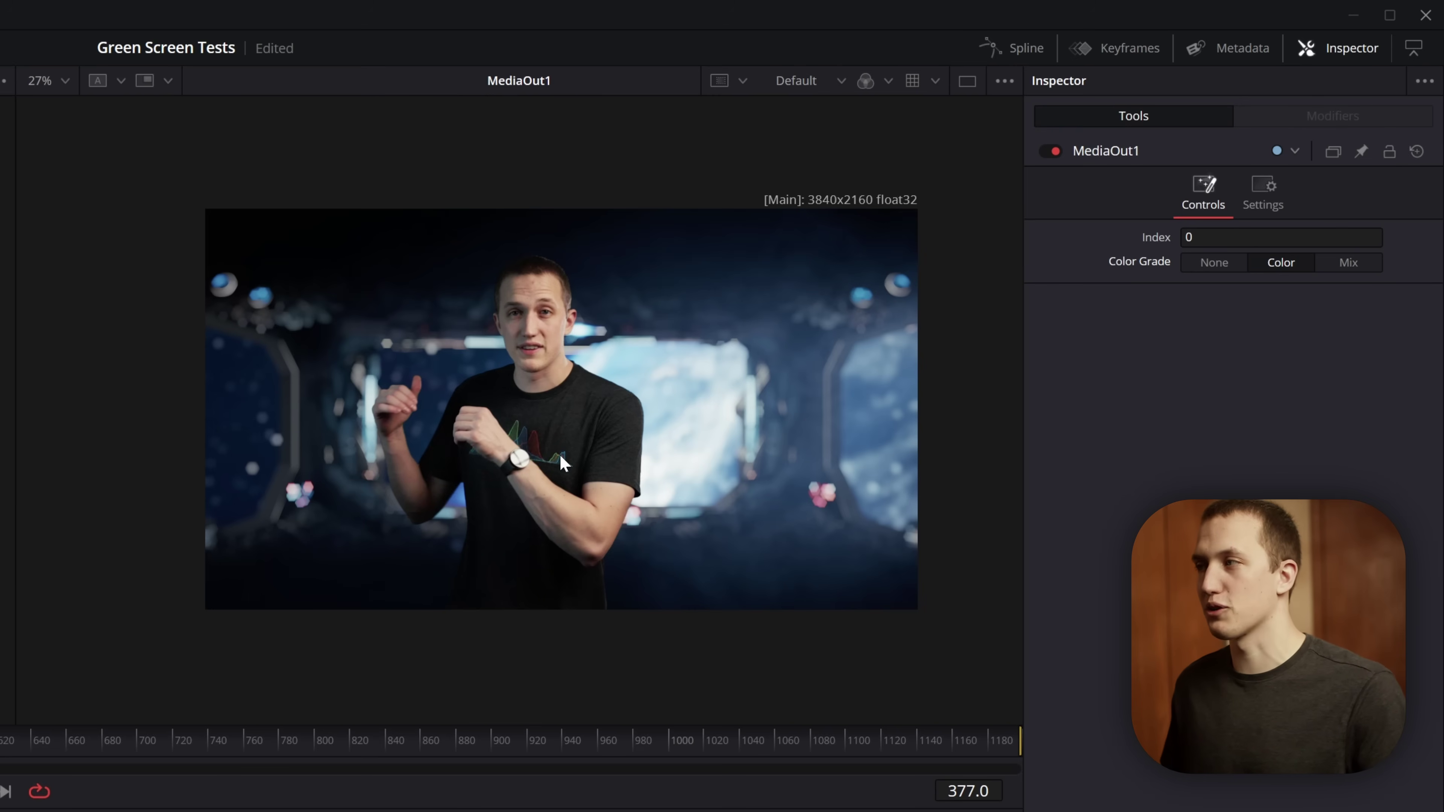
key("ctrl+f")
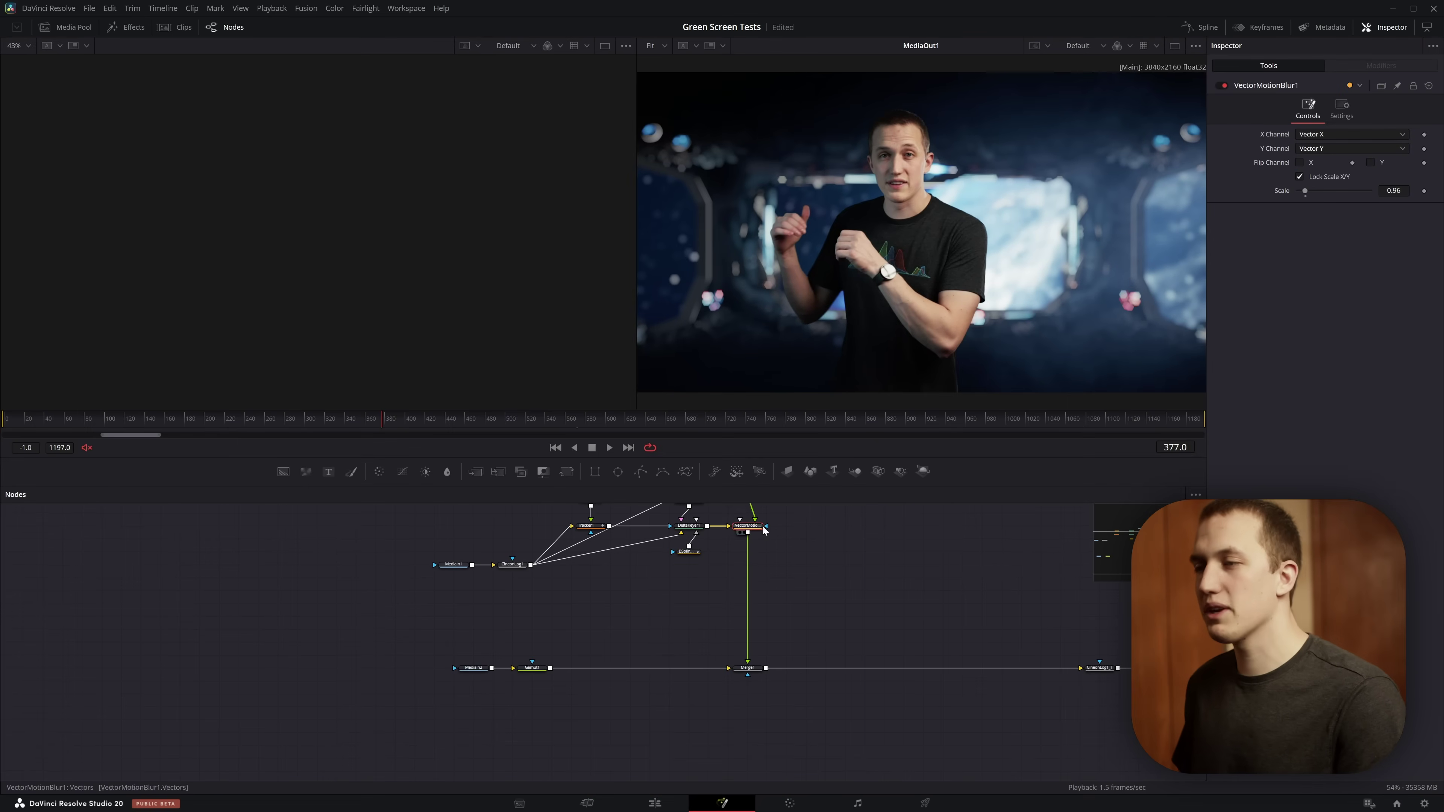
Step: Add a Color Corrector after VectorMotionBlur1 and position it above Merge1 on the foreground connection
left_click(749, 526)
key("shift+space")
type("color")
key("Return")
left_click_drag(758, 538, 761, 566)
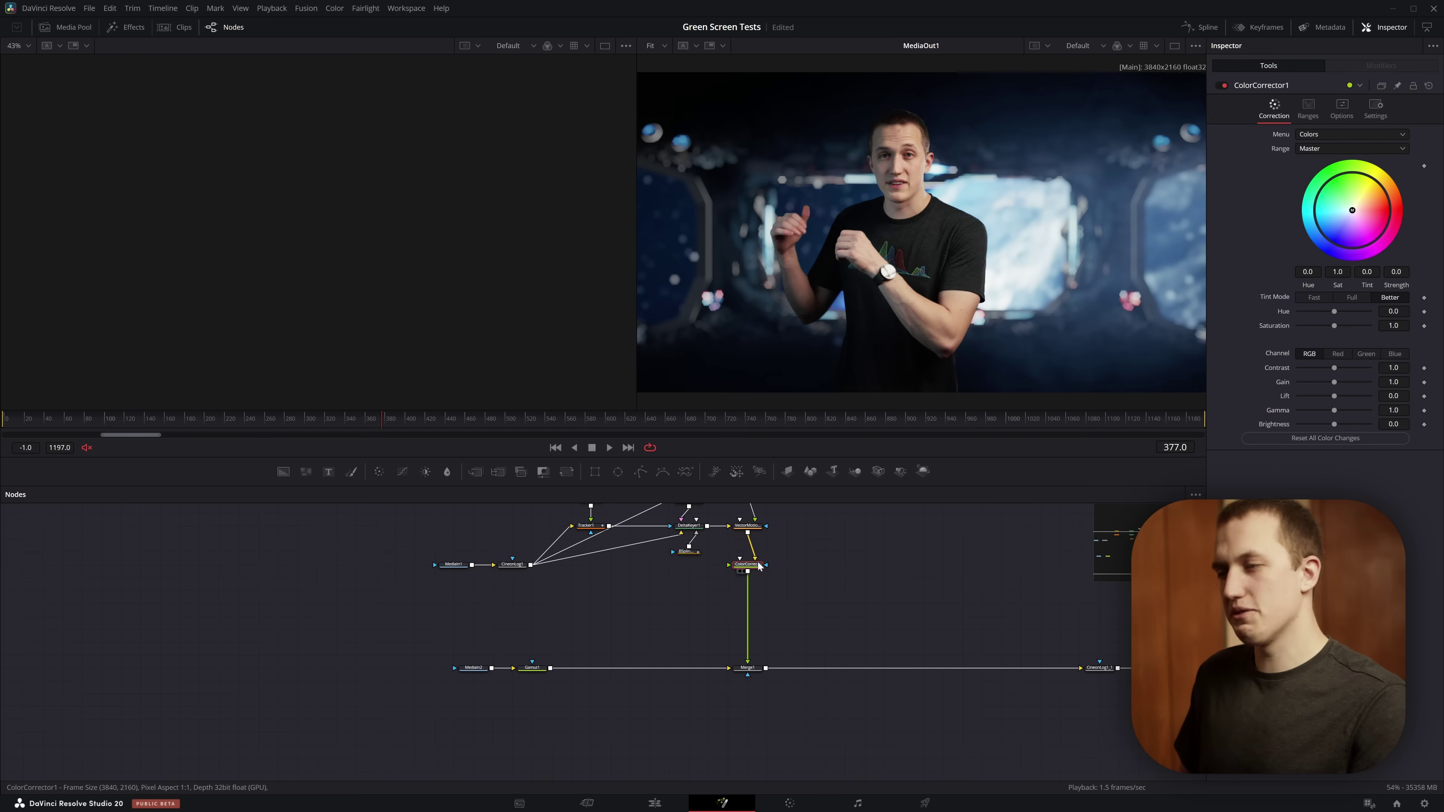
Step: Set ColorCorrector1's Saturation to 0.47 and Gain to 0.47 to match the foreground to the space background
scroll(760, 566, "up", 3)
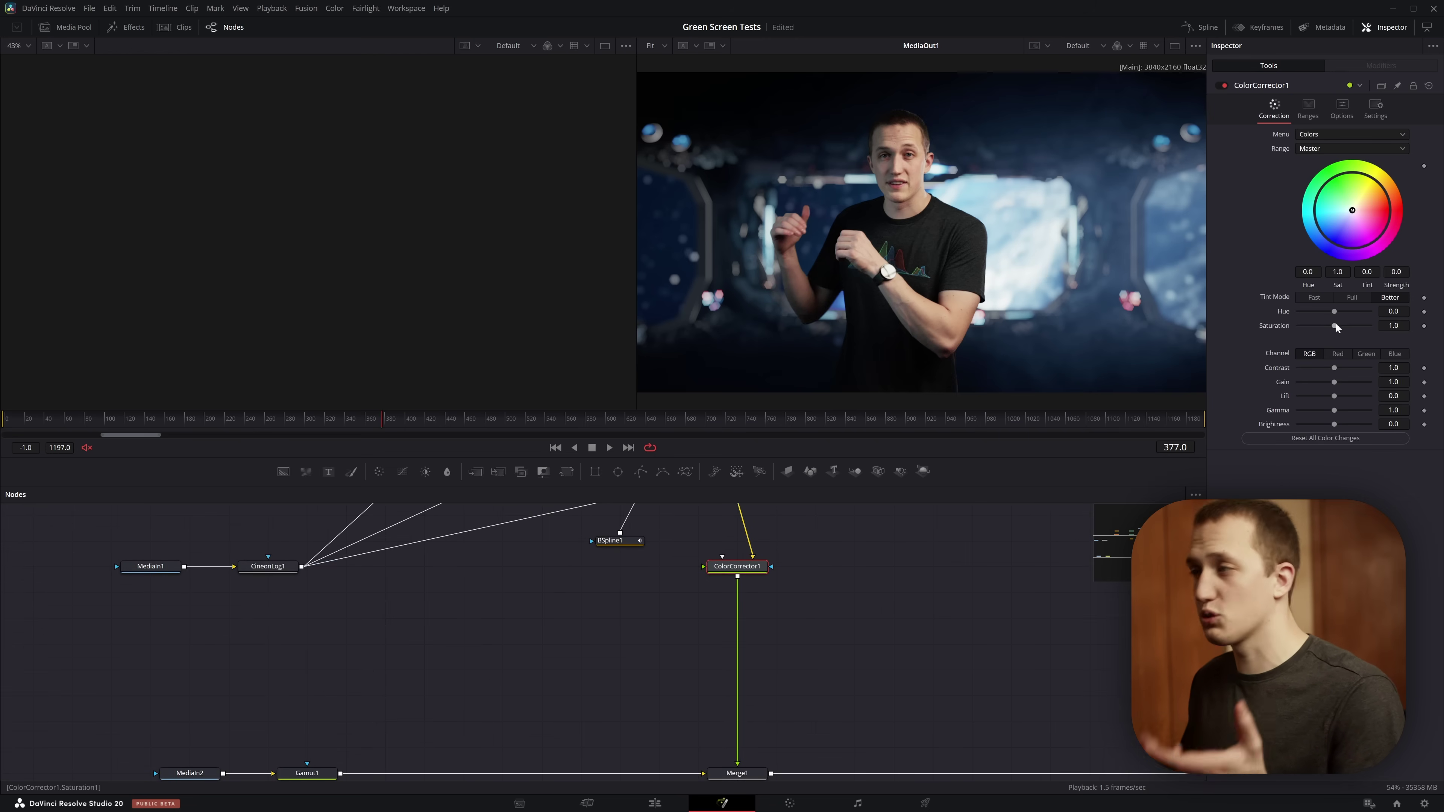
left_click_drag(1336, 326, 1316, 330)
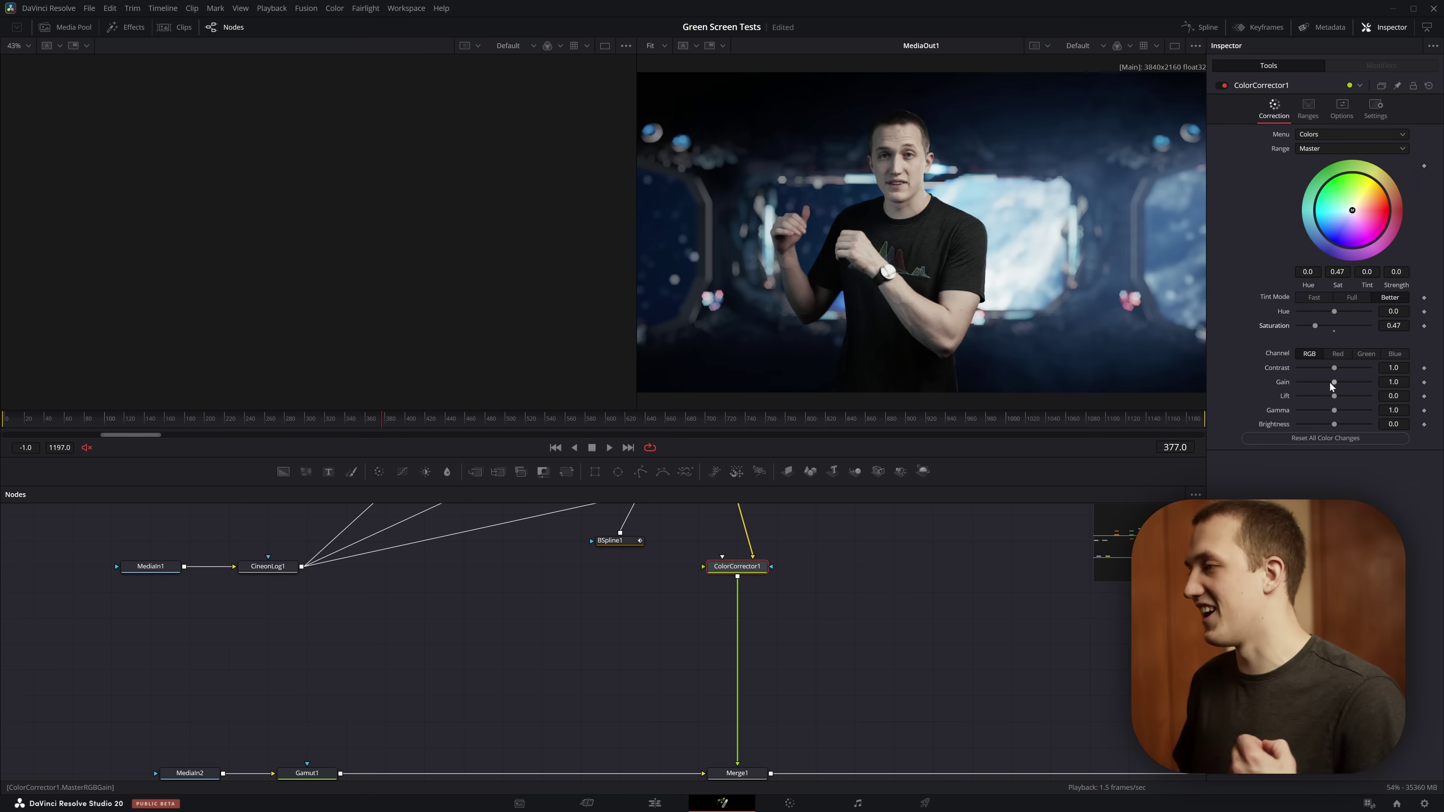
left_click_drag(1329, 382, 1315, 383)
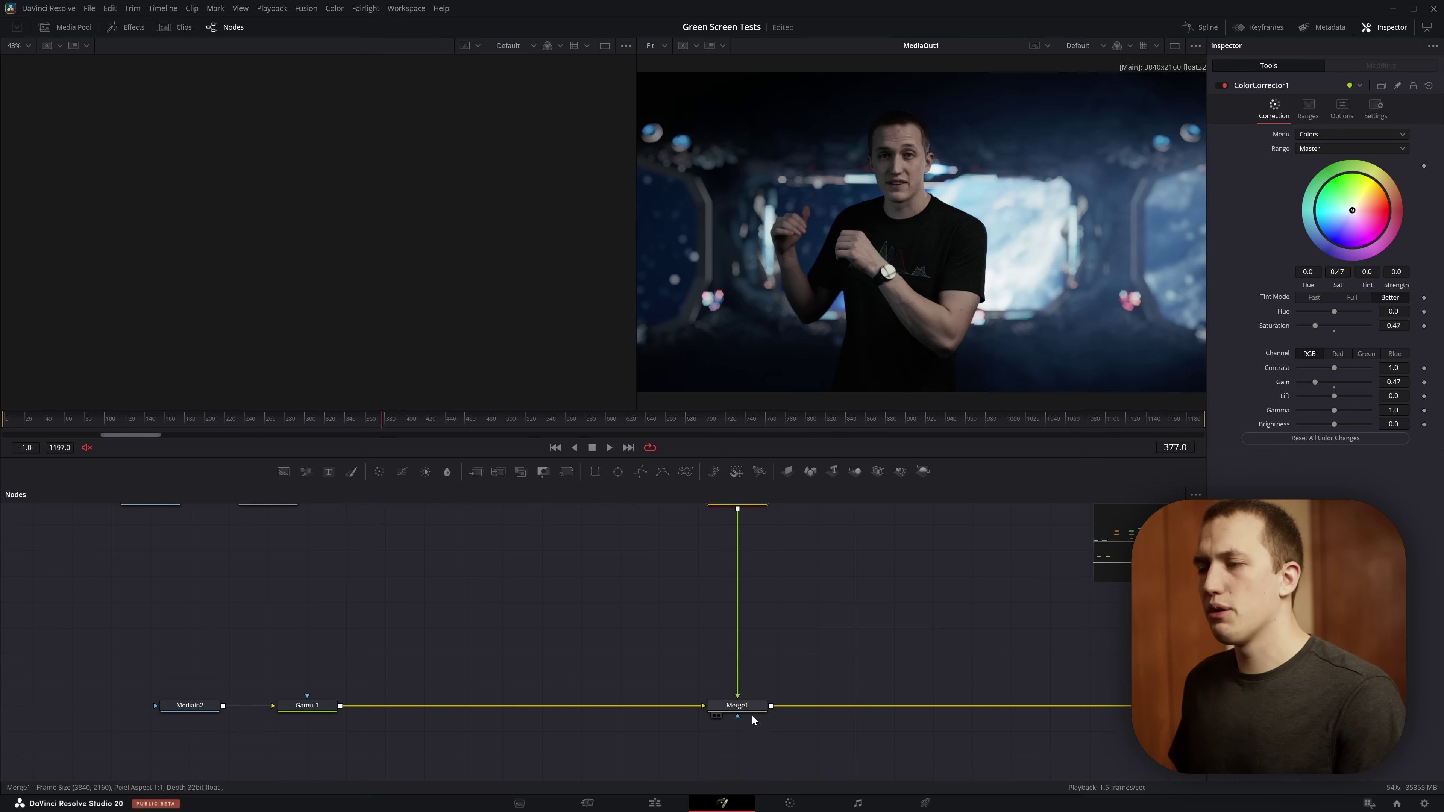
Step: Load Merge1 into the empty viewer and change that viewer's display to a waveform scope
left_click_drag(746, 706, 402, 229)
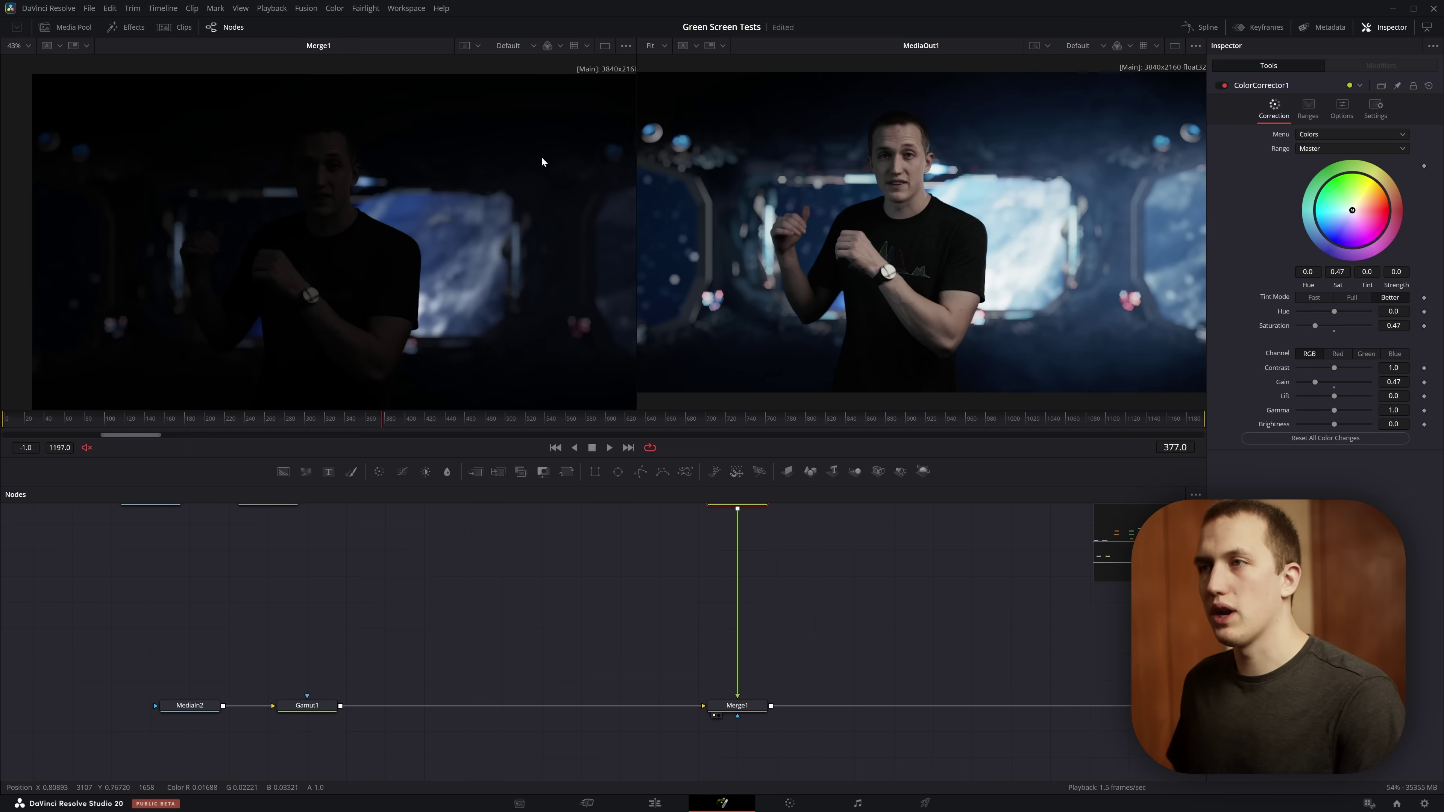
right_click(460, 183)
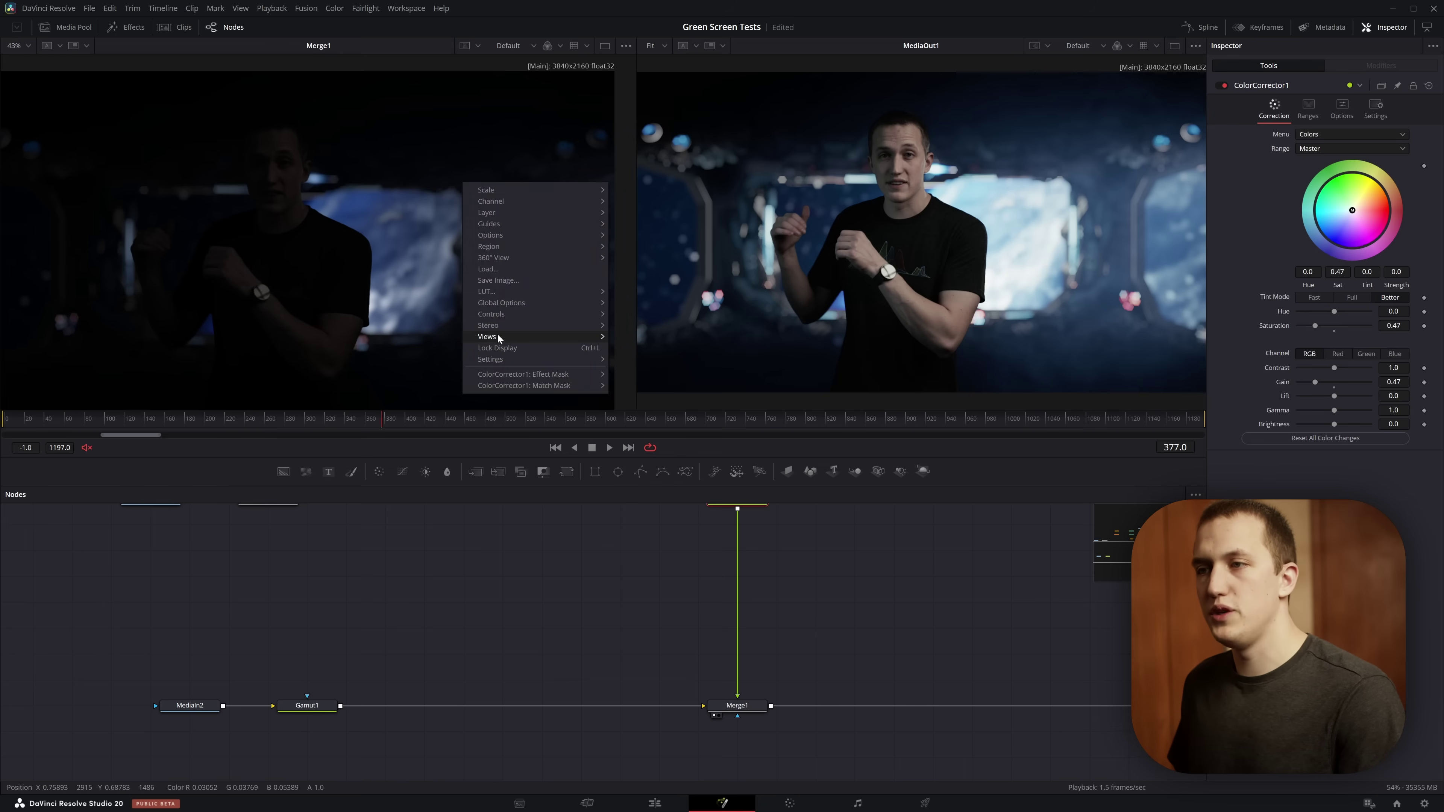
mouse_move(512, 359)
left_click(668, 416)
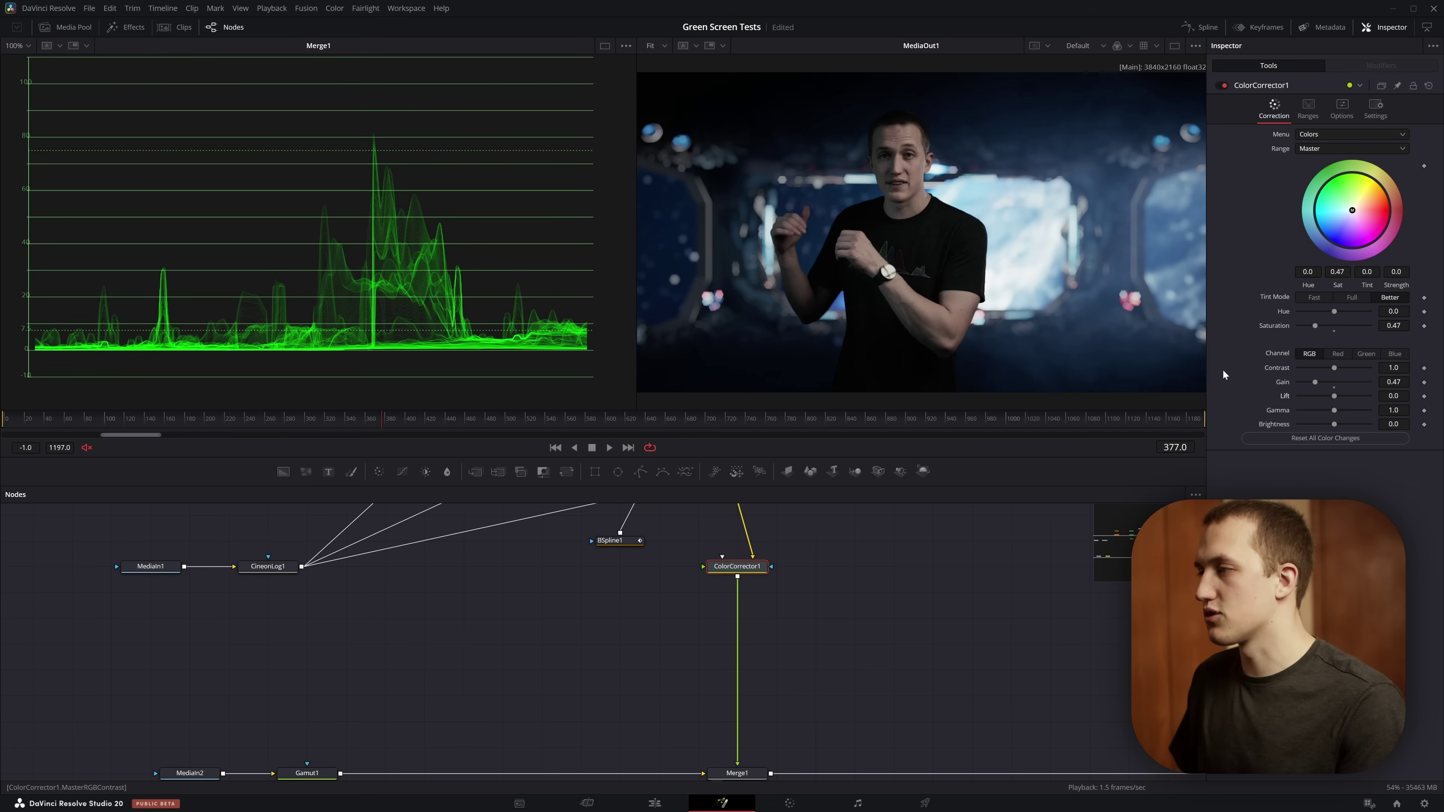
Step: Lower ColorCorrector1's Lift to -0.16 and enable Pre-Divide / Post-Multiply so only the subject is corrected
left_click_drag(1334, 396, 1329, 397)
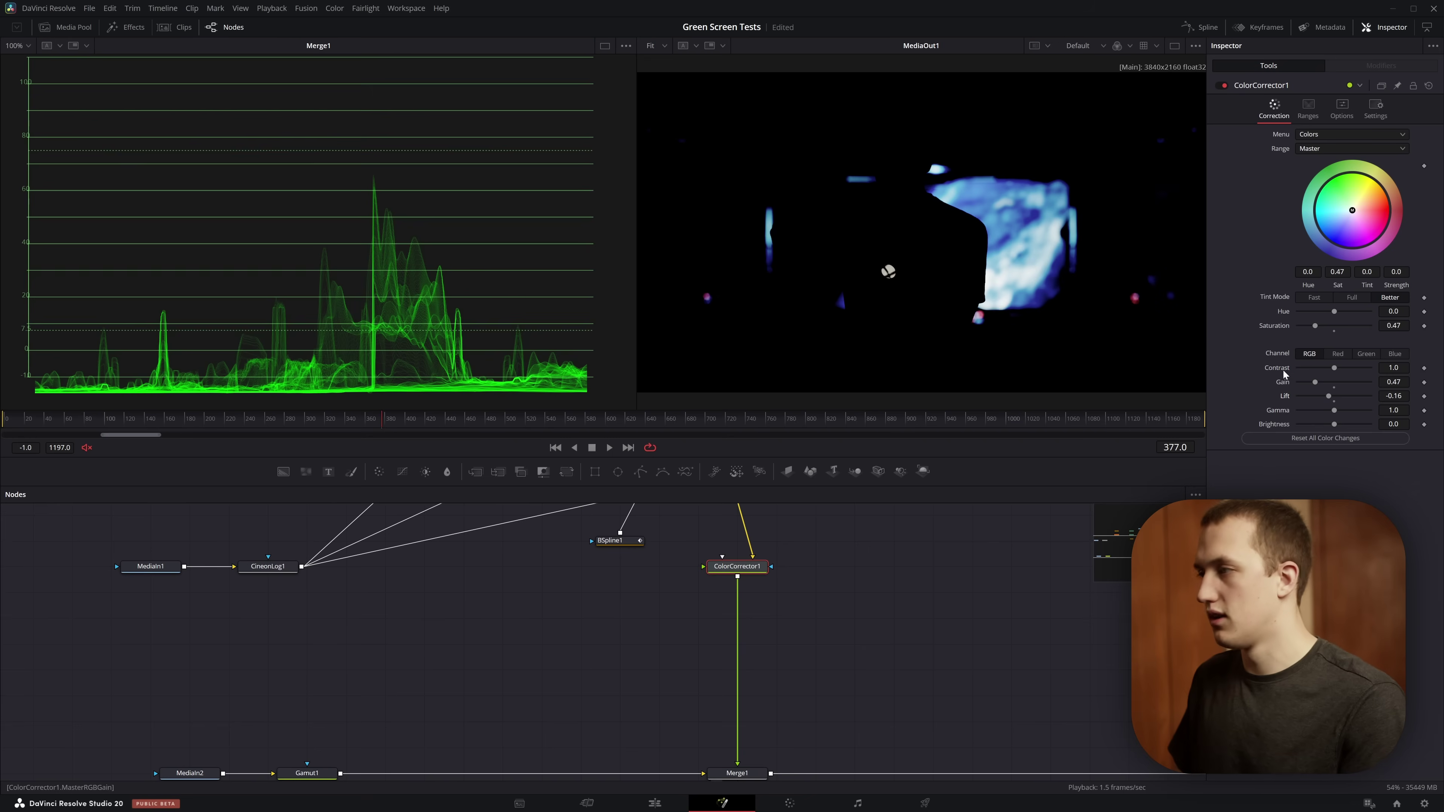
left_click(1343, 114)
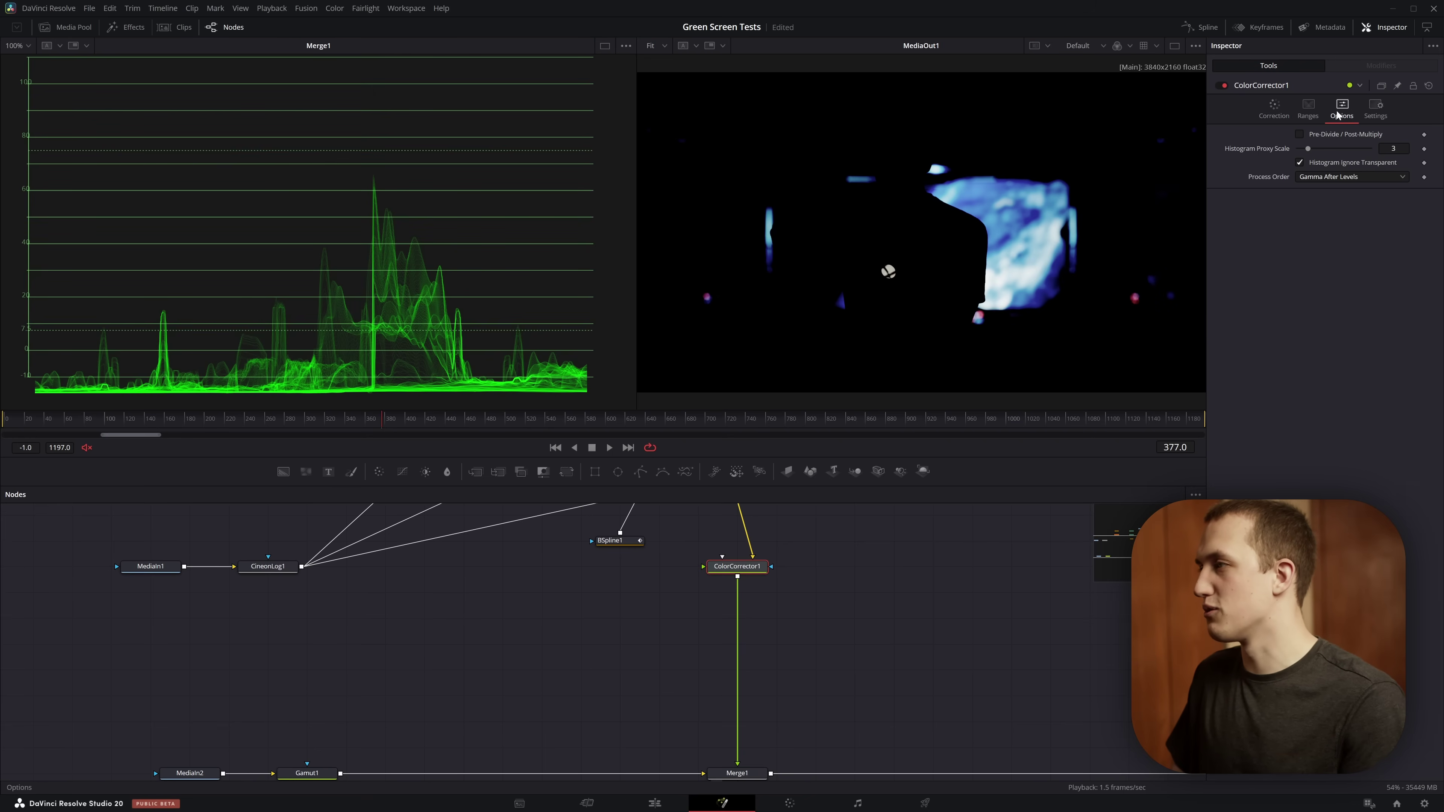
left_click(1322, 133)
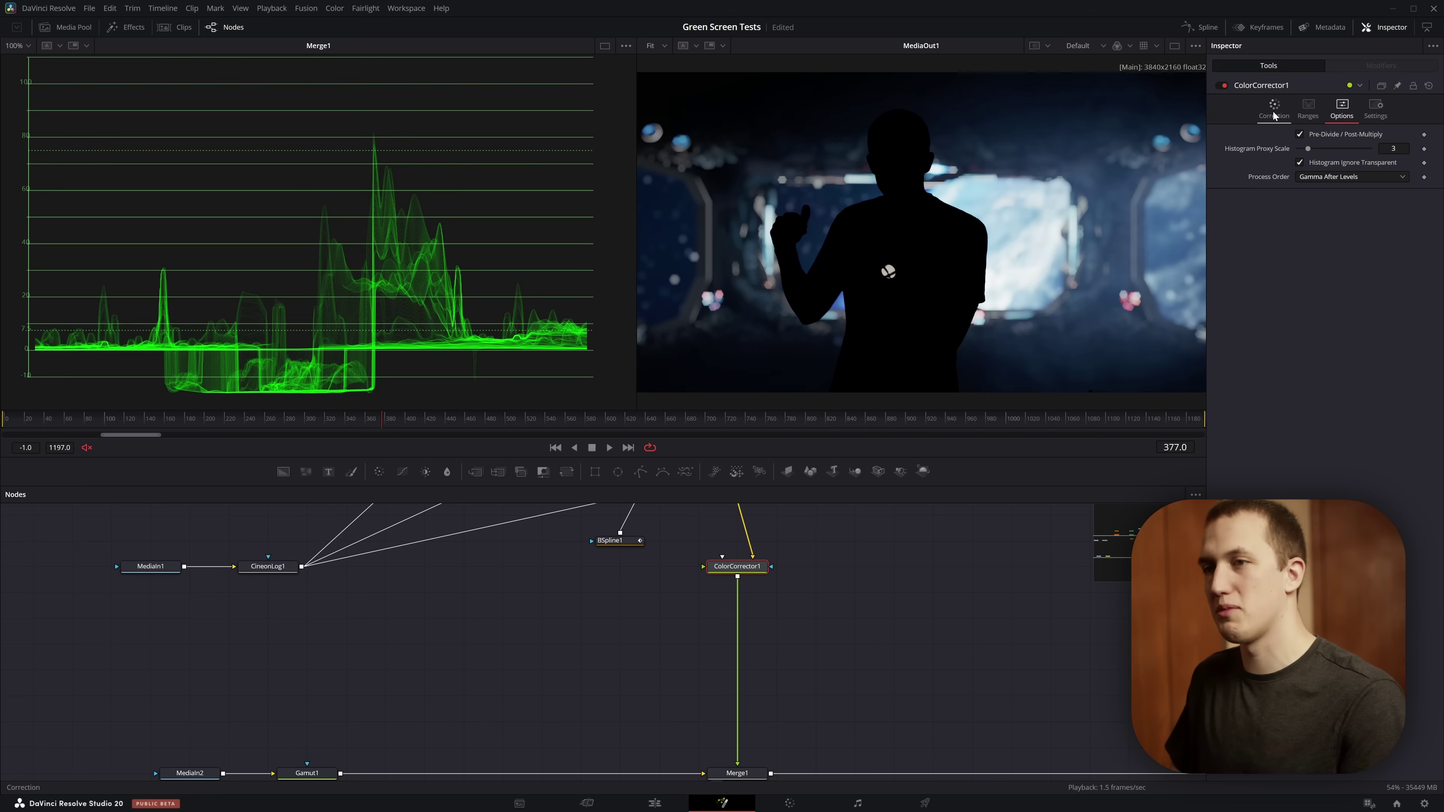
left_click(1274, 111)
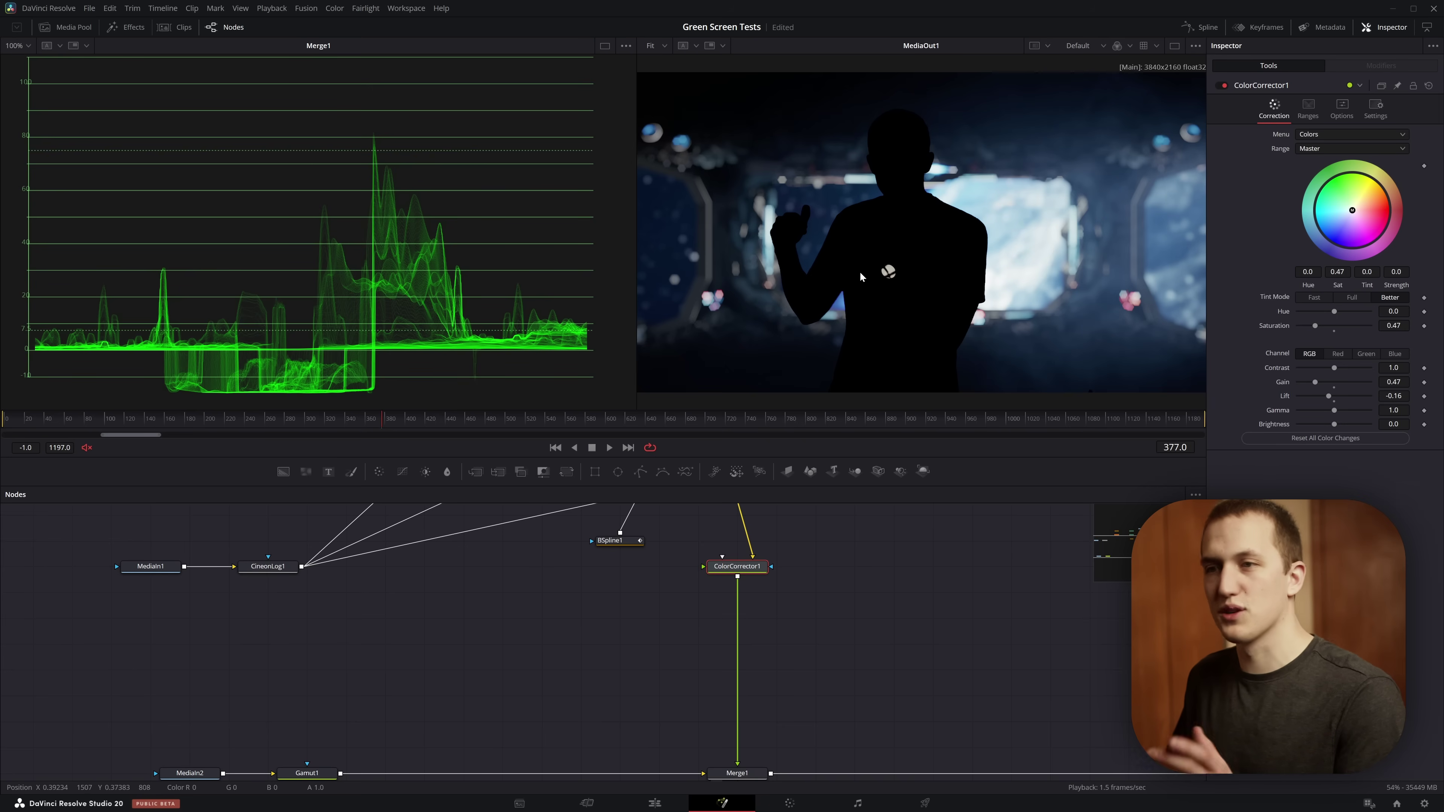
Step: Set ColorCorrector1's Lift to 0.005, matching the subject's blacks to the background on the waveform, and compare with the correction bypassed
left_click_drag(359, 377, 372, 371)
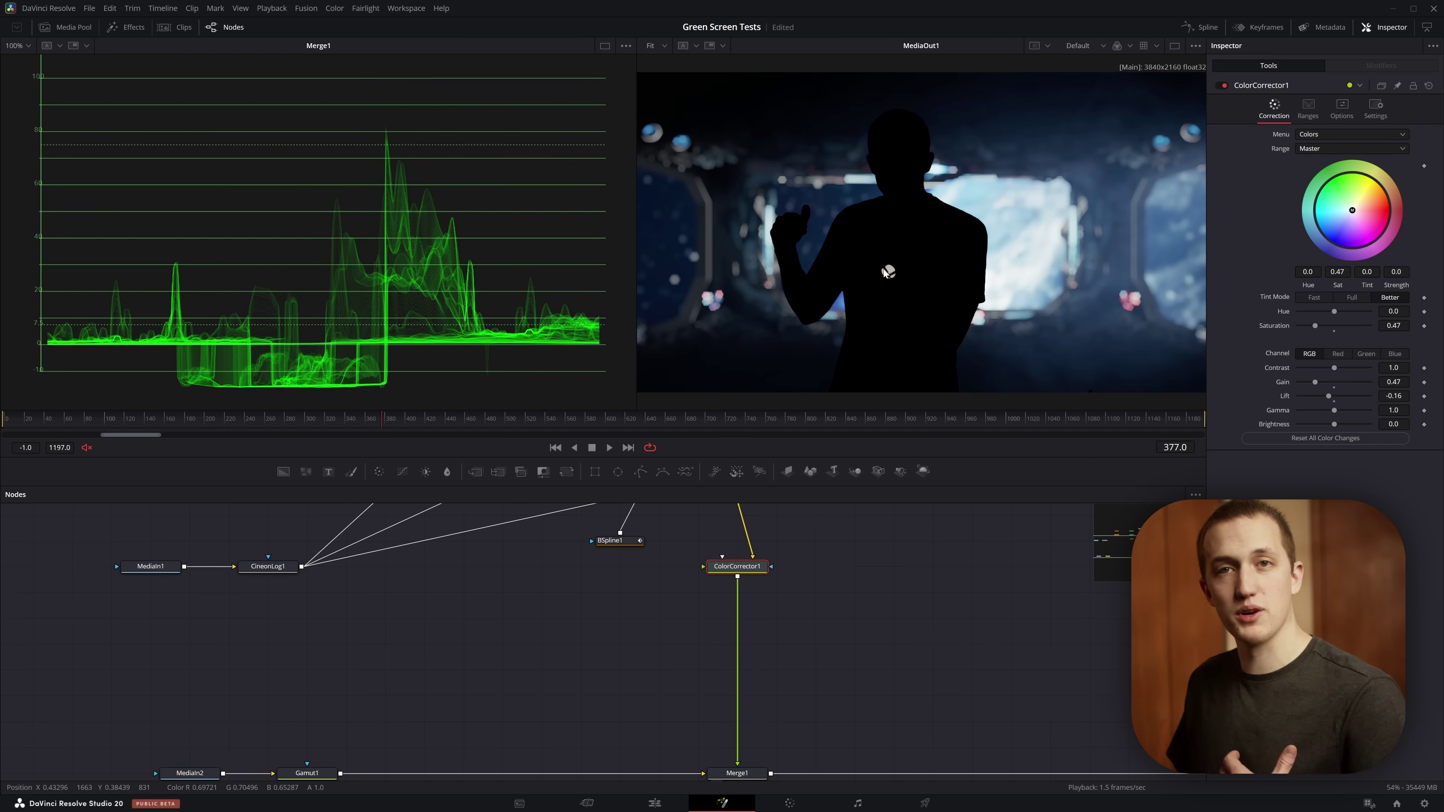
left_click_drag(435, 343, 183, 399)
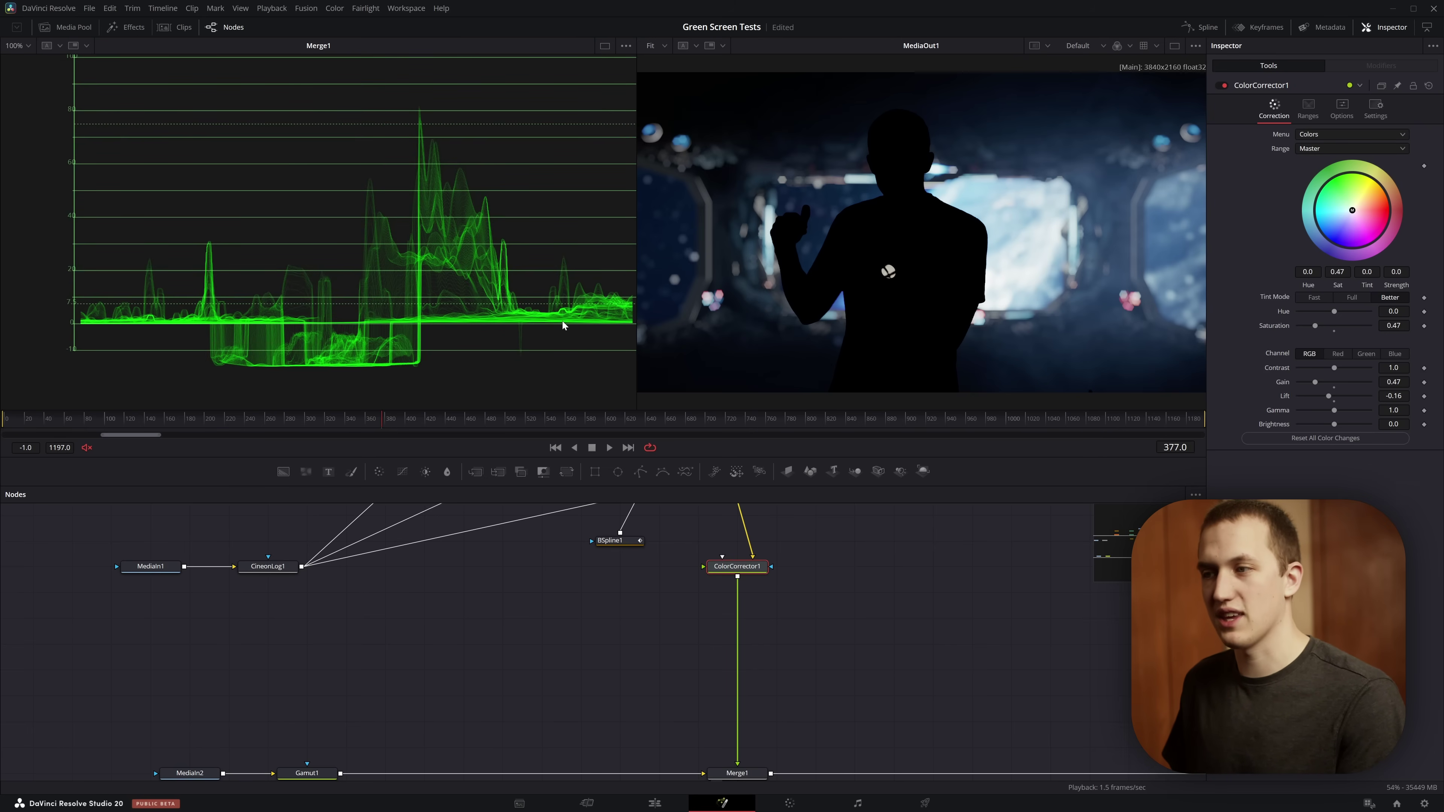
scroll(354, 329, "up", 5)
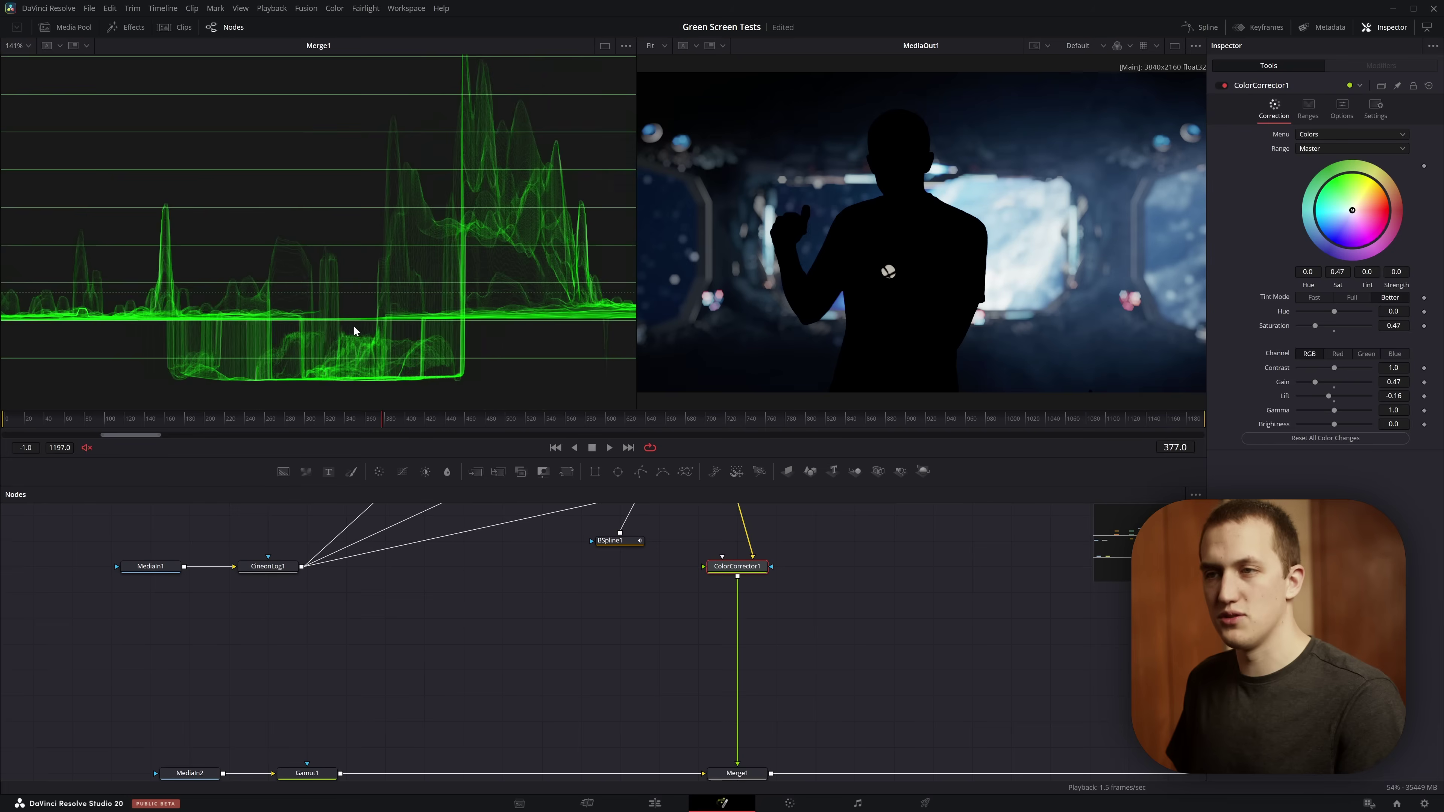
left_click_drag(1393, 396, 1433, 396)
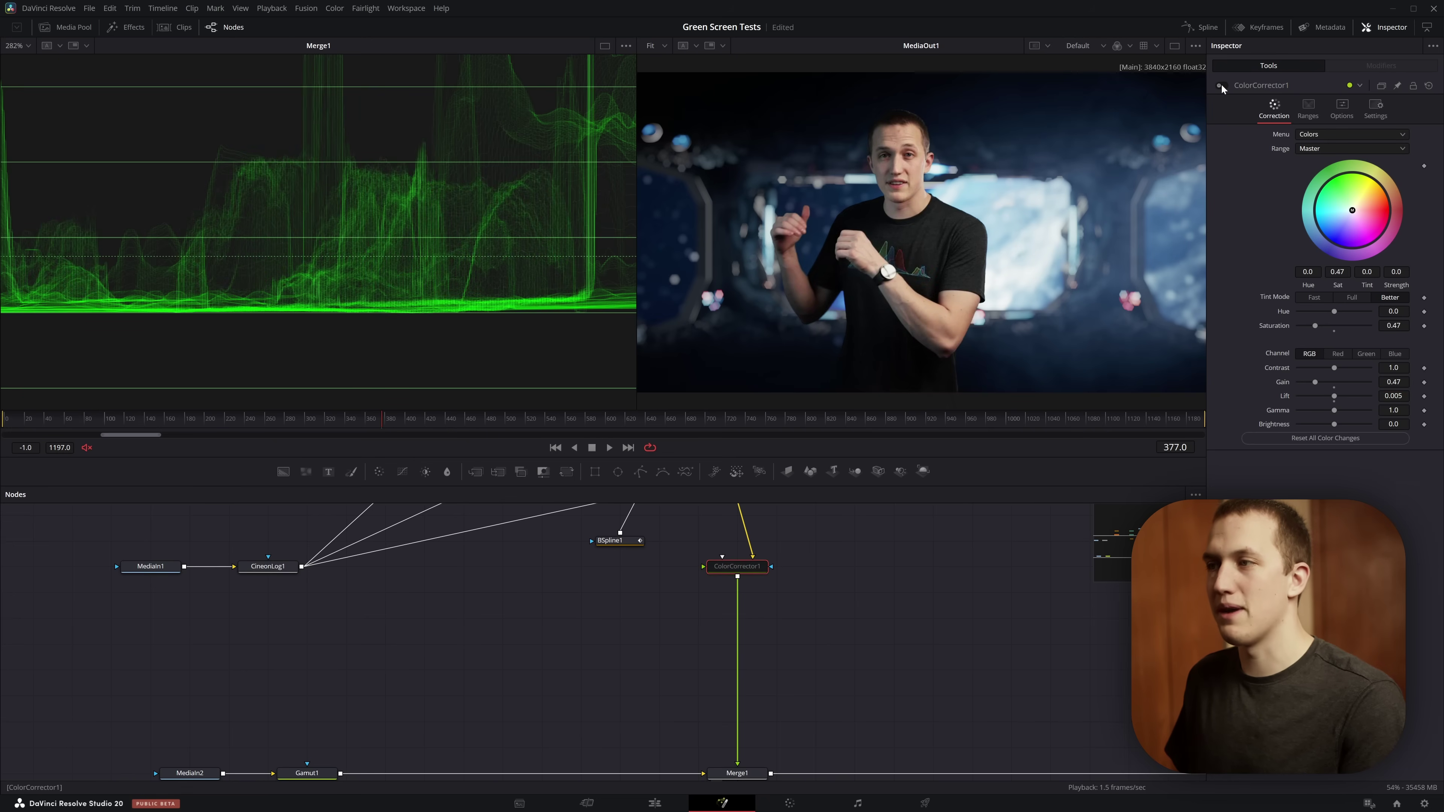
Step: Try a ColorCorrector1 Gain of 3.73, undo it, and set the Gain to 0.345
scroll(308, 309, "down", 4)
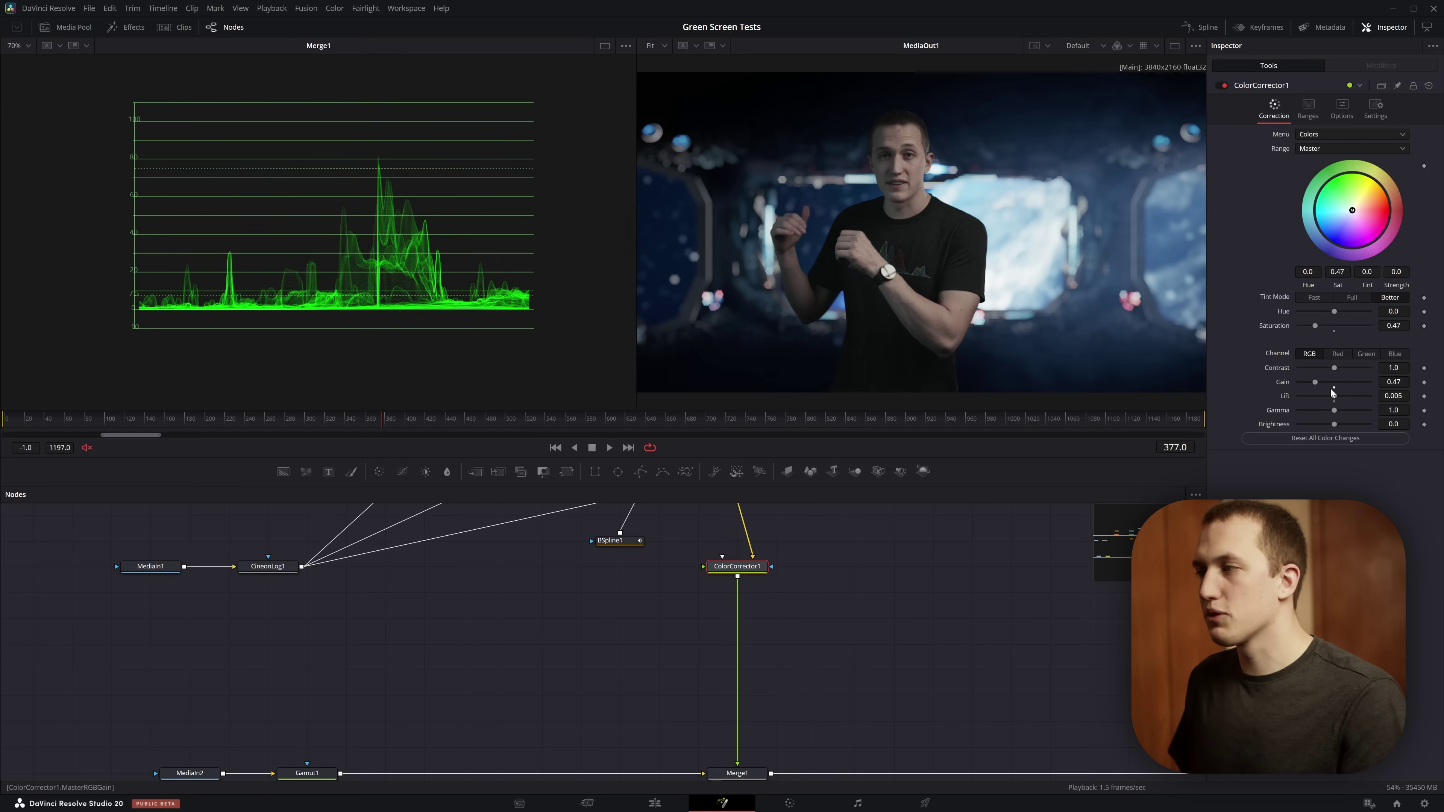
left_click_drag(1321, 383, 1362, 379)
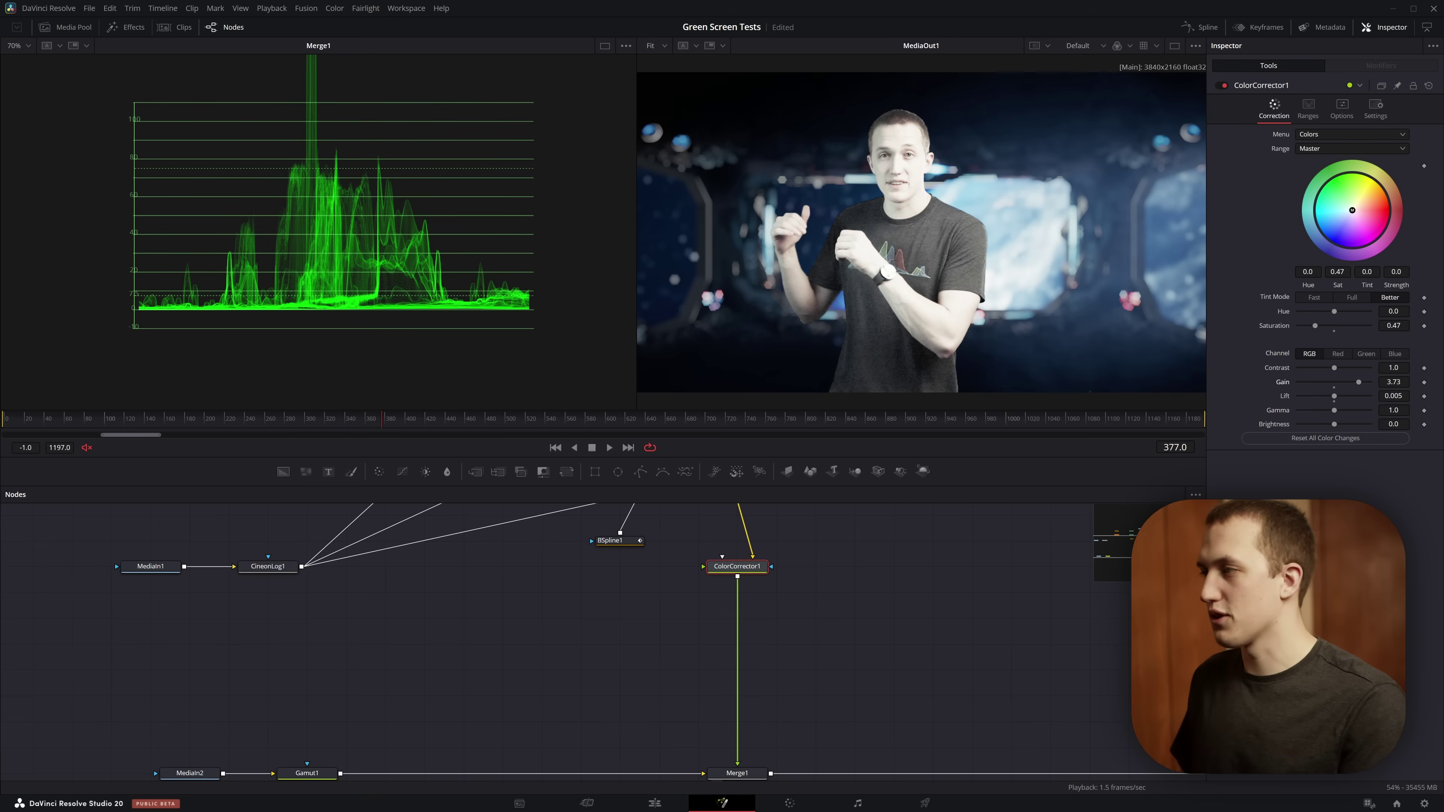
key("ctrl+z")
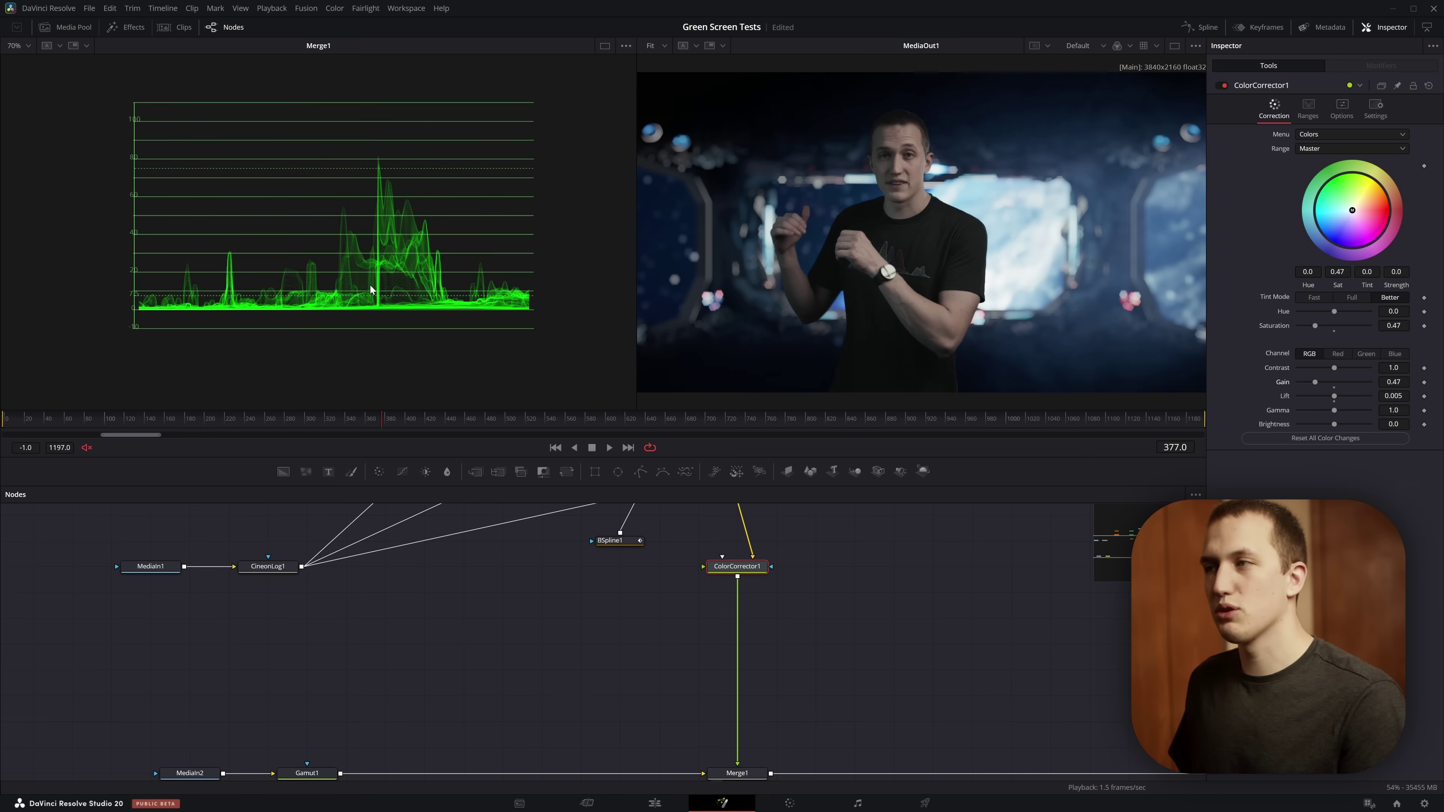
left_click_drag(1393, 382, 1322, 382)
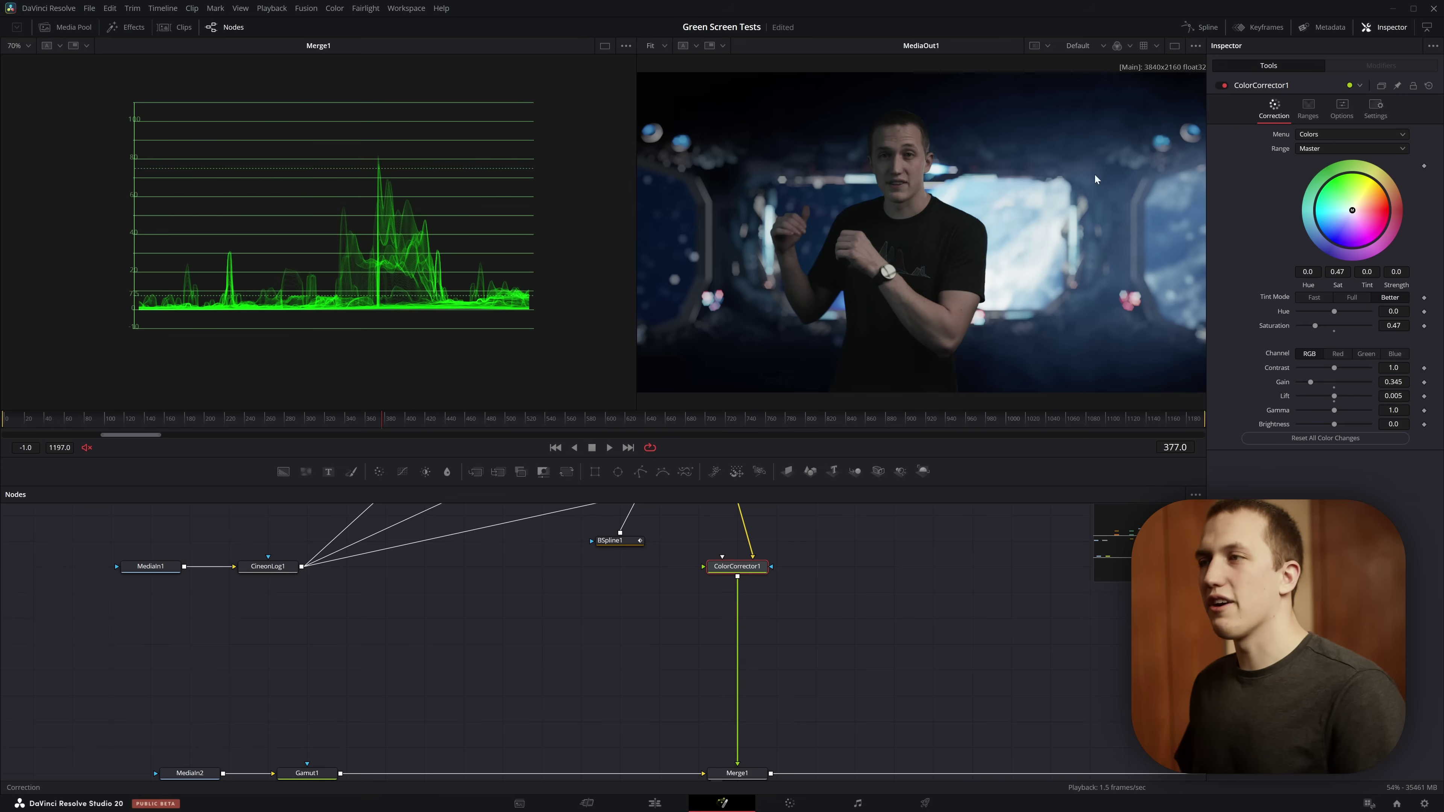
Step: Tint the subject toward blue: Master with tint -0.3819 and strength 0.0618, Shadows with tint -0.3843 and strength 0.1352
left_click_drag(1352, 212, 1348, 220)
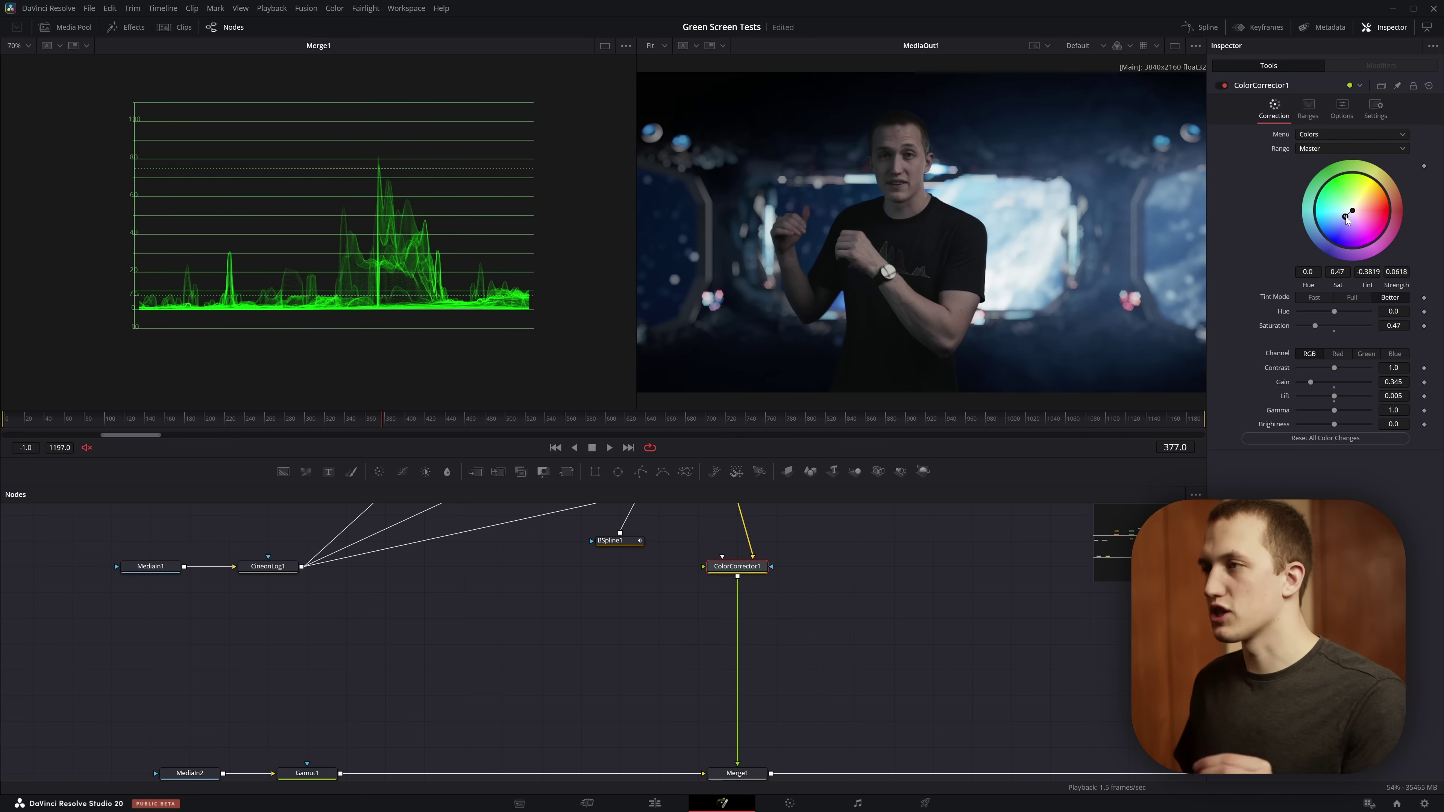
left_click(1310, 150)
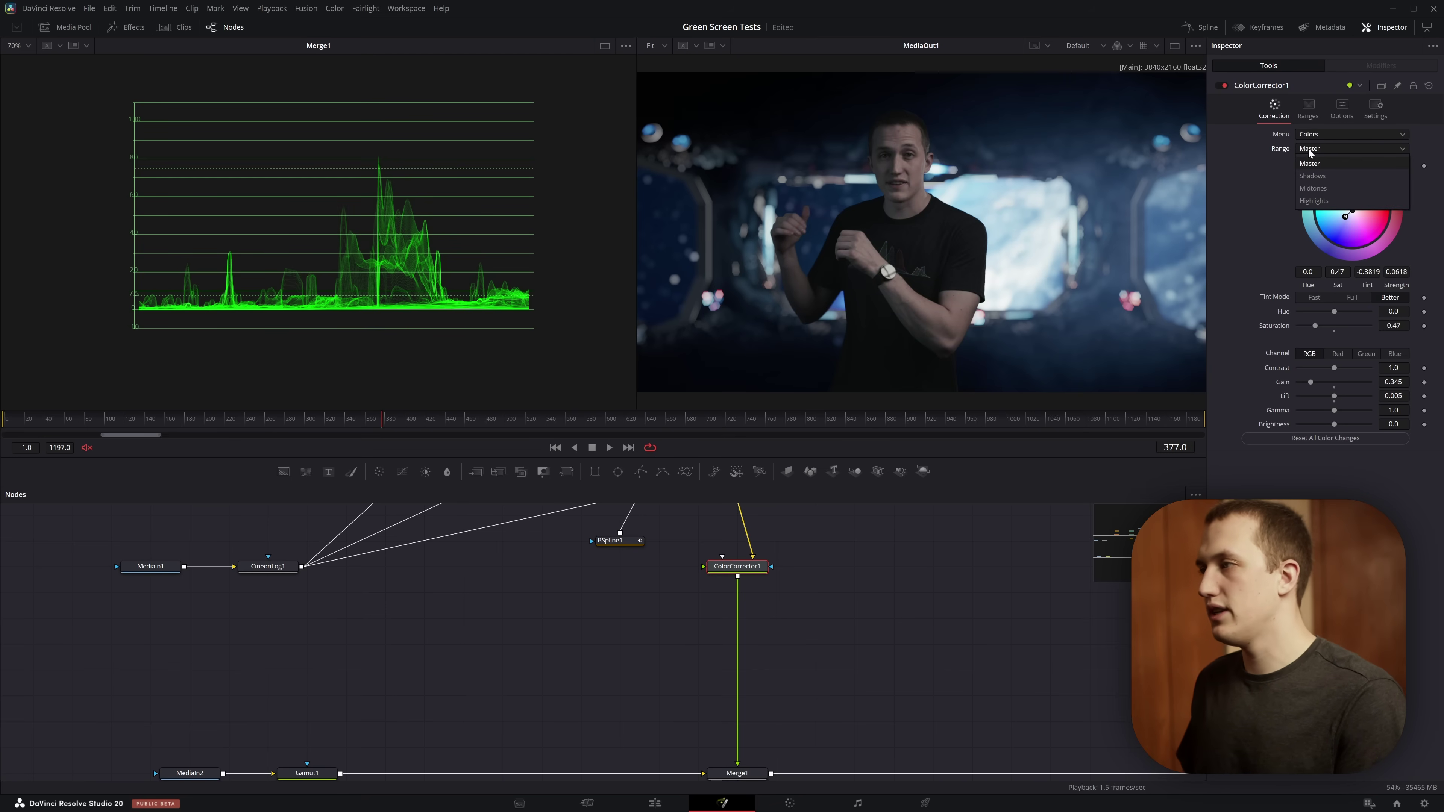
left_click(1327, 175)
left_click(1354, 218)
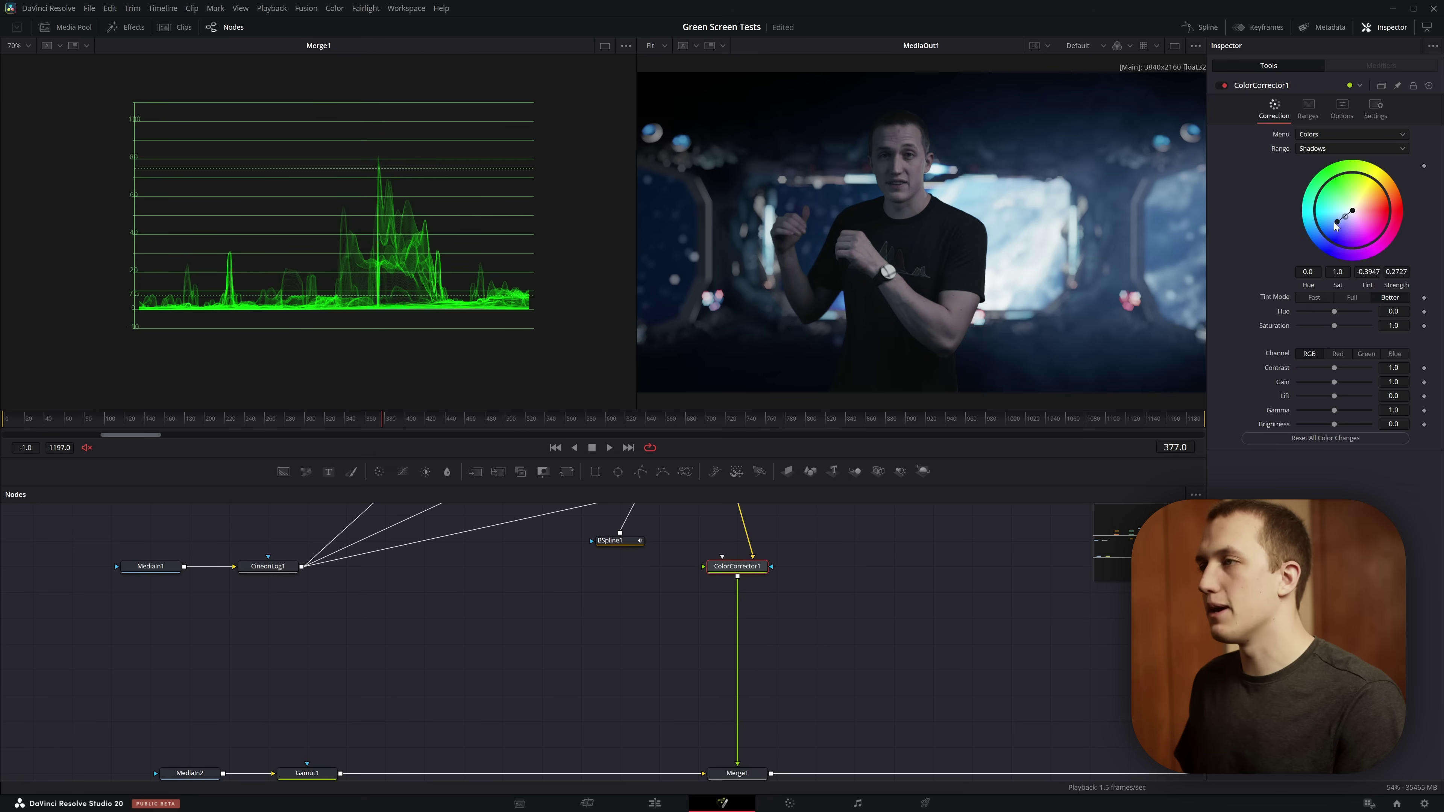
left_click_drag(1338, 226, 1338, 225)
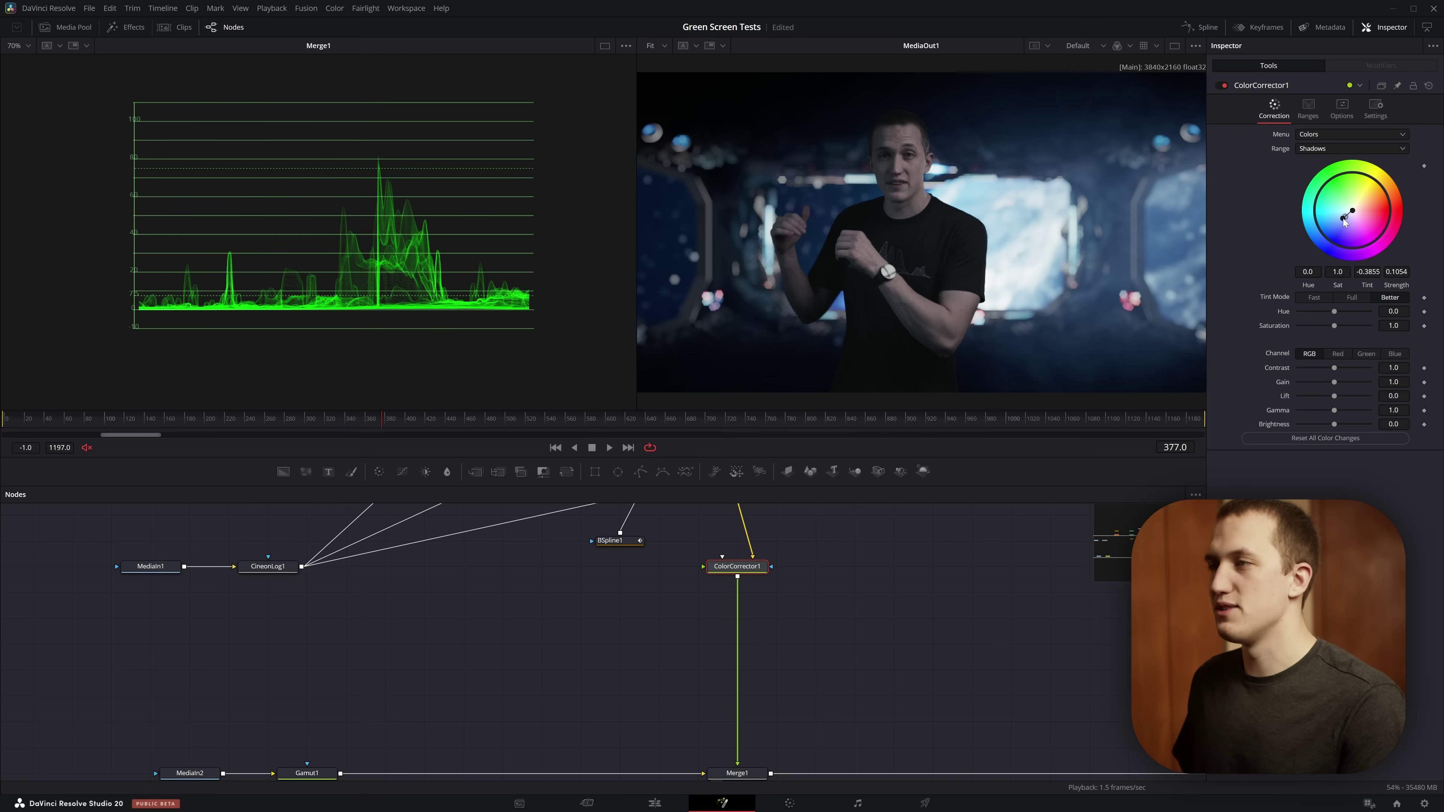
left_click_drag(1343, 223, 1345, 222)
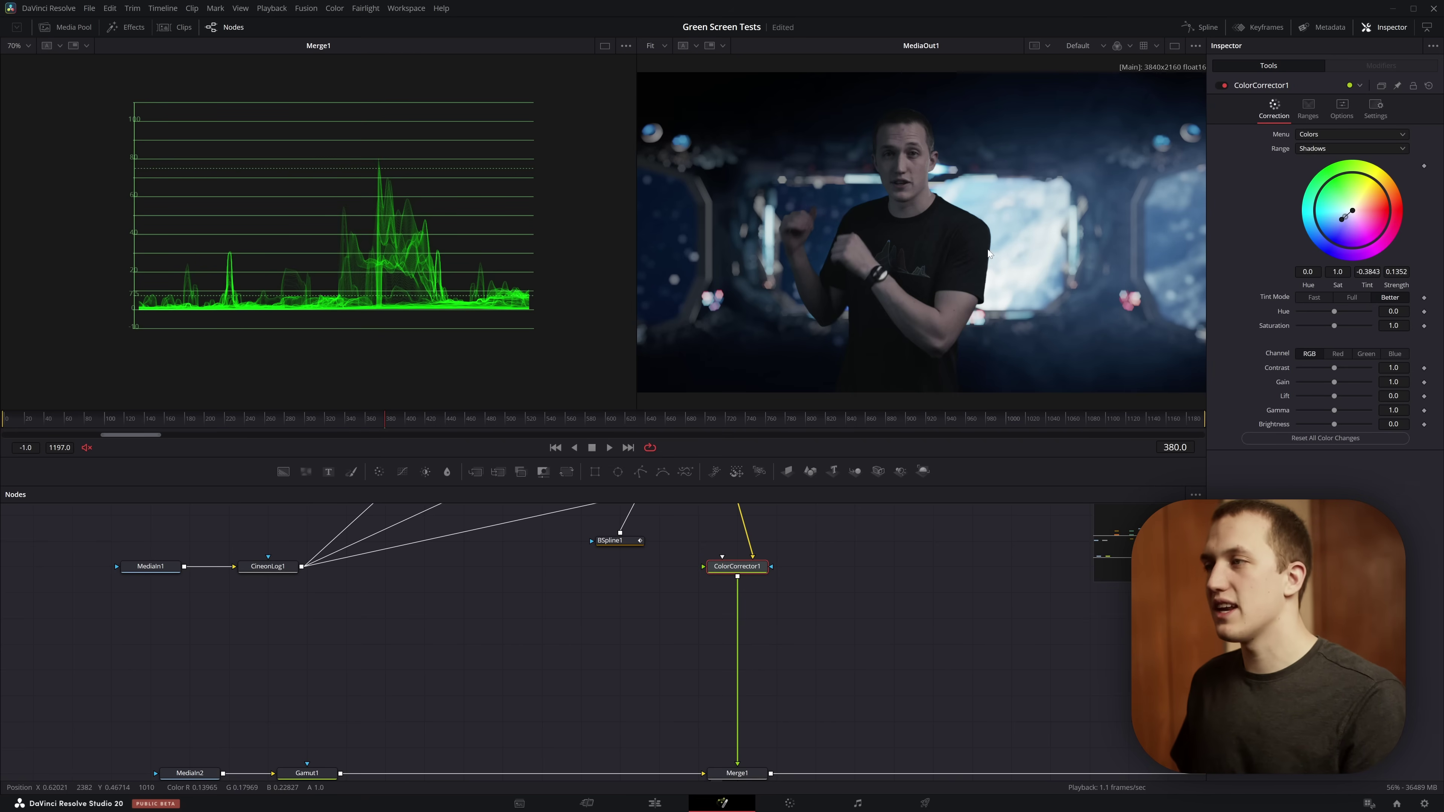
Step: Inspect the subject's arm edge against the bright window, add a Luma Keyer node, and connect Gamut1's output to it
scroll(989, 253, "up", 3)
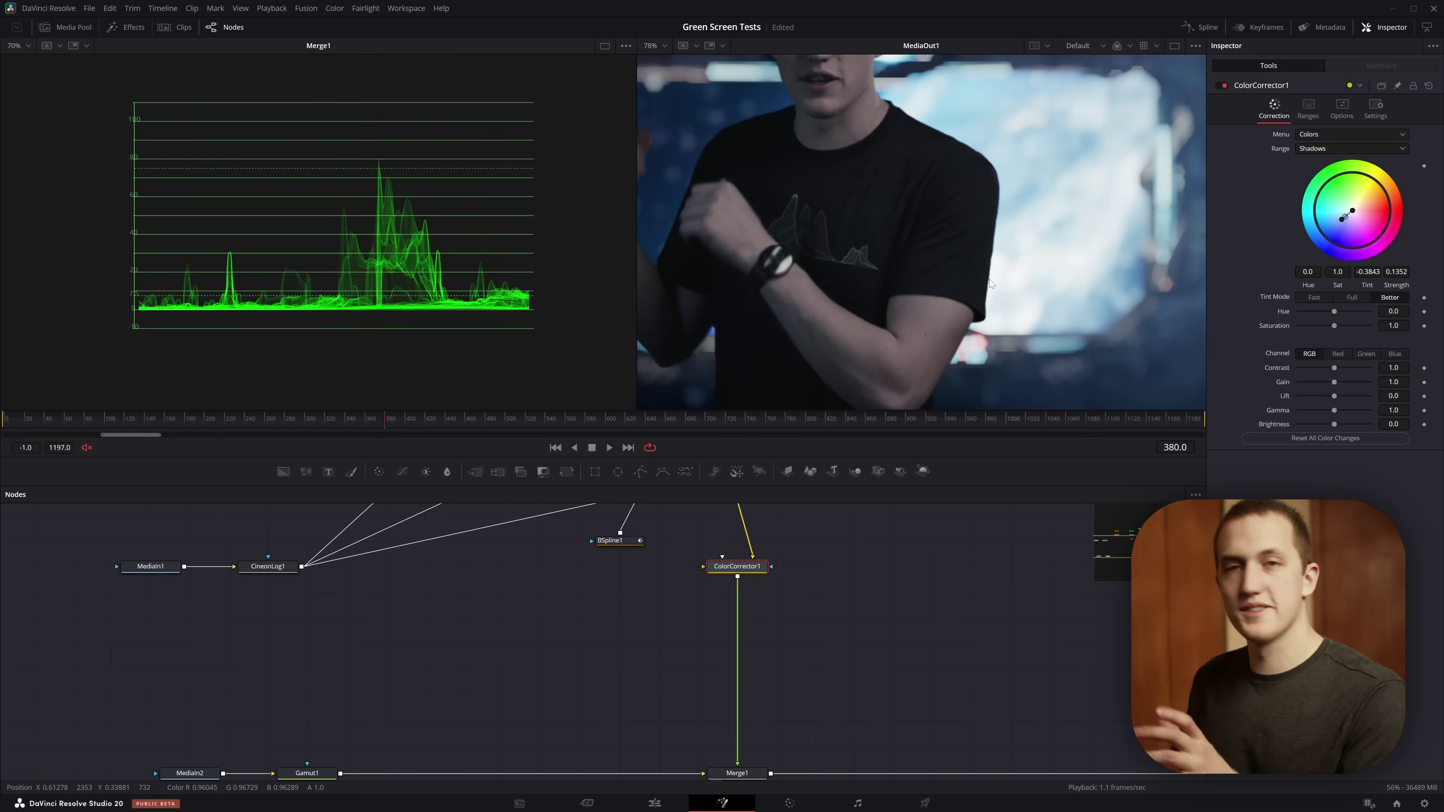
left_click_drag(457, 722, 720, 645)
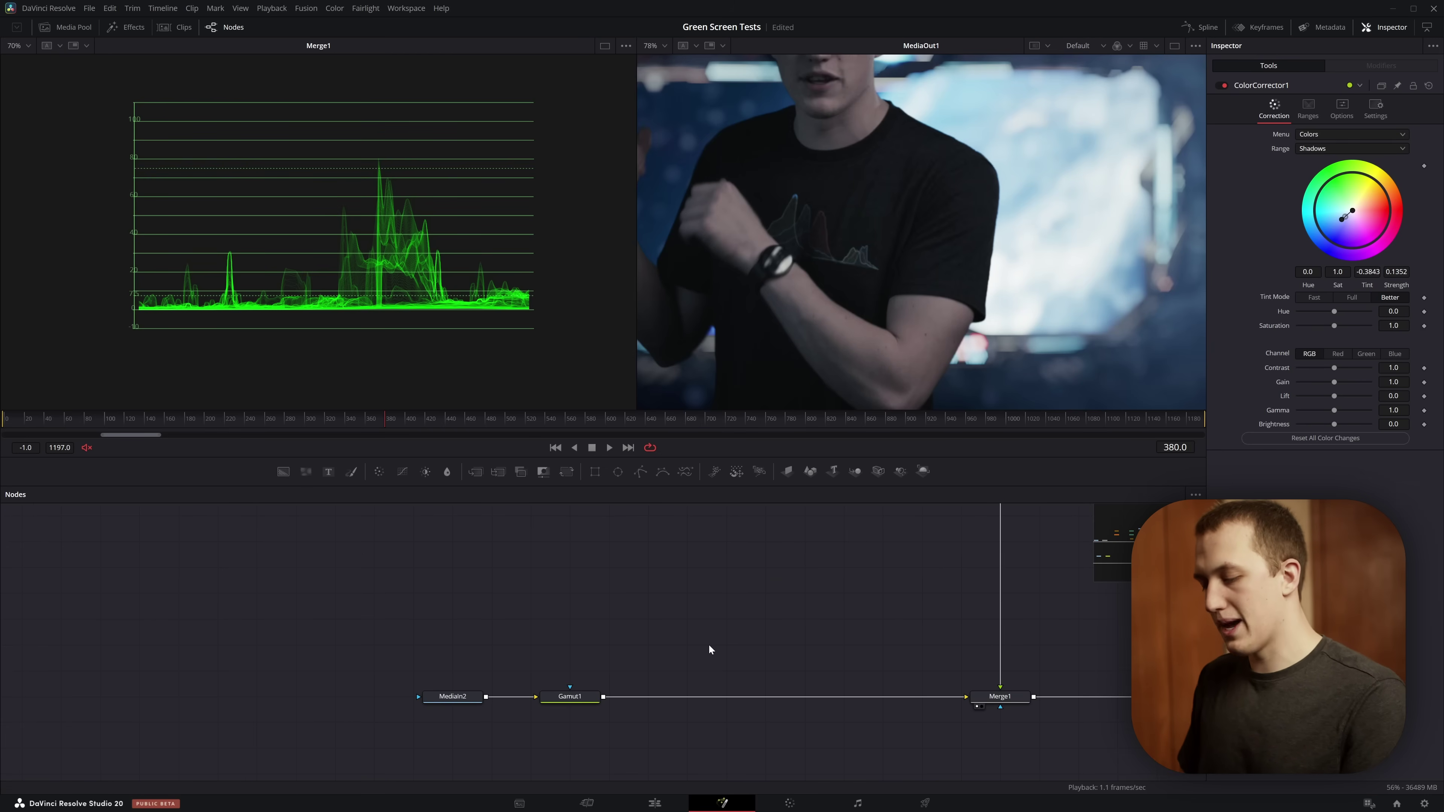
key("shift+space")
type("luma")
key("Return")
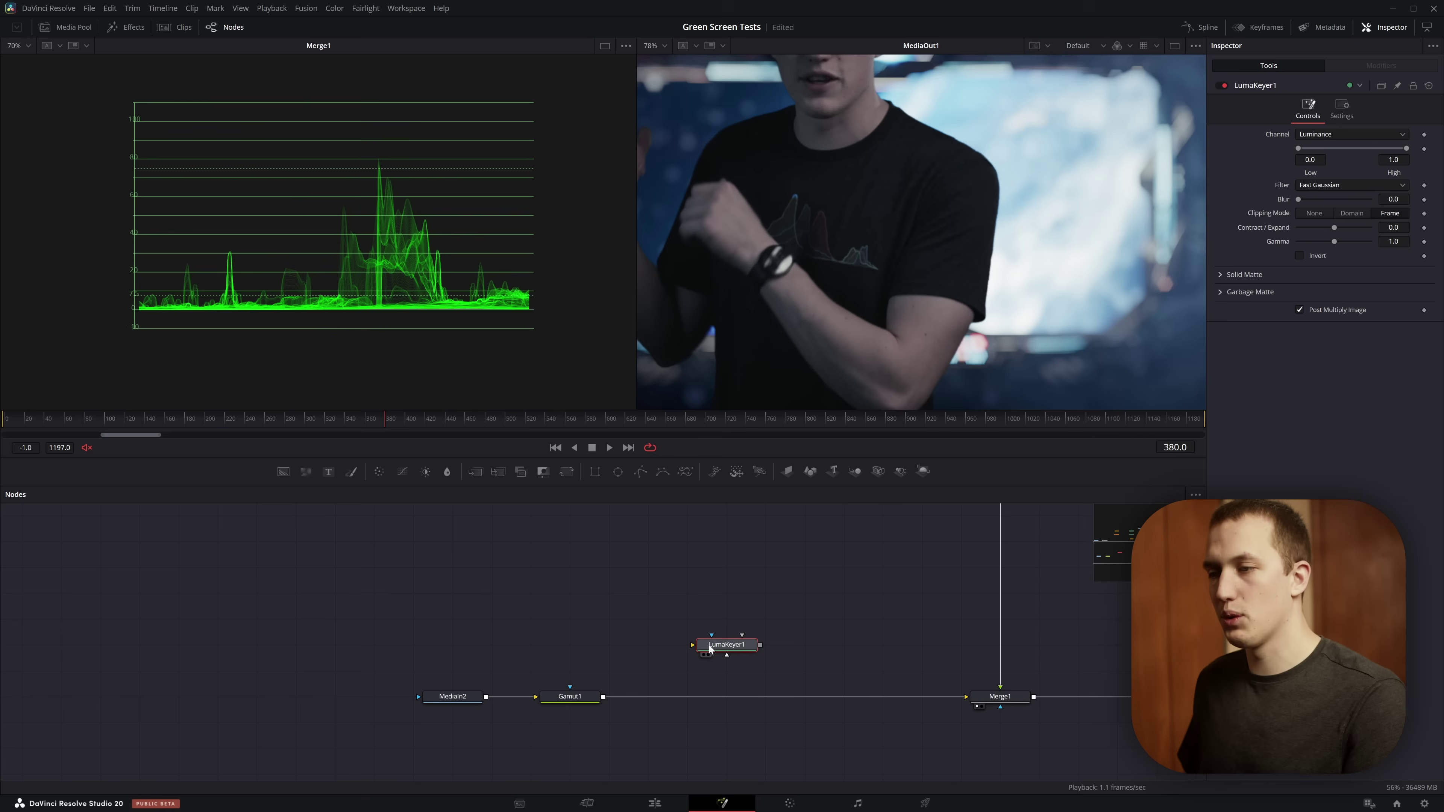
left_click_drag(603, 697, 728, 644)
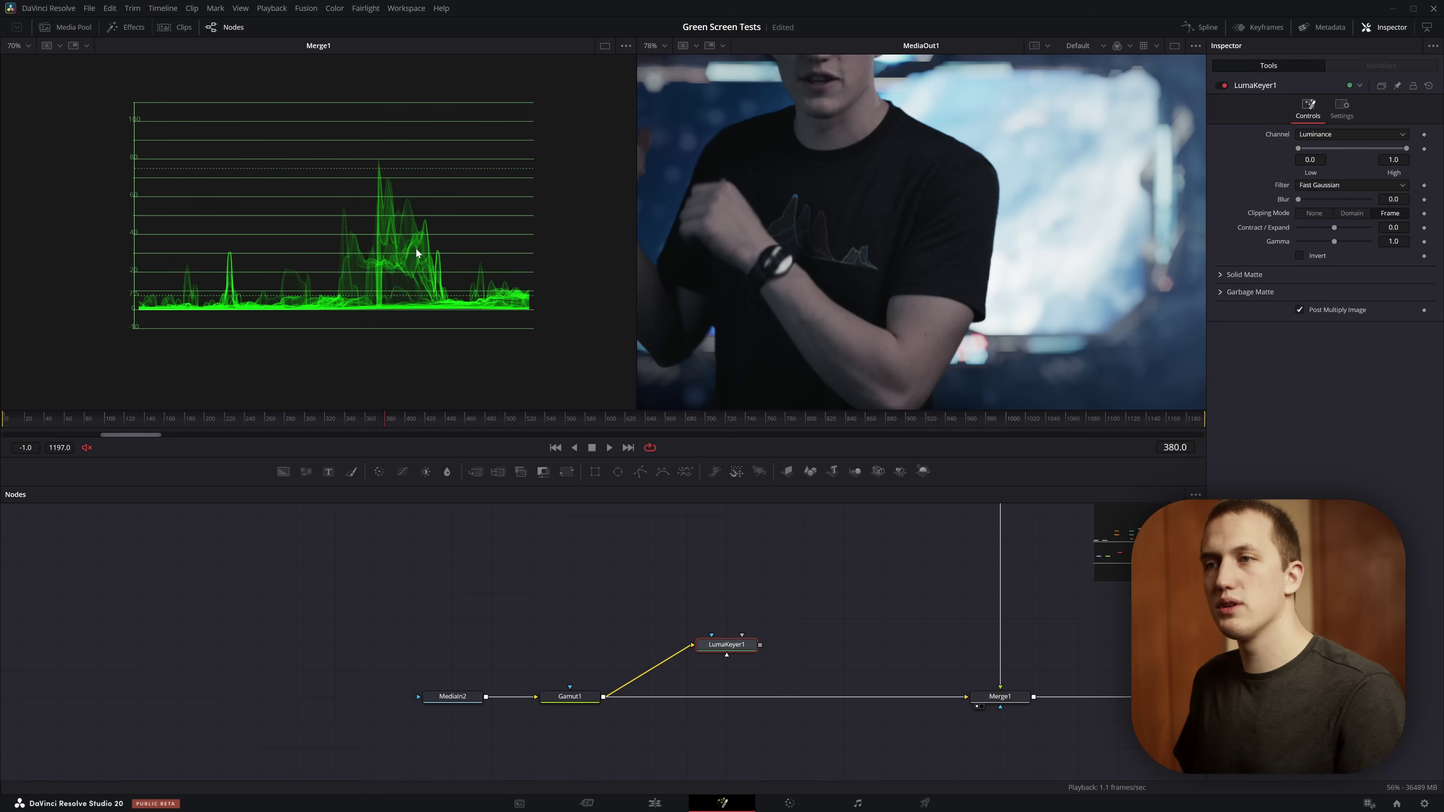
Step: Show LumaKeyer1's output as a 2D image instead of the waveform and frame the whole keyed picture
key("1")
right_click(377, 247)
mouse_move(439, 346)
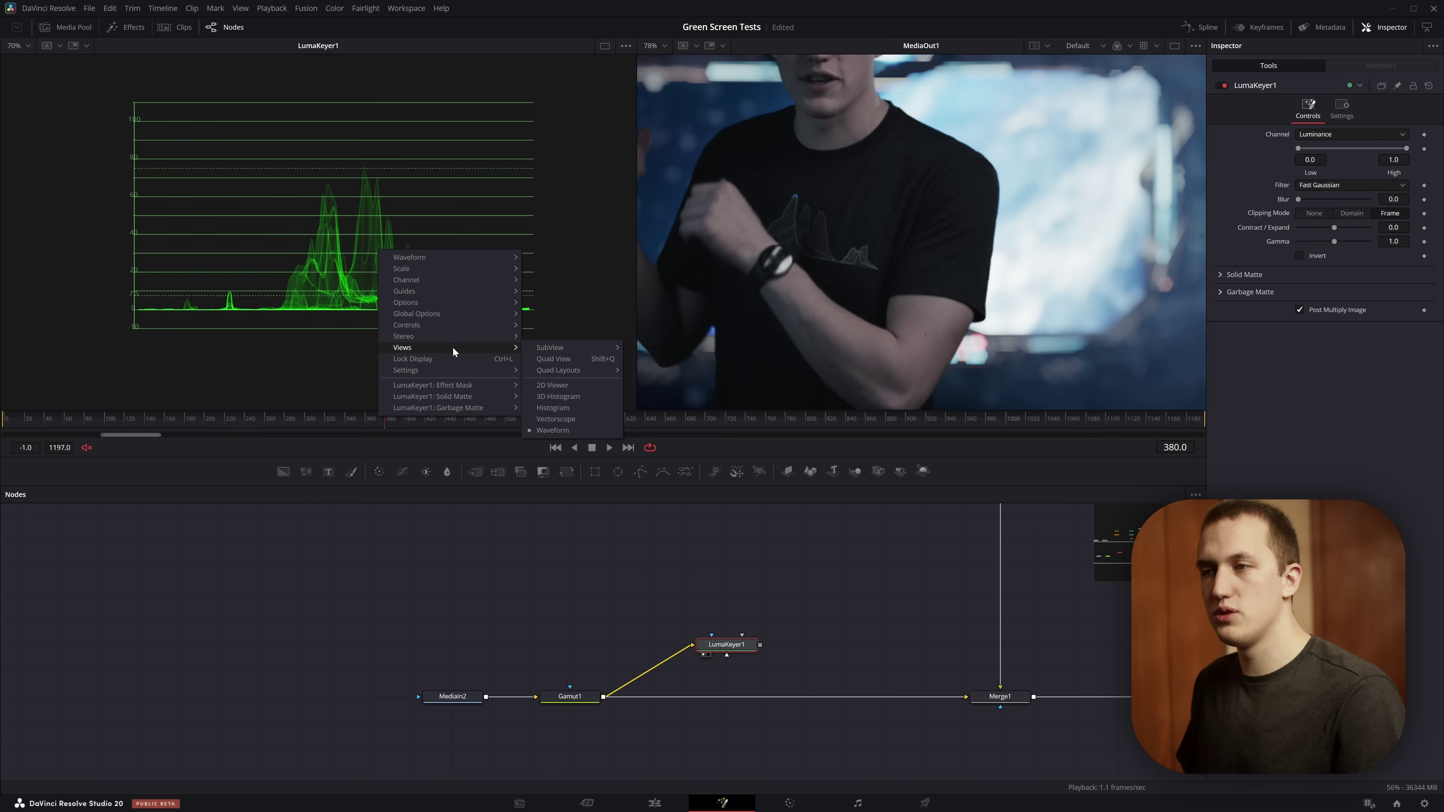
left_click(554, 385)
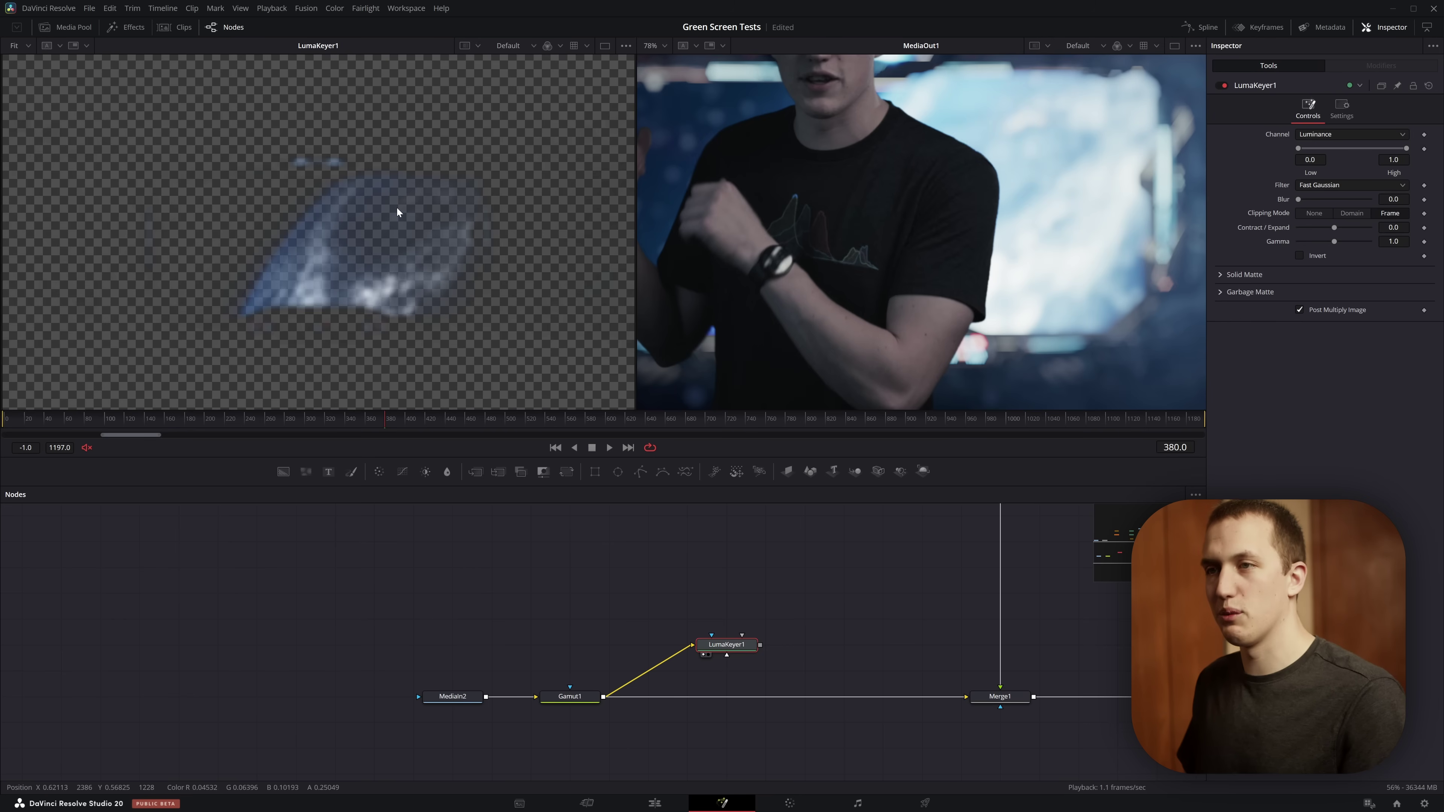
scroll(427, 296, "down", 2)
scroll(348, 272, "up", 1)
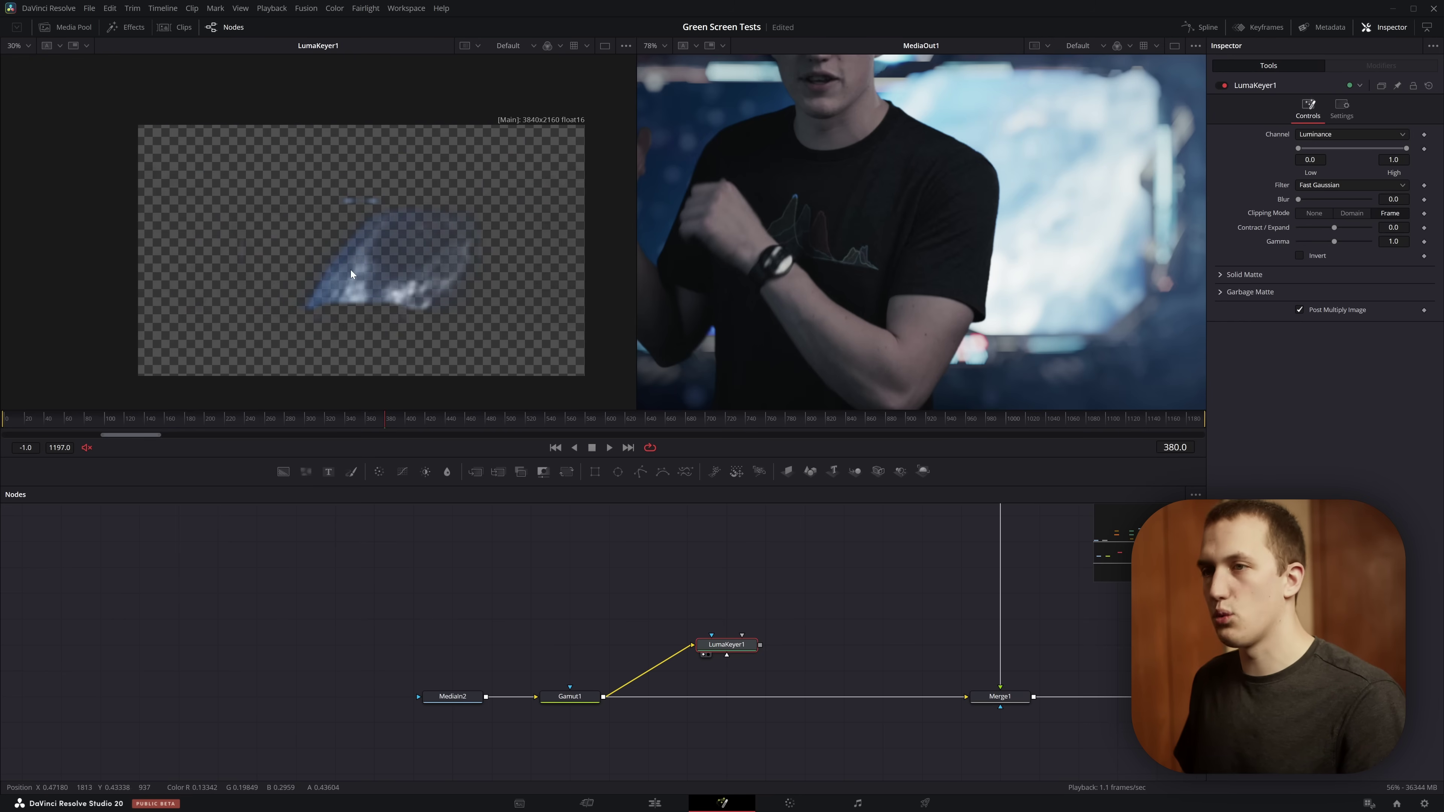
Step: Lower LumaKeyer1's High threshold to 0.628 and connect ColorCorrector1's output as a garbage matte that cuts the subject out of the key
left_click_drag(1297, 150, 1255, 152)
left_click_drag(1407, 150, 1370, 148)
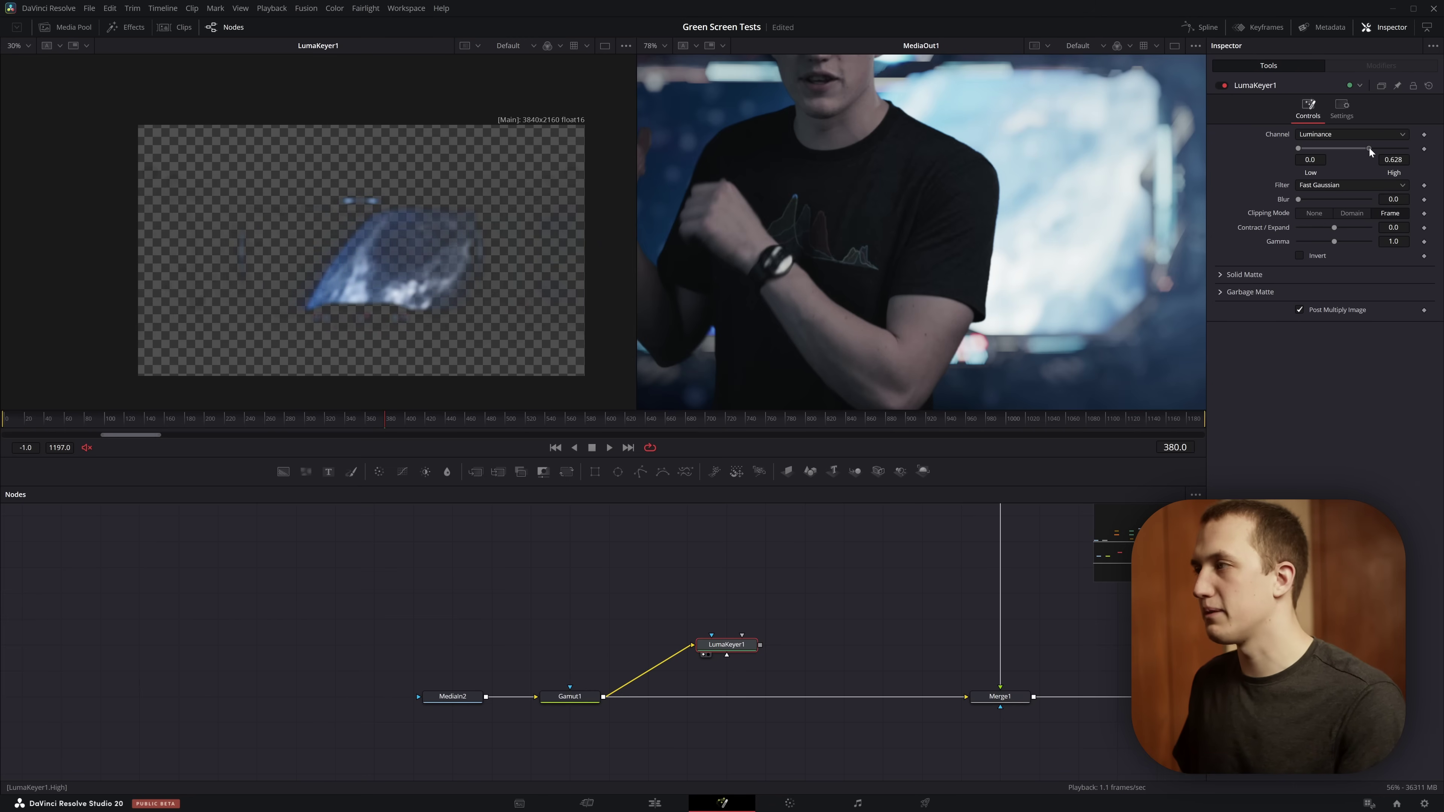
scroll(1001, 603, "up", 3)
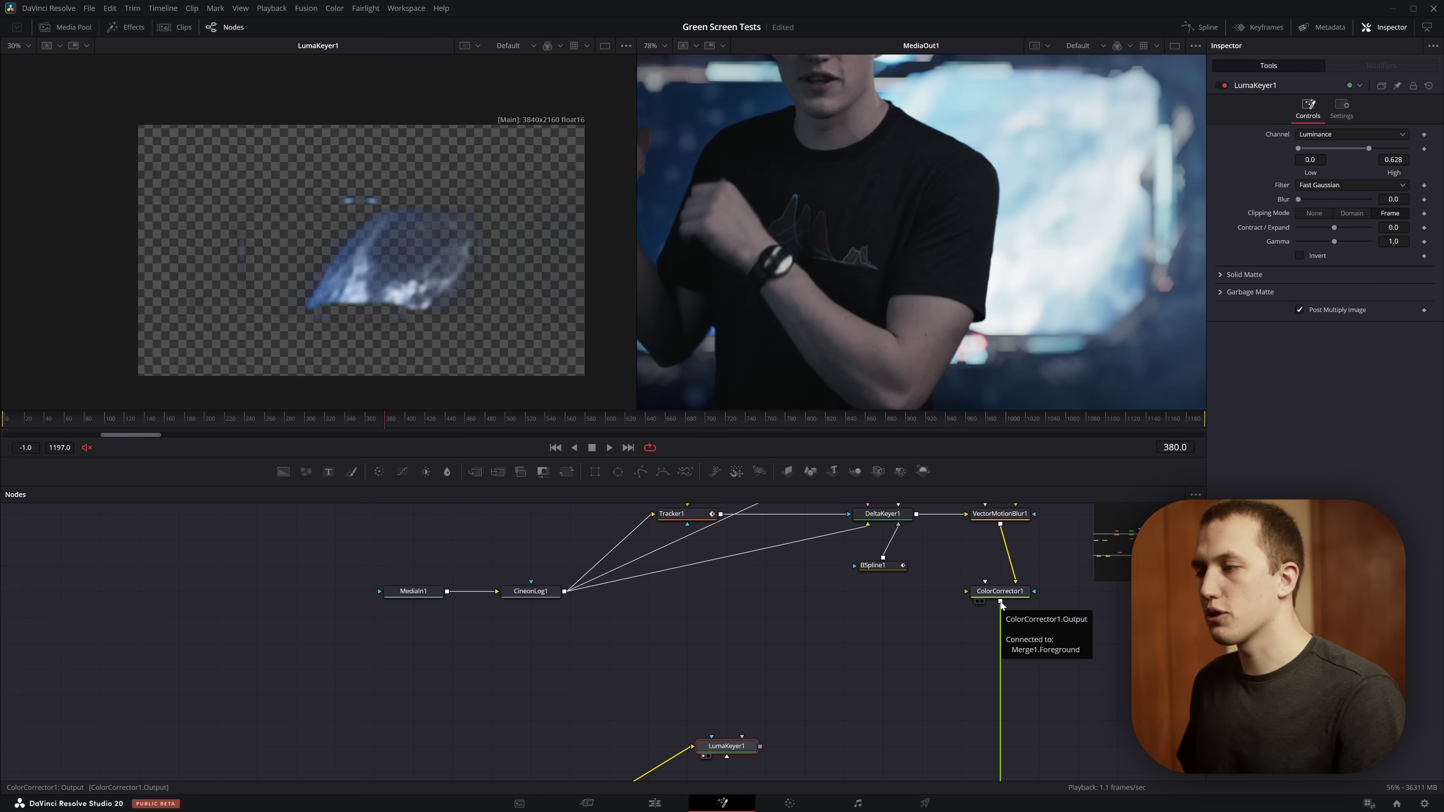
left_click_drag(1001, 602, 742, 743)
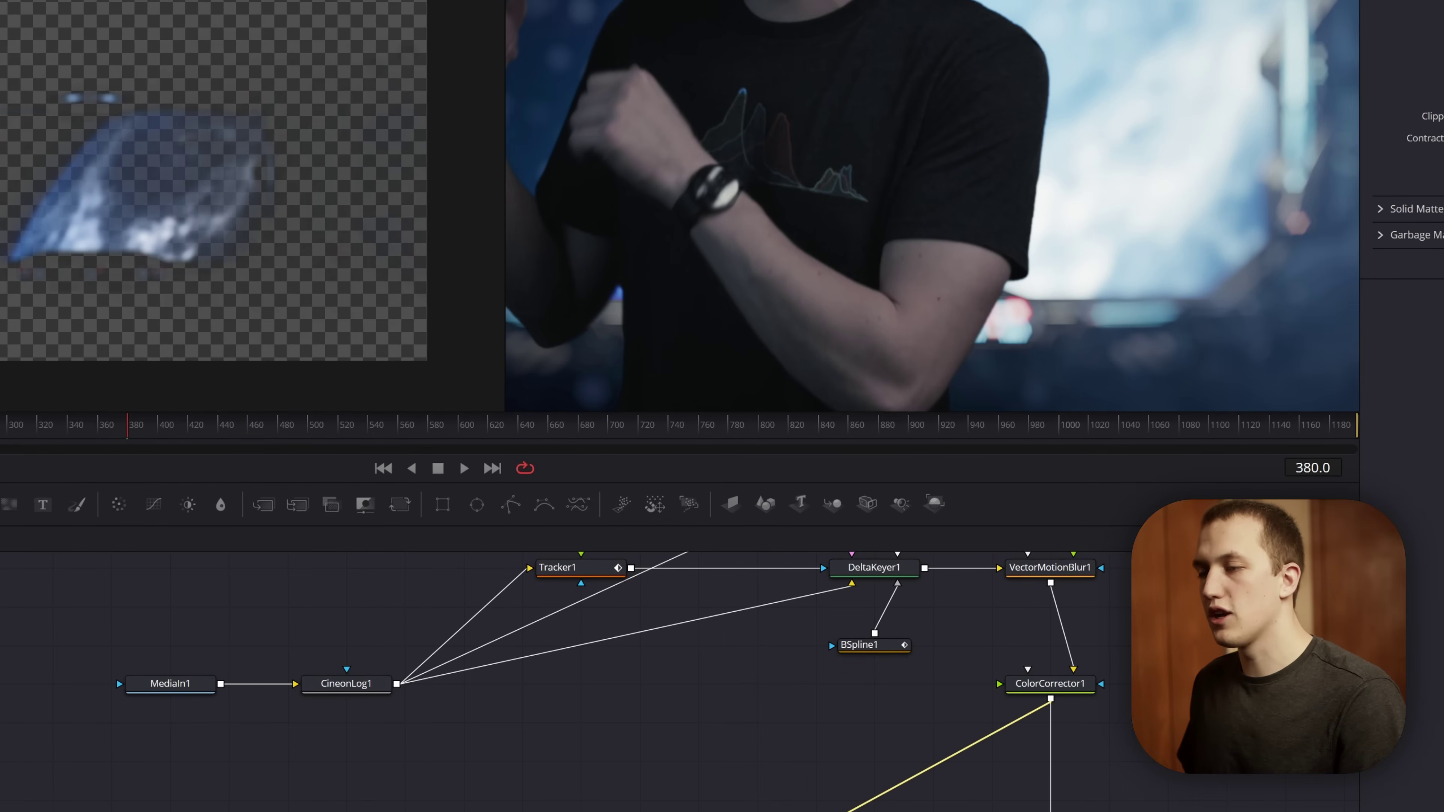
left_click_drag(849, 811, 832, 811)
scroll(637, 681, "down", 3)
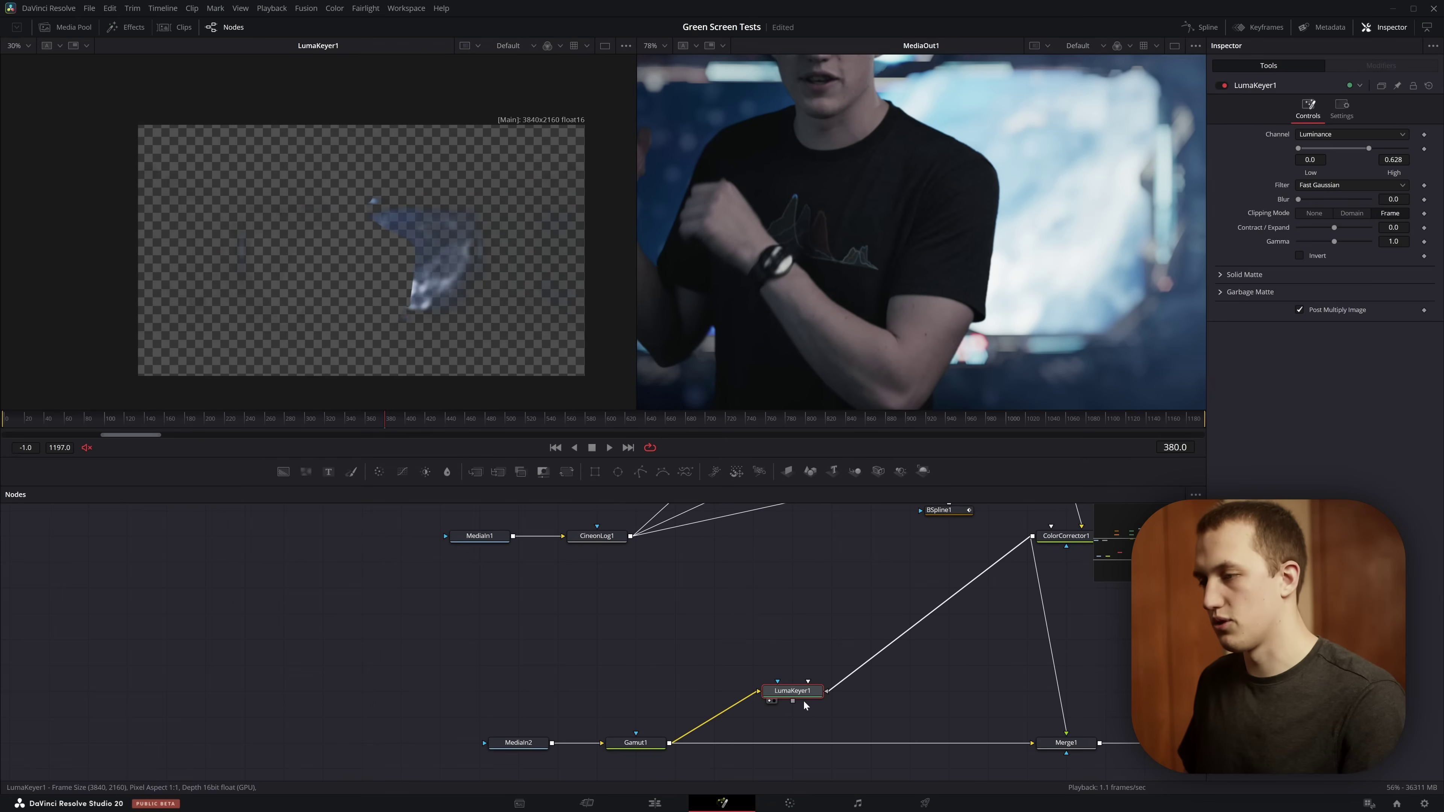
Step: Add a Blur node after LumaKeyer1, connect ColorCorrector1's output to it as effect mask, and view the blur result
key("shift+space")
type("luma")
key("BackSpace")
key("BackSpace")
key("BackSpace")
key("BackSpace")
type("blur")
key("Return")
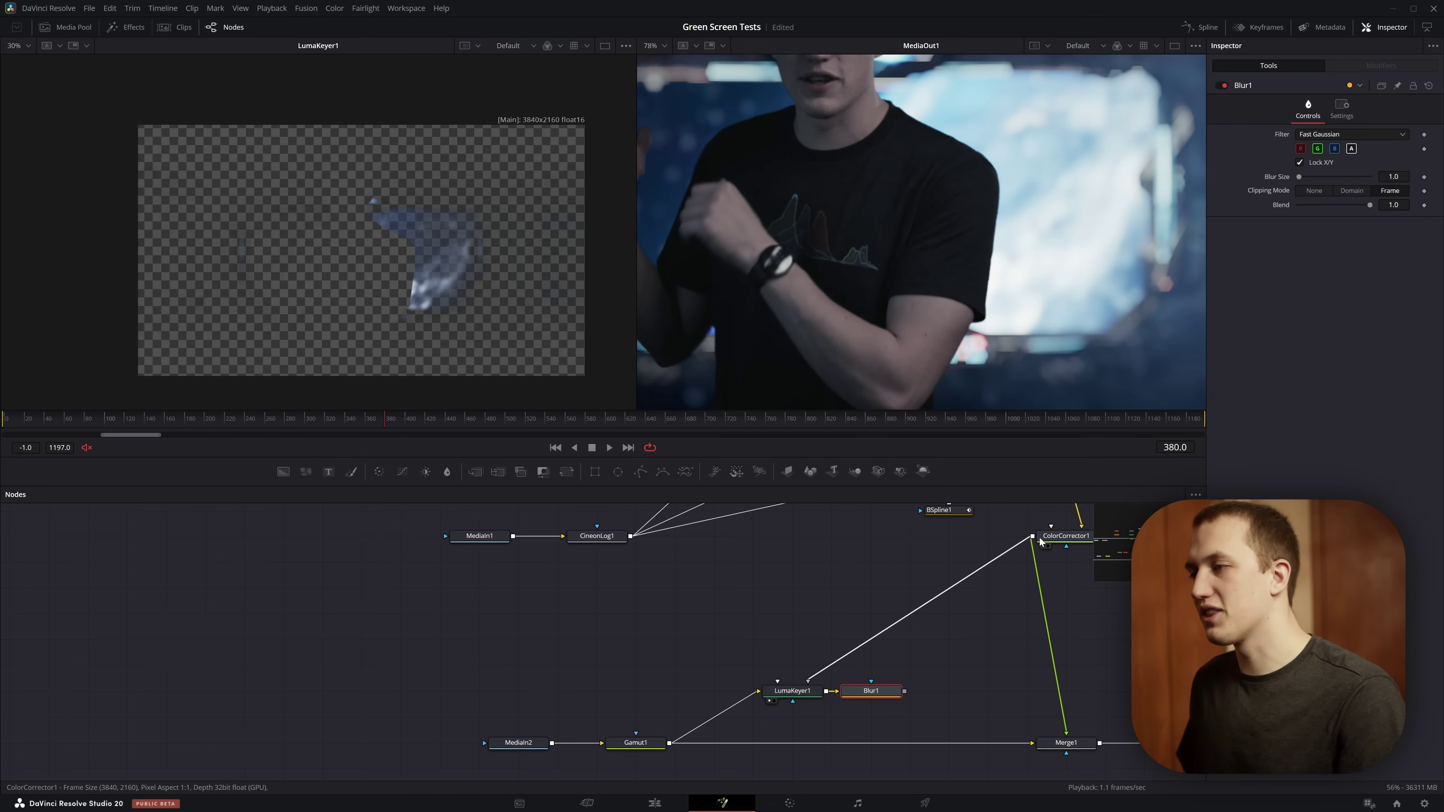
left_click_drag(1033, 538, 876, 691)
key("1")
Step: Enable Multiply by Mask on Blur1, raise its Blur Size to 15.7, and reduce the size slightly
left_click(1333, 114)
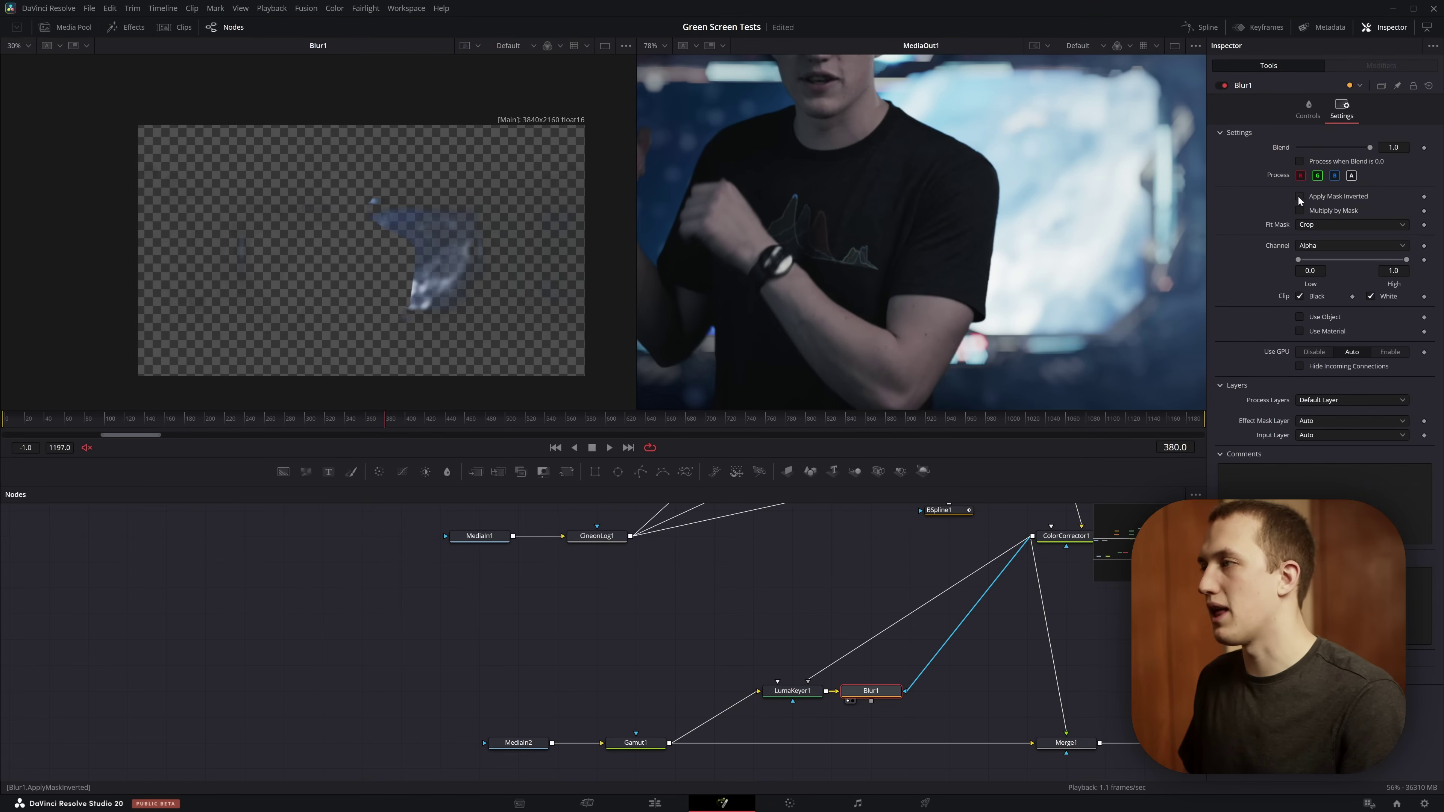
left_click(1319, 196)
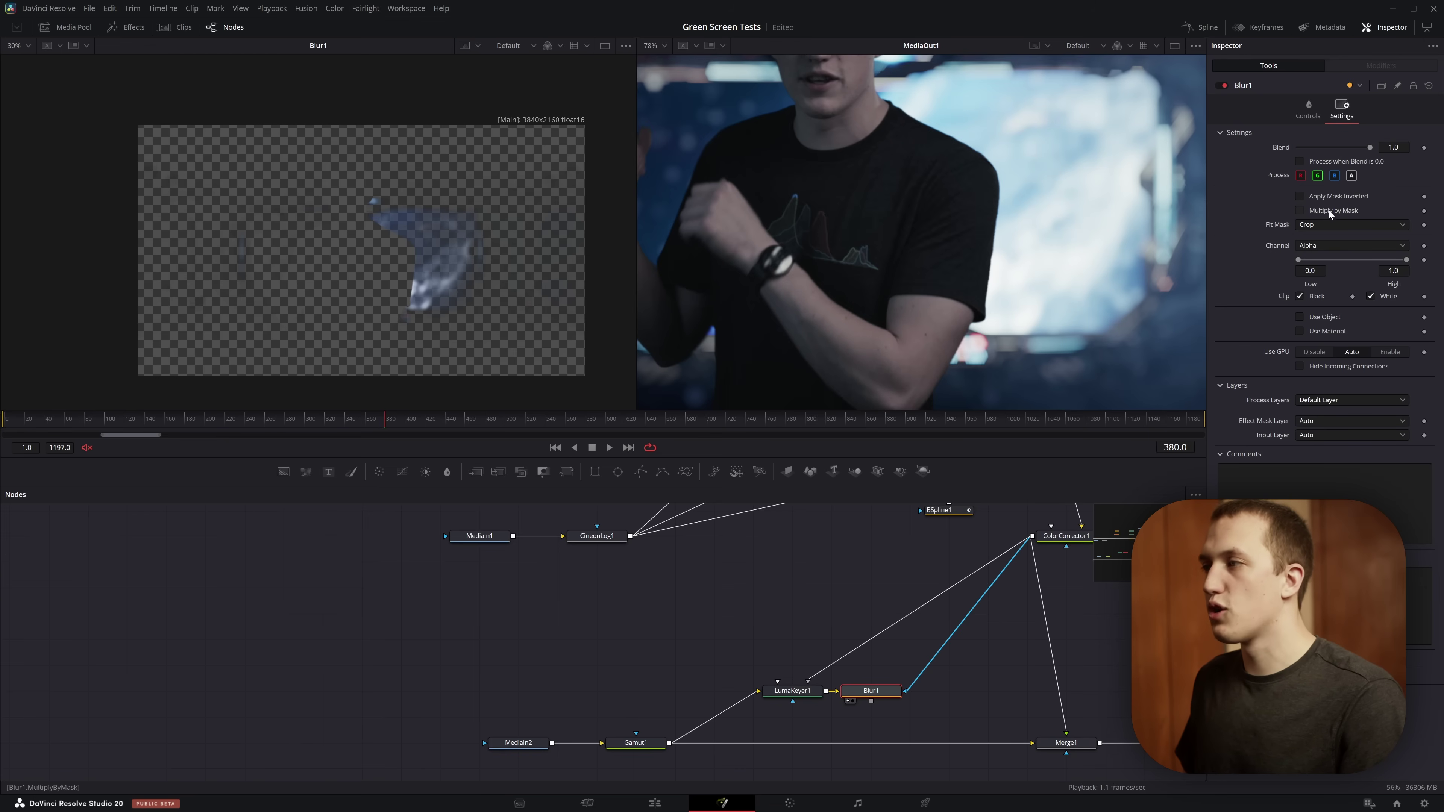
left_click(1308, 114)
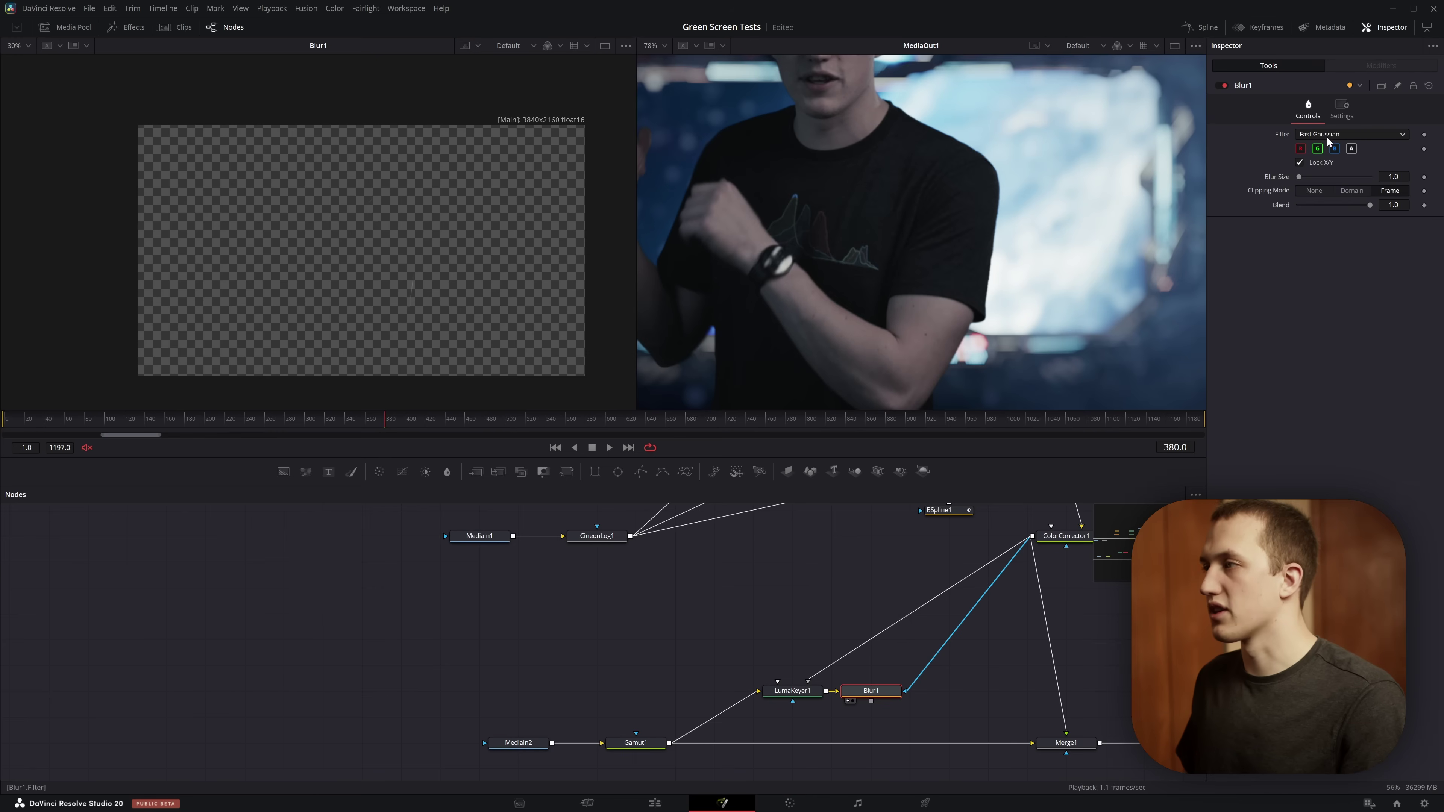
left_click_drag(1299, 177, 1310, 176)
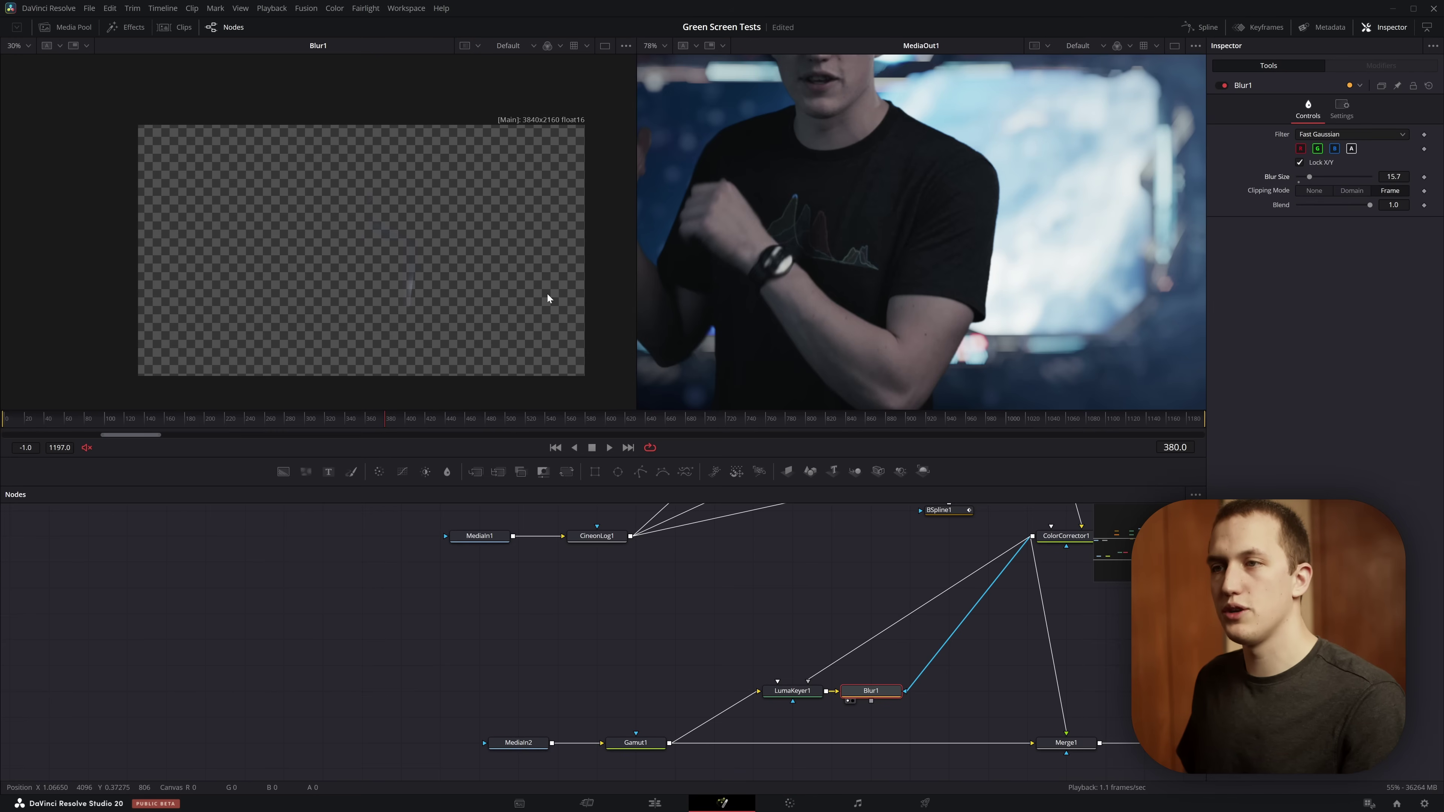
scroll(382, 273, "up", 5)
mouse_move(1309, 177)
left_mouse_down()
mouse_move(1294, 176)
mouse_move(1308, 177)
left_mouse_up()
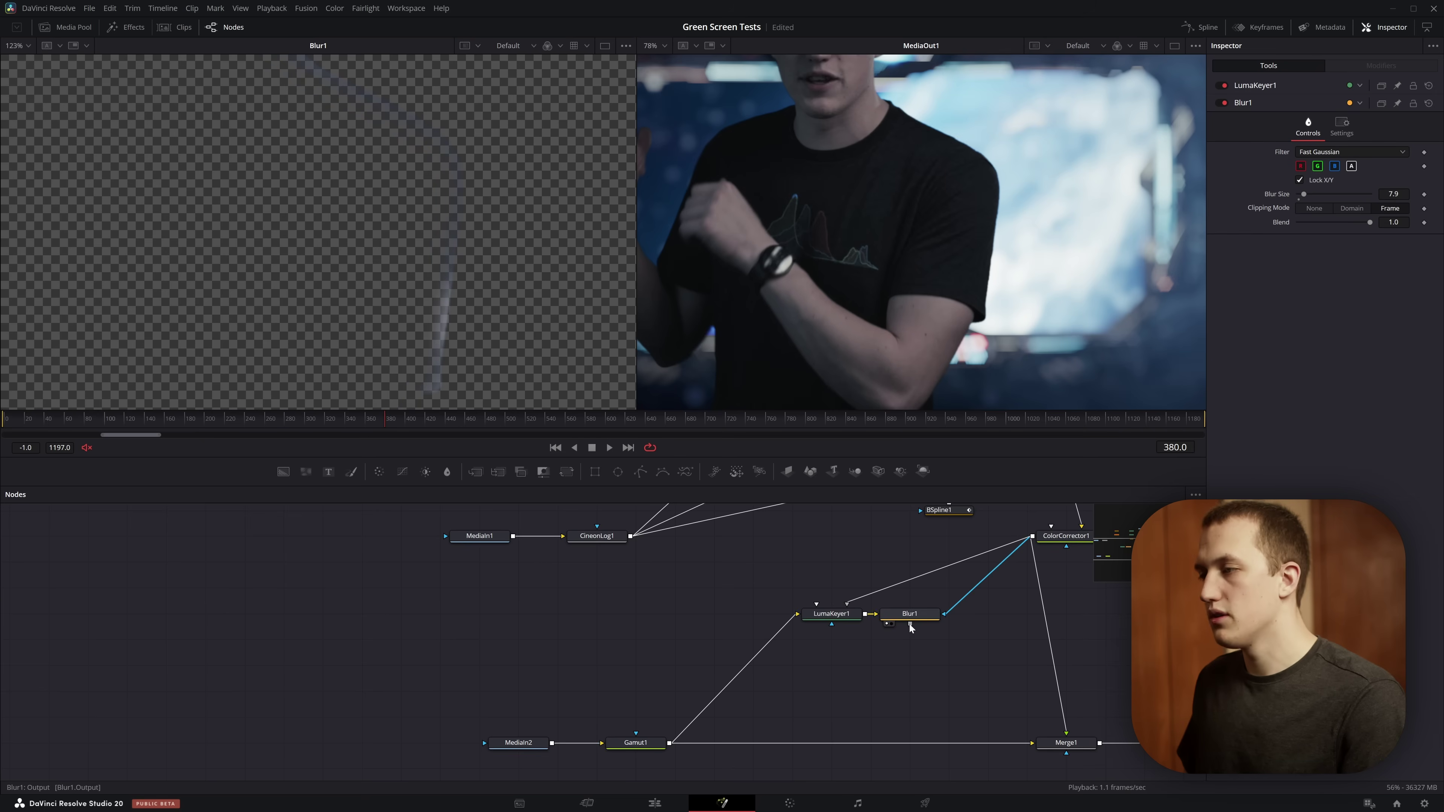
Step: Merge Blur1 over ColorCorrector1's output ahead of Merge1 and set the new merge's Apply Mode to Screen
left_click_drag(910, 624, 1033, 536)
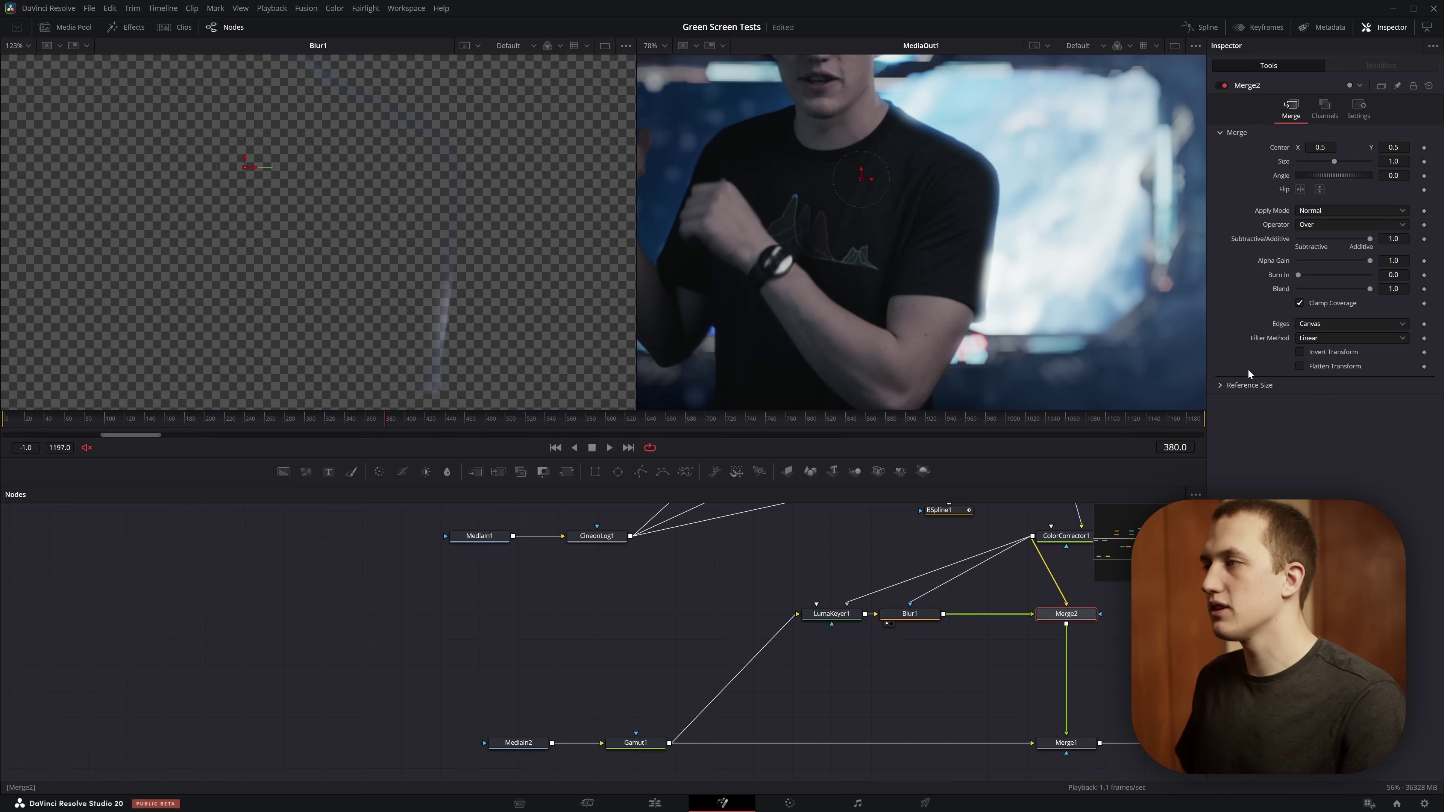
left_click(1308, 211)
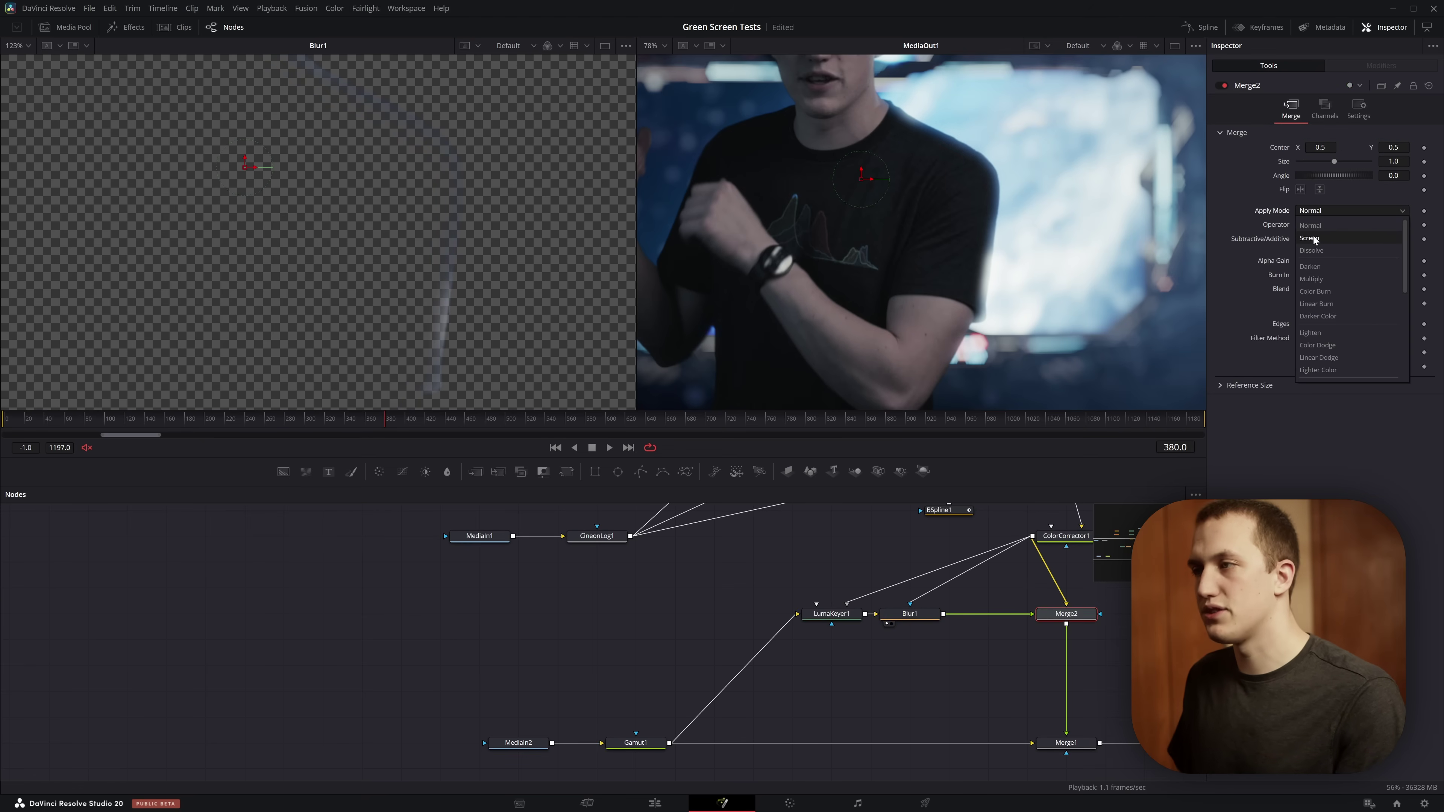
left_click(1313, 239)
Step: Set Blur1's Blur Size to 3.1 and Blend to 0.394 for a subtle light wrap along the shoulder edge
left_click(910, 613)
left_click_drag(1393, 176, 1363, 176)
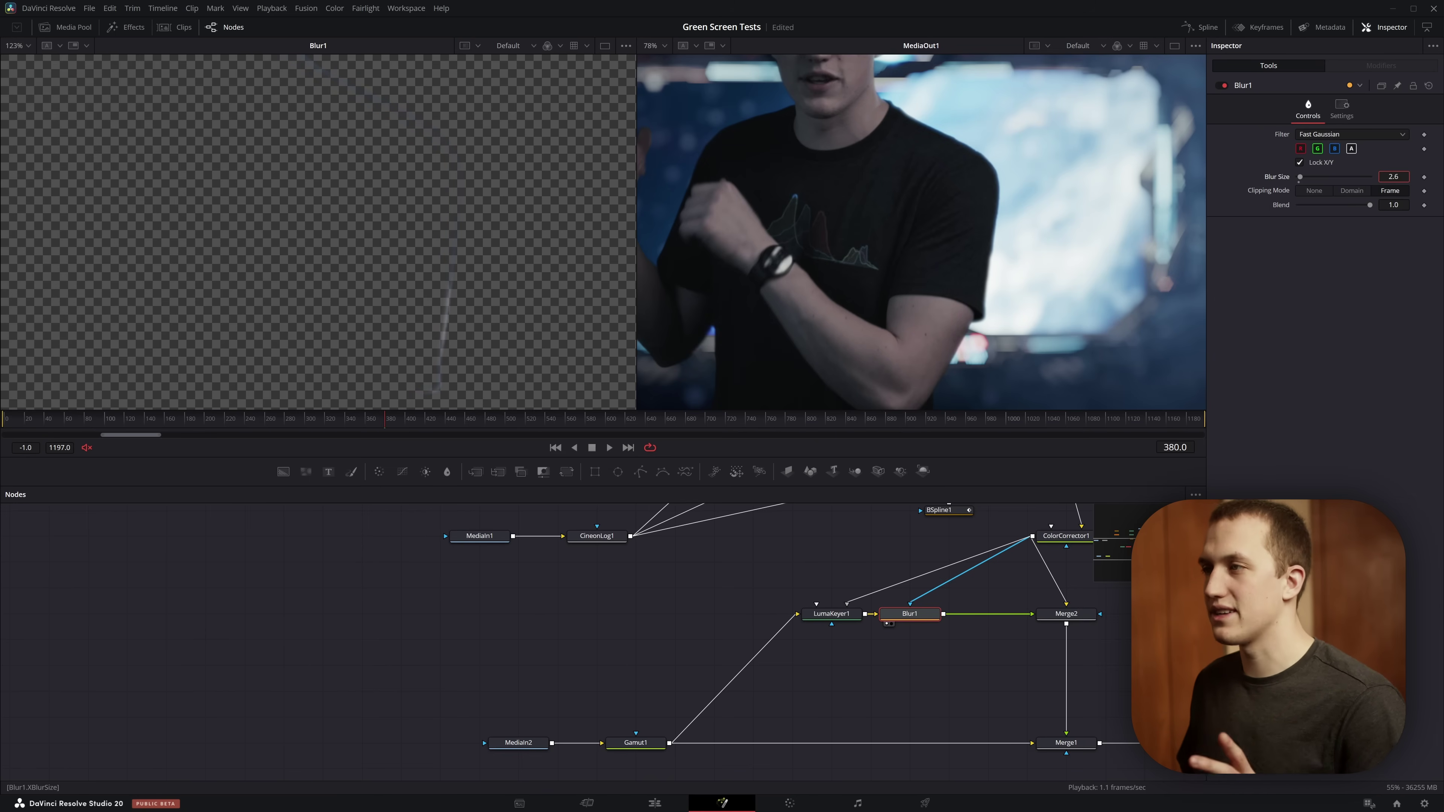
scroll(992, 196, "up", 5)
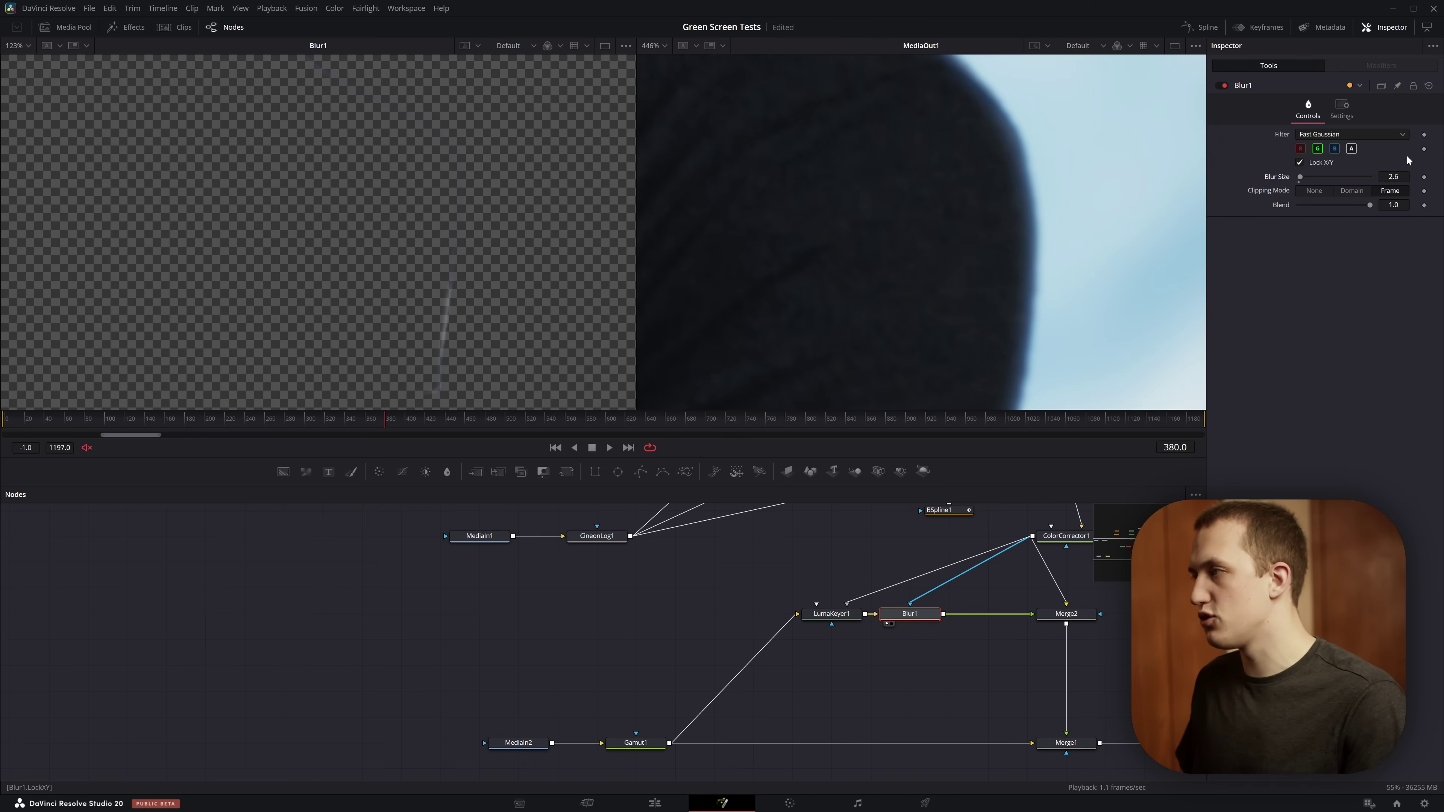
left_click_drag(1370, 204, 1326, 205)
scroll(1035, 206, "down", 10)
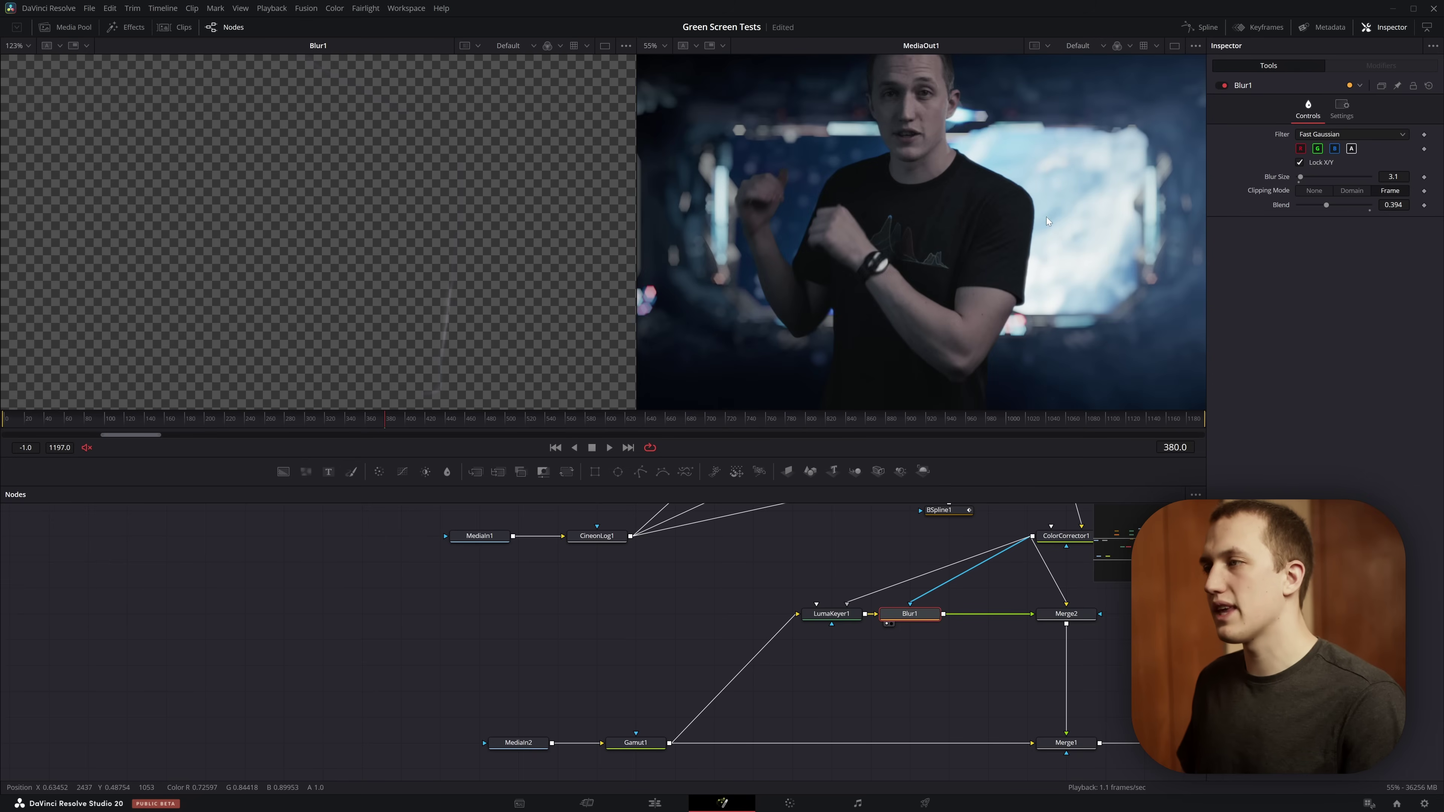
Step: Duplicate Blur1 and Merge2, insert the merge copy between Merge2 and Merge1, and place the blur copy beneath Blur1
left_click_drag(973, 643, 952, 680)
left_click_drag(1115, 703, 881, 641)
key("ctrl+c")
key("ctrl+v")
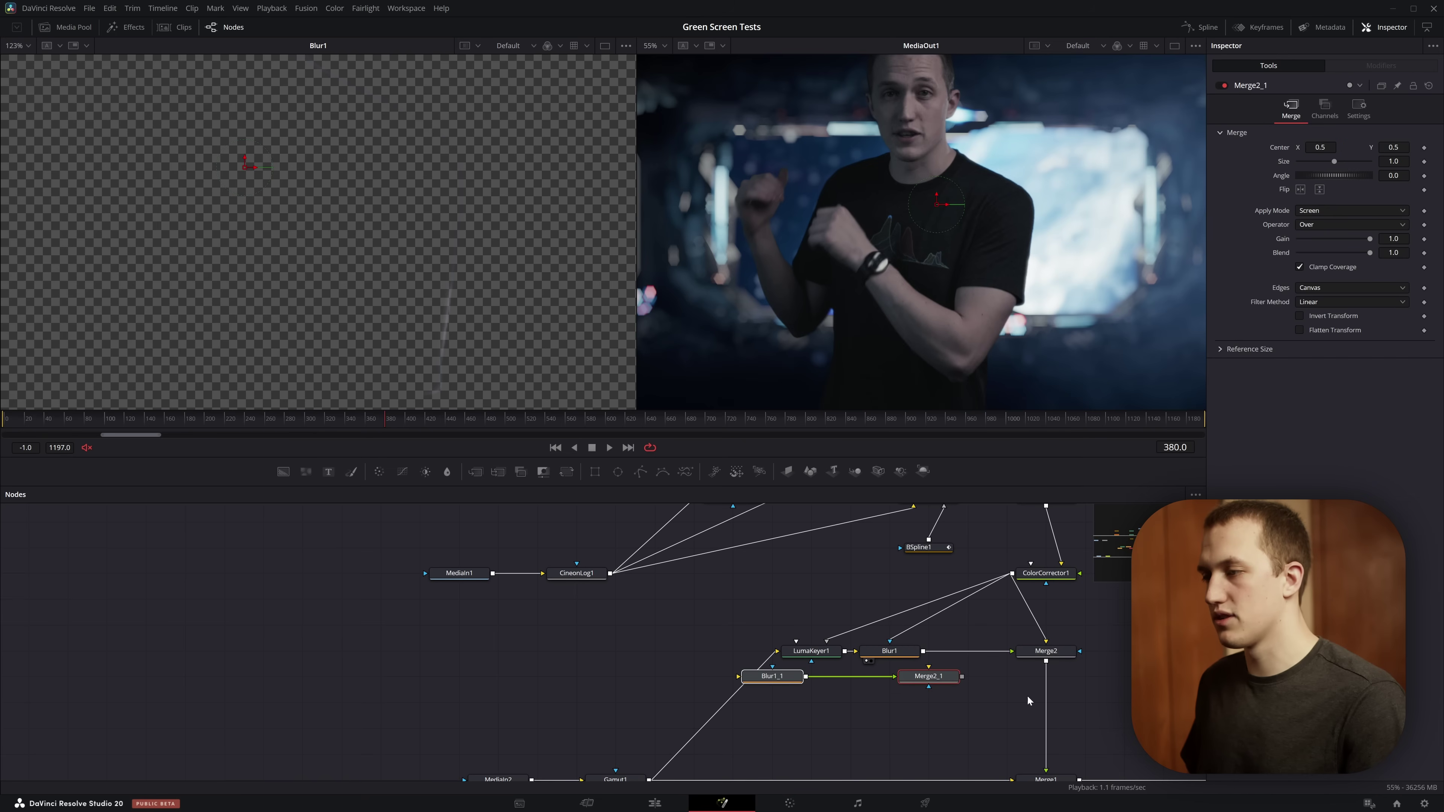
left_click_drag(922, 685, 1044, 688)
left_click_drag(1047, 688, 1047, 687)
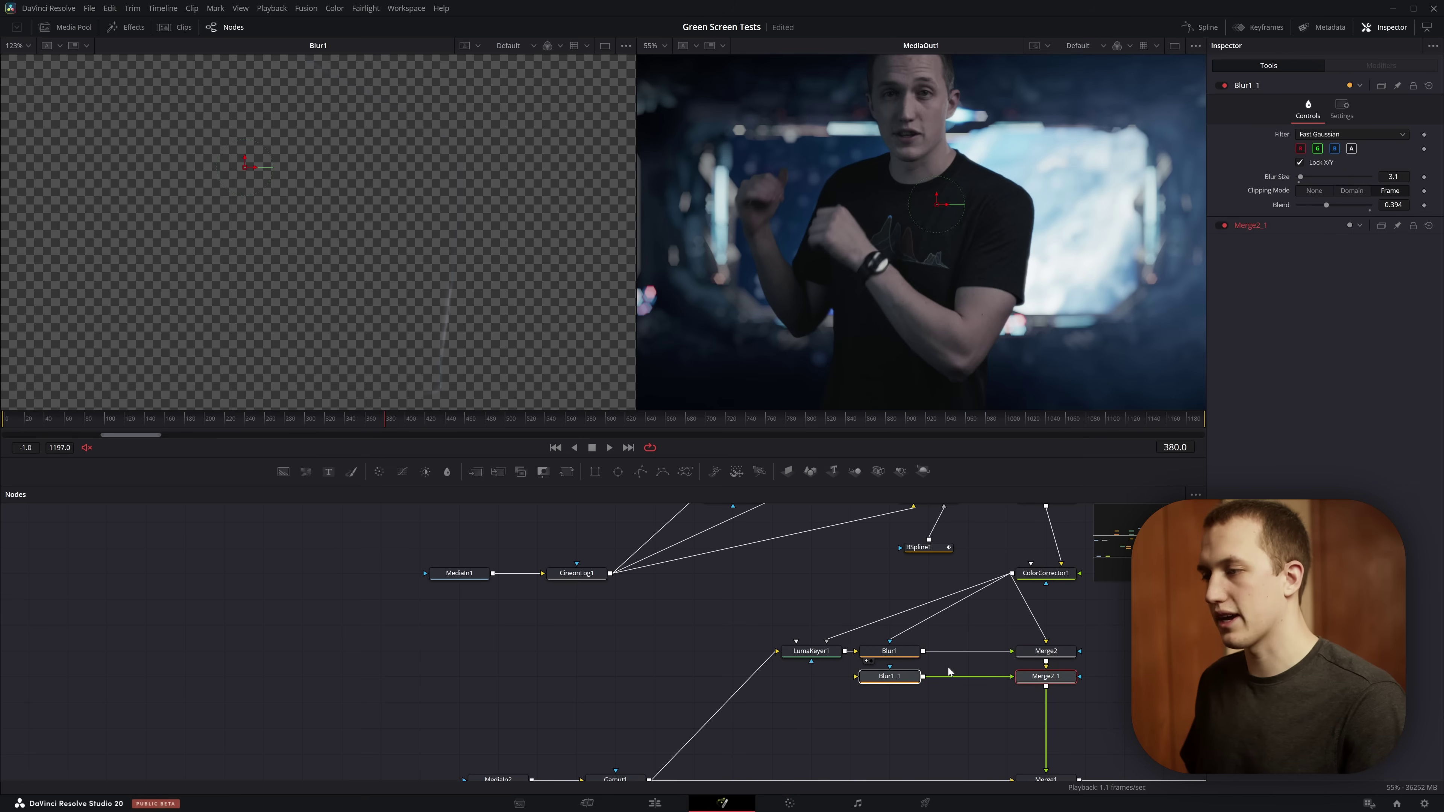
Step: Feed the blur copy from LumaKeyer1 with ColorCorrector1 as effect mask, and set its Blur Size to 15.4 and Blend to 0.125
left_click_drag(1012, 574, 1008, 580)
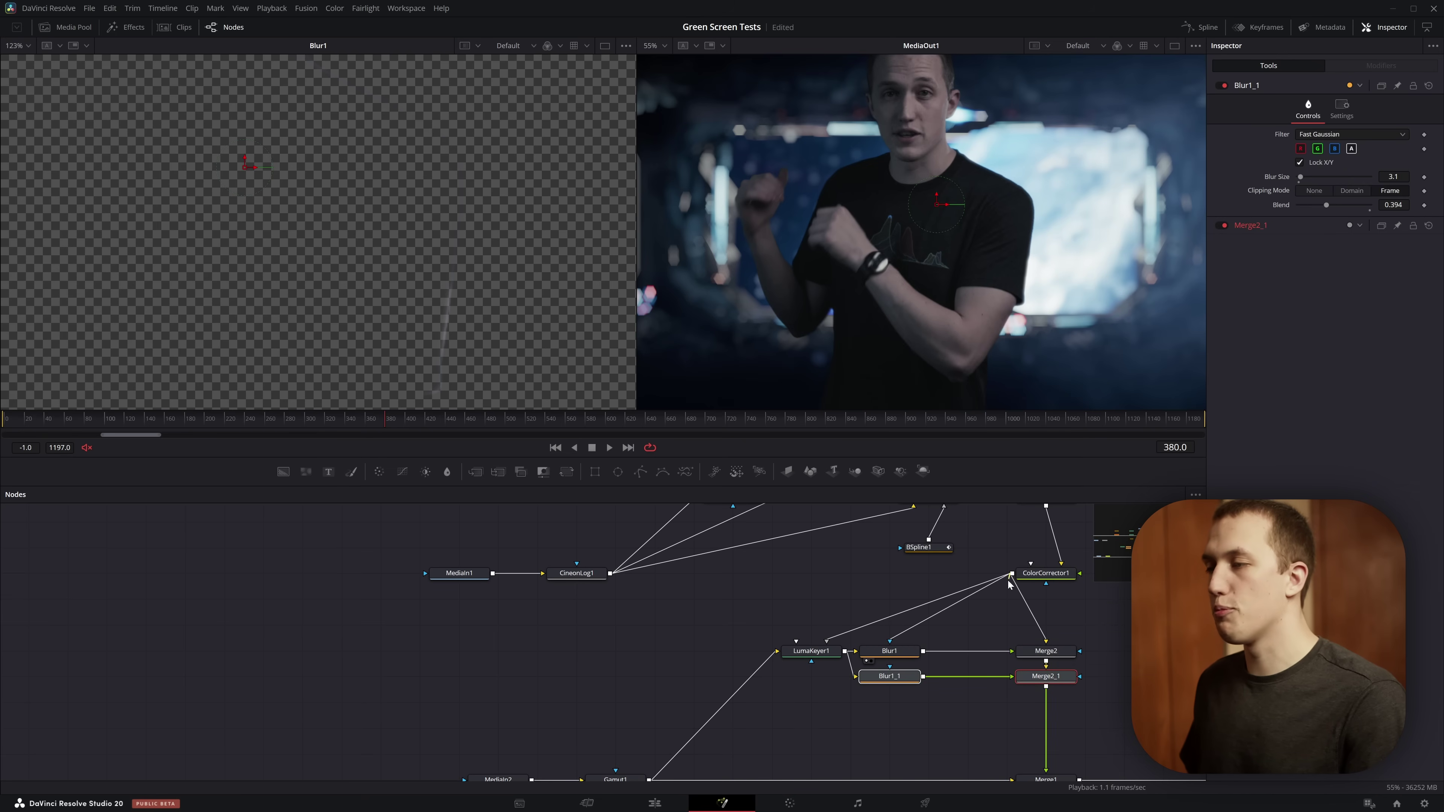
left_click(892, 675)
left_click(978, 709)
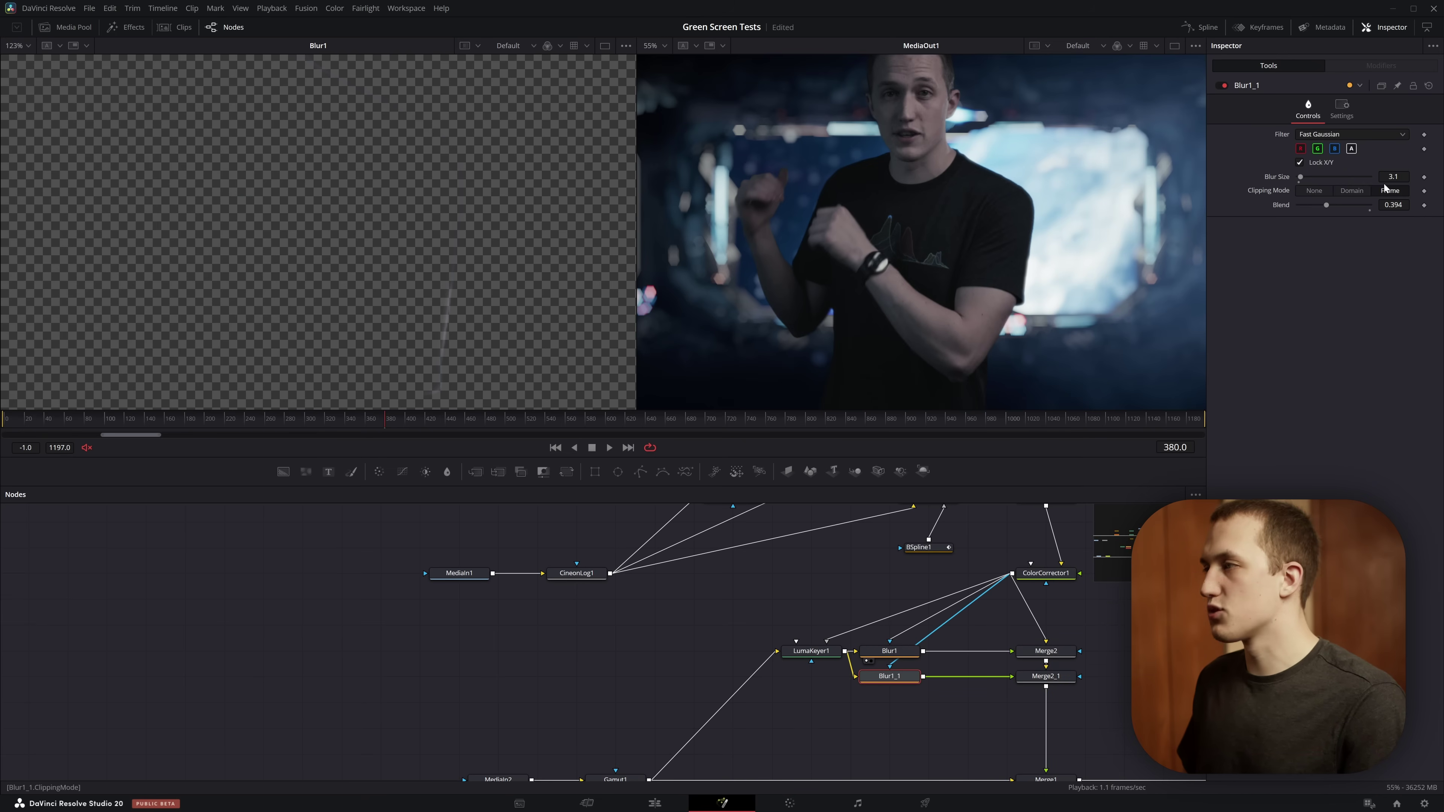
left_click_drag(1393, 177, 1422, 176)
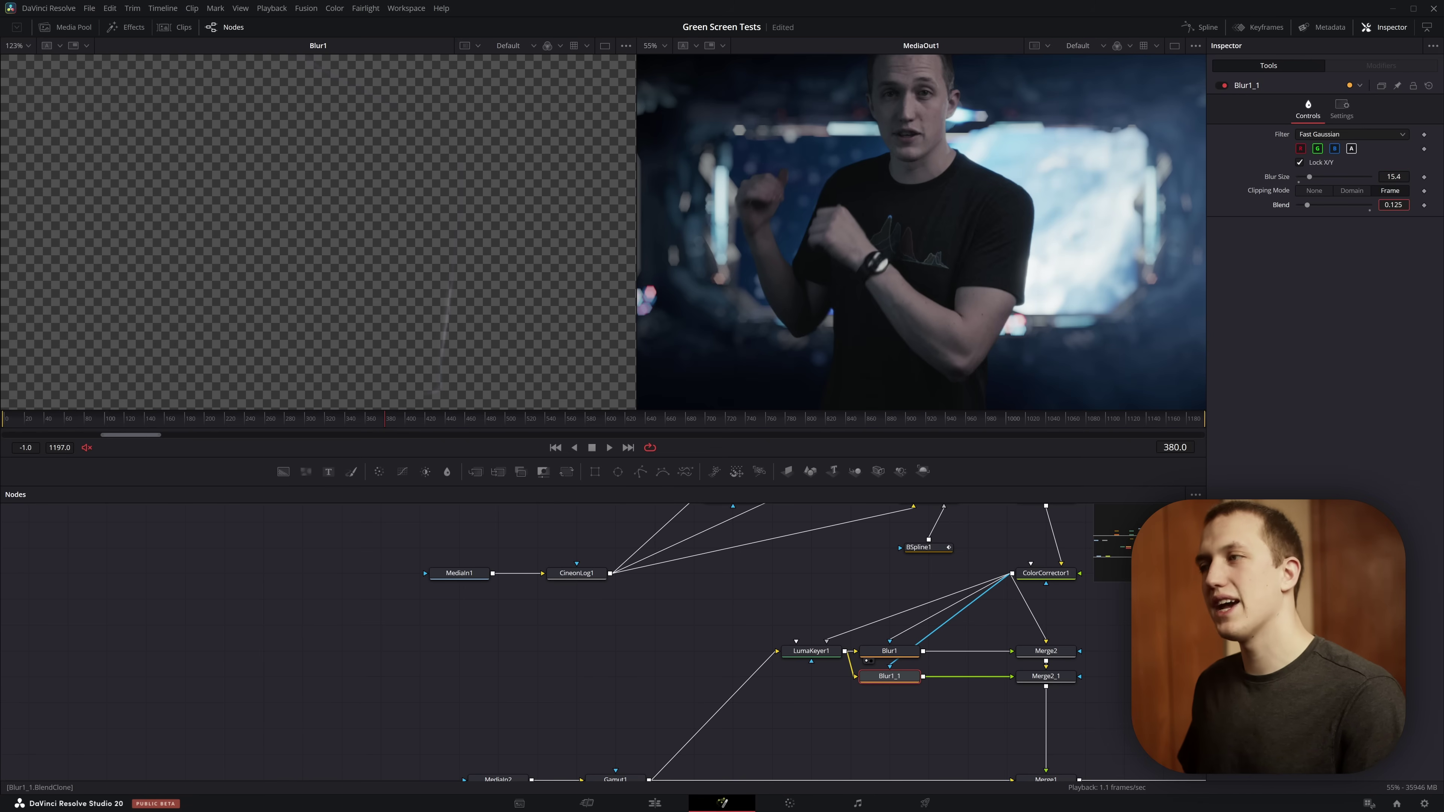
Step: Set DeltaKeyer1's Fringe Gamma to 1.0 and check the edges of the finger, hands and face in the composite
scroll(1041, 264, "up", 5)
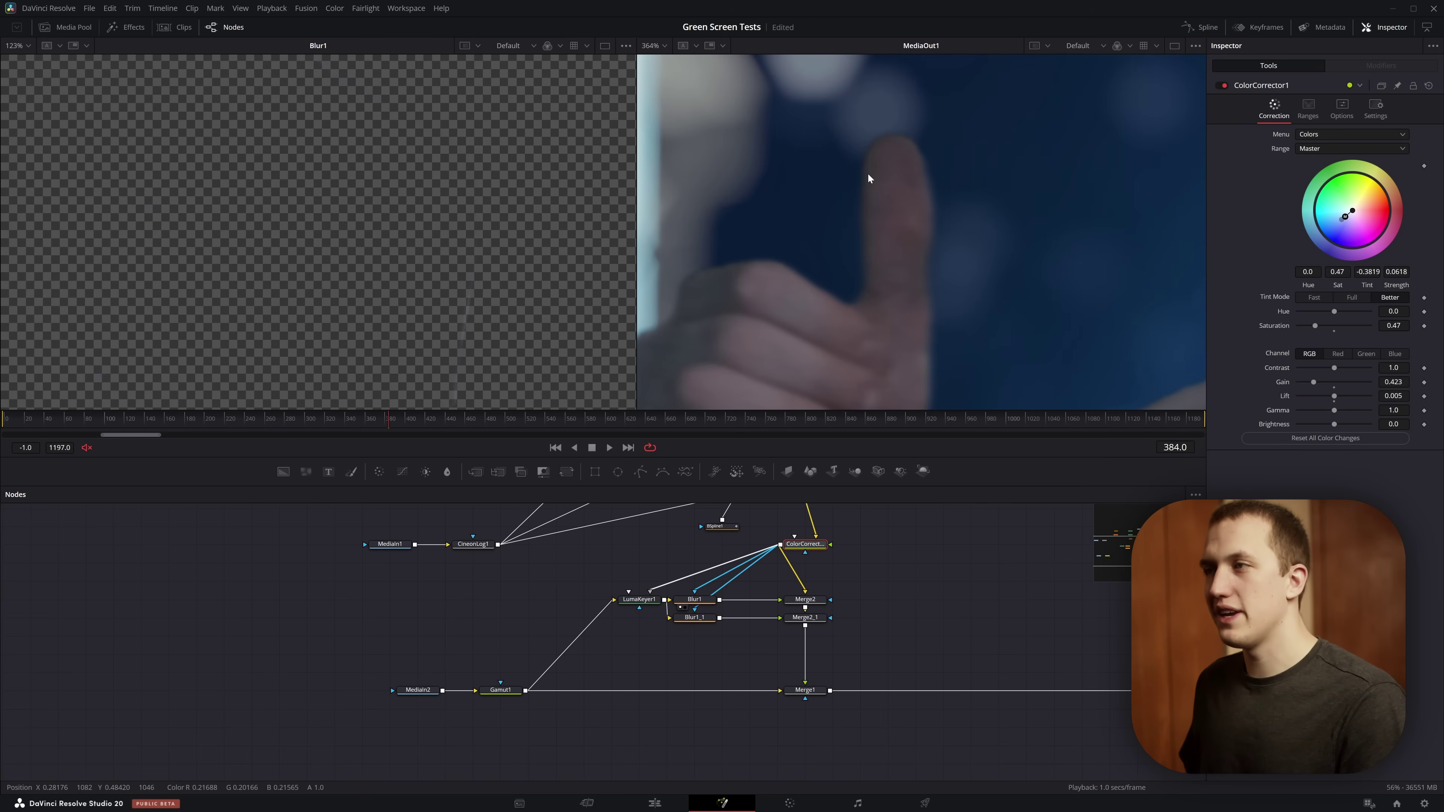
scroll(807, 563, "up", 3)
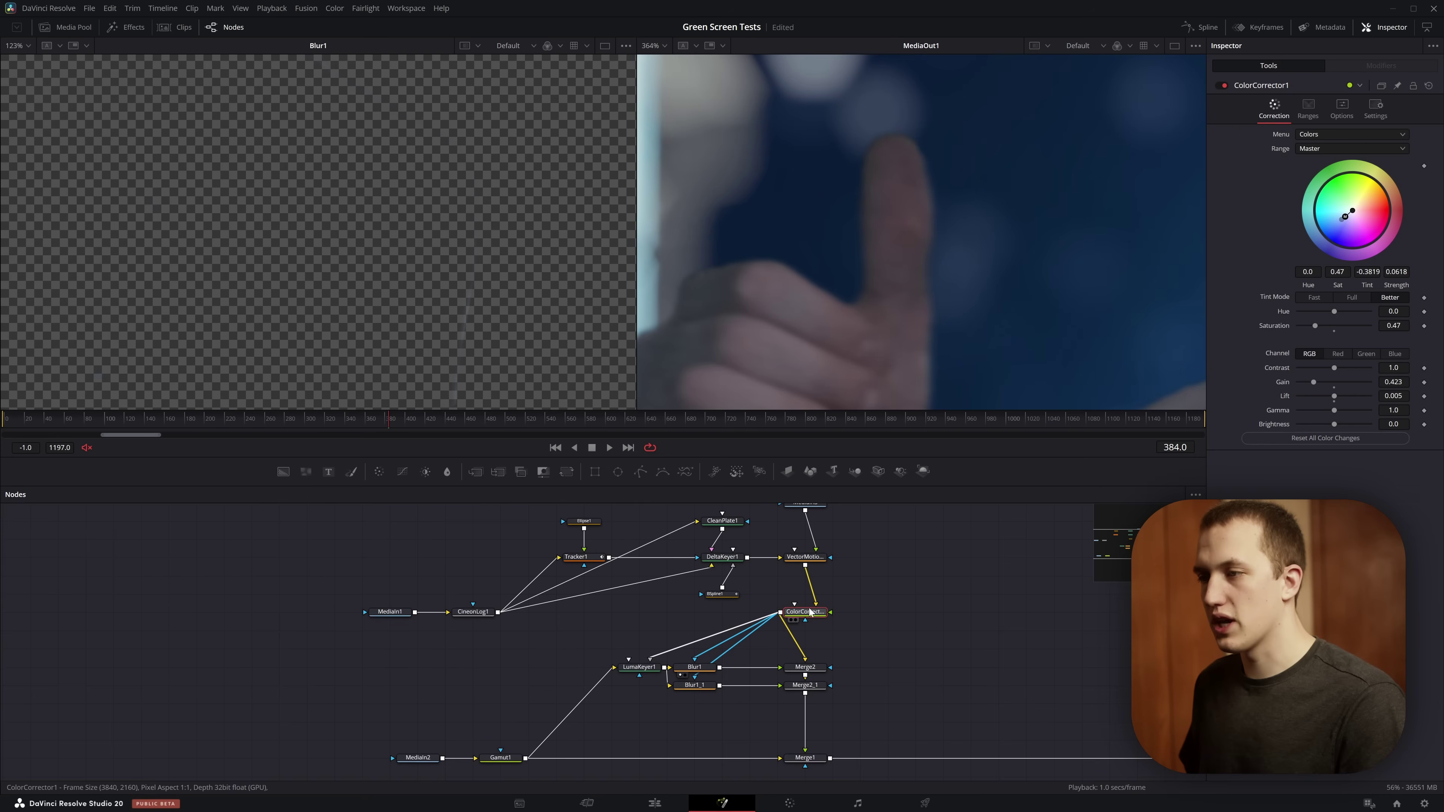
left_click(730, 593)
left_click(1336, 134)
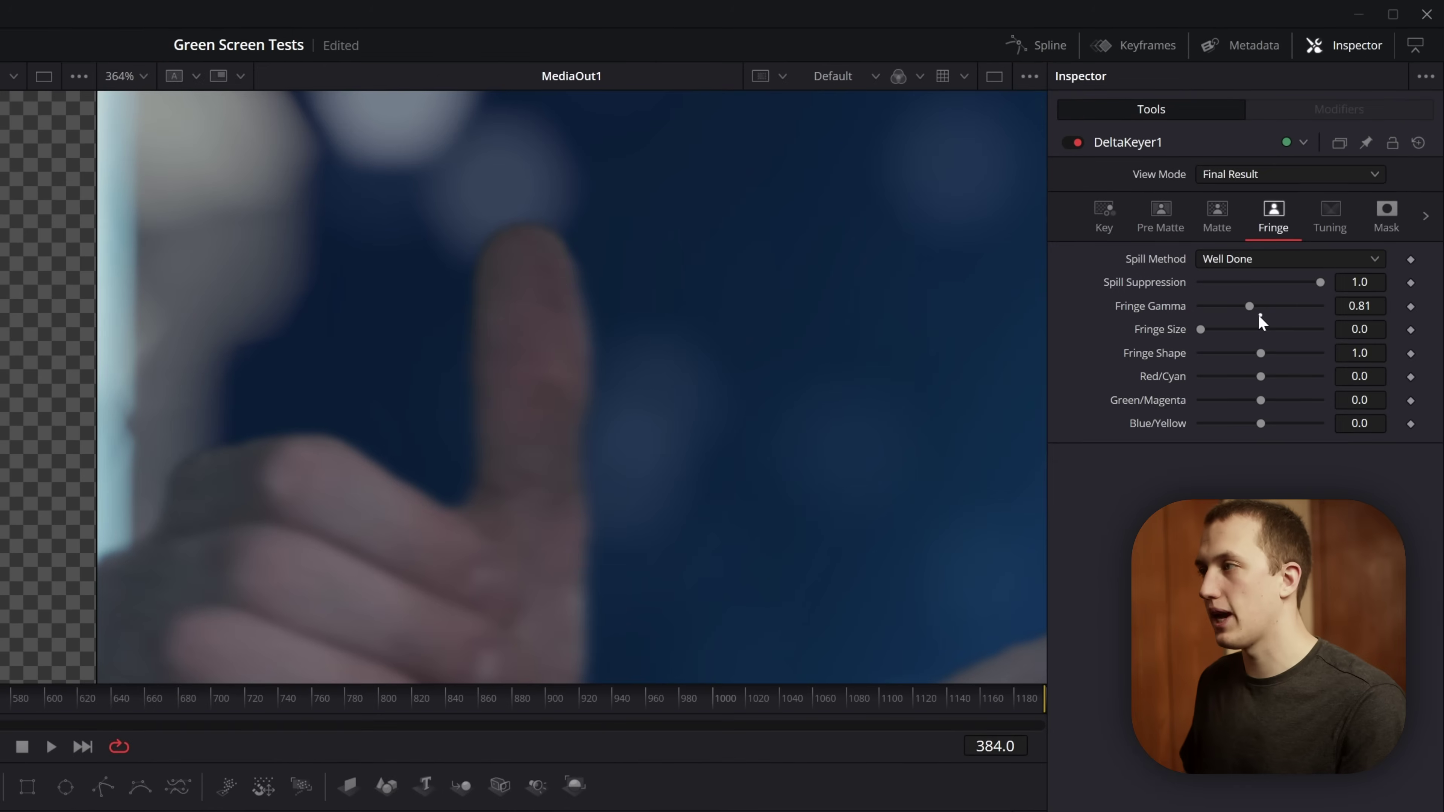
left_click(1259, 314)
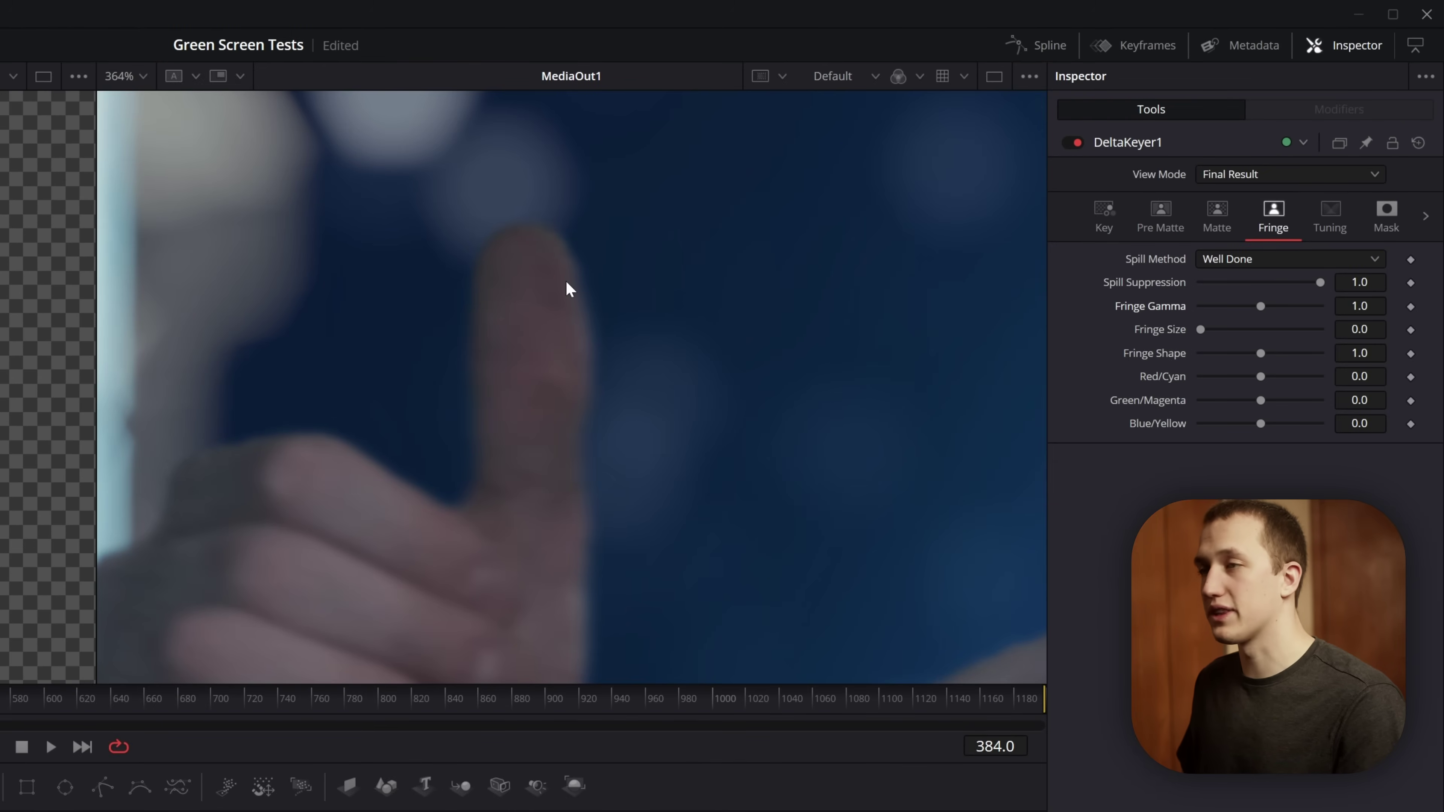
left_click_drag(772, 387, 490, 304)
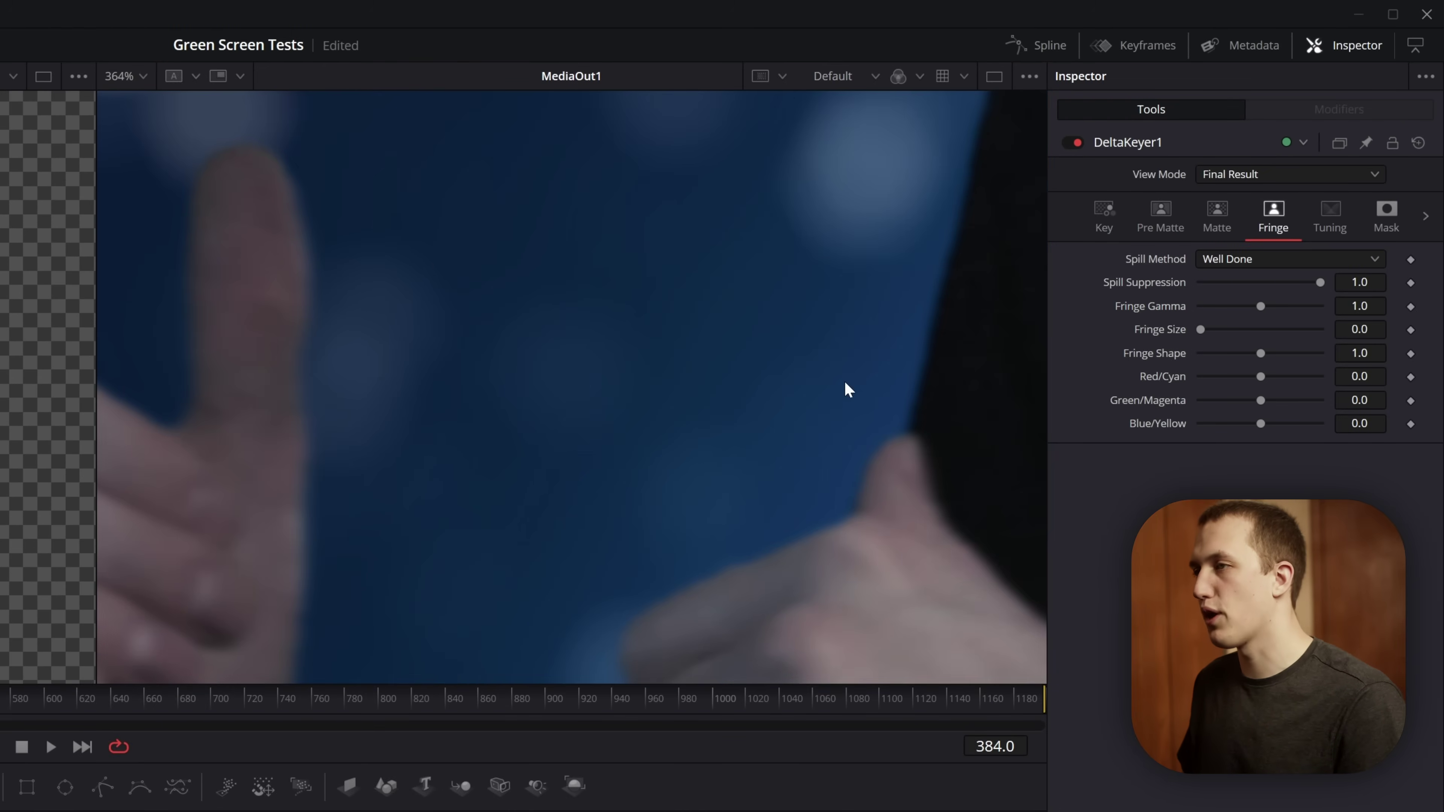
scroll(847, 393, "down", 4)
left_click_drag(808, 392, 138, 270)
left_click_drag(714, 394, 762, 290)
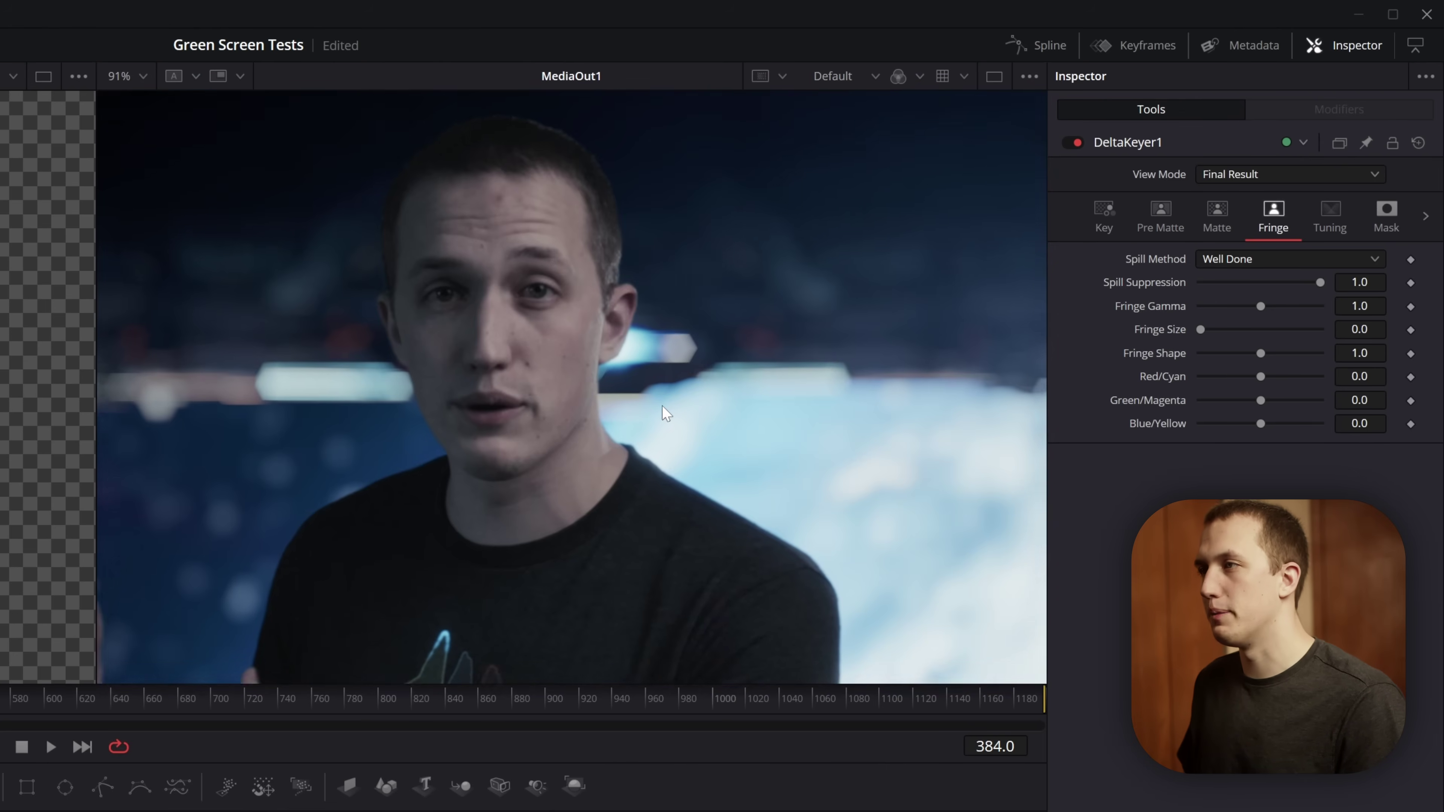
key("ctrl+f")
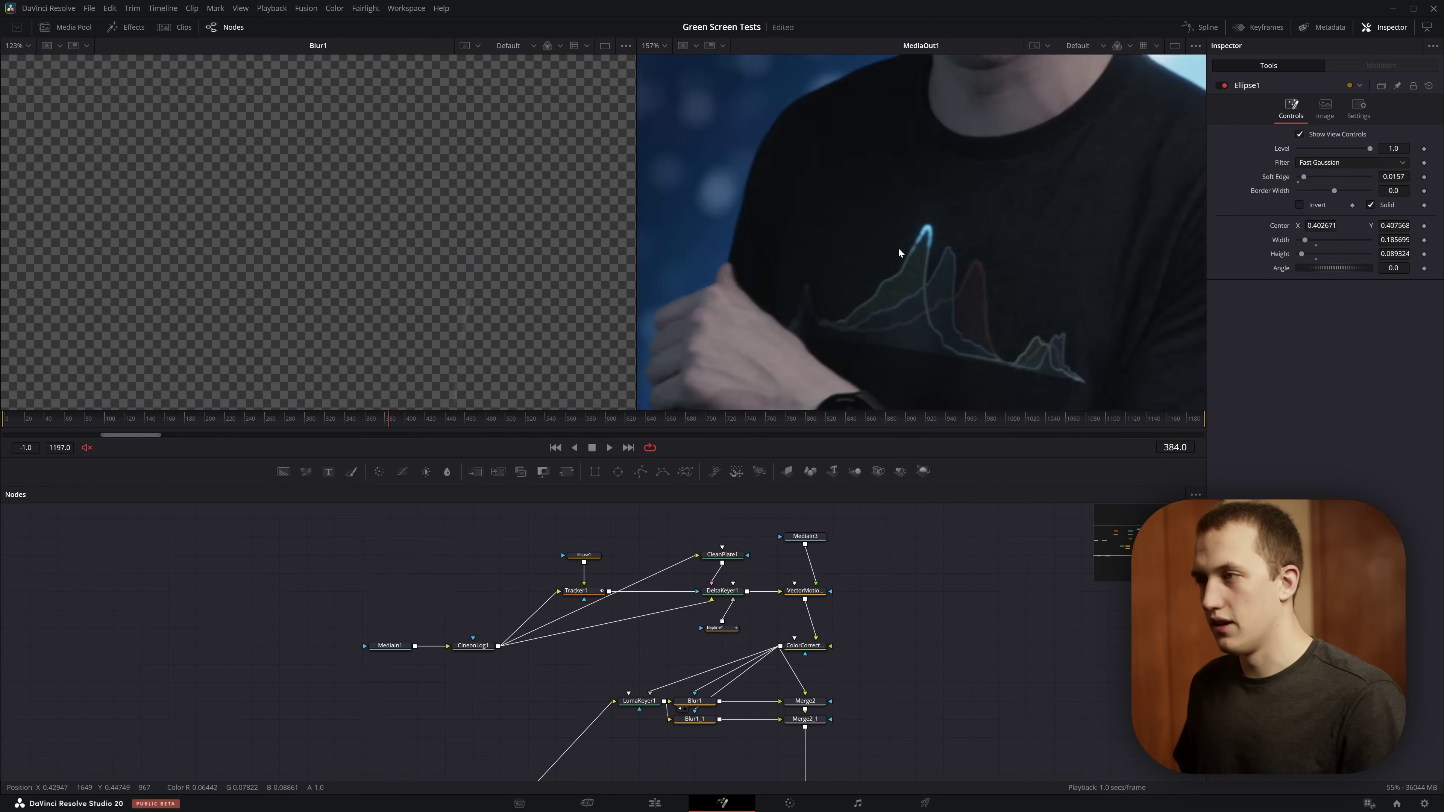
Step: Enlarge Ellipse1 to a height of about 0.13 and center it at about X 0.40, Y 0.433 over the shirt graphic
scroll(899, 249, "up", 2)
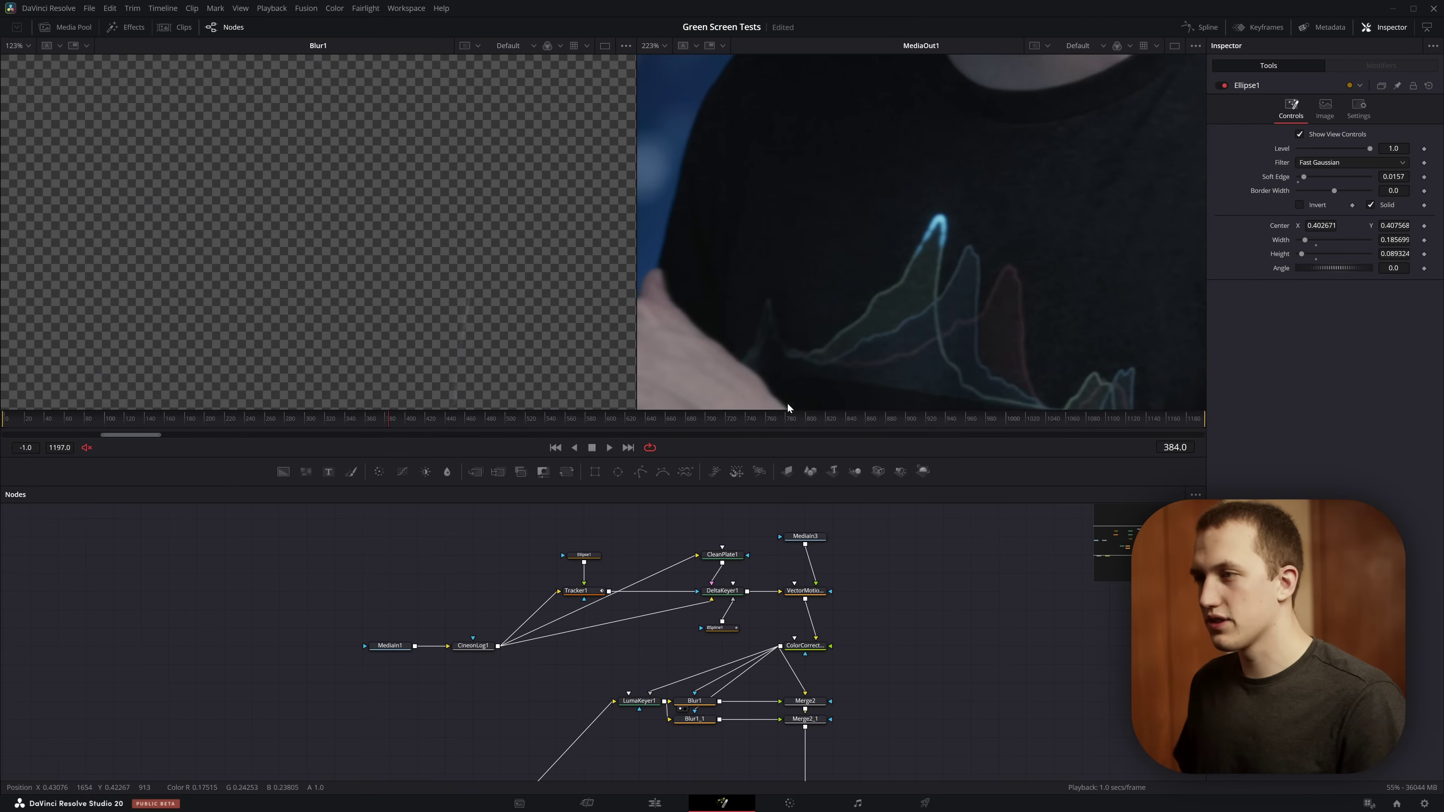
left_click(587, 556)
left_click_drag(1034, 351, 1021, 297)
scroll(1045, 309, "down", 2)
mouse_move(1030, 356)
left_mouse_down()
mouse_move(1026, 314)
mouse_move(1022, 365)
left_mouse_up()
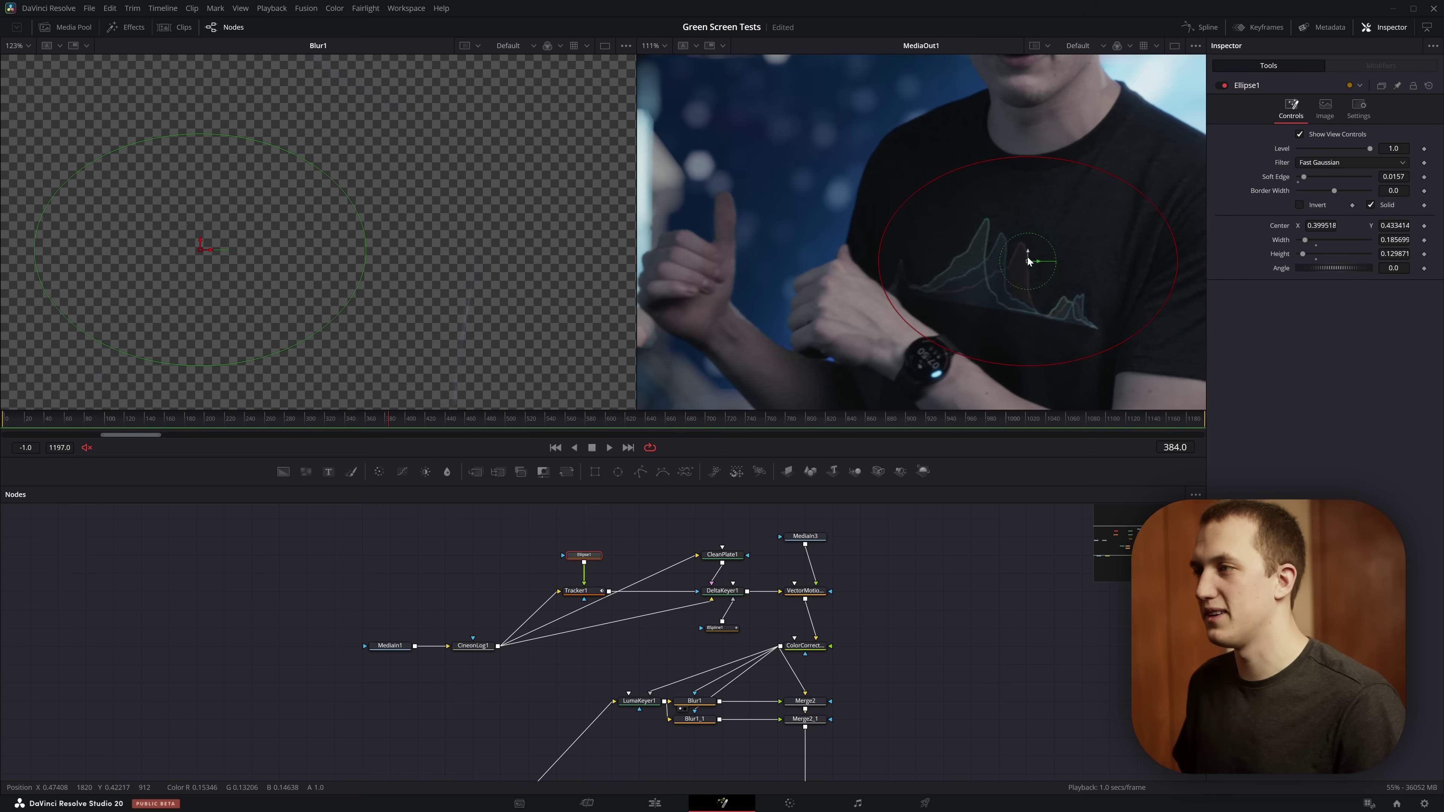